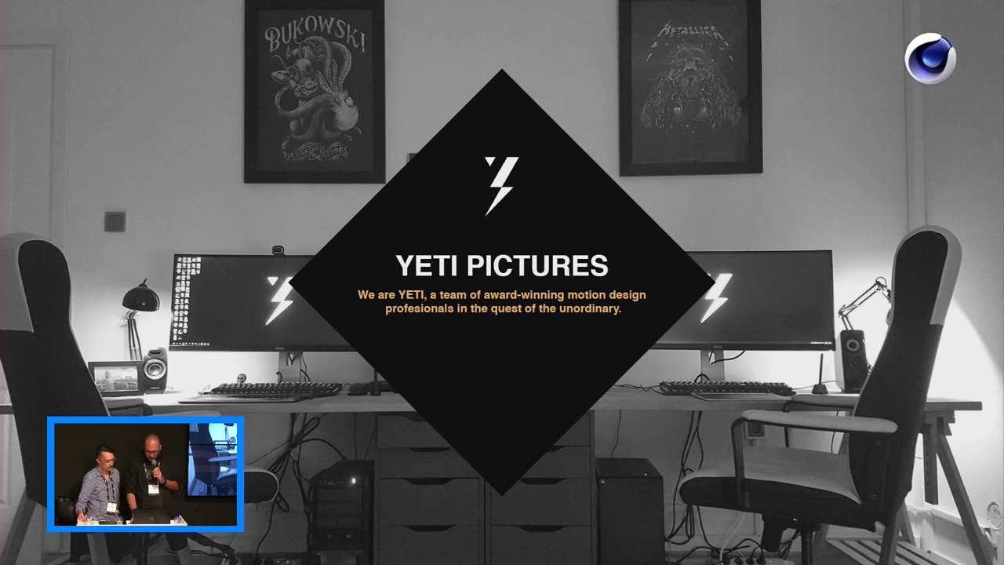
# Step: Advance from the Yeti Pictures slide to the showreel title and start the showreel video
pyautogui.press('Right')
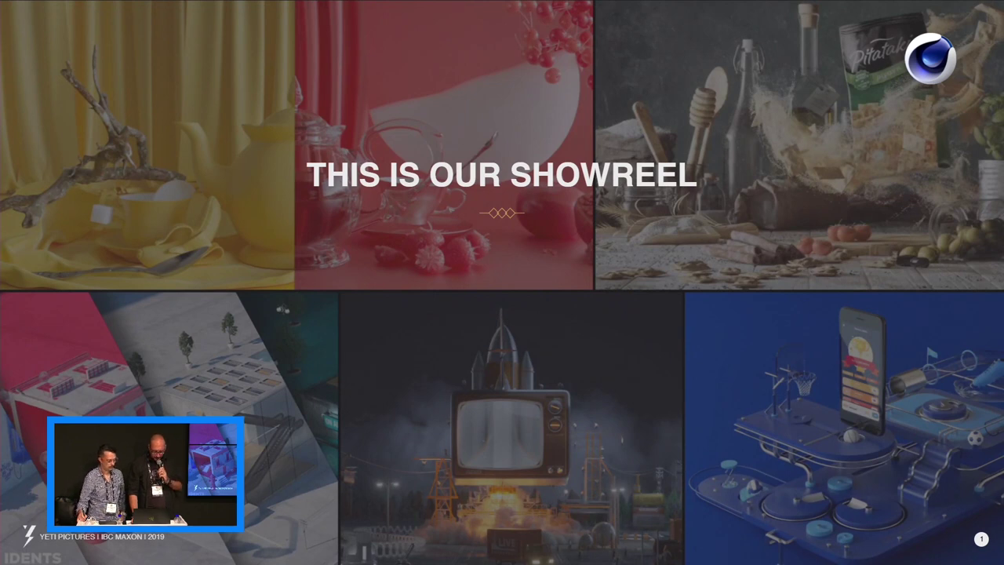
pyautogui.press('Right')
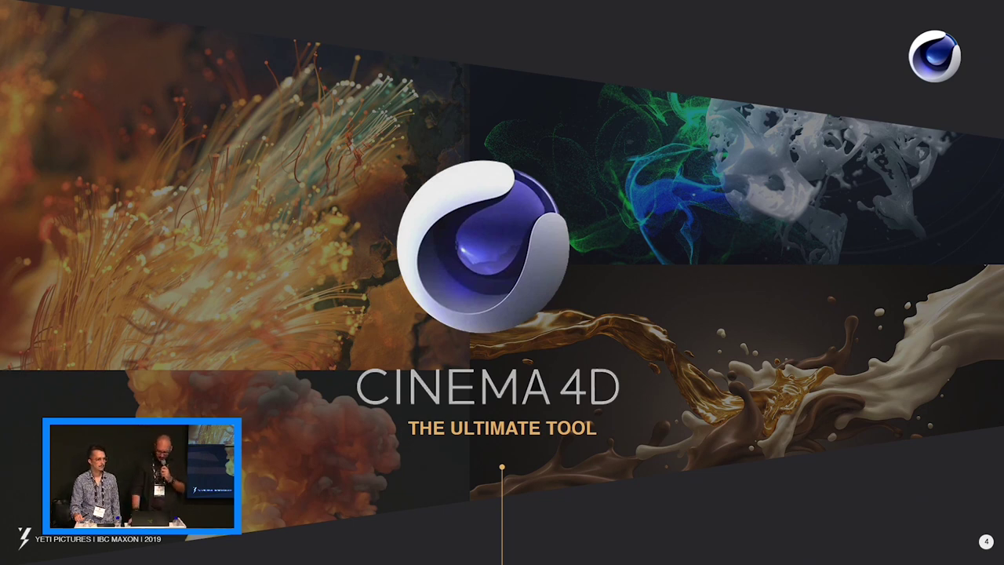
# Step: Advance through the TV Commercials slide to the grain sacks photo slide
pyautogui.press('Right')
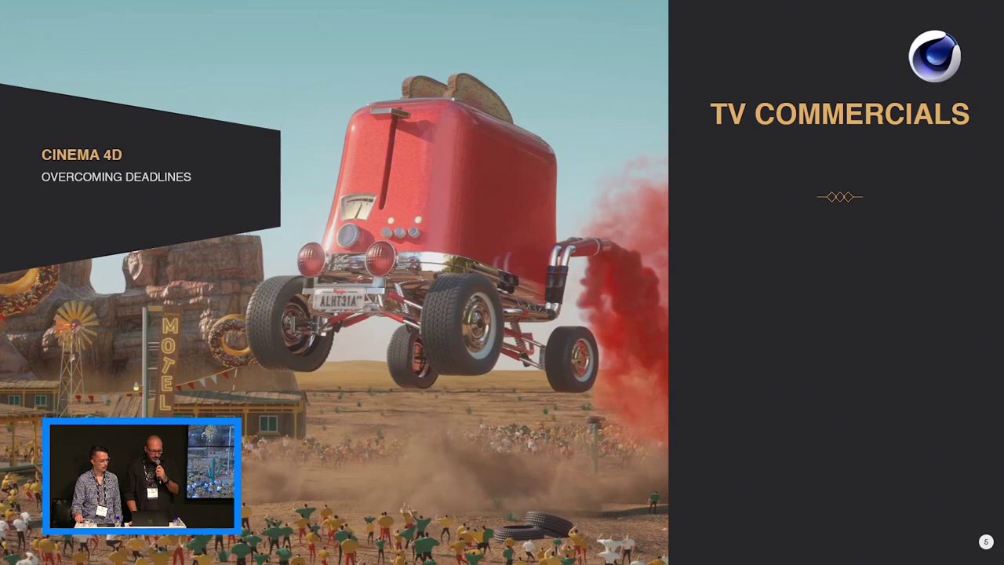
pyautogui.press('Right')
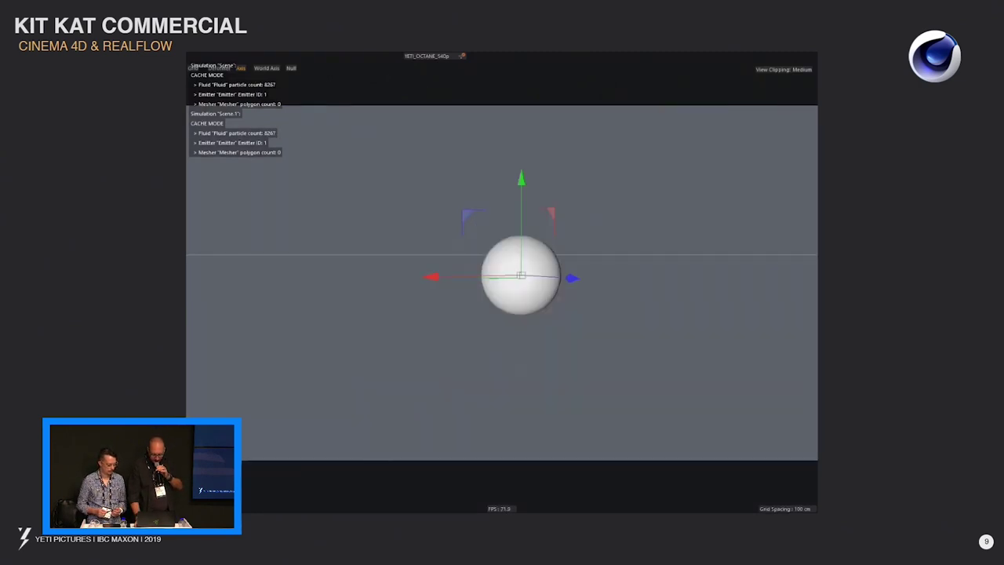
# Step: Step back to the Kit Kat splash render slide
pyautogui.press('Left')
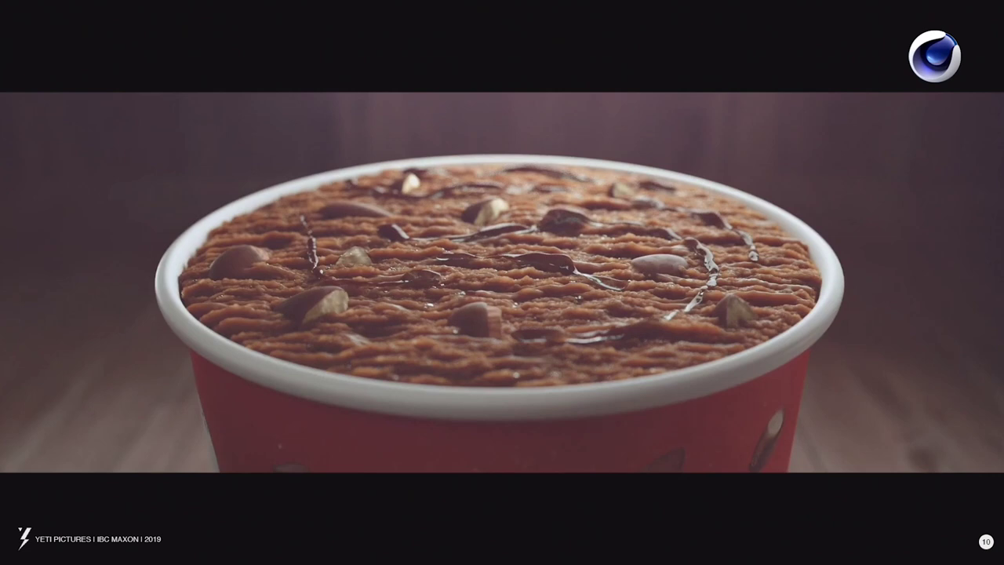
# Step: Advance the Keynote talk one slide toward the Styleframes slide
pyautogui.press('Right')
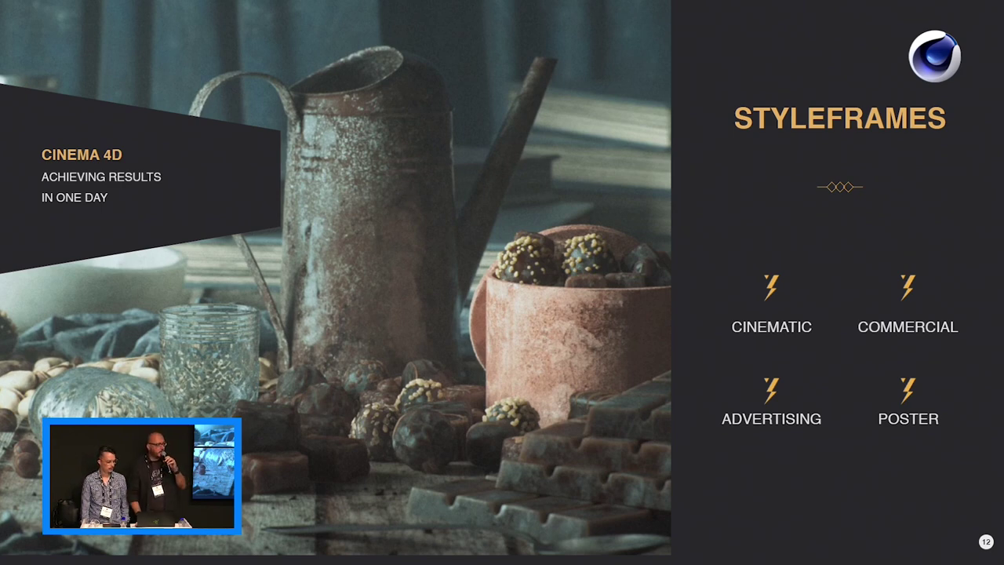
# Step: Advance to the collage of glowing red-and-white tendril and particle renders
pyautogui.press('Right')
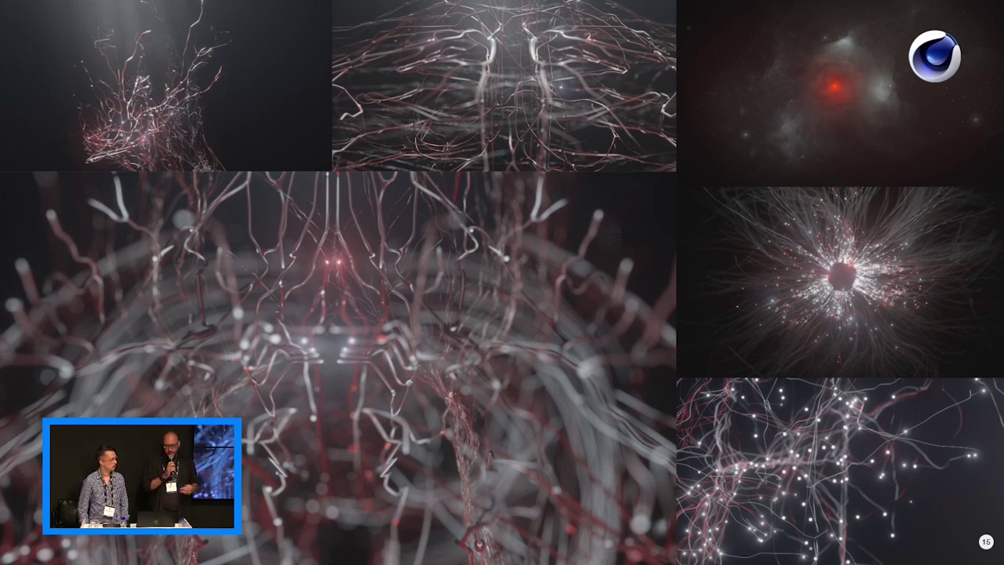
# Step: Advance two more slides to reach Part 01, Sea Waves Simulation
pyautogui.press('Right')
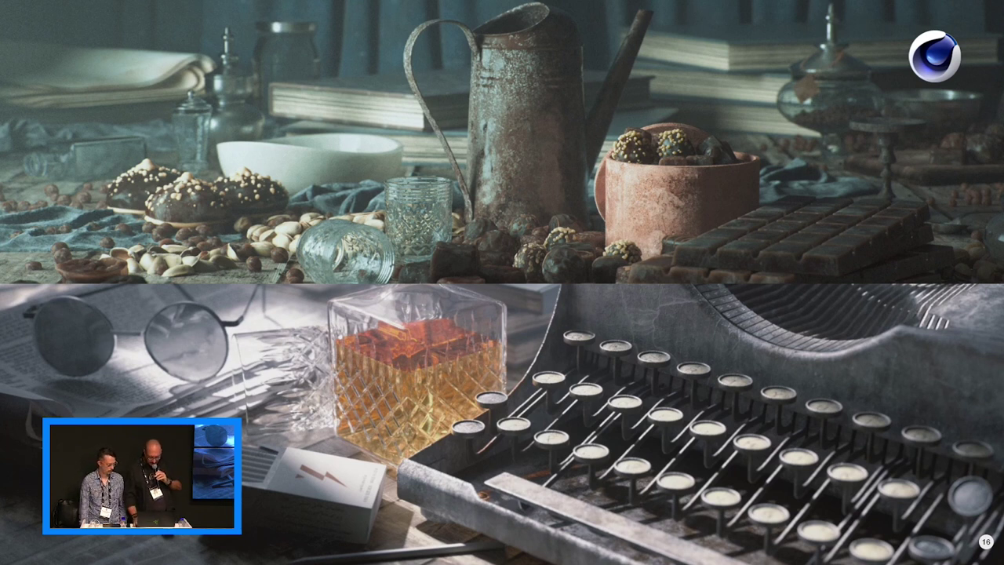
pyautogui.press('Right')
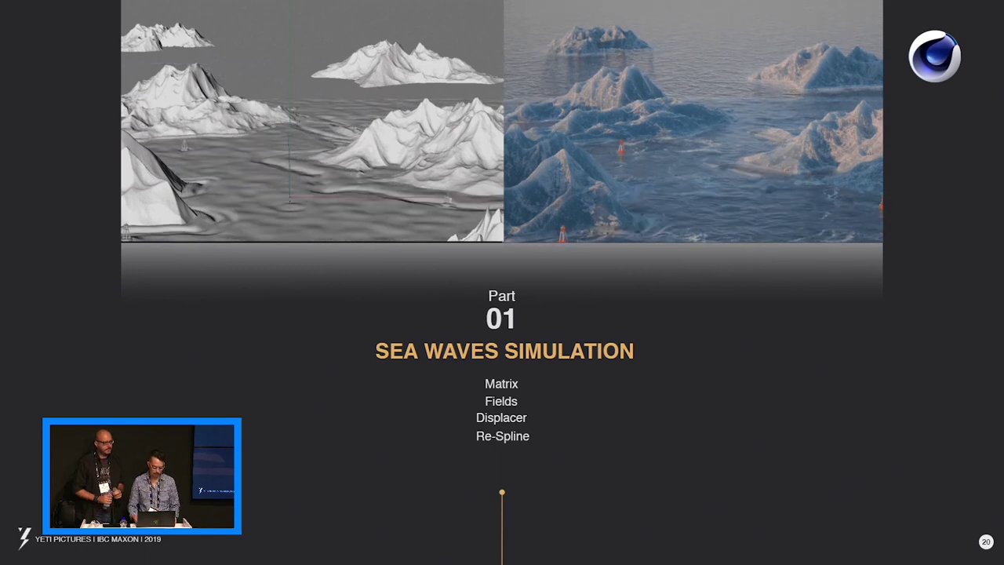
# Step: Switch to Cinema 4D and give the sea plane 150 width and 150 height segments
pyautogui.press('super+Tab')
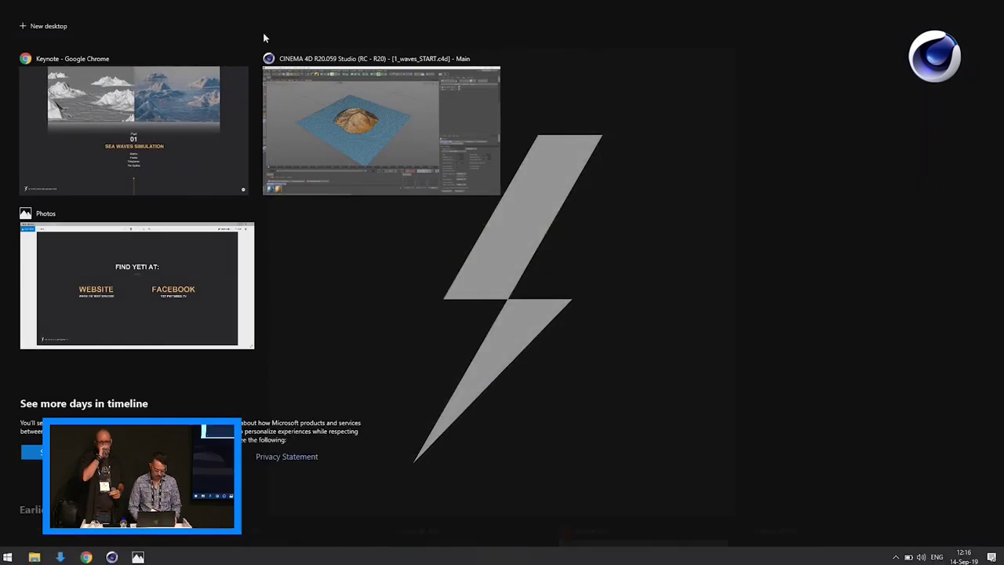
pyautogui.click(329, 95)
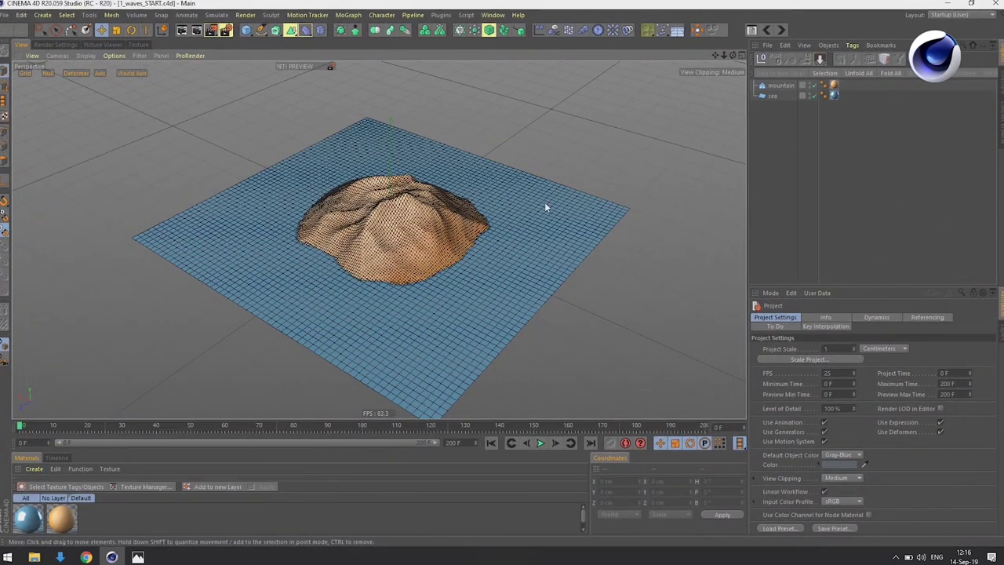
pyautogui.click(777, 85)
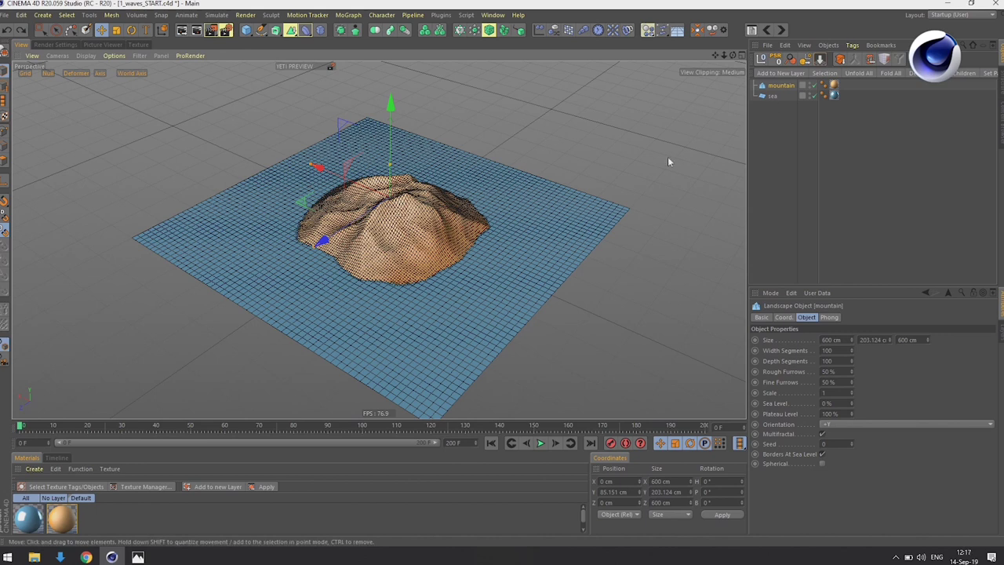
pyautogui.click(772, 94)
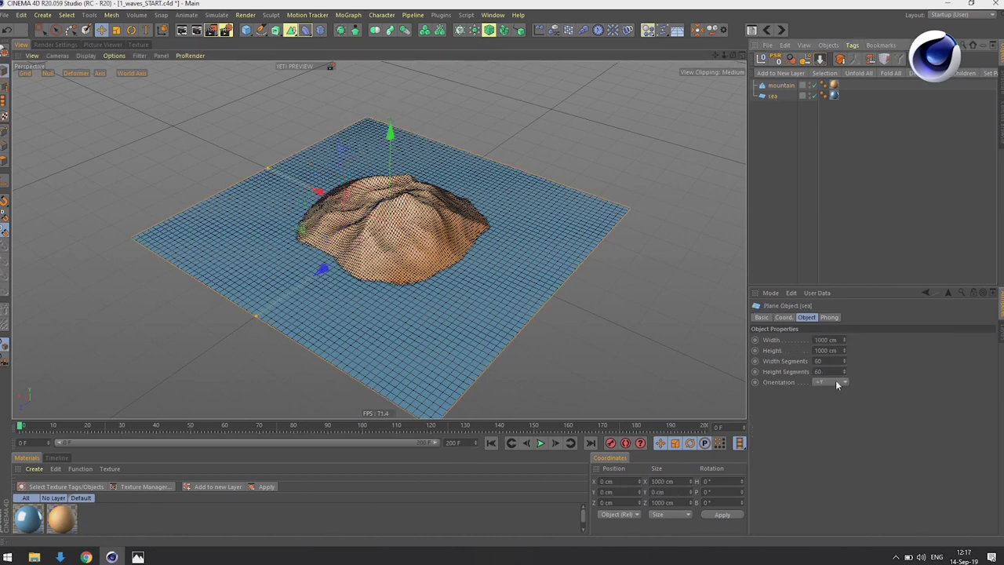
pyautogui.write('15')
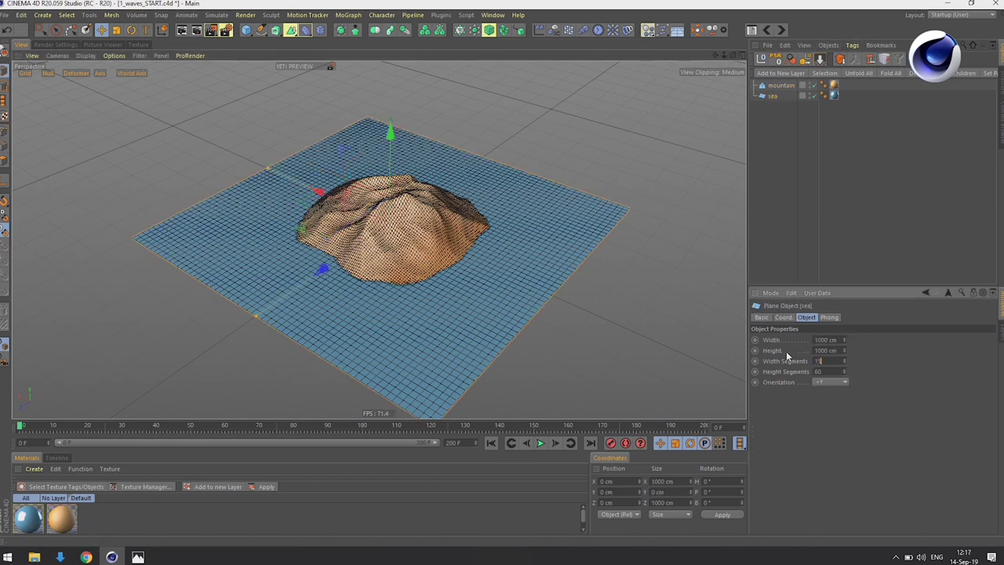
pyautogui.press('Tab')
pyautogui.write('150')
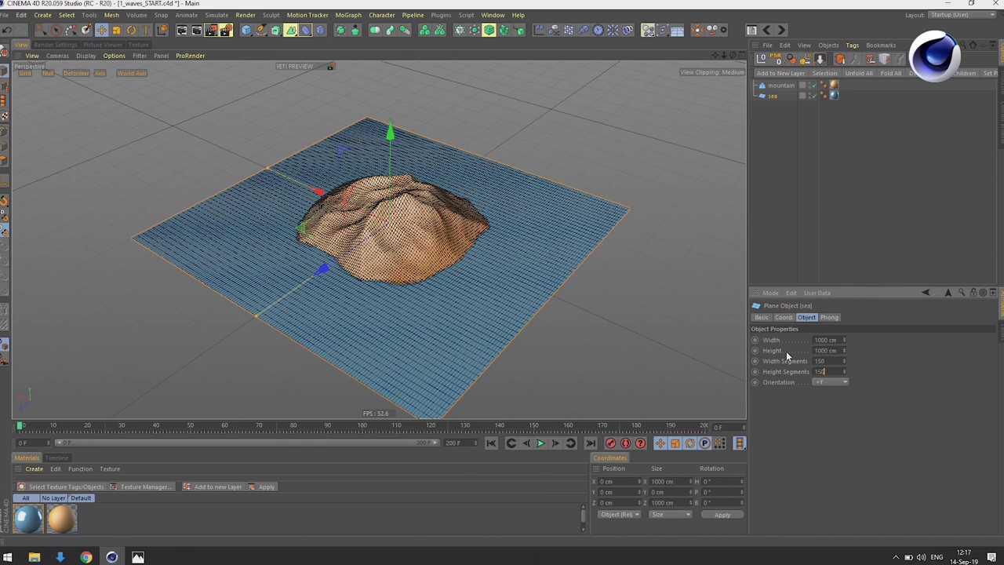
pyautogui.press('Return')
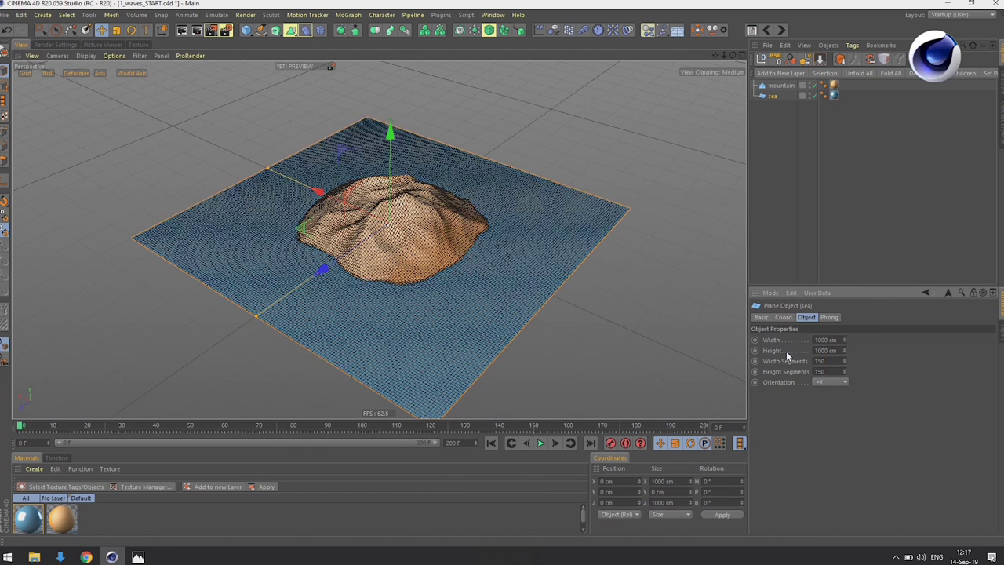
# Step: Deselect the sea, switch the viewport to smooth shading, and search Commander for 'disap'
pyautogui.click(774, 132)
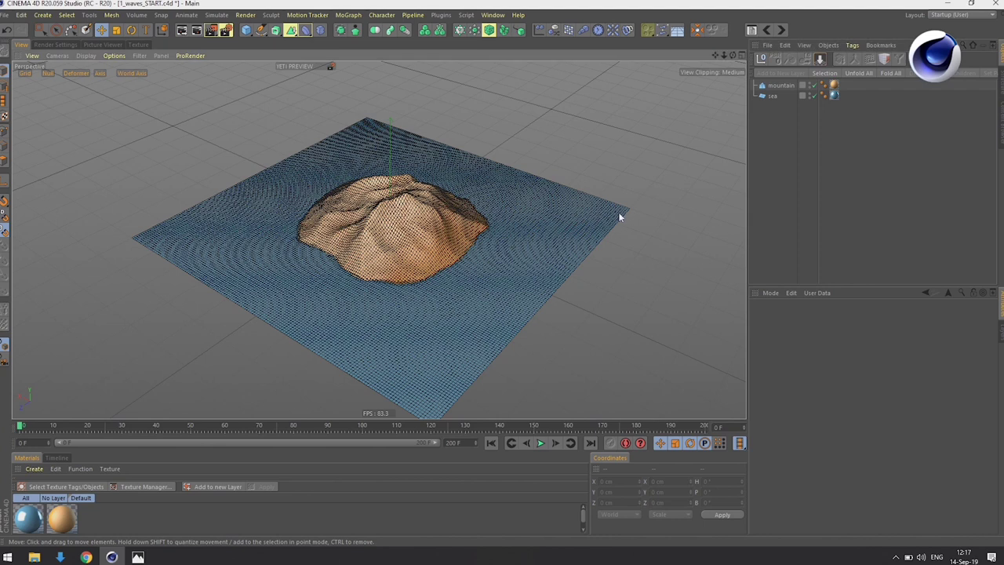
pyautogui.press('n')
pyautogui.press('b')
pyautogui.hotkey('shift', 'c')
pyautogui.write('disapl')
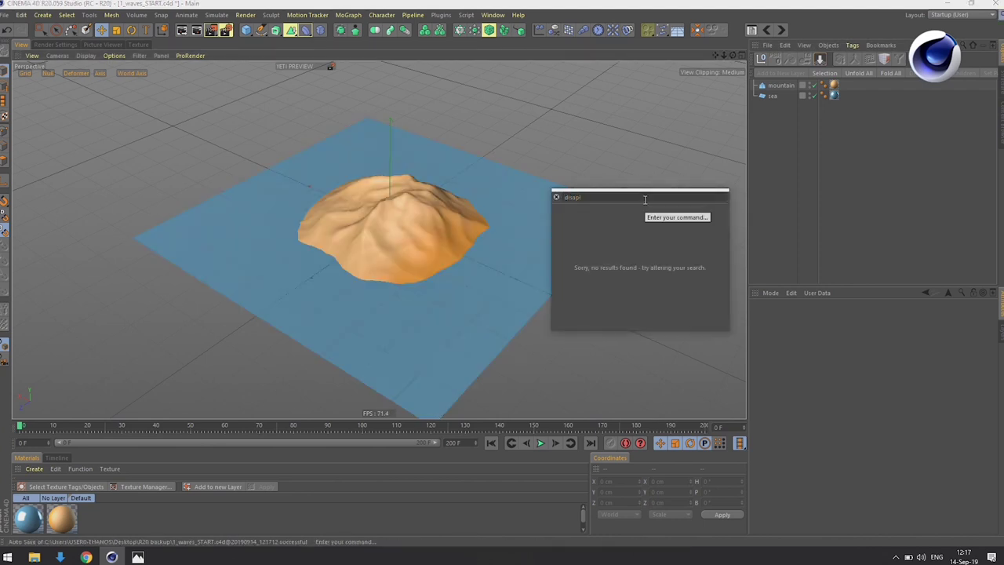
# Step: Add a Displacer from Commander and parent it under the sea plane
pyautogui.press('BackSpace')
pyautogui.press('BackSpace')
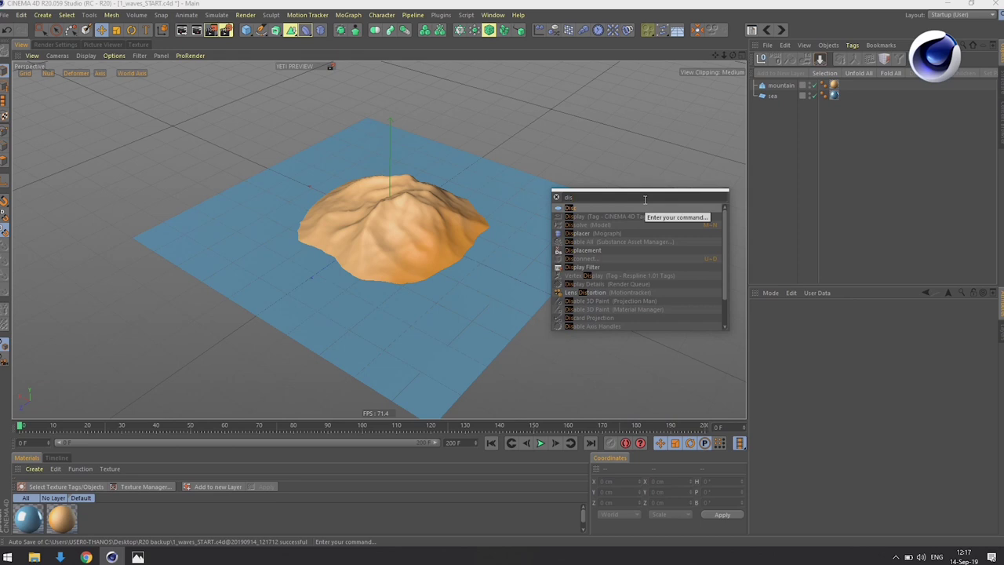
pyautogui.press('Down')
pyautogui.press('Down')
pyautogui.press('Down')
pyautogui.press('Return')
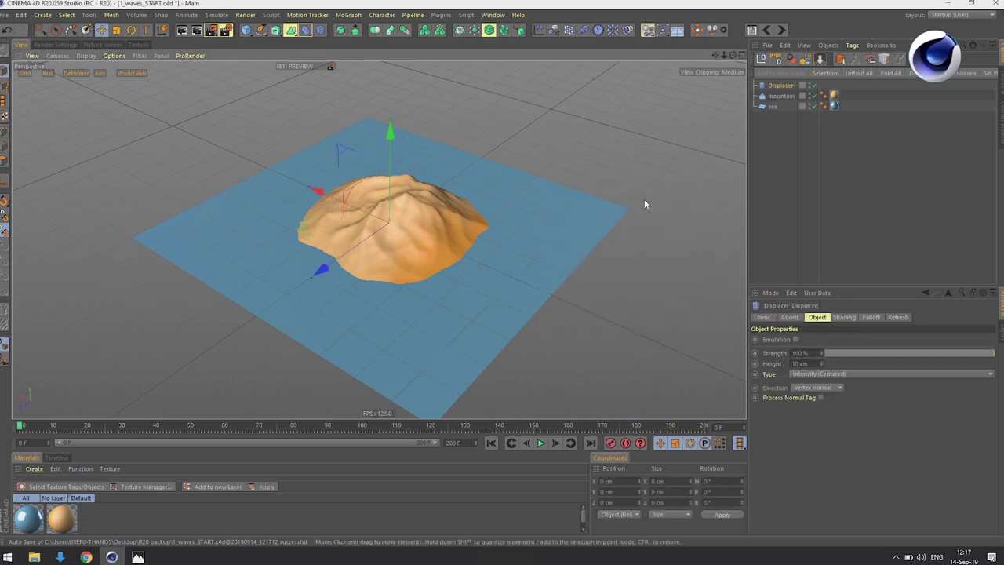
pyautogui.moveTo(780, 96); pyautogui.dragTo(775, 110)
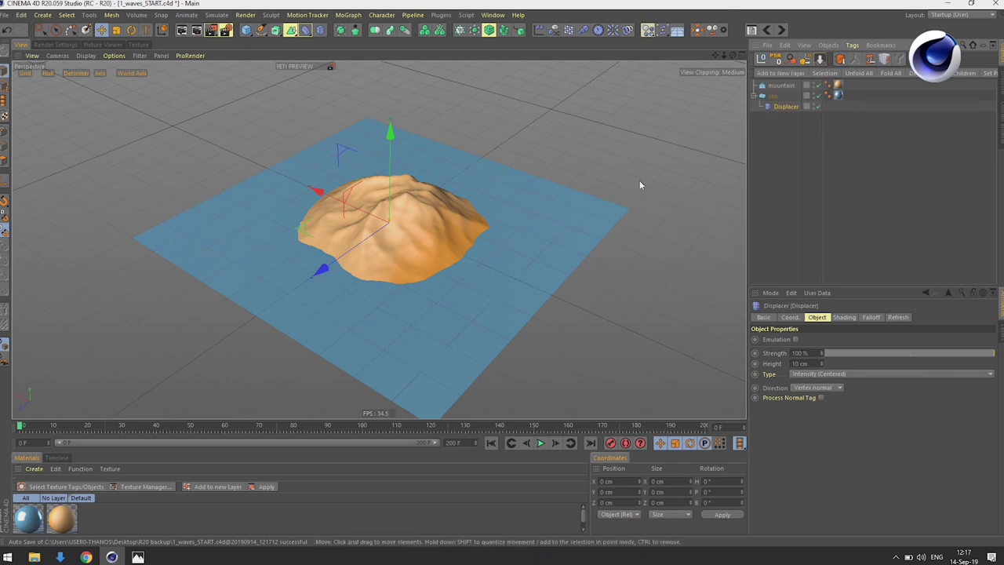
# Step: Load a Noise shader into the Displacer's Shading slot and open its settings
pyautogui.click(845, 317)
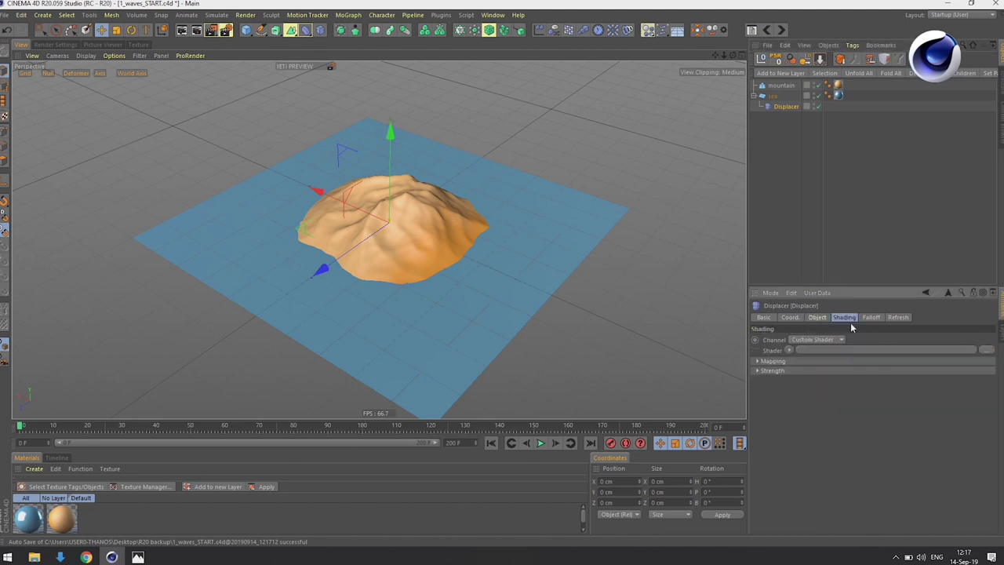
pyautogui.click(789, 351)
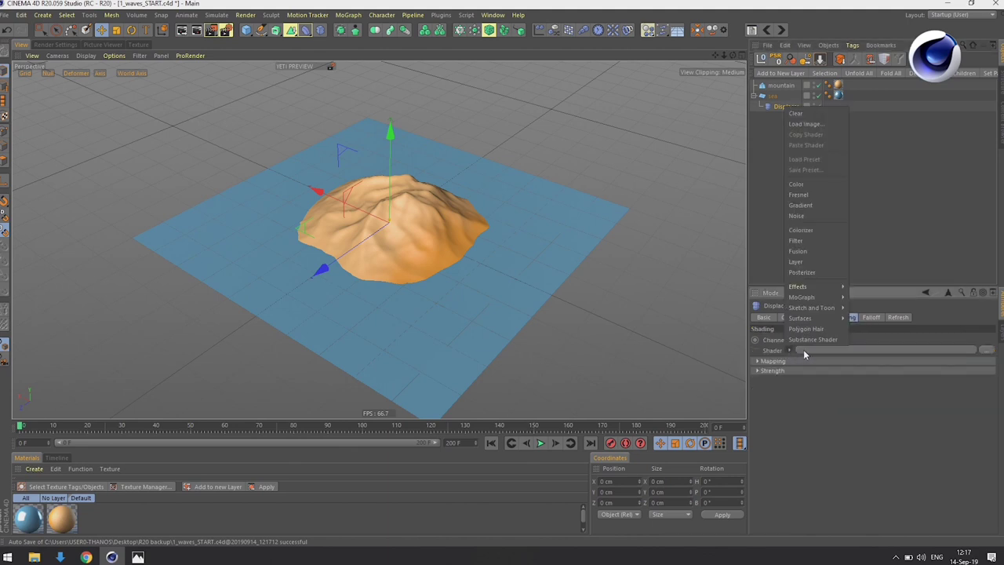
pyautogui.click(815, 218)
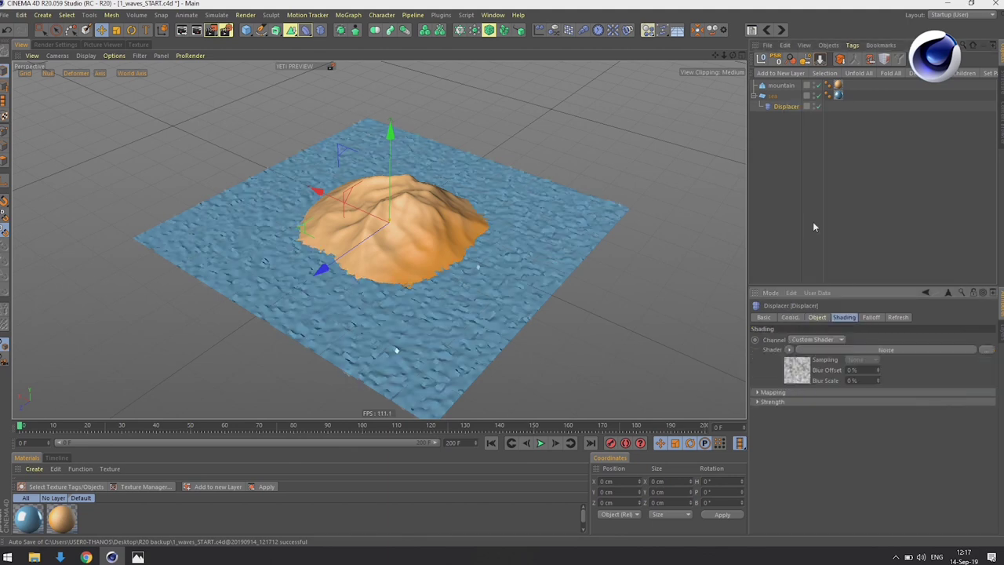
pyautogui.click(956, 350)
pyautogui.scroll(-5, 985, 468)
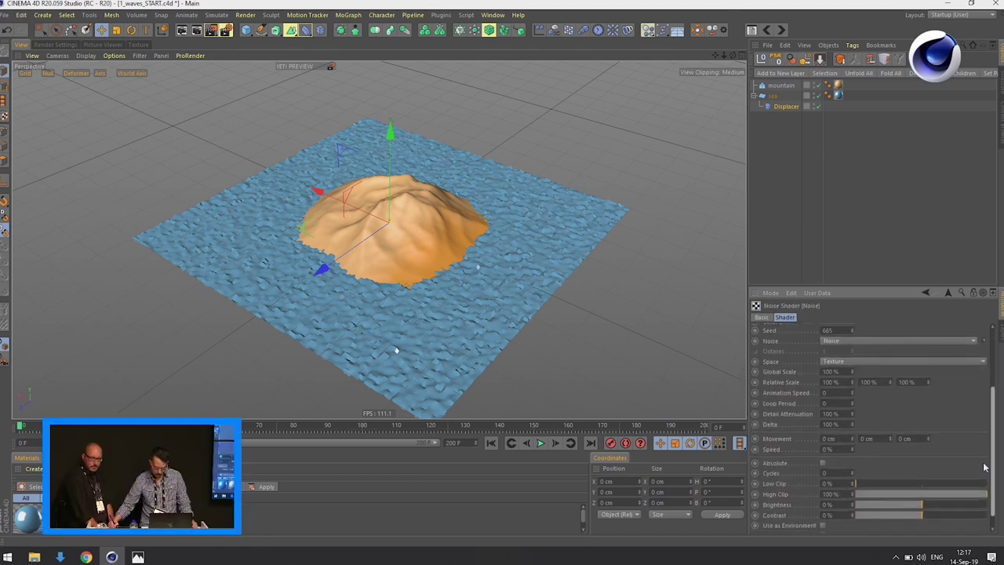
pyautogui.scroll(3, 984, 468)
# Step: Set the Noise shader to Electric type with an animation speed of 1
pyautogui.click(902, 390)
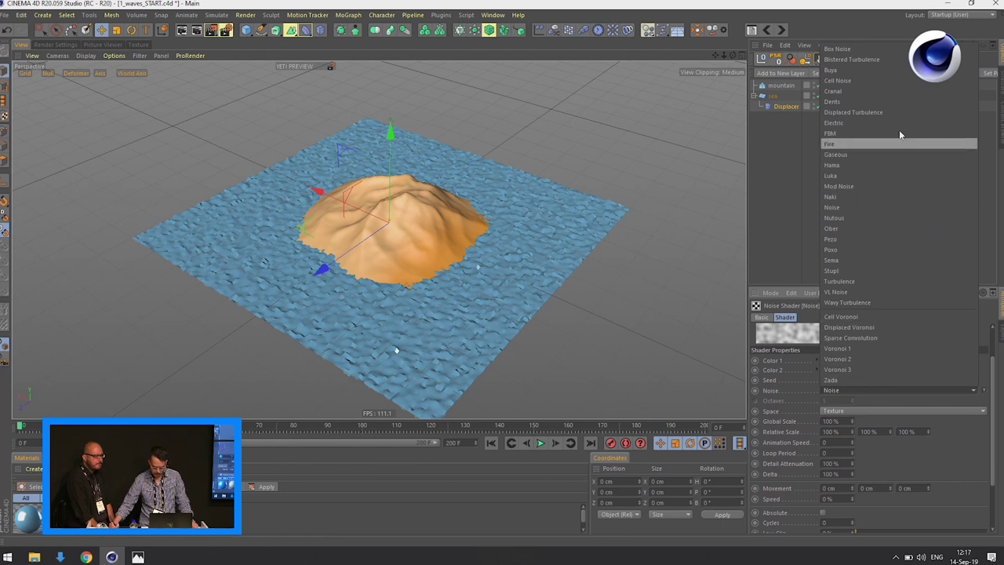
pyautogui.click(857, 123)
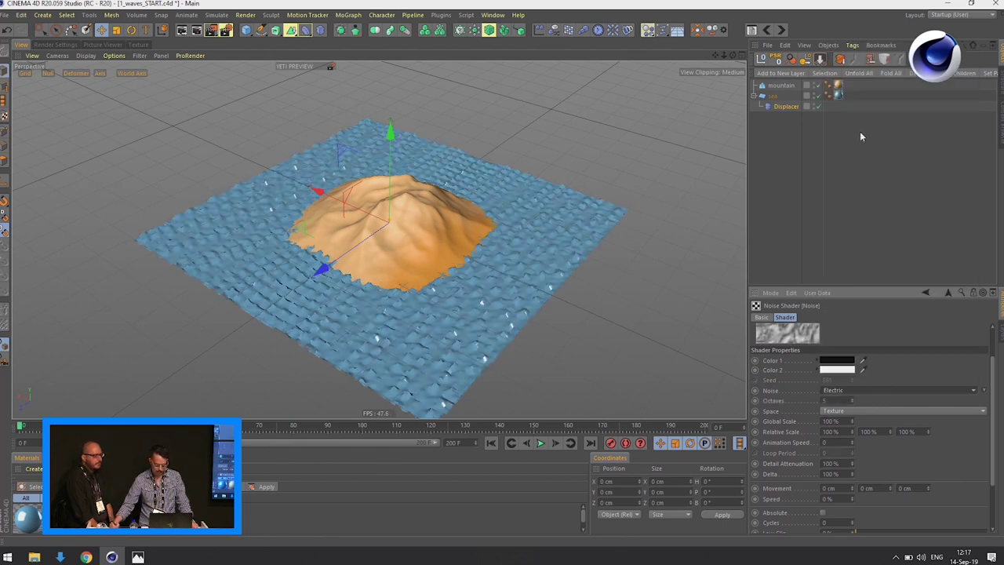
pyautogui.click(825, 442)
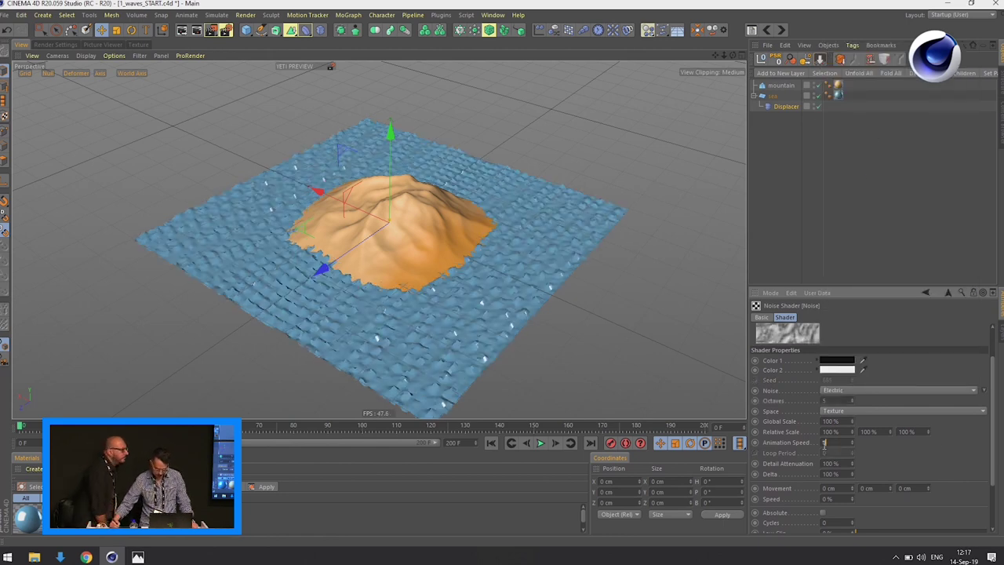
pyautogui.write('1')
pyautogui.press('Return')
# Step: Play the timeline and raise the noise Global Scale to about 511%
pyautogui.click(540, 442)
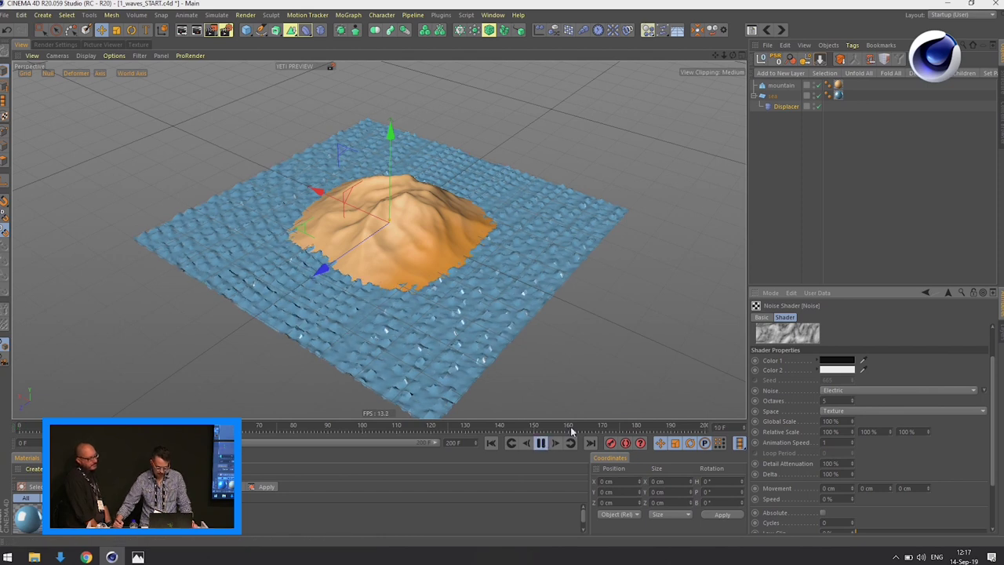
pyautogui.moveTo(853, 424); pyautogui.dragTo(873, 200)
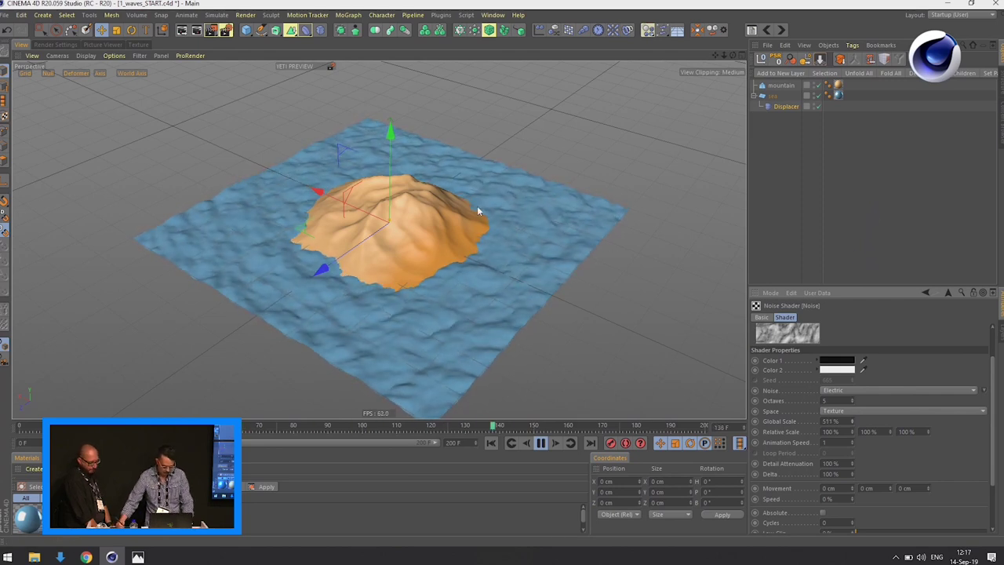
pyautogui.scroll(3, 496, 187)
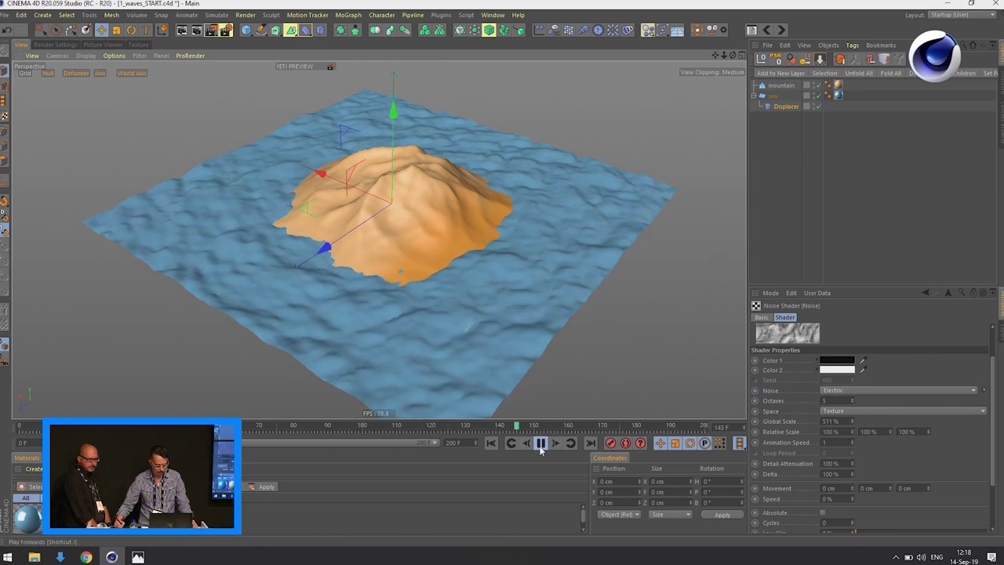
# Step: Stop playback, tear off the Respline 1.01 tools as a palette, and add a Slice object
pyautogui.click(540, 443)
pyautogui.click(441, 15)
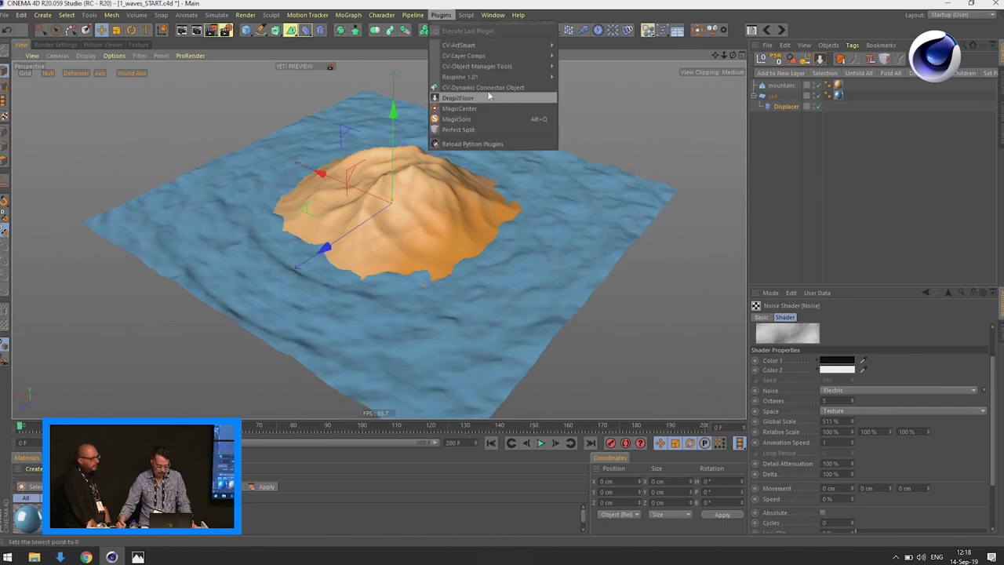
pyautogui.moveTo(492, 80)
pyautogui.click(593, 75)
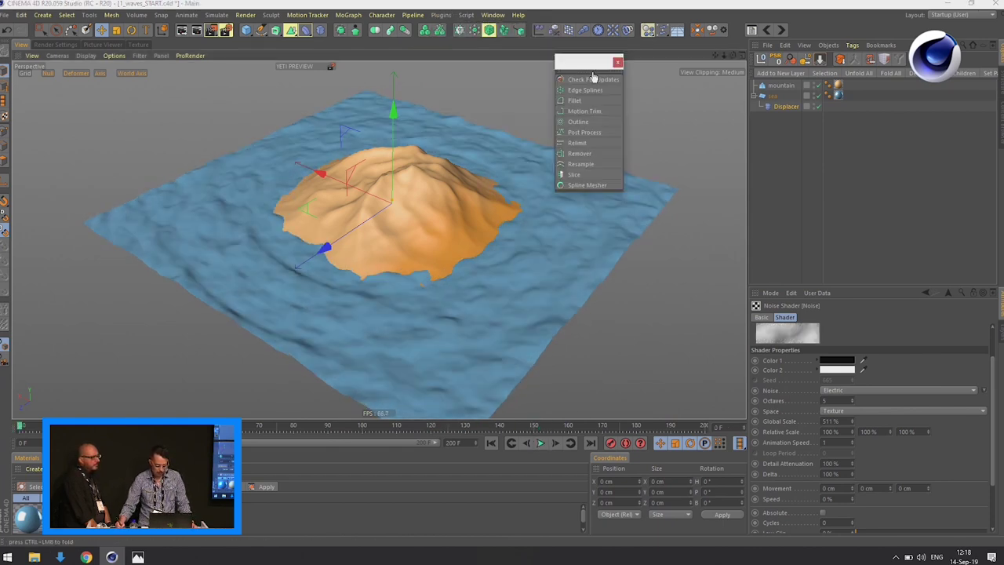
pyautogui.moveTo(589, 73); pyautogui.dragTo(664, 114)
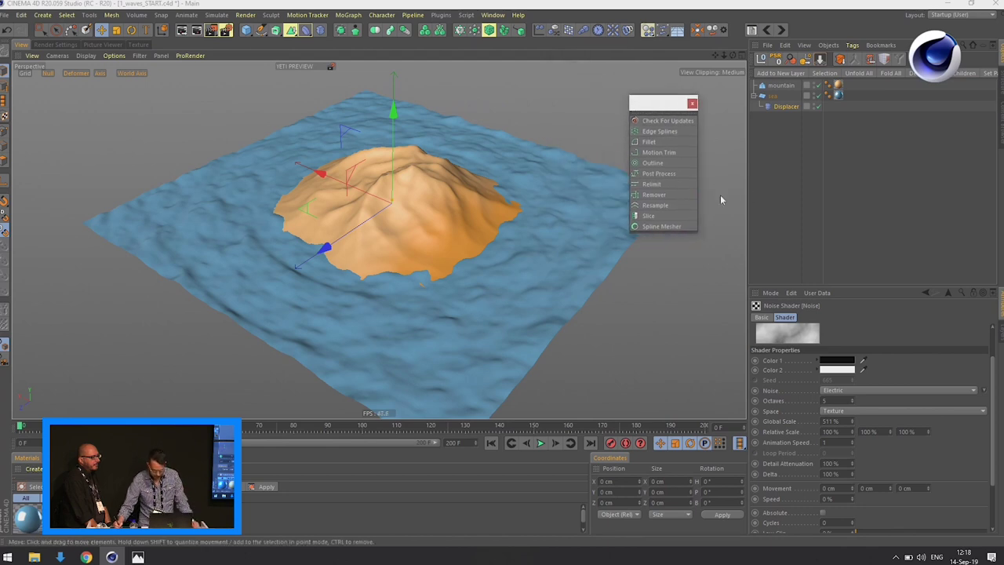
pyautogui.click(652, 216)
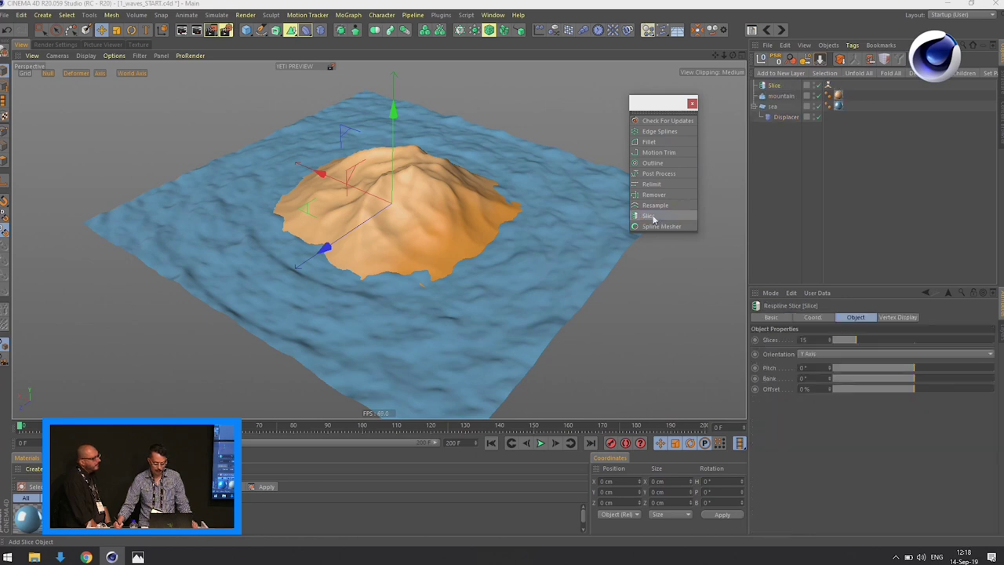
# Step: Put the mountain inside the Slice object and hide the sea from the viewport
pyautogui.click(692, 104)
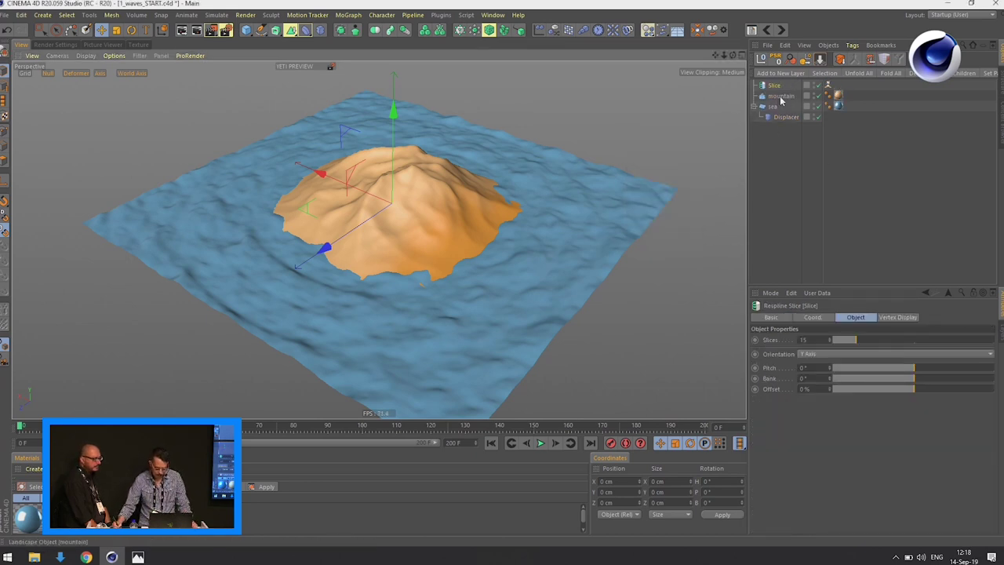
pyautogui.moveTo(781, 100); pyautogui.dragTo(779, 86)
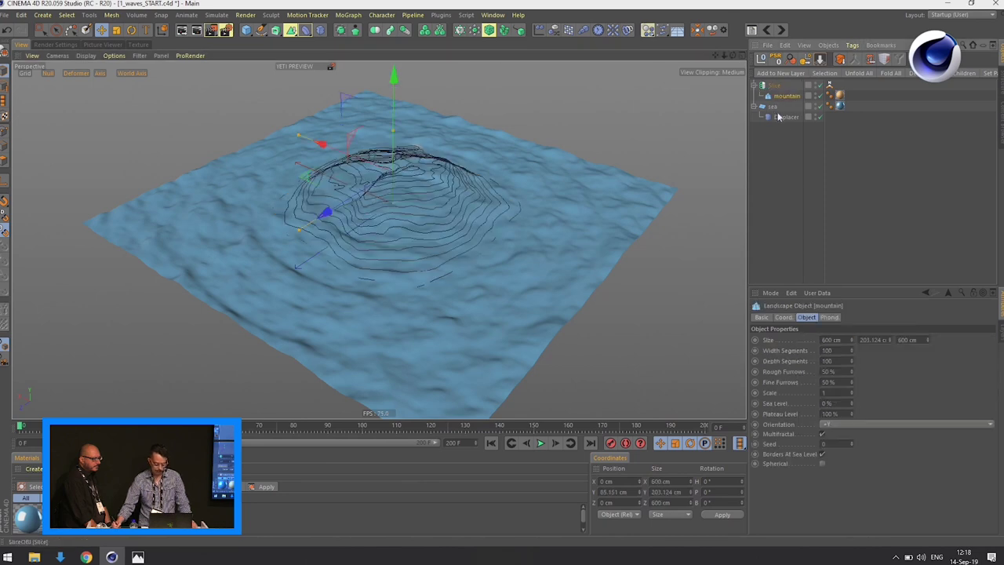
pyautogui.click(818, 104)
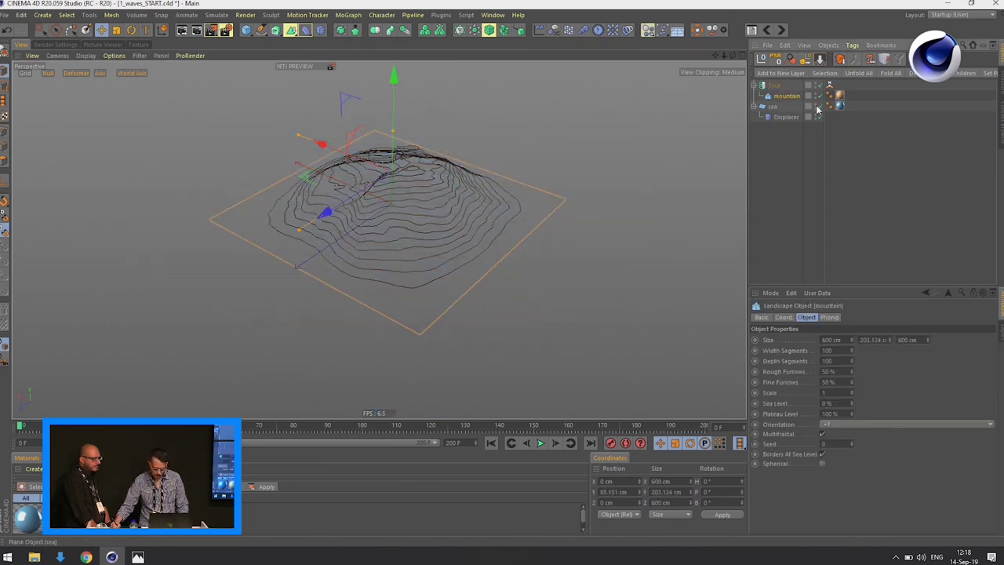
pyautogui.scroll(5, 522, 228)
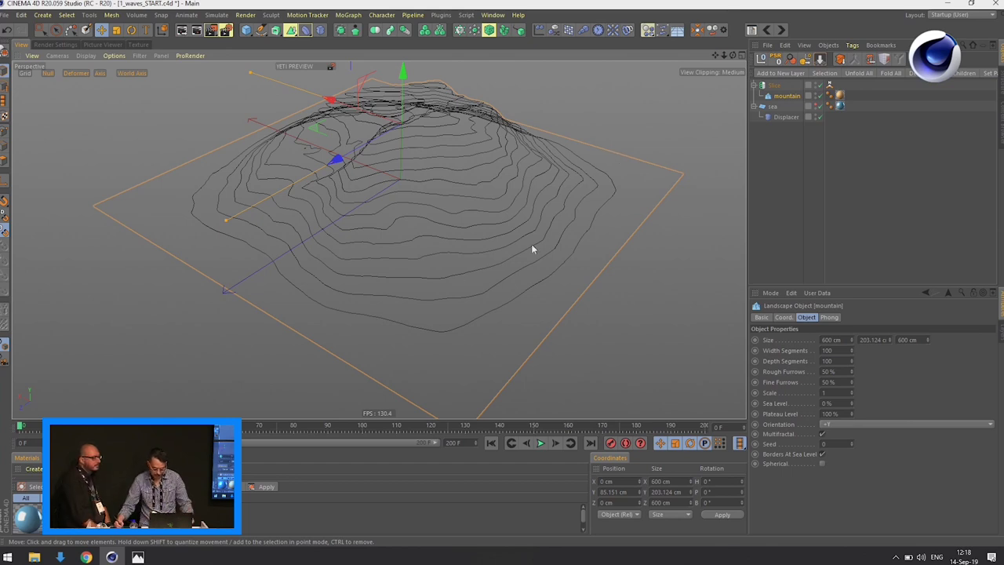
# Step: Set the Slice object to 1 contour slice at a -34.7% offset
pyautogui.click(774, 85)
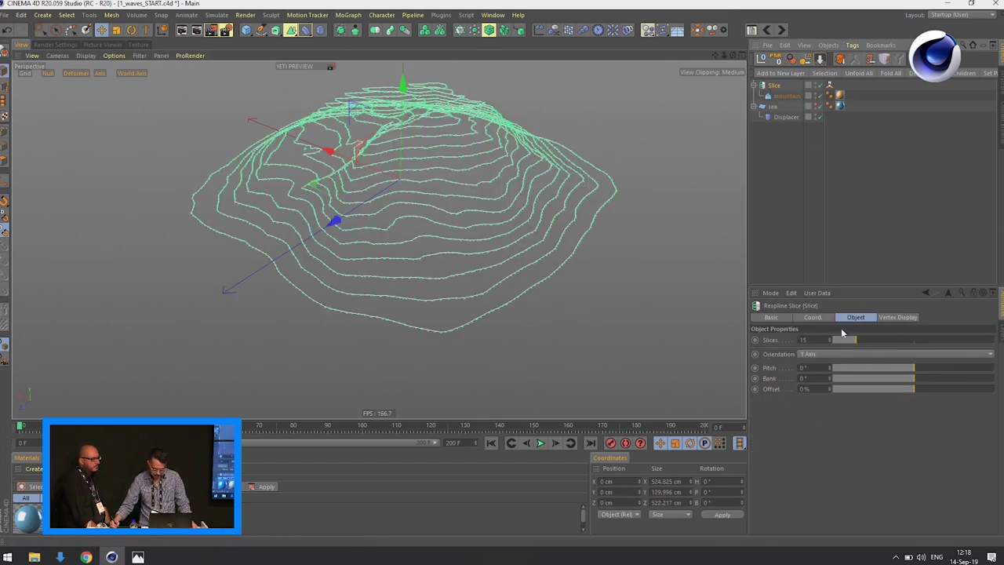
pyautogui.moveTo(849, 340)
pyautogui.mouseDown()
pyautogui.moveTo(836, 339)
pyautogui.moveTo(854, 340)
pyautogui.mouseUp()
pyautogui.write('1')
pyautogui.press('Return')
pyautogui.moveTo(901, 390)
pyautogui.mouseDown()
pyautogui.moveTo(864, 387)
pyautogui.moveTo(936, 391)
pyautogui.moveTo(888, 383)
pyautogui.mouseUp()
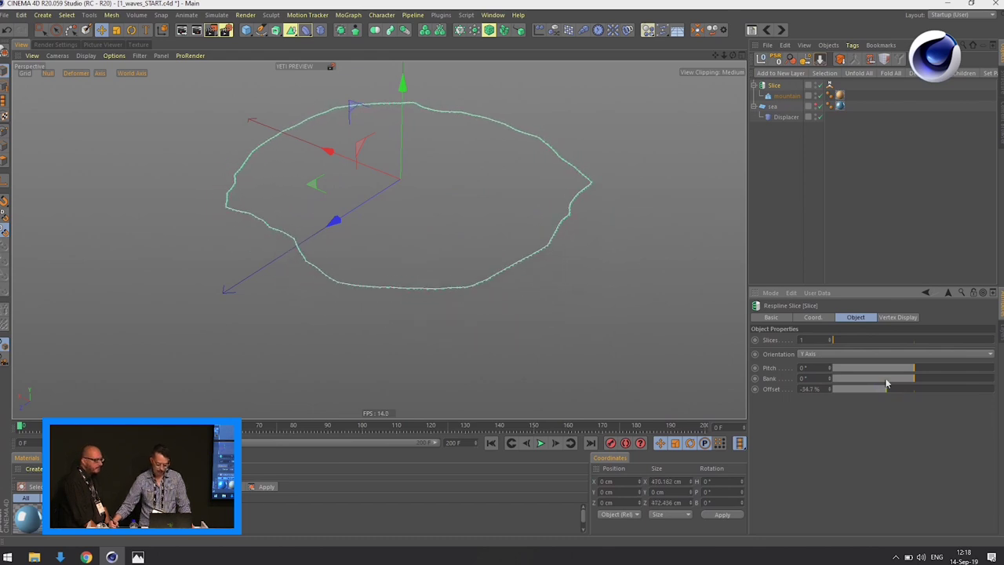
# Step: Show the sea again and create an instance of the mountain
pyautogui.click(818, 107)
pyautogui.click(787, 95)
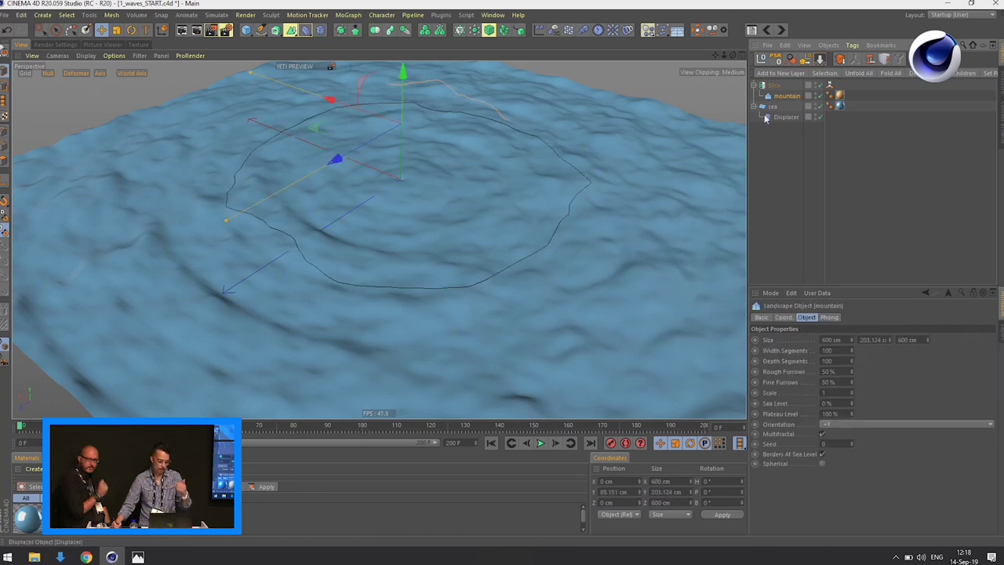
pyautogui.click(405, 30)
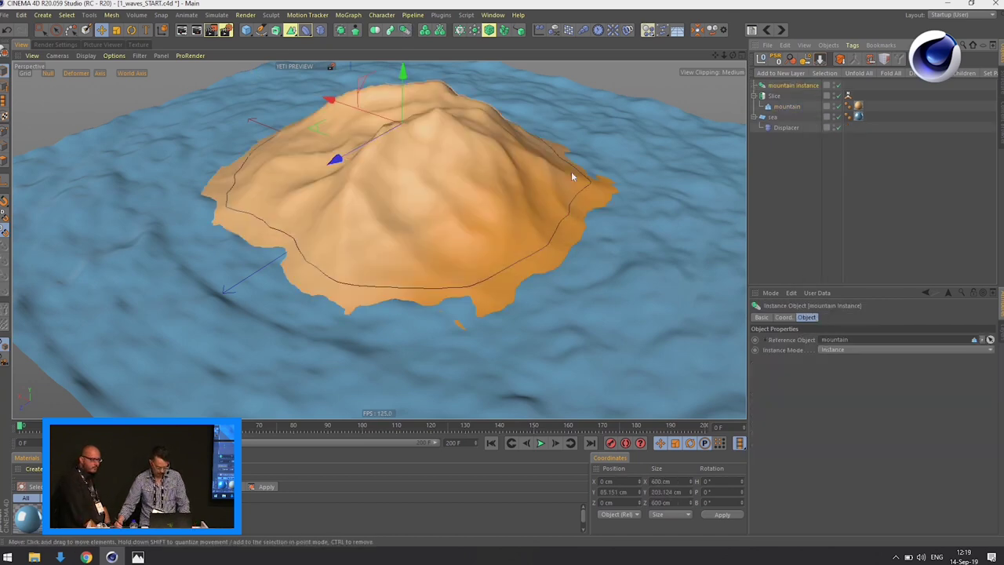
# Step: Push the Slice offset out to -43.2% and add a MoGraph Matrix object
pyautogui.click(775, 95)
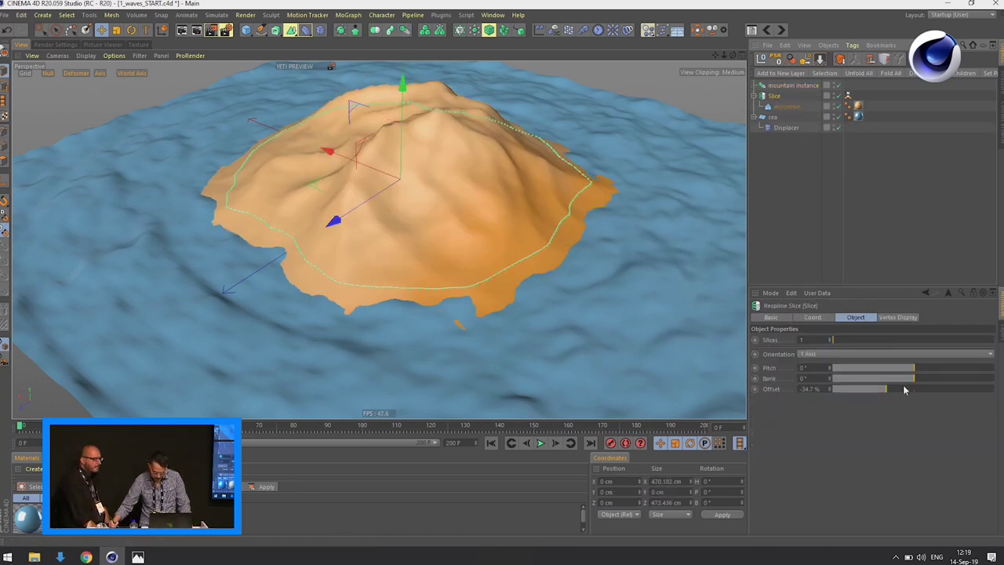
pyautogui.moveTo(888, 392); pyautogui.dragTo(880, 392)
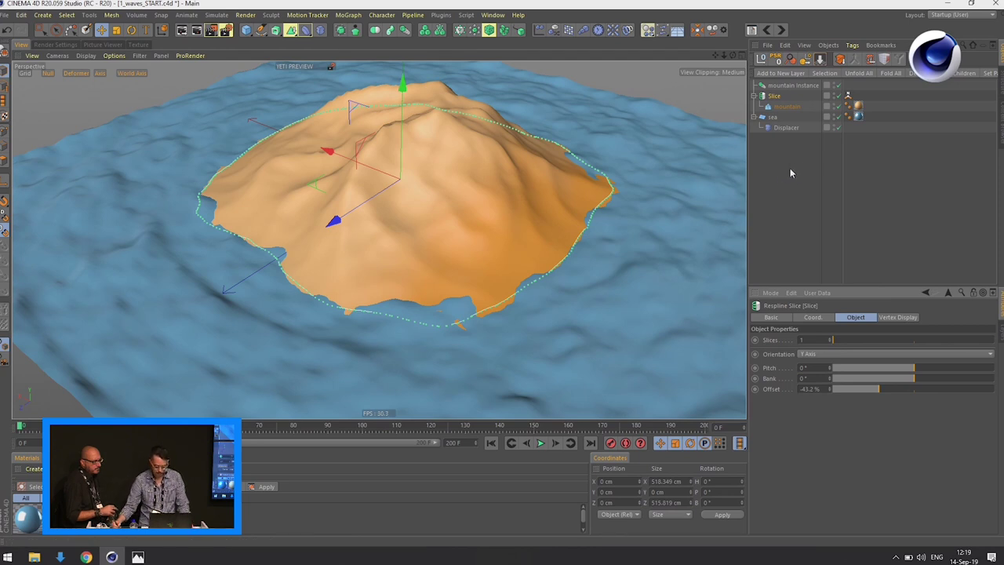
pyautogui.click(474, 29)
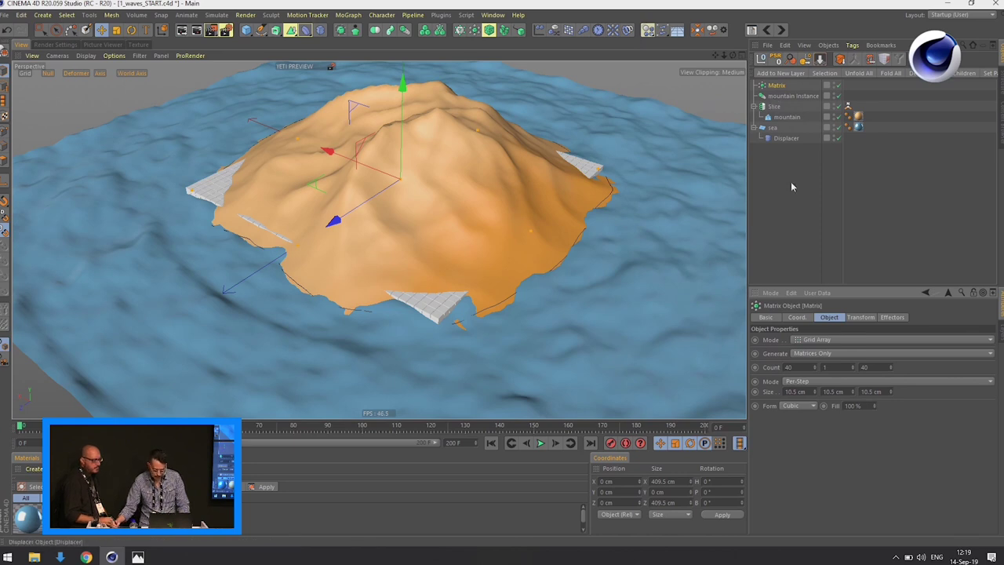
# Step: Switch the Matrix to Object mode using the Slice contour, with Count 272
pyautogui.click(836, 342)
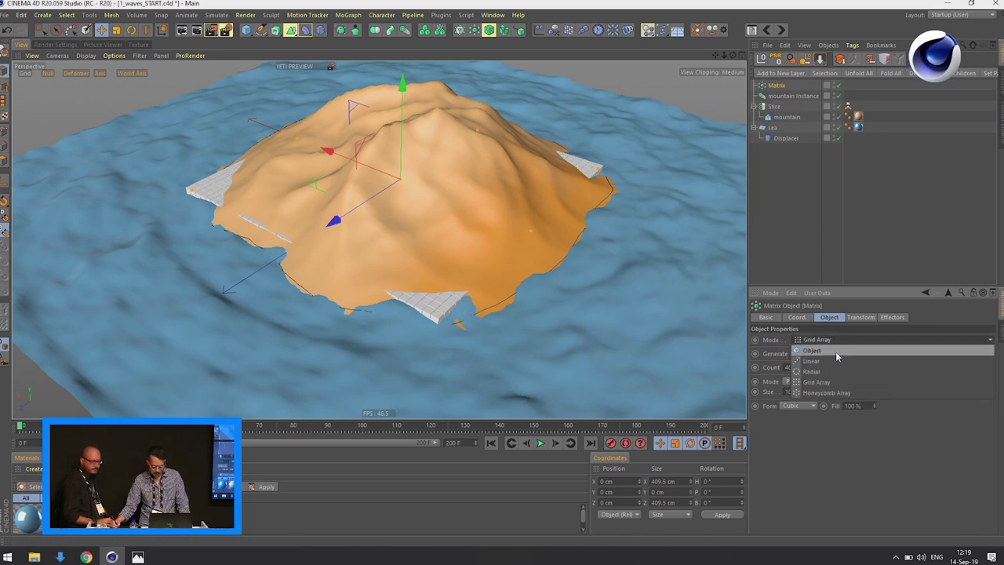
pyautogui.click(836, 351)
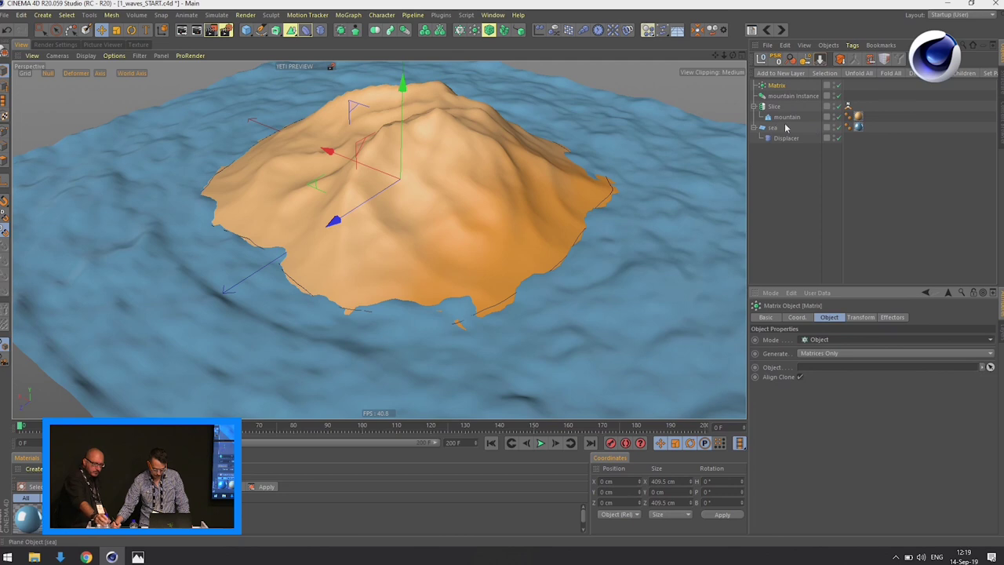
pyautogui.moveTo(773, 106); pyautogui.dragTo(778, 111)
pyautogui.moveTo(841, 355)
pyautogui.mouseDown()
pyautogui.moveTo(840, 369)
pyautogui.moveTo(856, 369)
pyautogui.mouseUp()
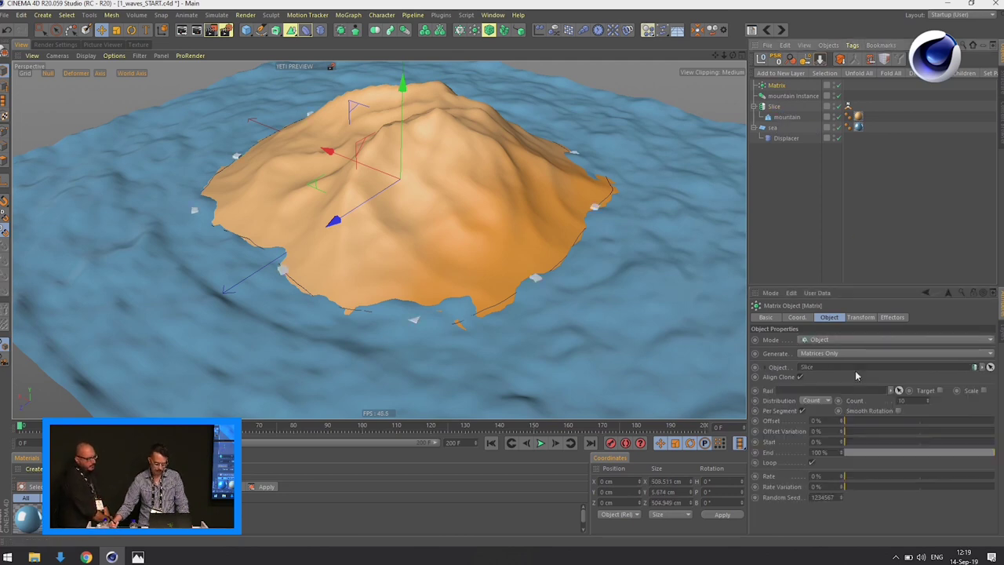
pyautogui.click(834, 125)
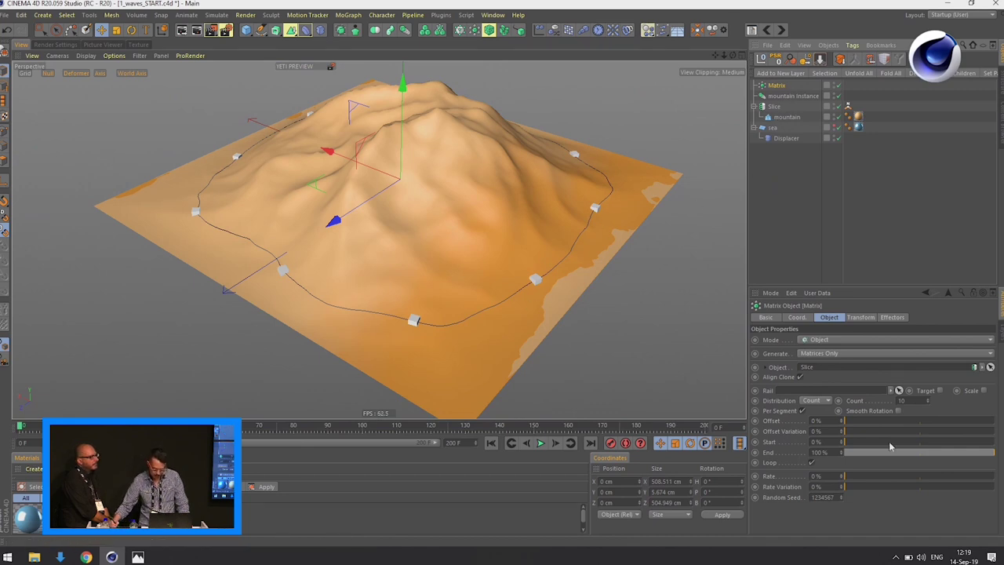
pyautogui.moveTo(929, 402); pyautogui.dragTo(920, 291)
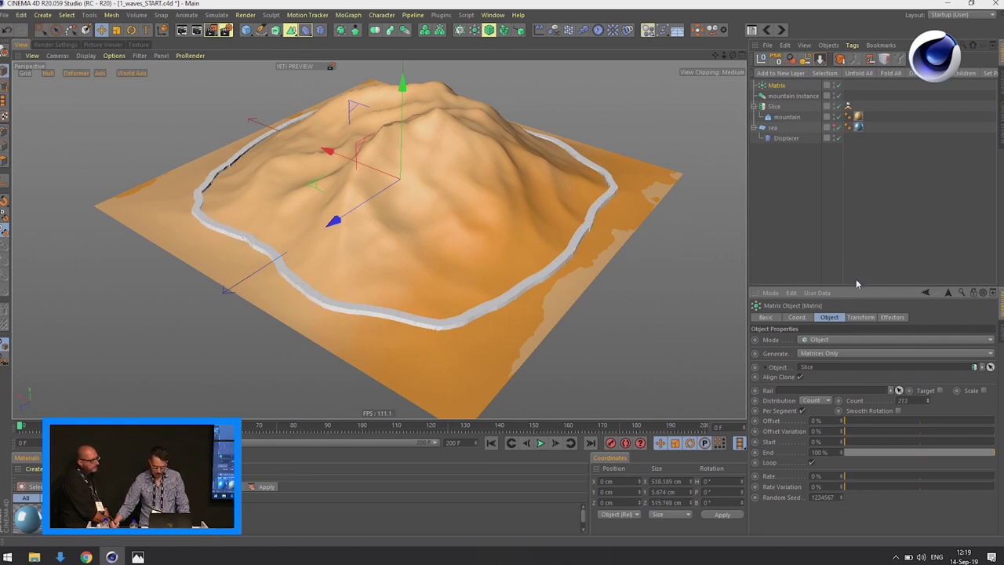
pyautogui.click(836, 125)
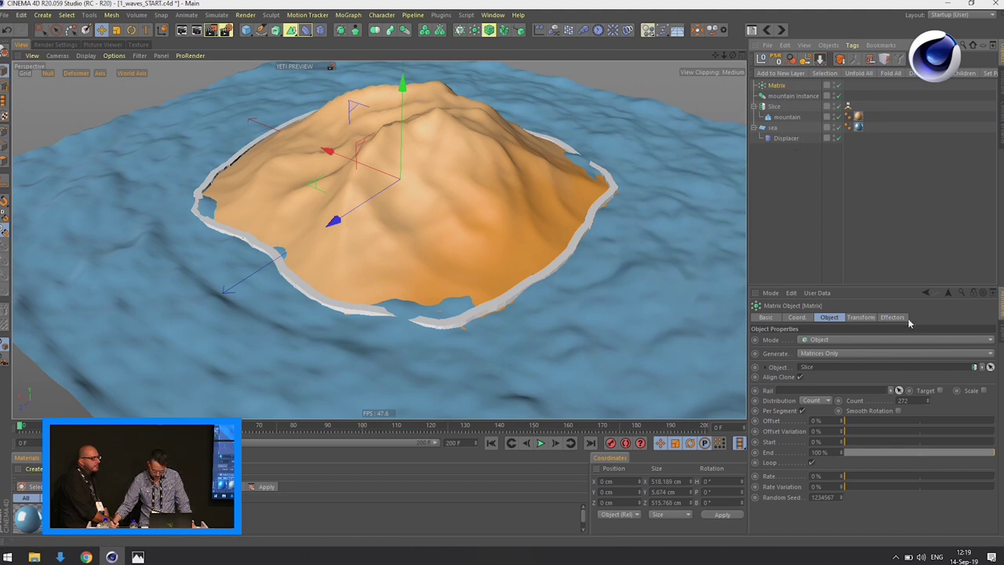
# Step: Add a Plain effector positioned at X -149 cm, Y 0 cm, Z -74 cm
pyautogui.click(541, 32)
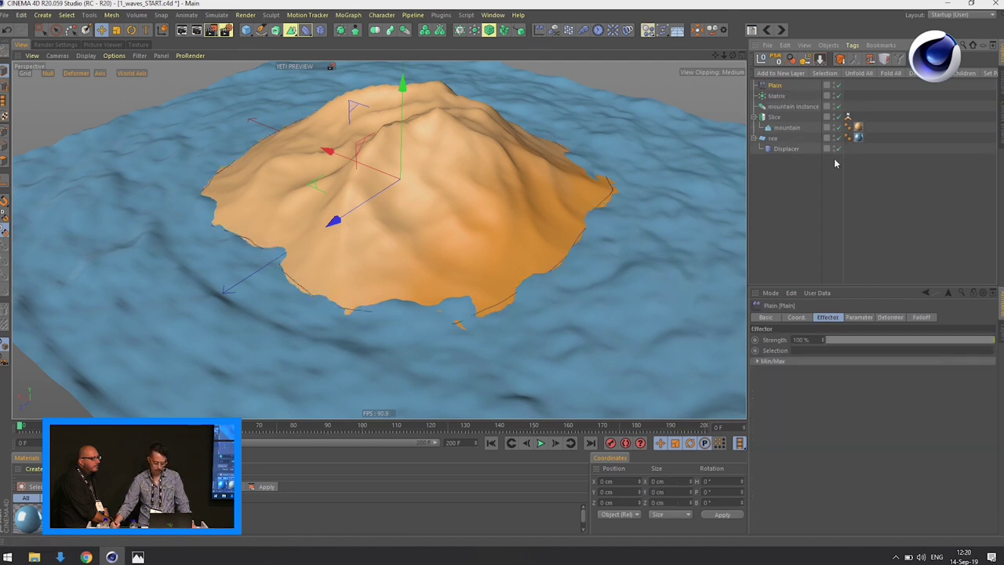
pyautogui.click(859, 318)
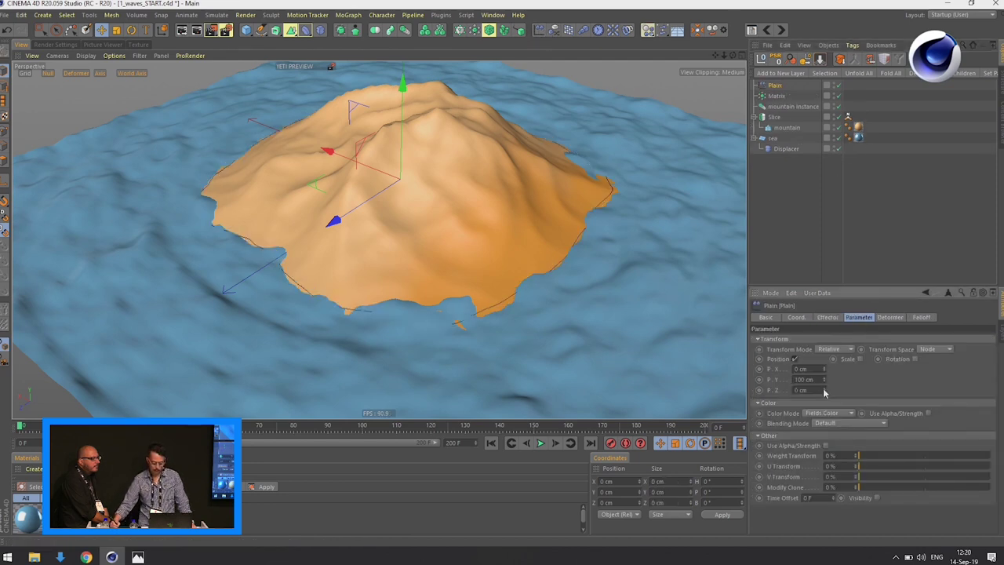
pyautogui.moveTo(823, 418); pyautogui.dragTo(820, 445)
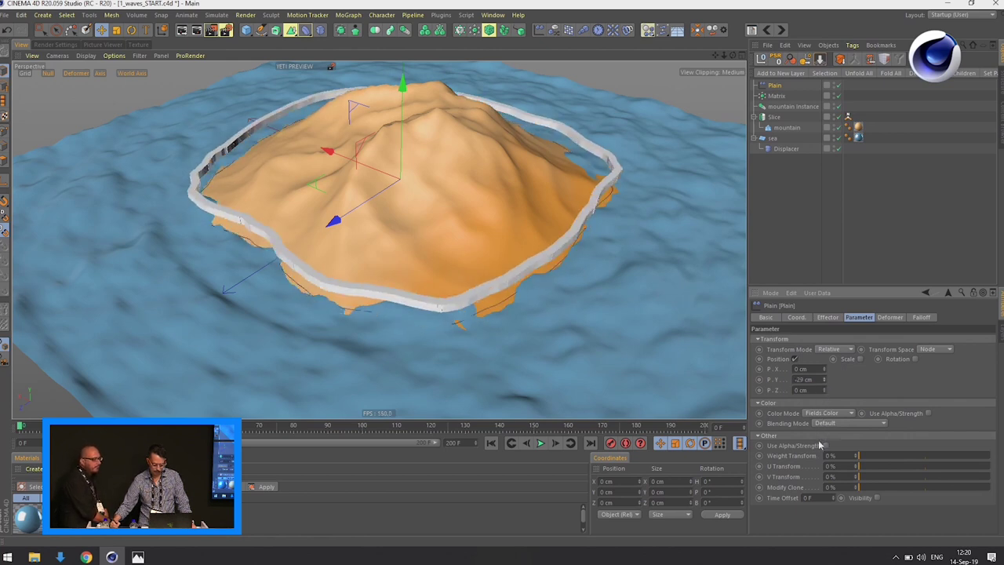
pyautogui.click(813, 379)
pyautogui.write('0')
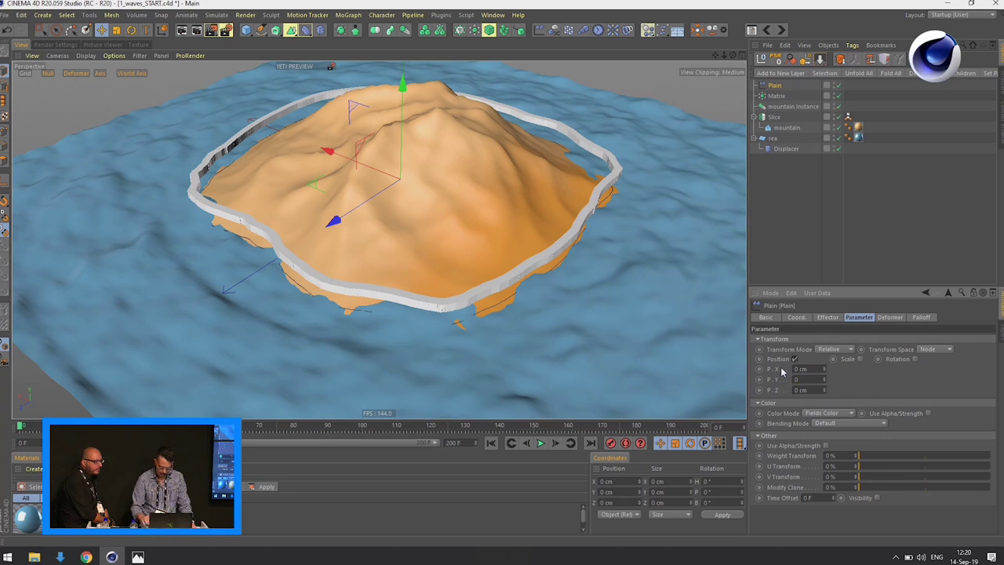
pyautogui.press('Return')
pyautogui.moveTo(824, 369); pyautogui.dragTo(811, 455)
pyautogui.moveTo(825, 390); pyautogui.dragTo(816, 433)
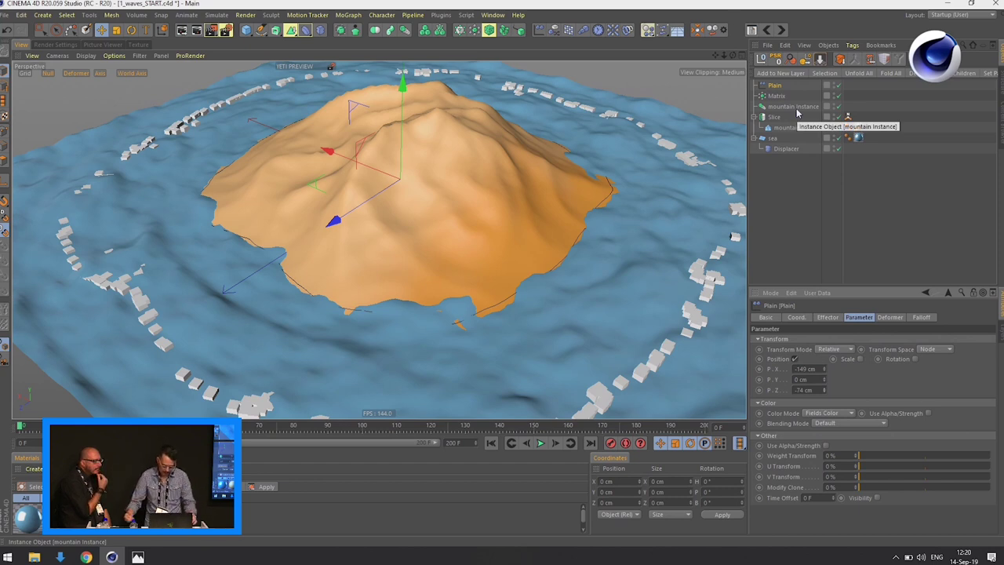
pyautogui.click(922, 317)
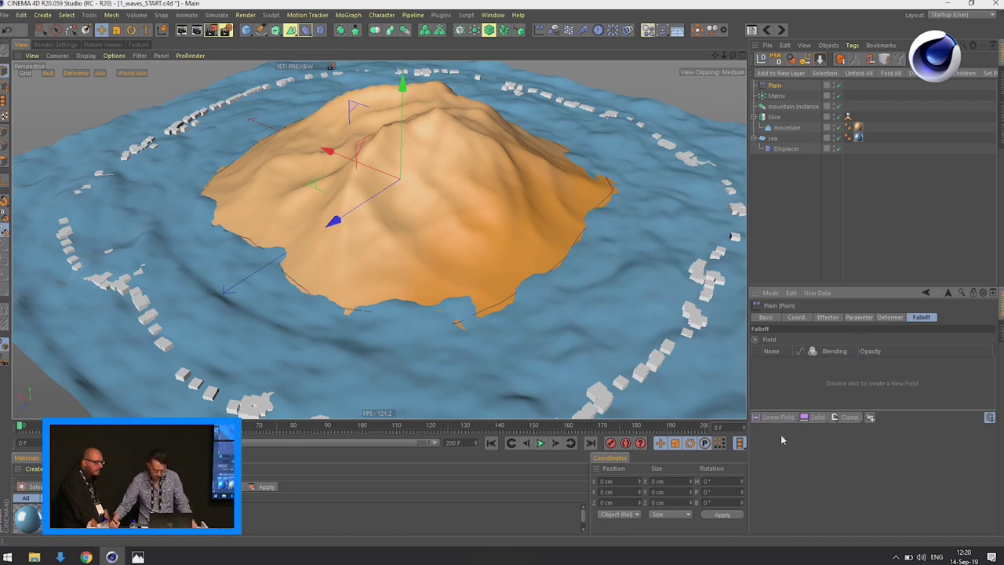
# Step: Add a Freeze field layer to the Plain effector's falloff with remapping enabled
pyautogui.click(854, 420)
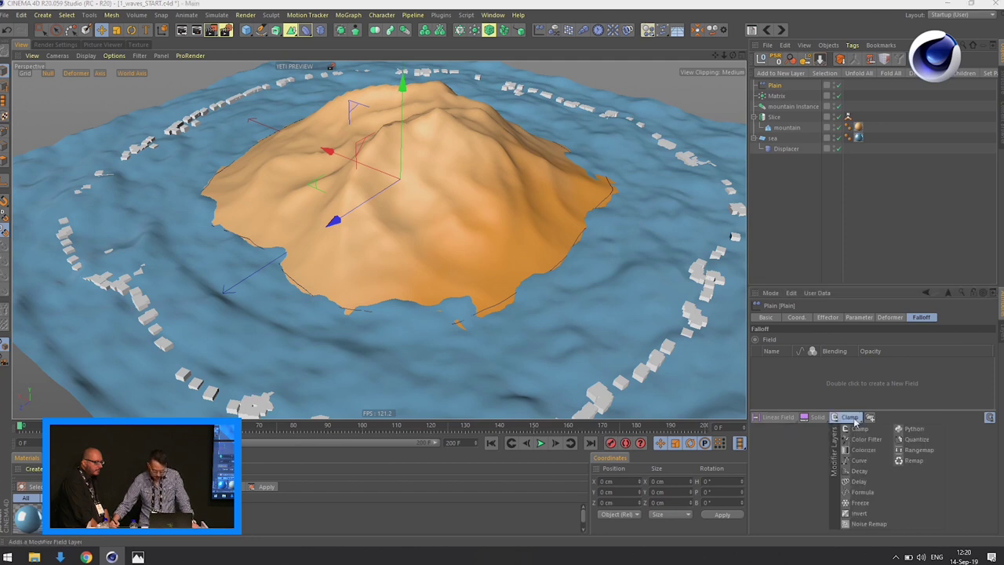
pyautogui.click(861, 503)
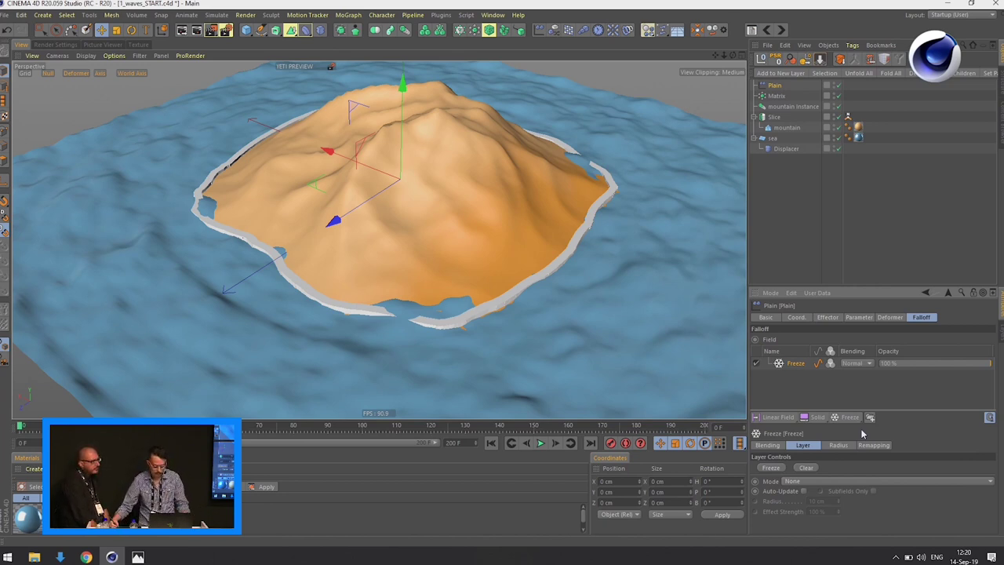
pyautogui.click(875, 446)
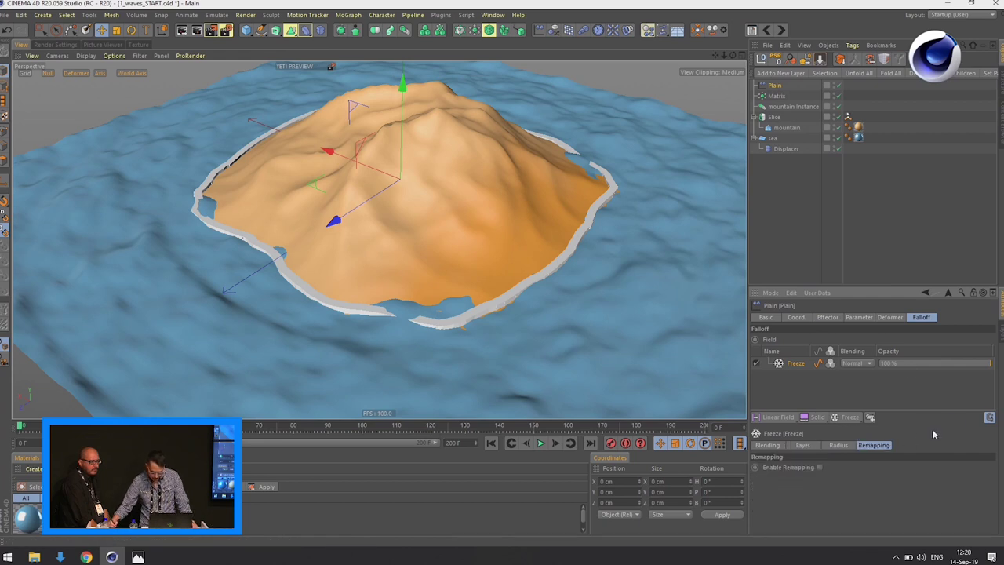
pyautogui.click(820, 468)
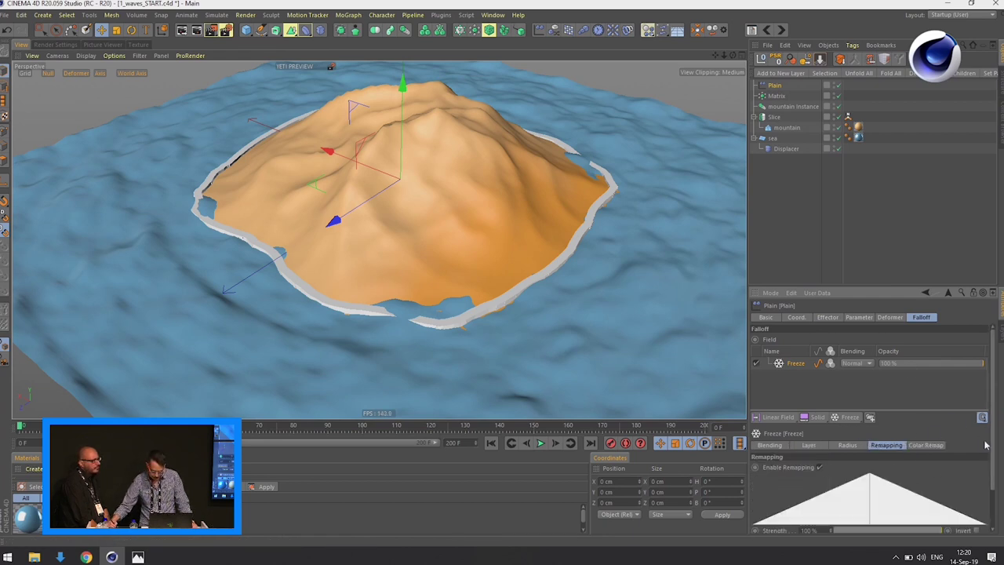
# Step: Set the Freeze layer's Spline Animation Speed to 50 F and play the animation
pyautogui.scroll(-2, 985, 471)
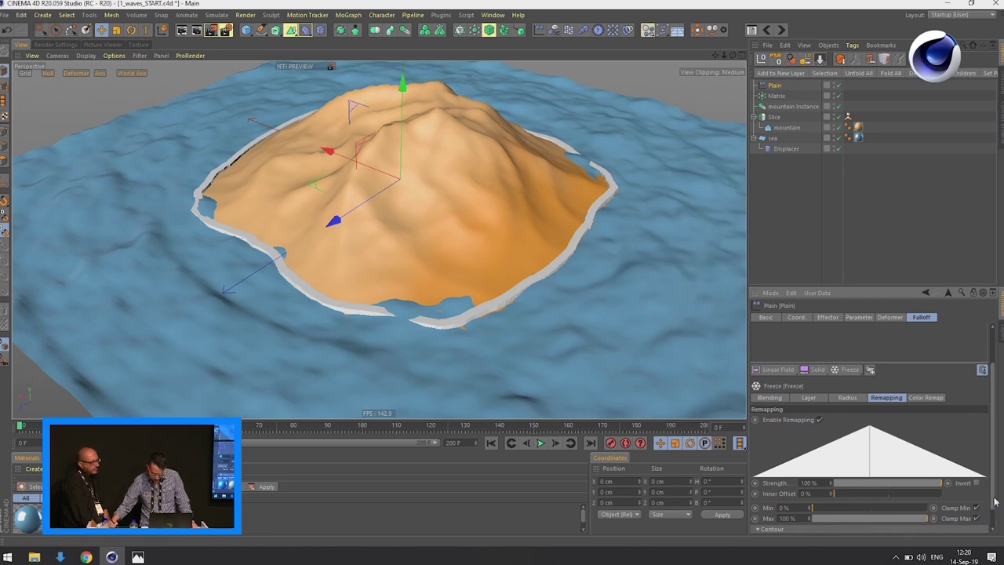
pyautogui.scroll(2, 948, 514)
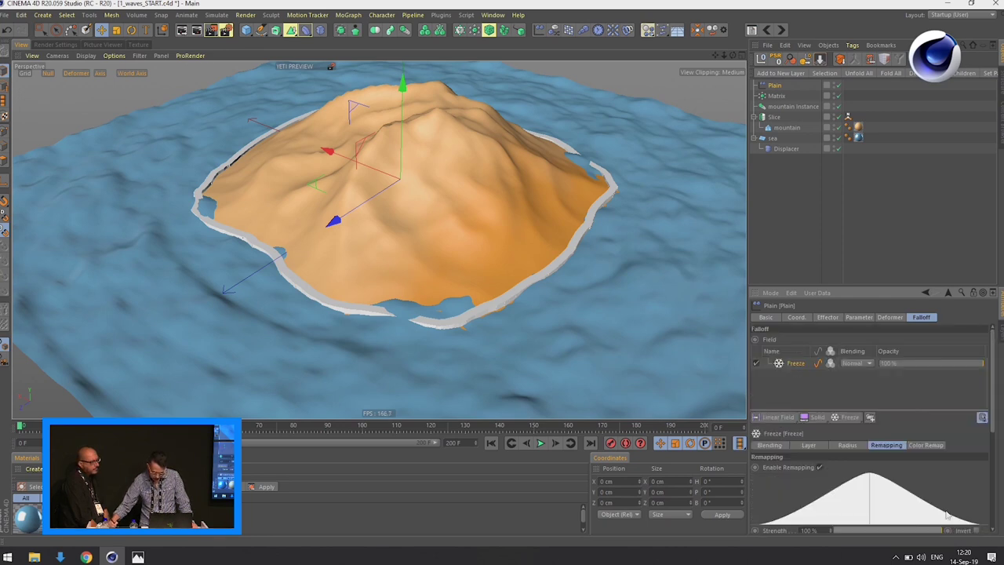
pyautogui.scroll(-7, 995, 471)
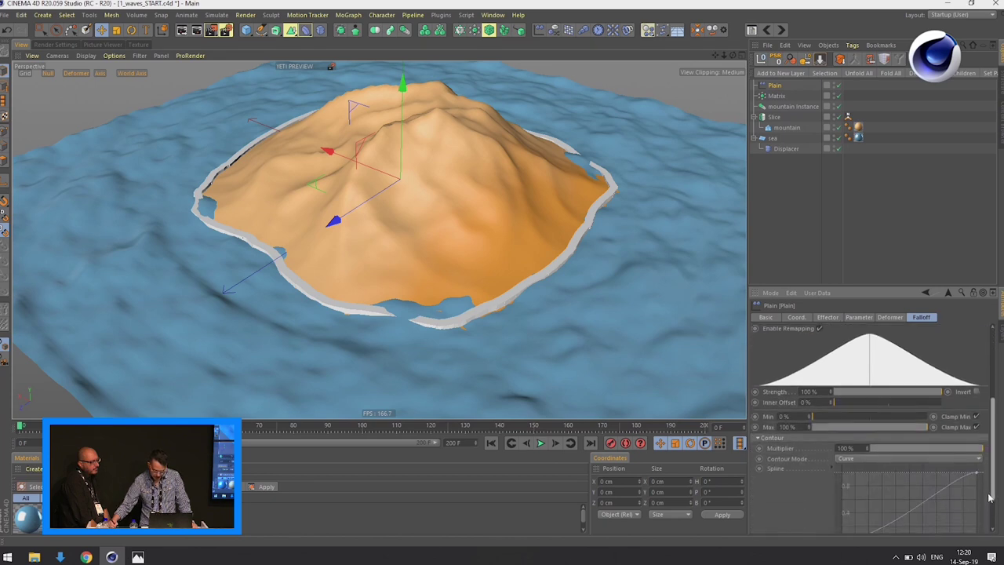
pyautogui.scroll(-1, 990, 517)
pyautogui.moveTo(853, 509); pyautogui.dragTo(834, 509)
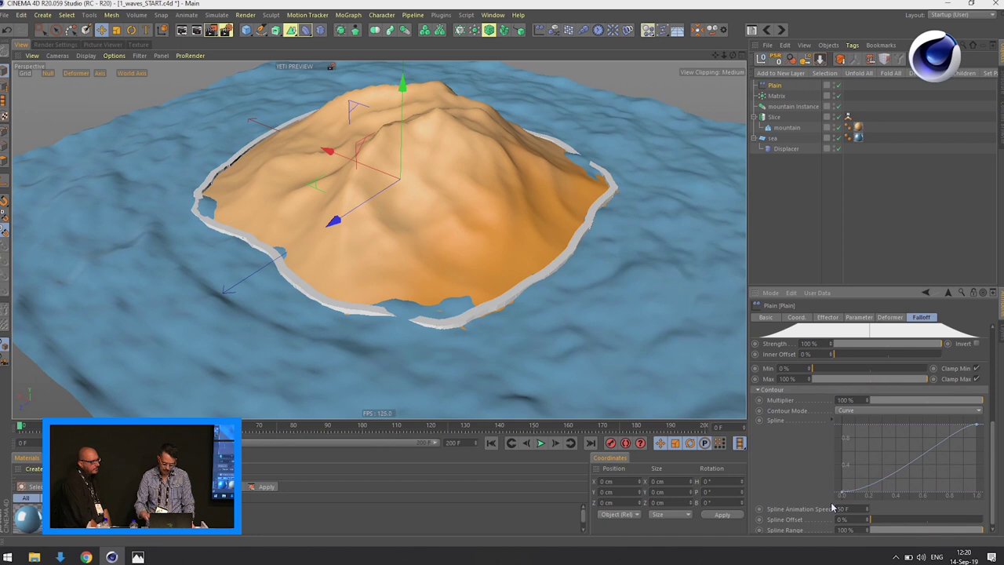
pyautogui.press('F8')
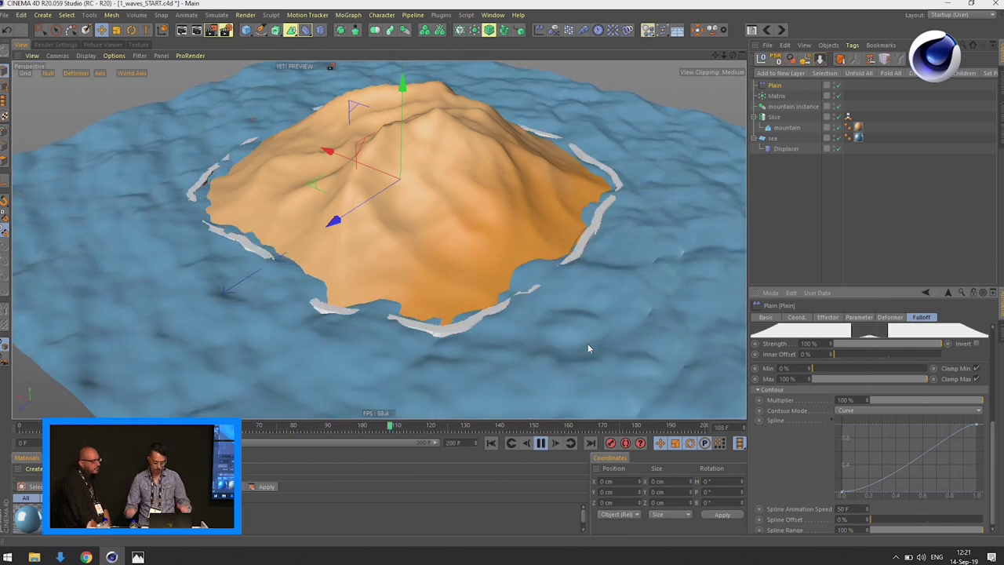
# Step: Reset the contour spline to a straight ramp and disable the sea's Displacer
pyautogui.rightClick(903, 449)
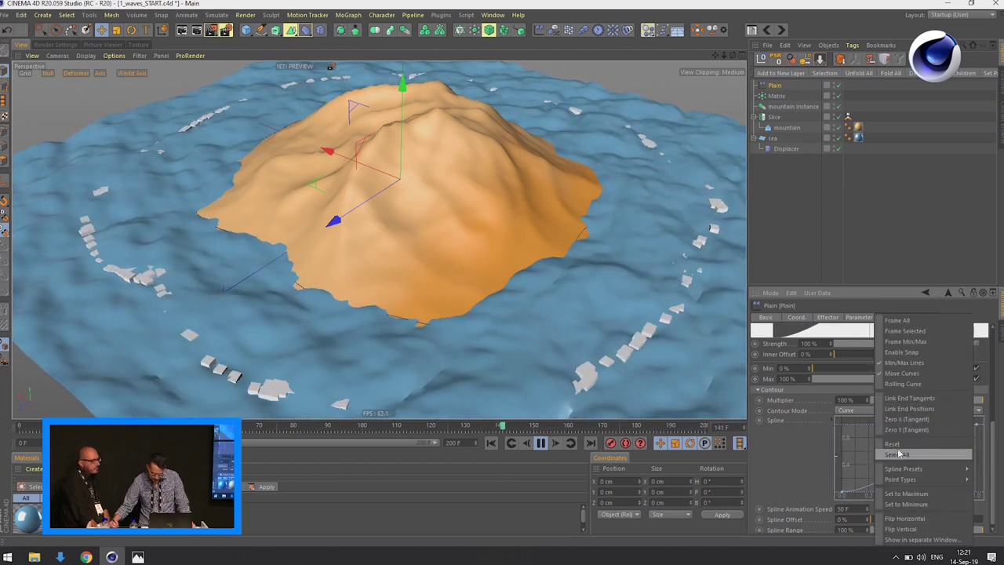
pyautogui.click(902, 452)
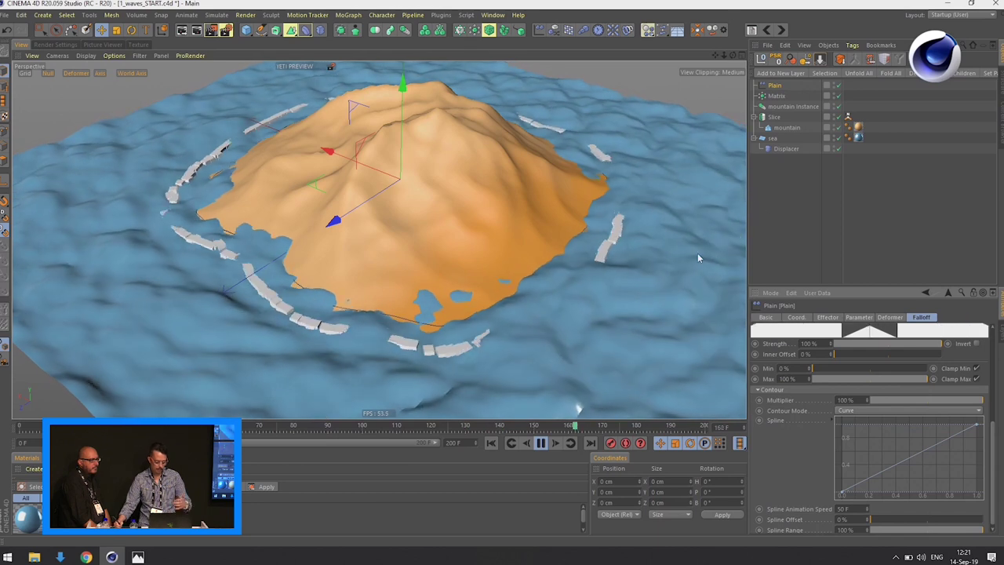
pyautogui.click(838, 149)
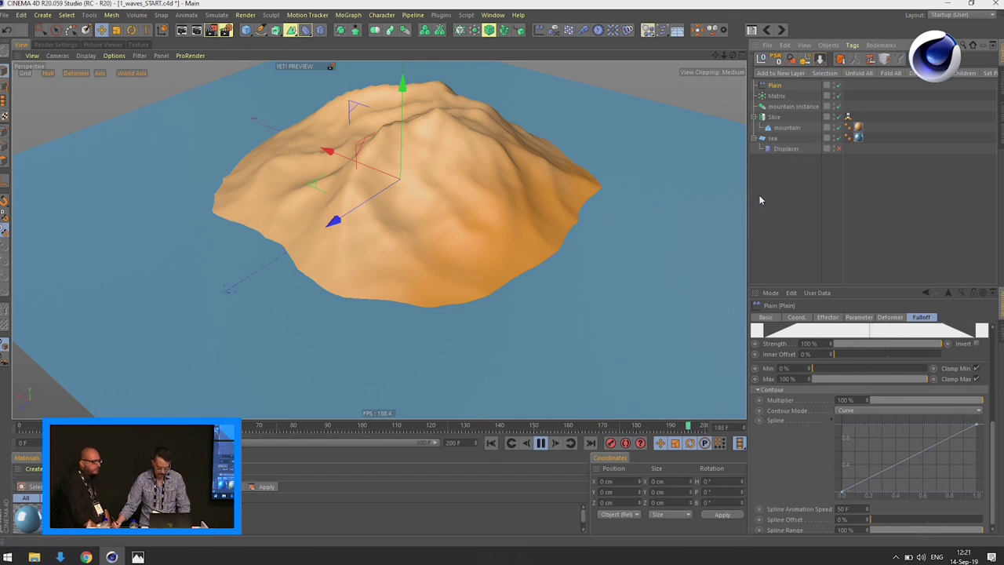
# Step: Add a new Displacer object through the Commander with 'dis'
pyautogui.hotkey('shift', 'c')
pyautogui.write('dis')
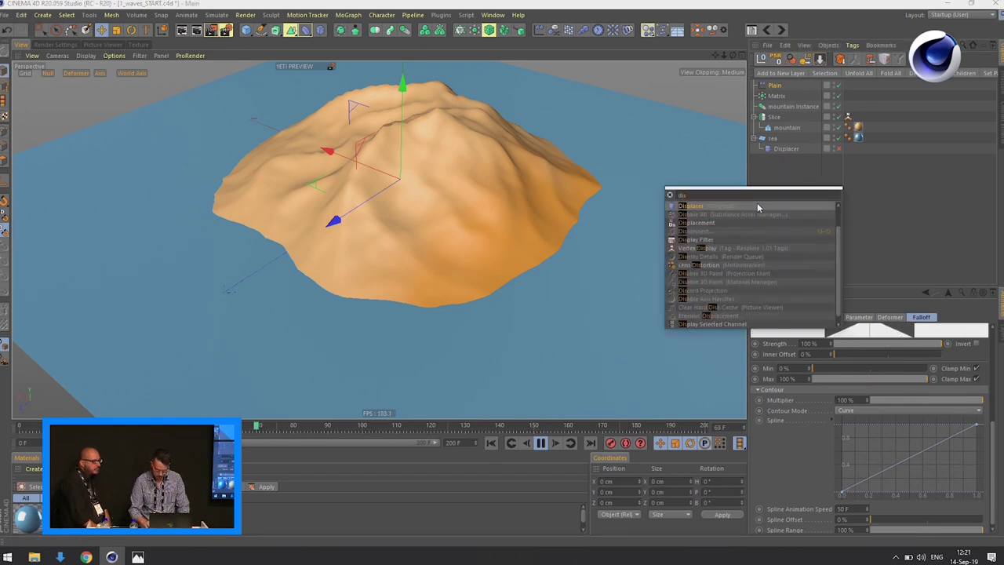
pyautogui.press('Return')
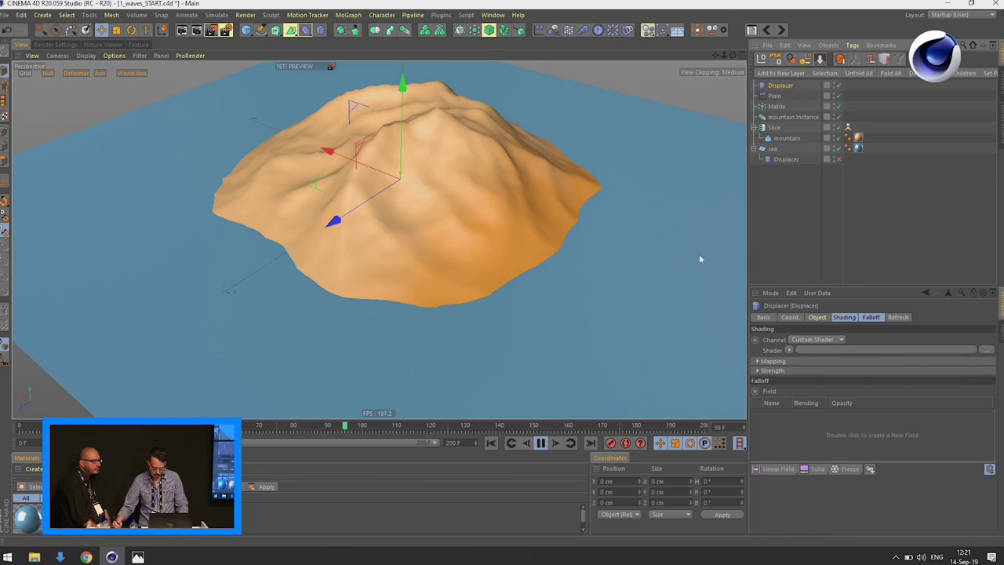
# Step: Rename the sea's Displacer to 'sea' and the new Displacer to 'waves'
pyautogui.doubleClick(784, 161)
pyautogui.write('sea')
pyautogui.press('Return')
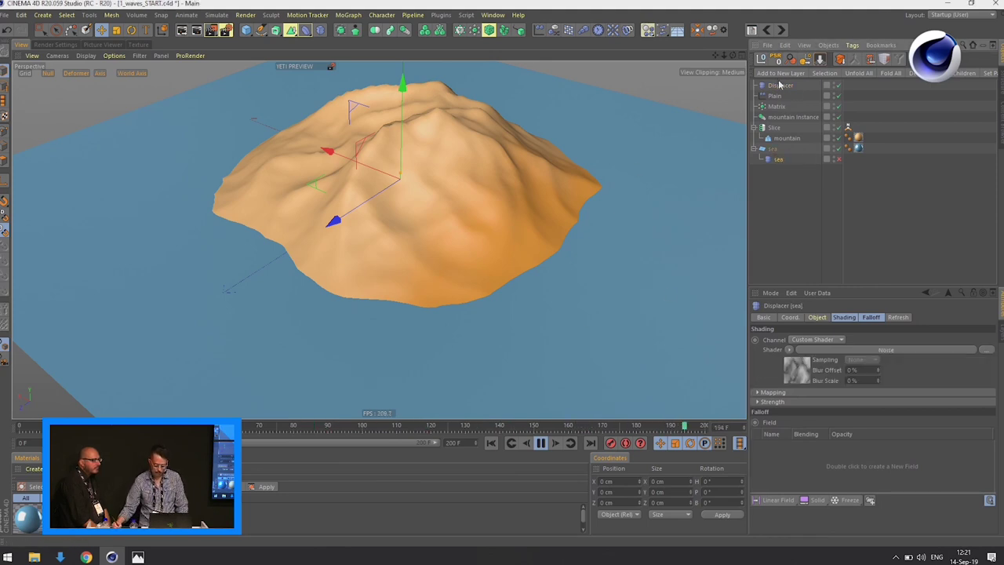
pyautogui.doubleClick(779, 84)
pyautogui.write('wave')
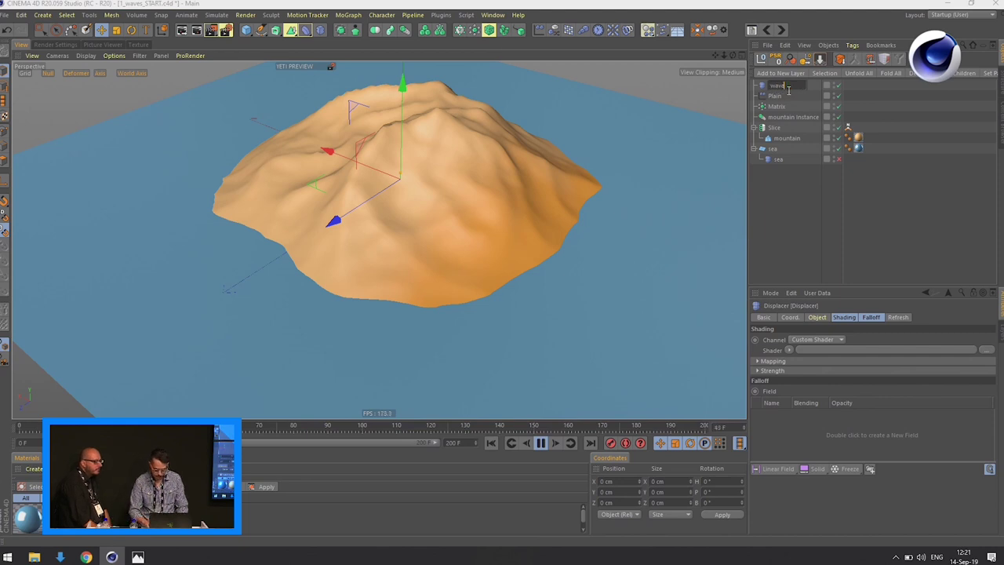
pyautogui.write('s')
pyautogui.press('Return')
# Step: Place waves under sea, use Matrix as its falloff field, and set its shader to Color
pyautogui.moveTo(780, 120); pyautogui.dragTo(783, 157)
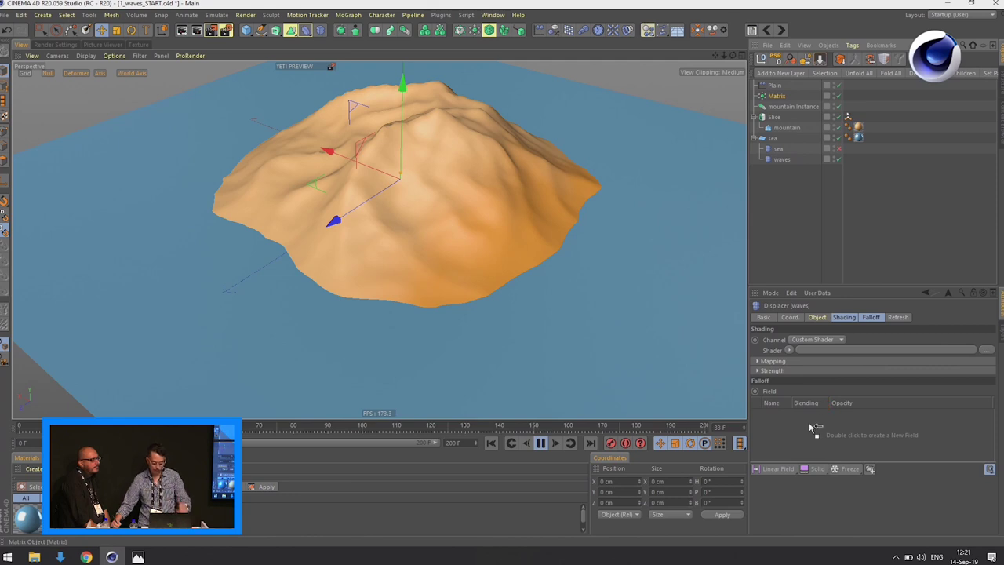
pyautogui.moveTo(812, 428); pyautogui.dragTo(843, 434)
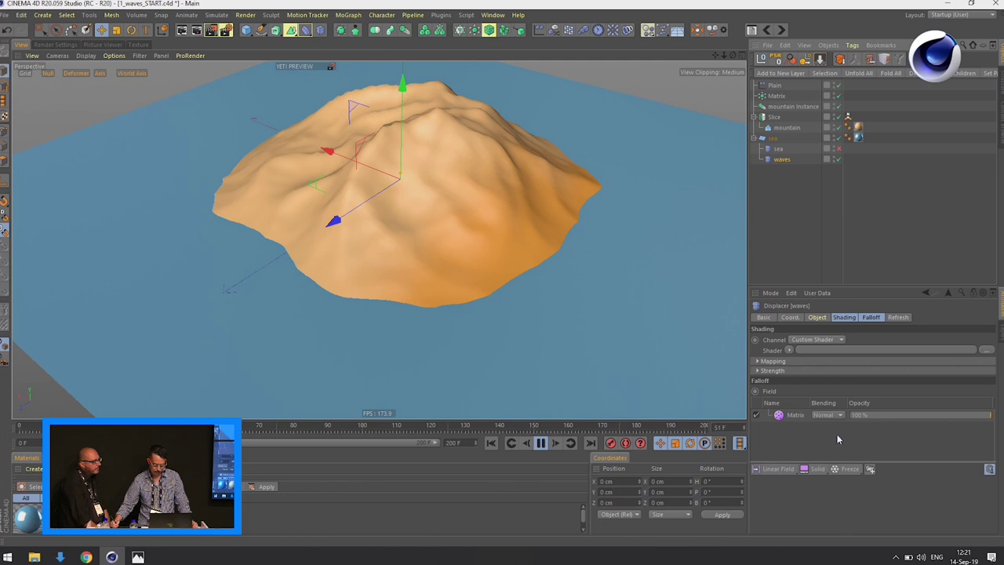
pyautogui.click(844, 318)
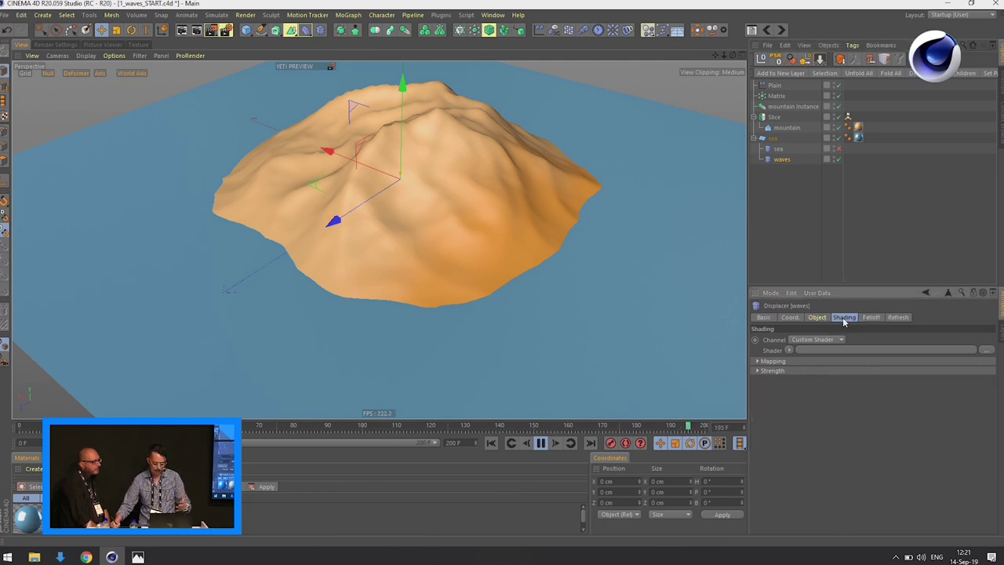
pyautogui.click(788, 351)
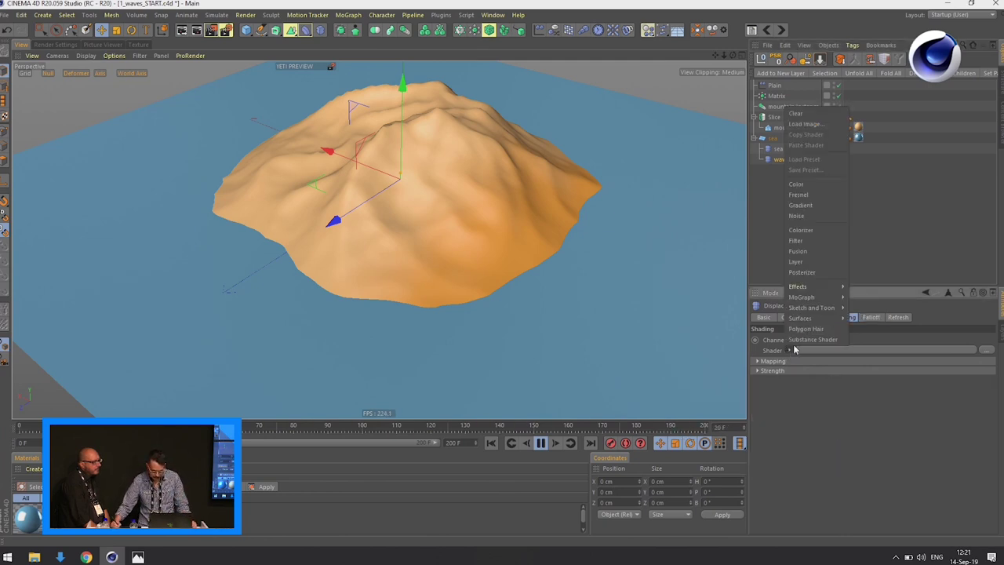
pyautogui.click(820, 184)
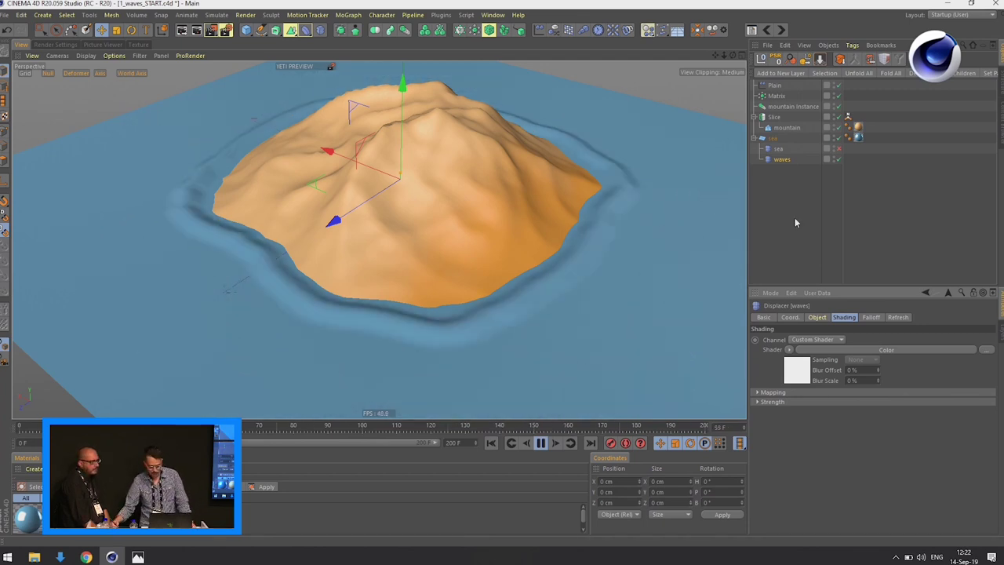
# Step: Add a Delay layer in Spring mode above the Matrix field in the waves falloff
pyautogui.click(871, 318)
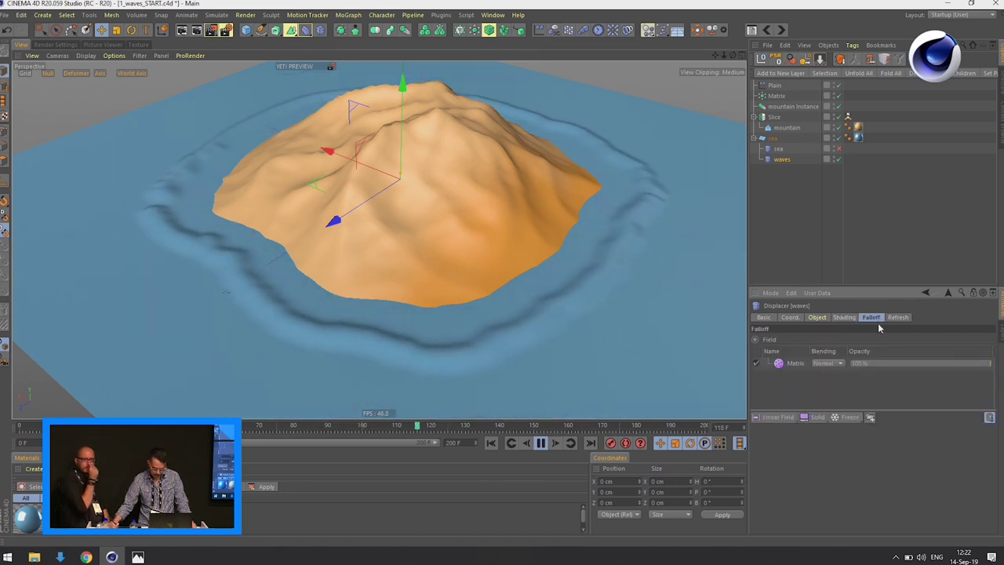
pyautogui.click(796, 364)
pyautogui.scroll(-2, 991, 444)
pyautogui.scroll(-2, 991, 443)
pyautogui.scroll(5, 991, 439)
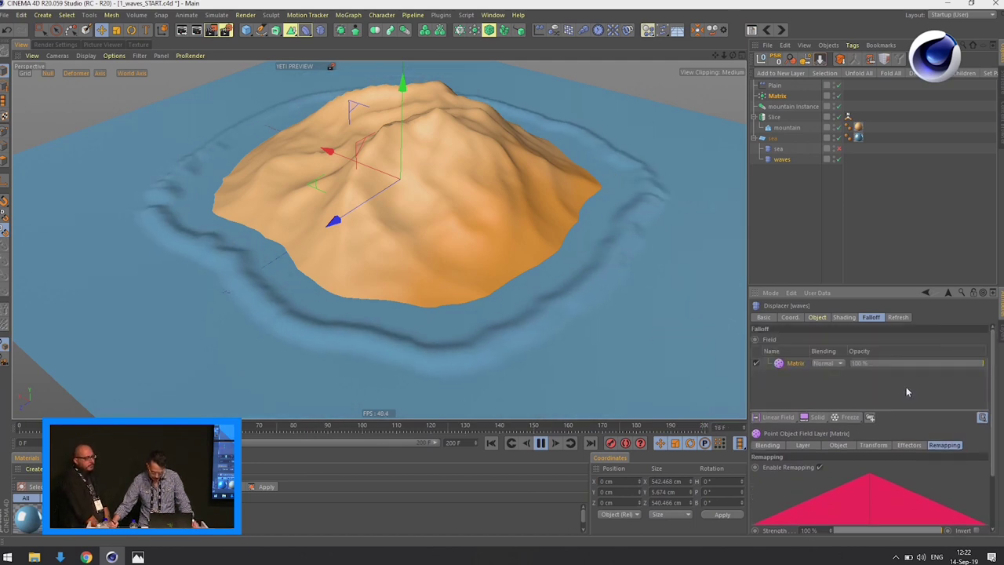
pyautogui.click(856, 420)
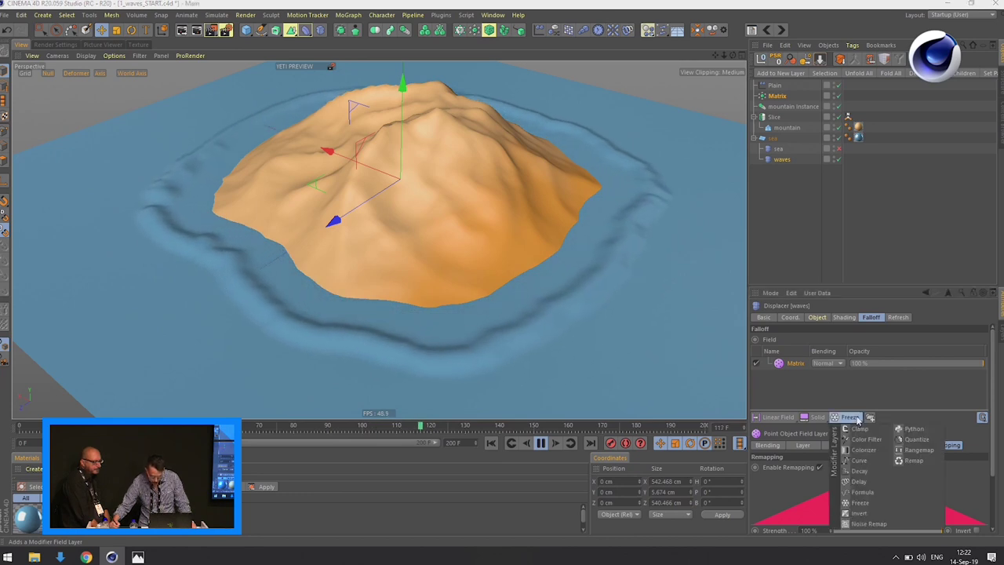
pyautogui.click(862, 482)
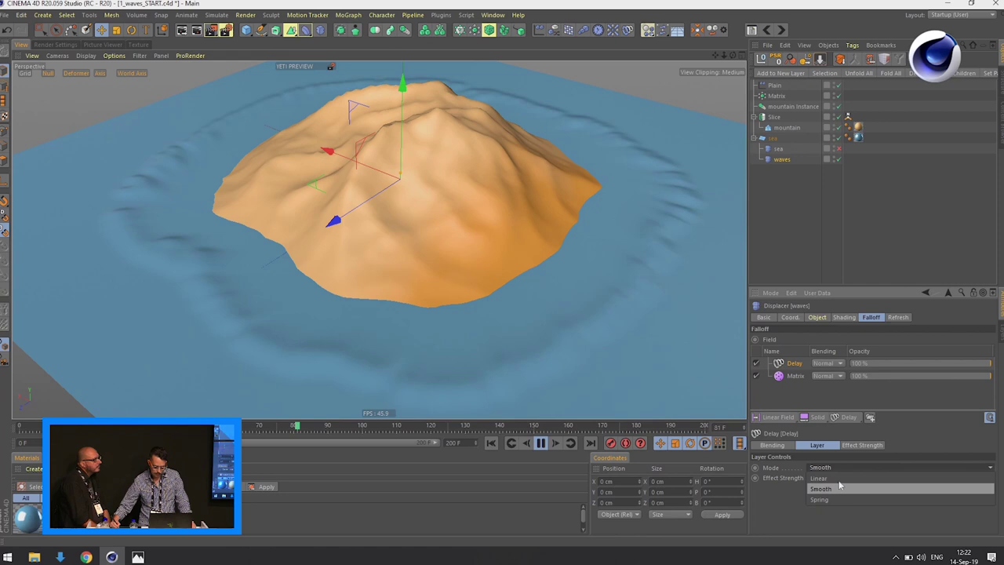
pyautogui.click(836, 499)
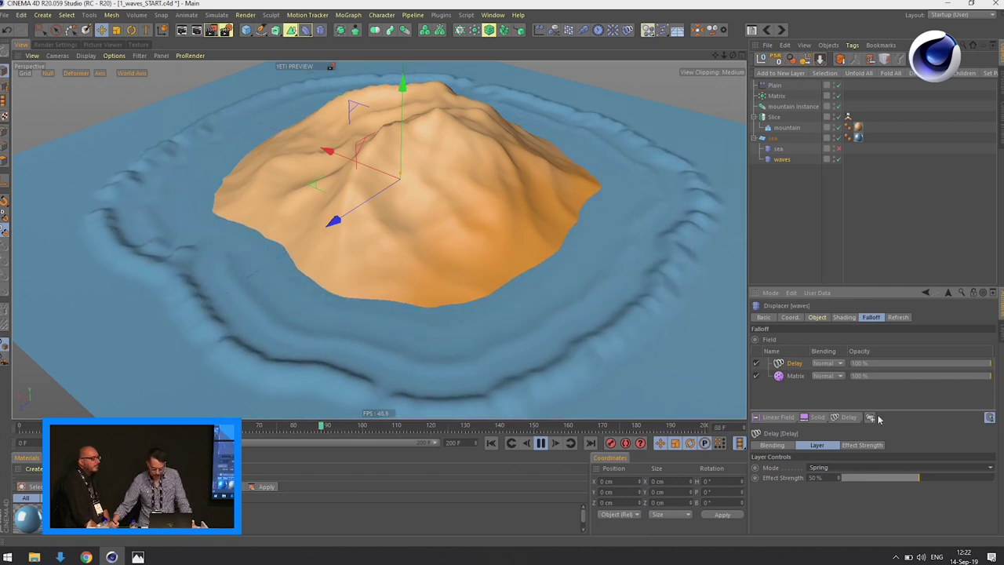
pyautogui.click(854, 421)
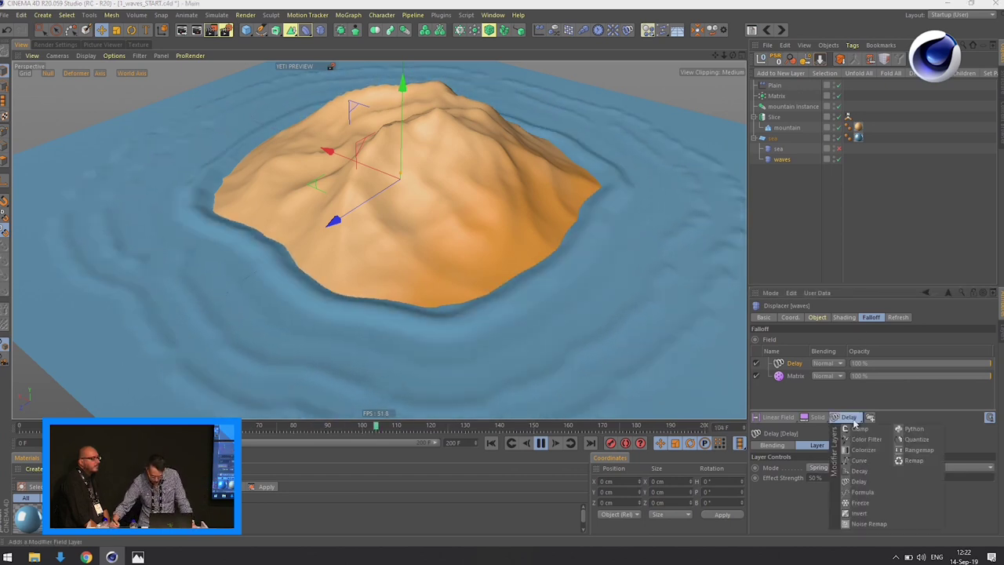
# Step: Add a Decay layer to the waves falloff with effect strength settled near 50%
pyautogui.click(869, 473)
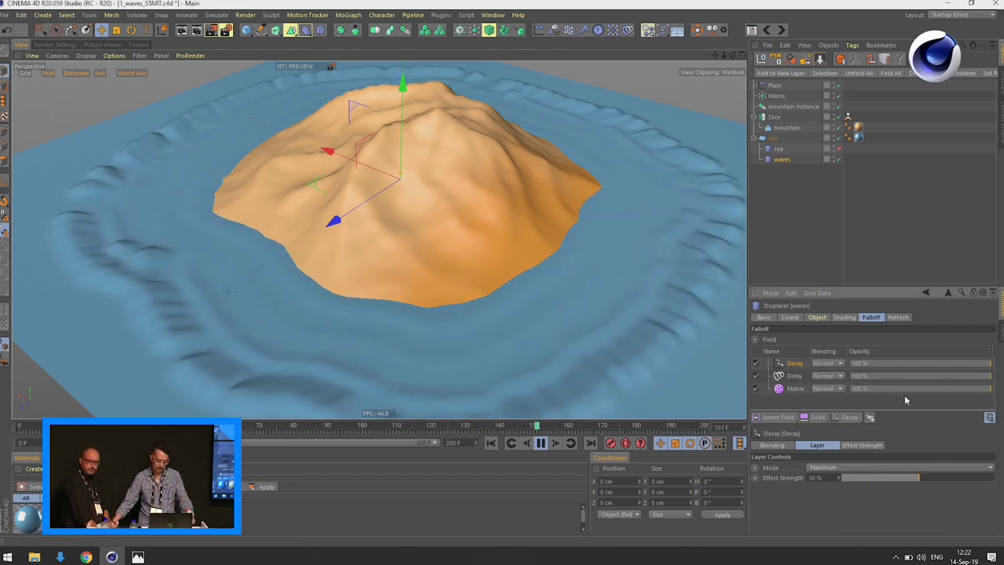
pyautogui.moveTo(929, 478); pyautogui.dragTo(976, 486)
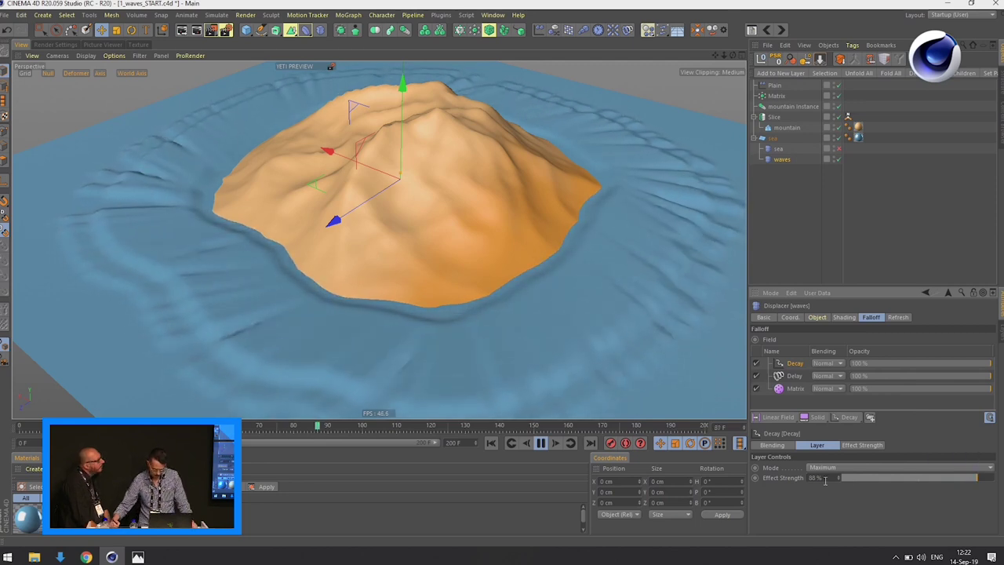
pyautogui.moveTo(877, 486); pyautogui.dragTo(841, 478)
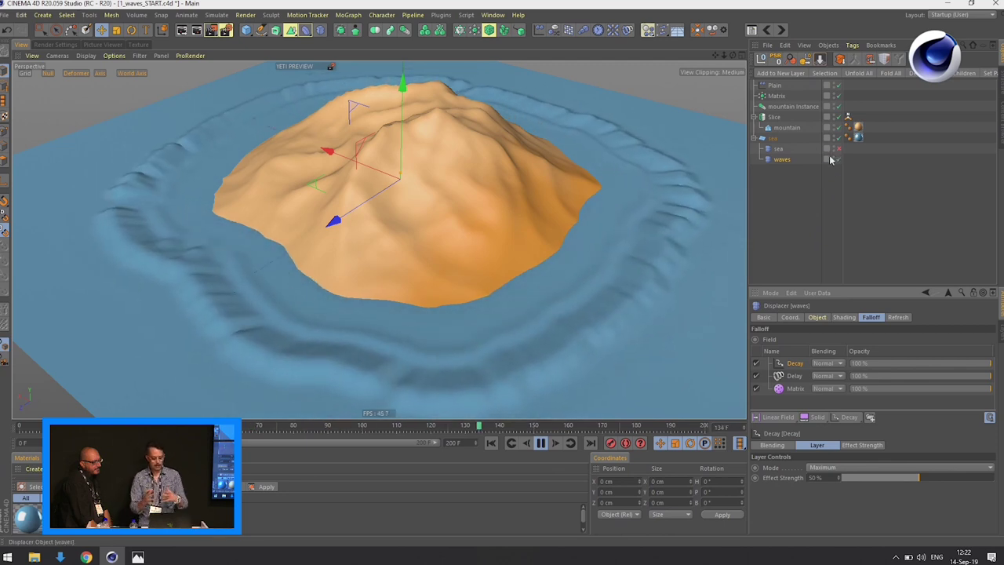
pyautogui.click(777, 95)
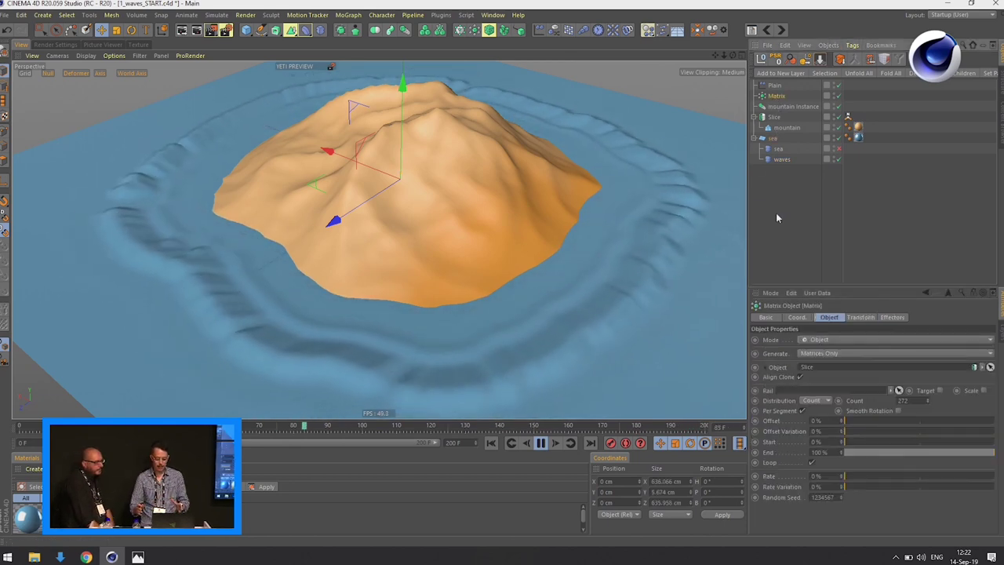
# Step: Add a Random effector and set its P.Y position offset to 0
pyautogui.click(554, 29)
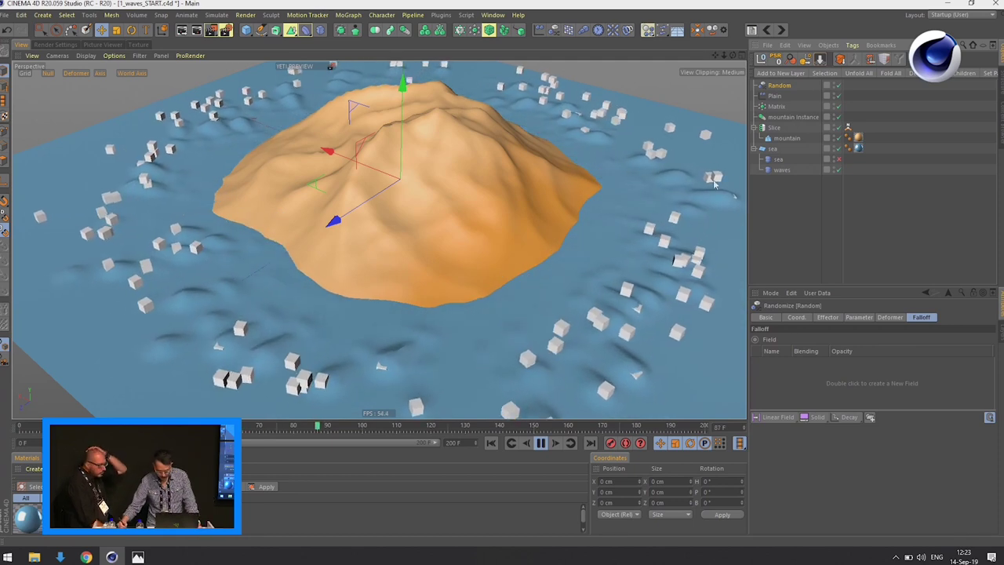
pyautogui.click(858, 318)
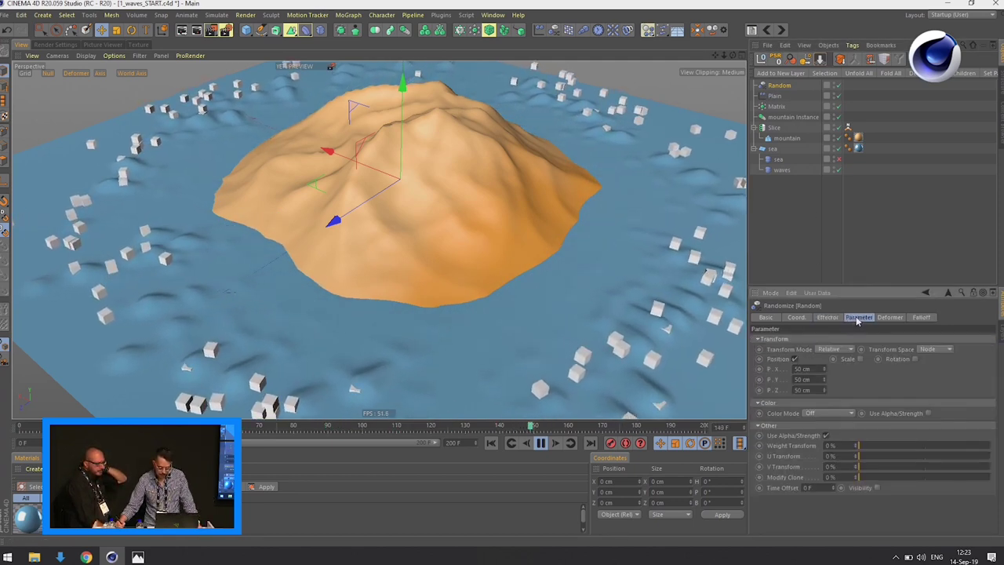
pyautogui.click(804, 379)
pyautogui.write('0')
pyautogui.press('Return')
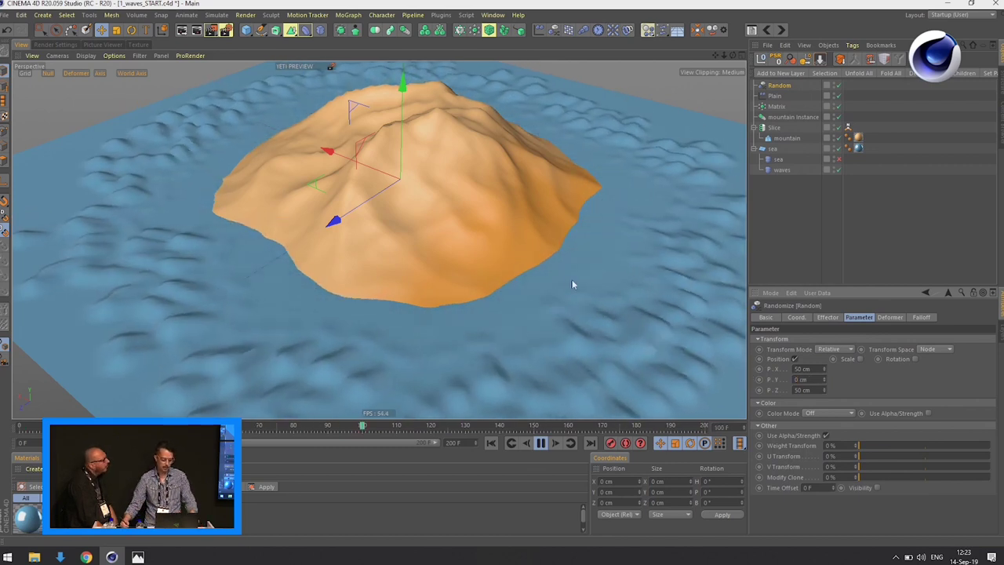
# Step: Switch the Random effector to Noise mode with 50% animation speed
pyautogui.click(827, 317)
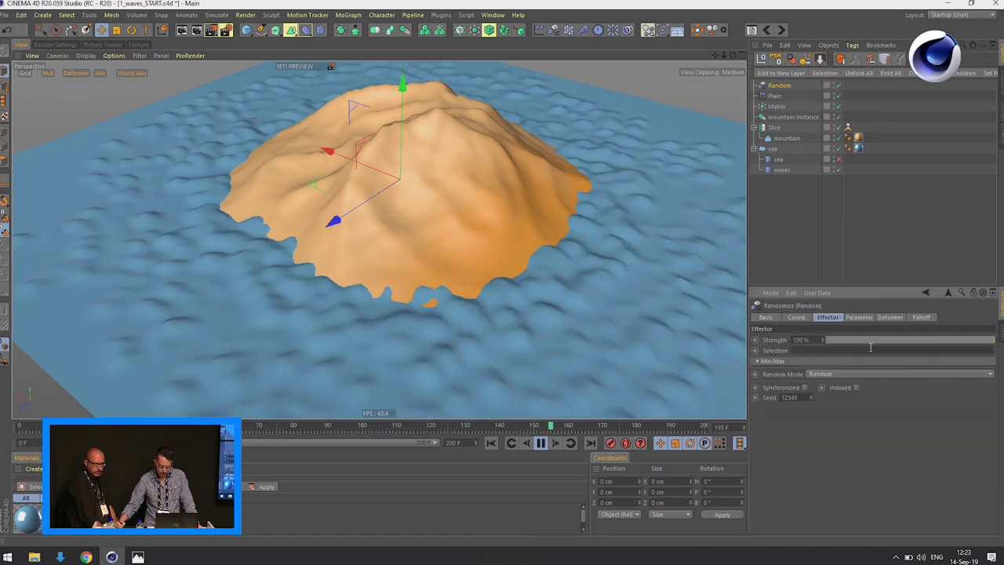
pyautogui.click(845, 375)
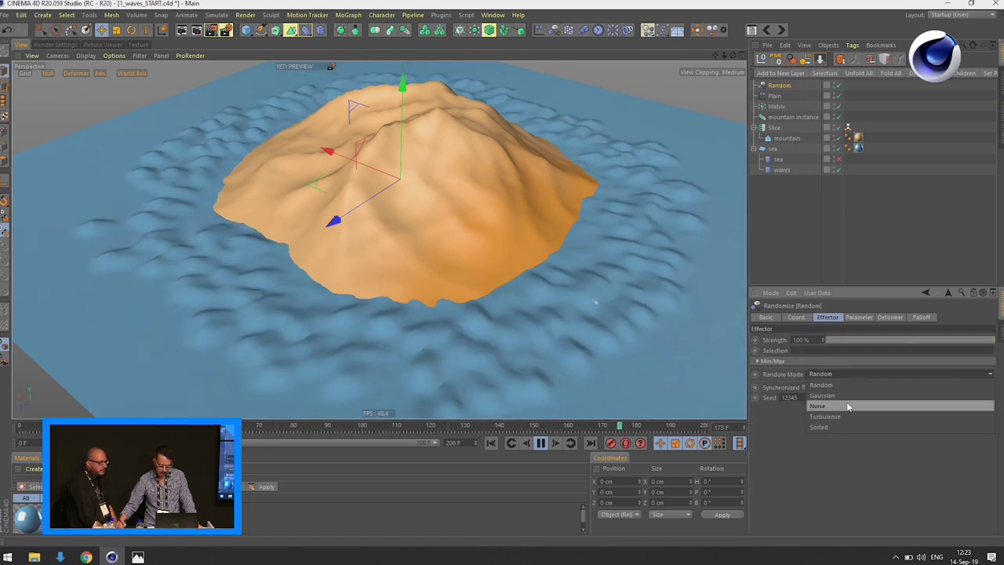
pyautogui.click(847, 406)
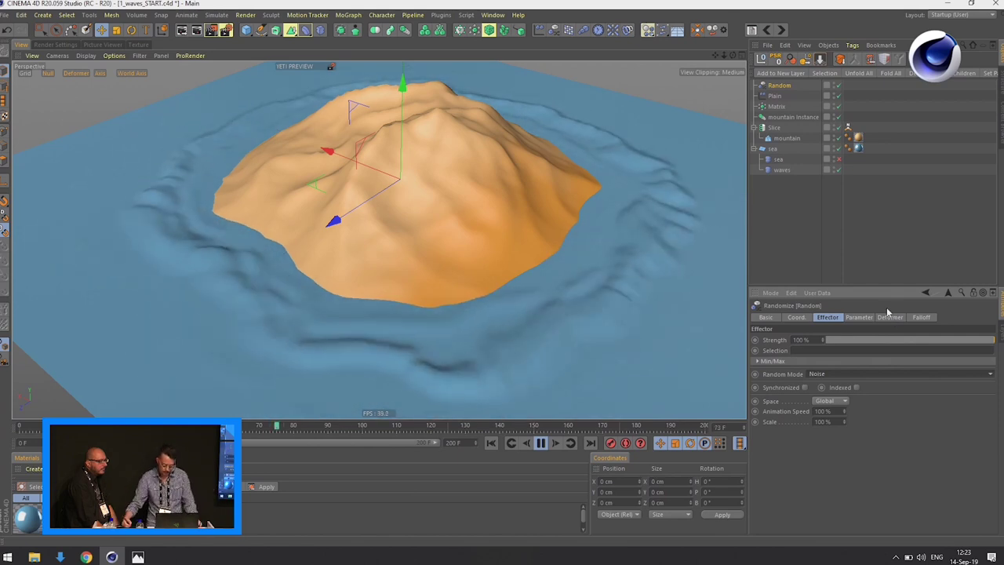
pyautogui.click(822, 411)
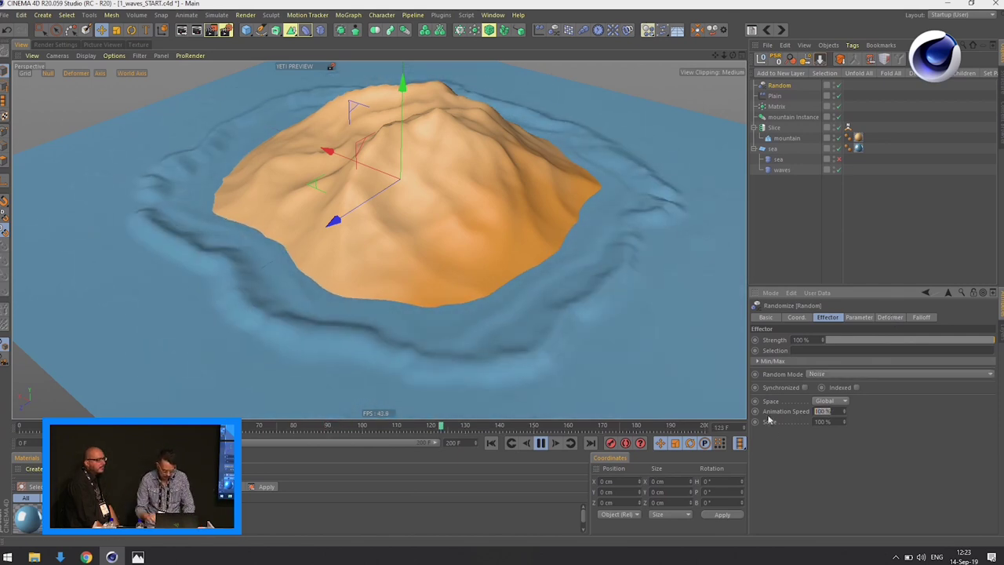
pyautogui.write('50')
pyautogui.press('Return')
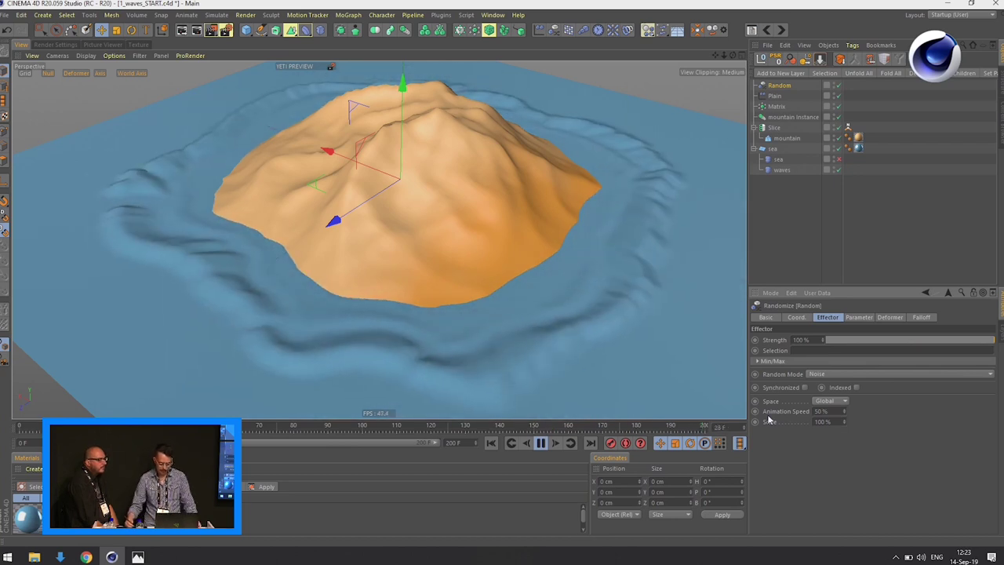
# Step: Re-enable the sea Displacer at 5 cm height and switch to Gouraud Shading (Lines)
pyautogui.click(837, 159)
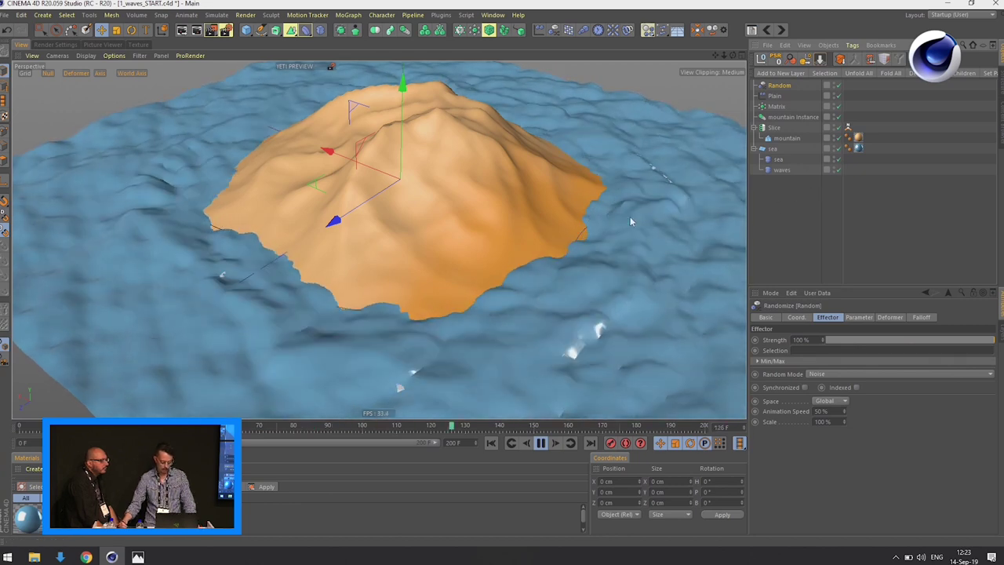
pyautogui.click(778, 159)
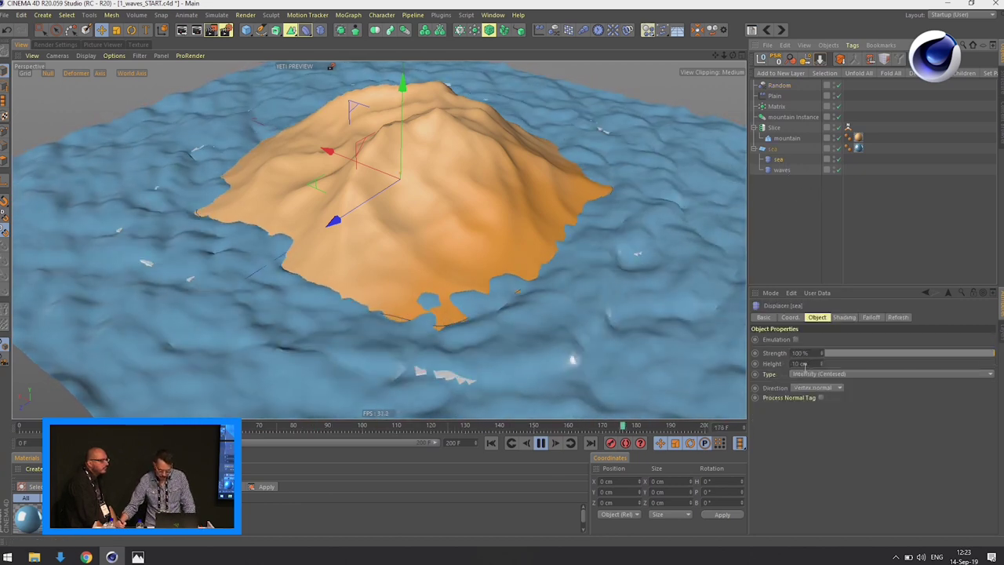
pyautogui.write('5')
pyautogui.press('Return')
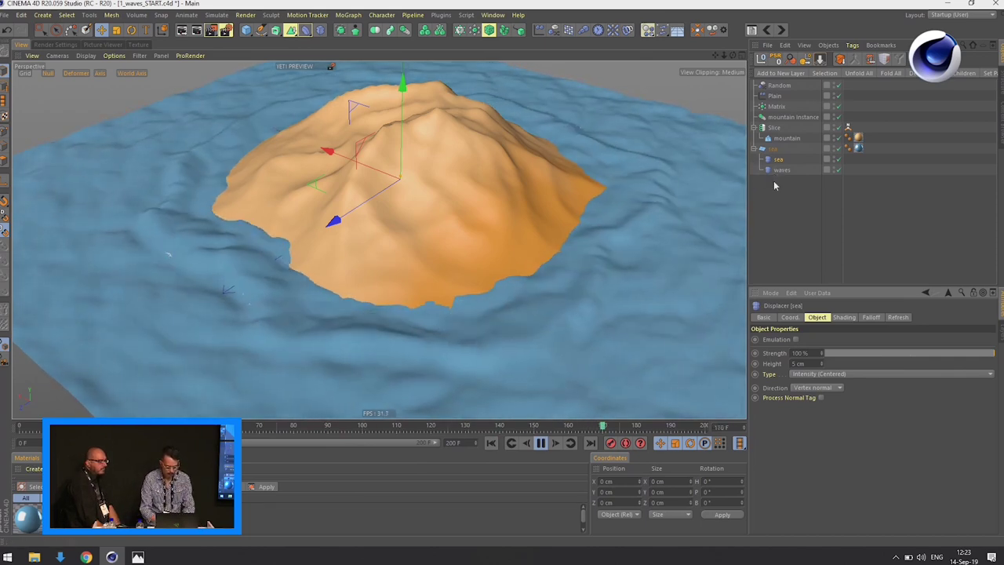
pyautogui.press('n')
pyautogui.press('b')
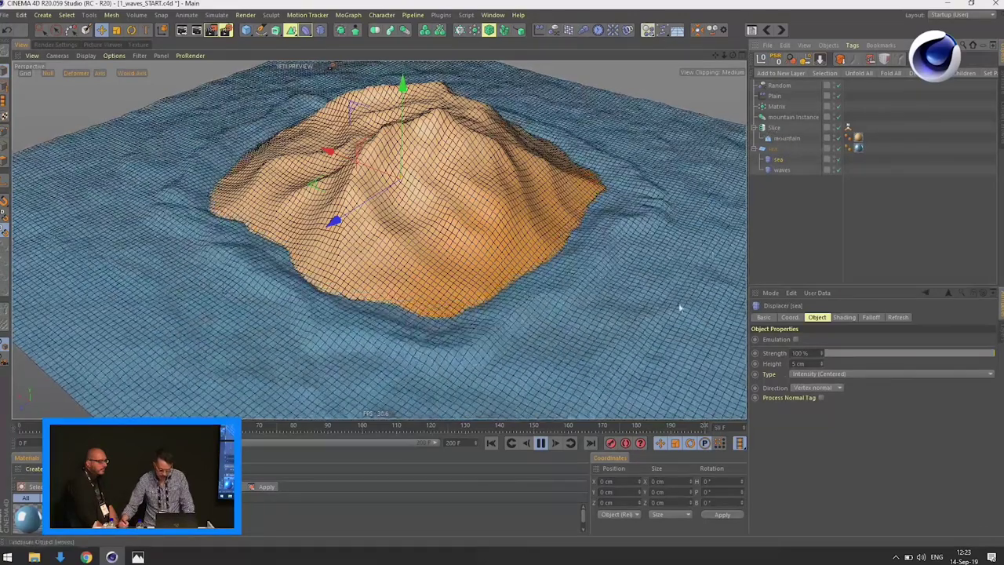
# Step: Change the mountain Landscape Seed from 0 to 1, then replay the animation looking down on the island
pyautogui.press('F8')
pyautogui.click(782, 140)
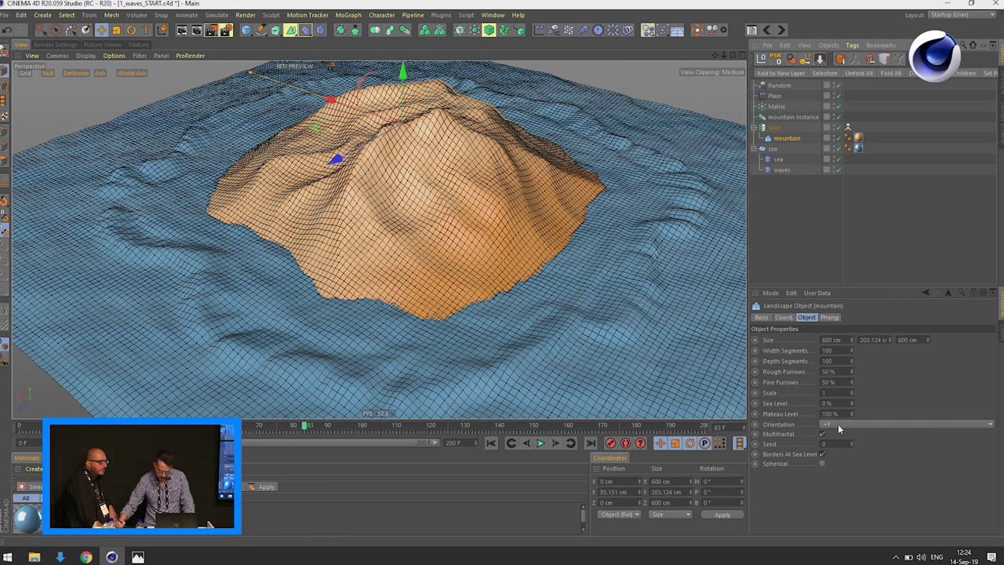
pyautogui.click(851, 442)
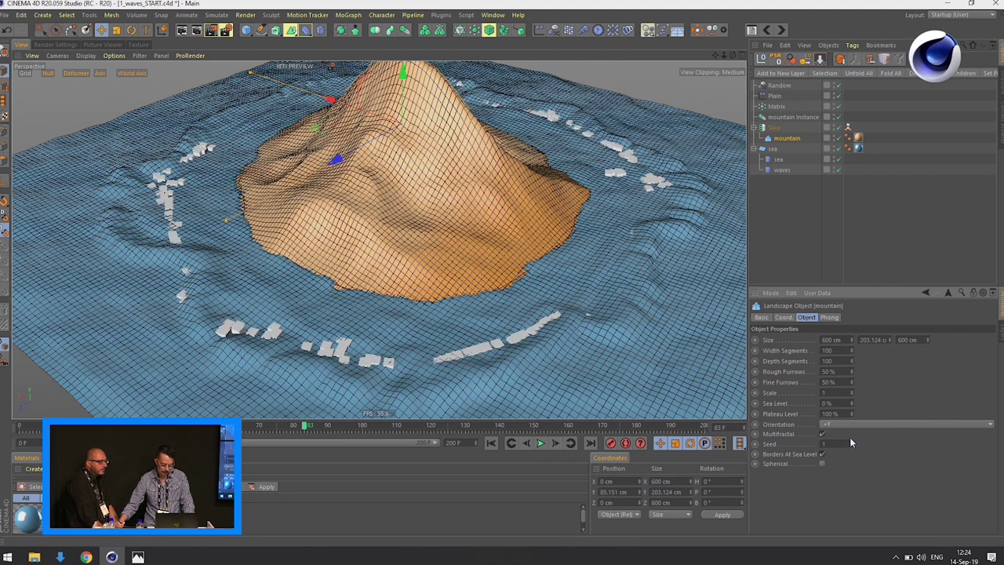
pyautogui.click(774, 127)
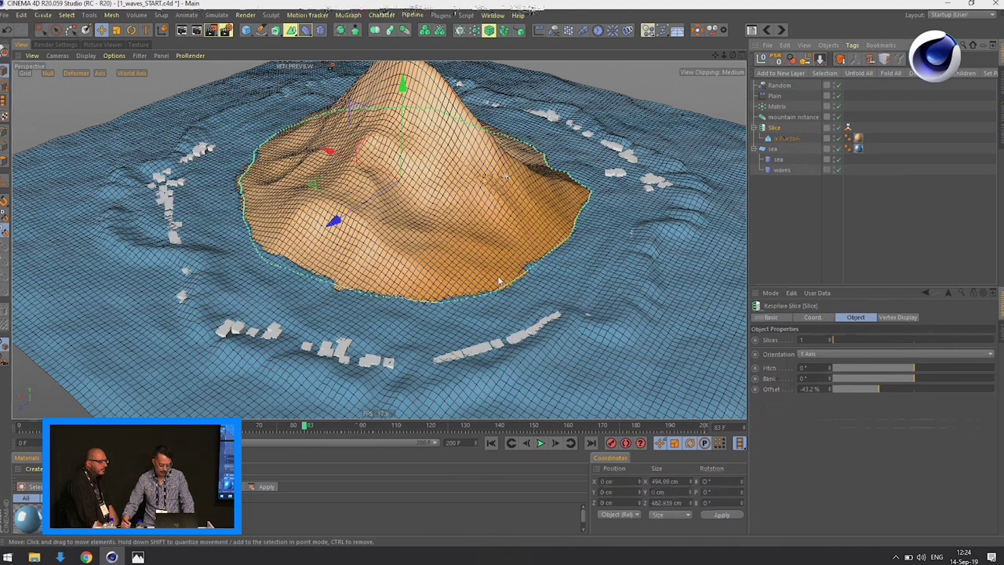
pyautogui.click(785, 139)
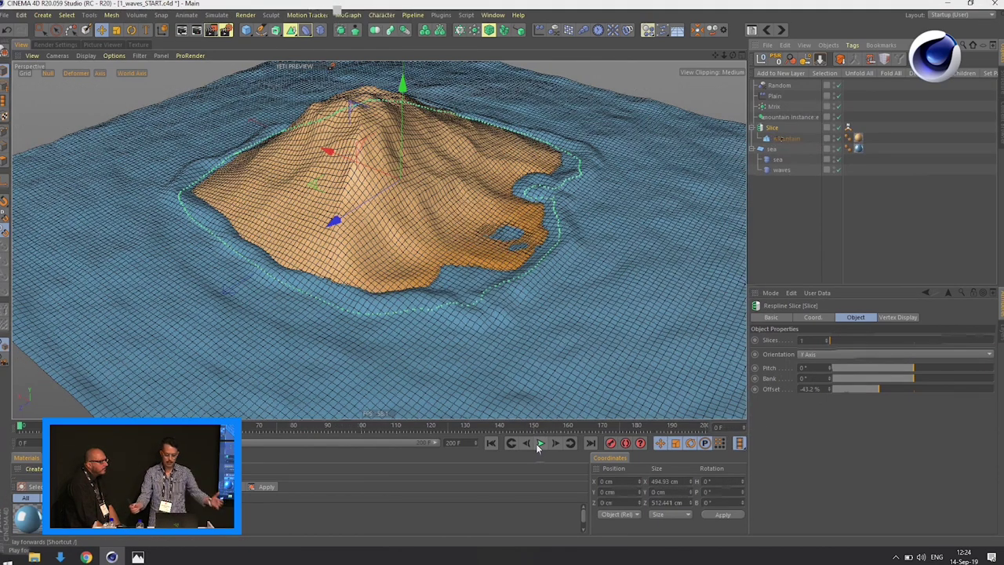
pyautogui.click(540, 443)
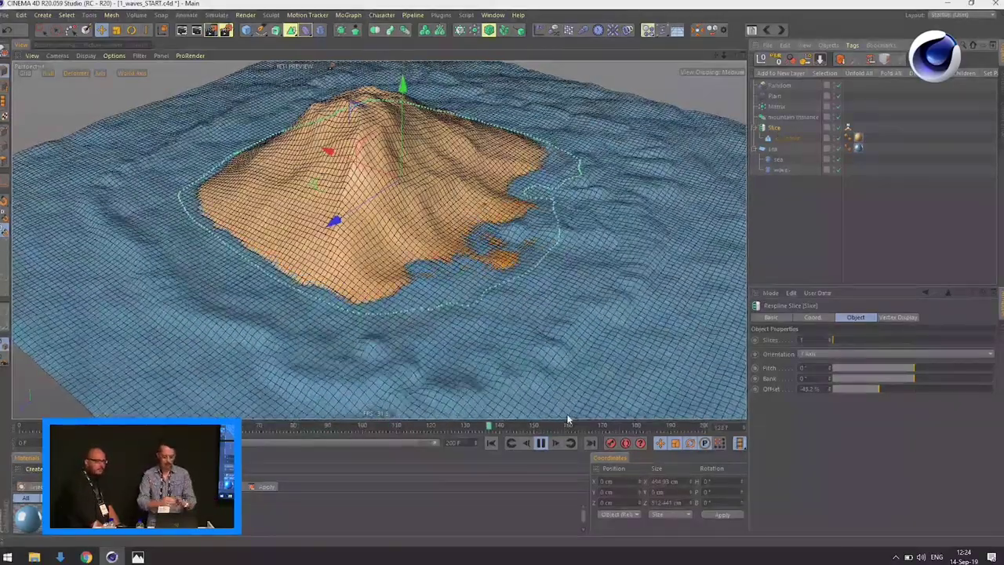
pyautogui.click(784, 140)
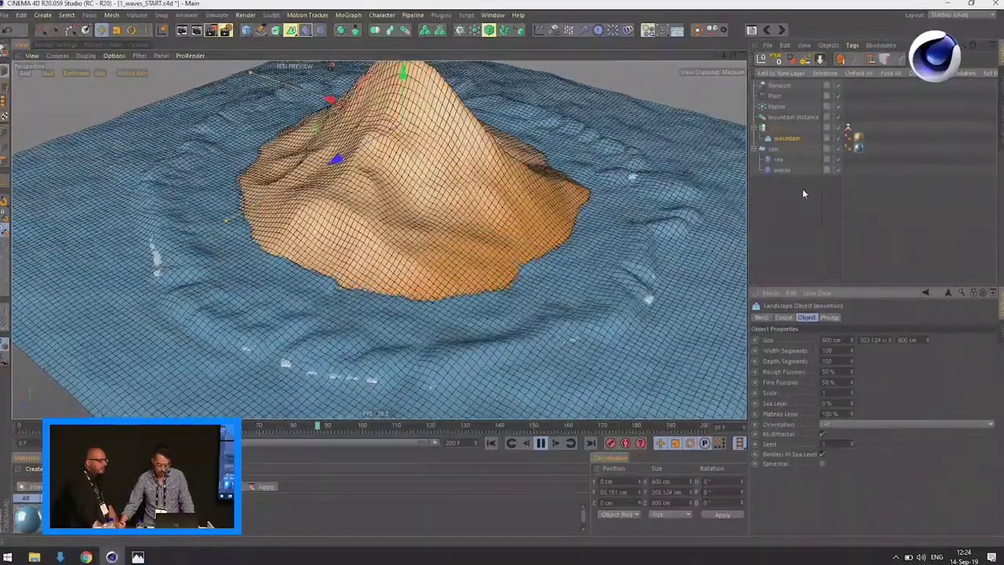
pyautogui.keyDown('alt'); pyautogui.moveTo(557, 162); pyautogui.dragTo(559, 174); pyautogui.keyUp('alt')
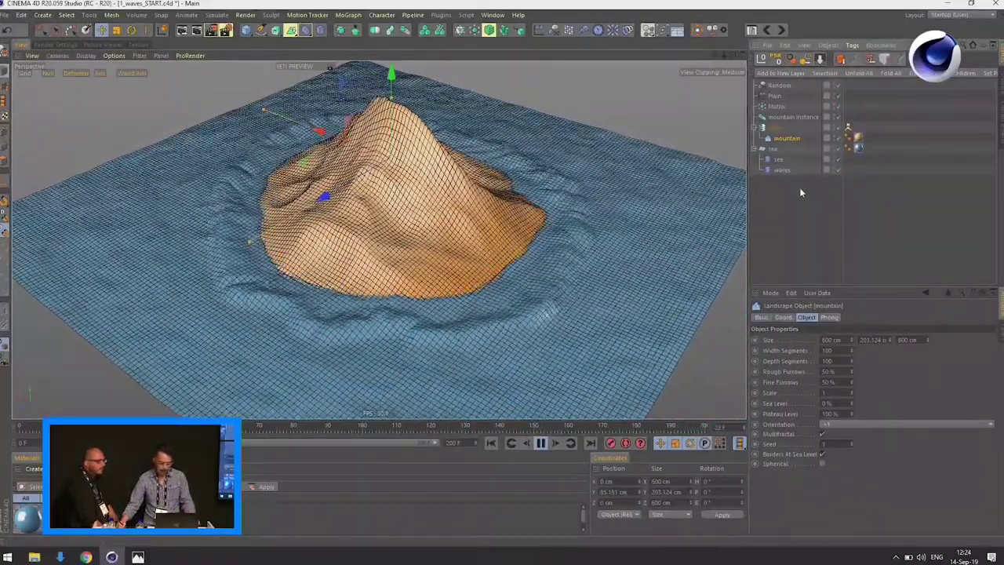
pyautogui.click(777, 107)
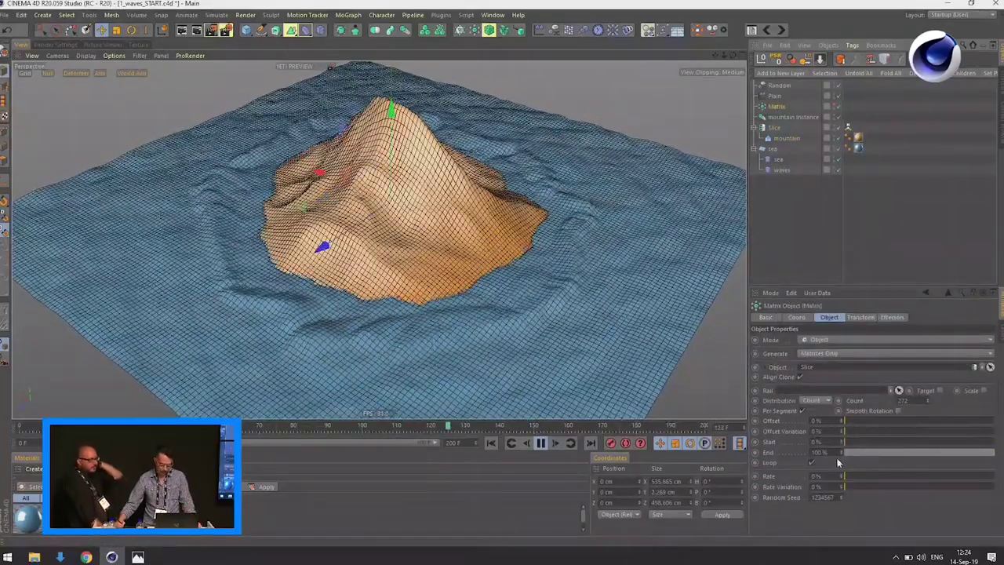
# Step: Set the Matrix End to 100% and Offset to 0% along the Slice contour
pyautogui.moveTo(848, 424); pyautogui.dragTo(883, 428)
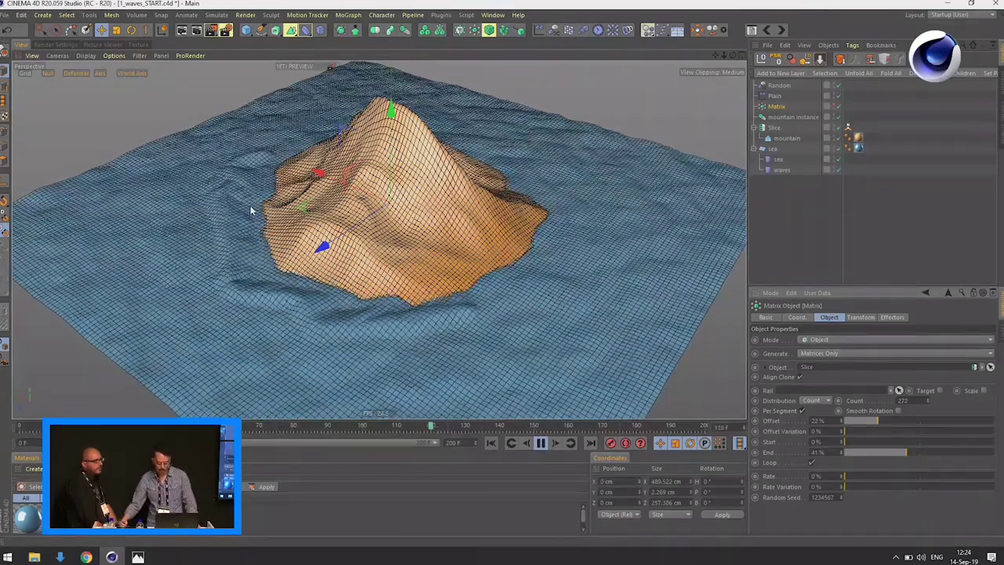
pyautogui.moveTo(959, 419); pyautogui.dragTo(957, 419)
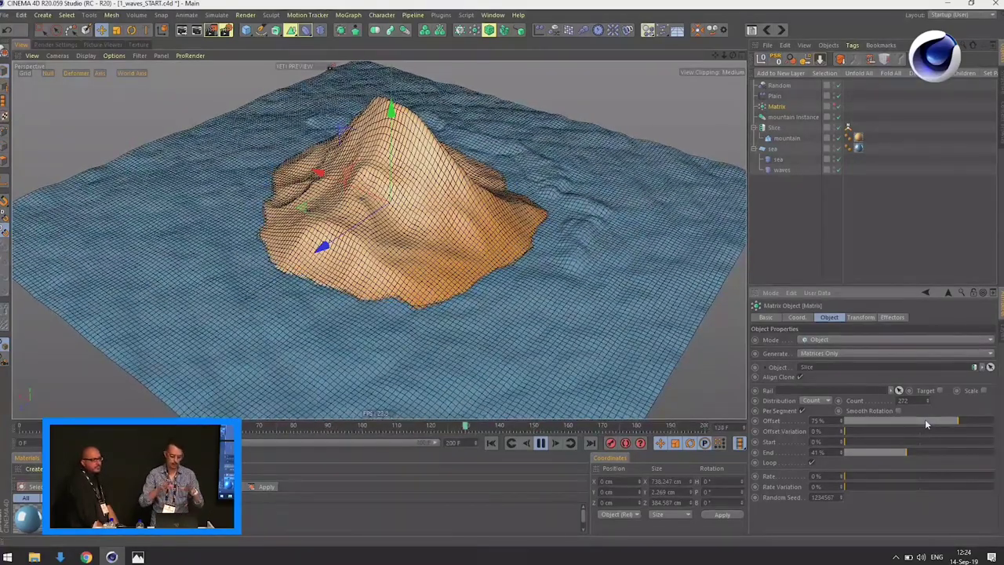
pyautogui.moveTo(907, 453); pyautogui.dragTo(995, 452)
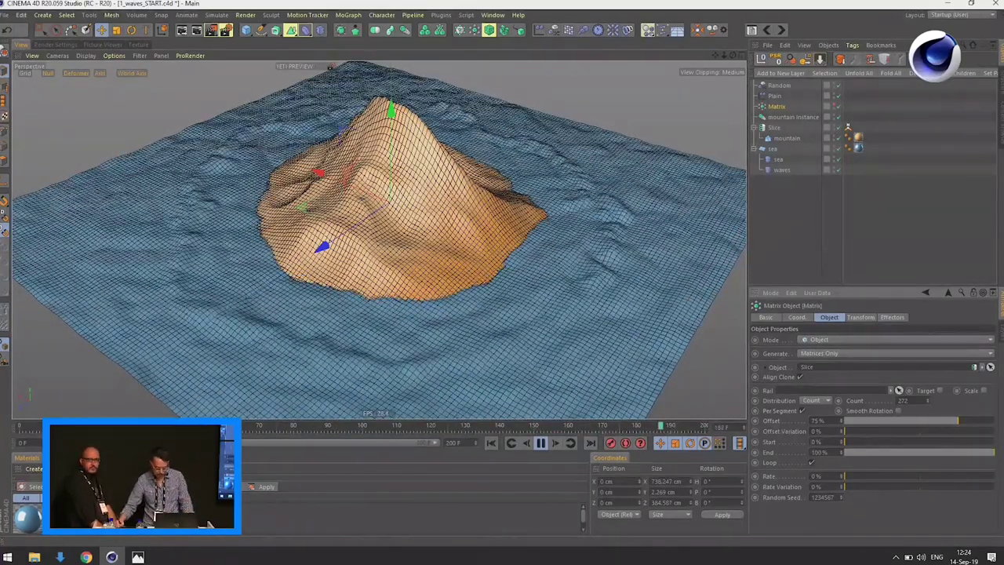
pyautogui.moveTo(879, 420); pyautogui.dragTo(843, 420)
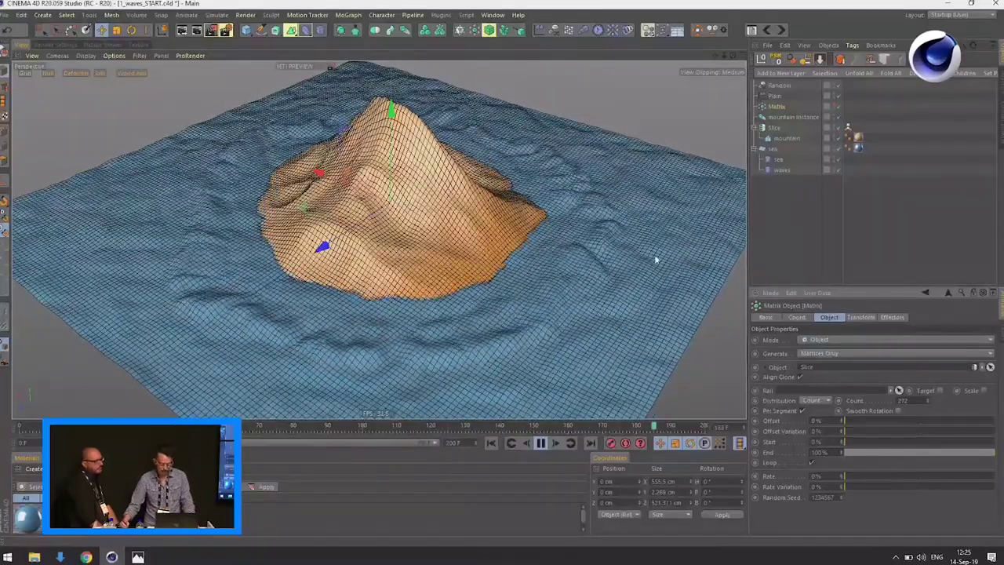
# Step: Give the sea plane 200 width and 200 height segments and make it editable
pyautogui.click(541, 444)
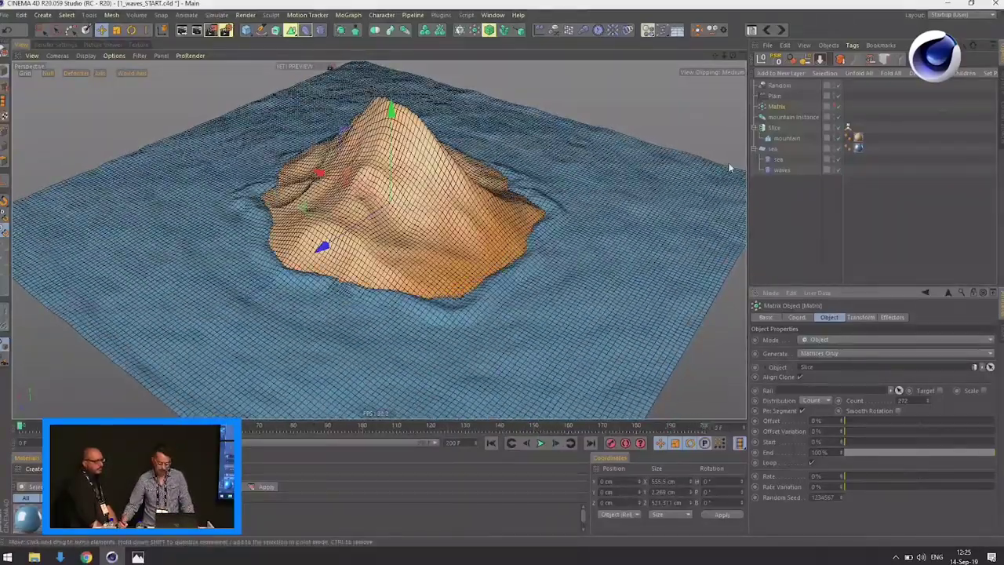
pyautogui.click(773, 149)
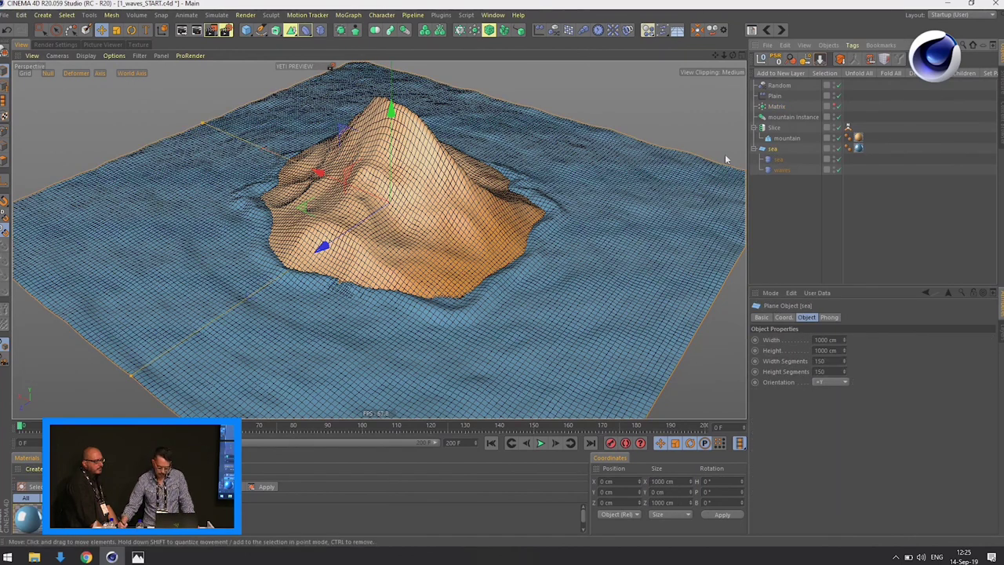
pyautogui.write('200')
pyautogui.press('Tab')
pyautogui.write('200')
pyautogui.press('Return')
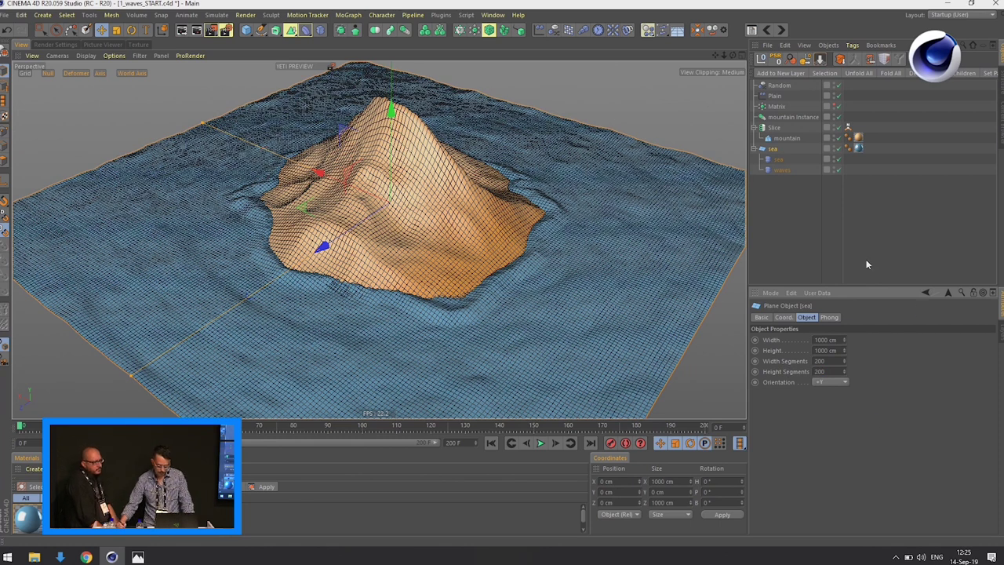
pyautogui.click(4, 52)
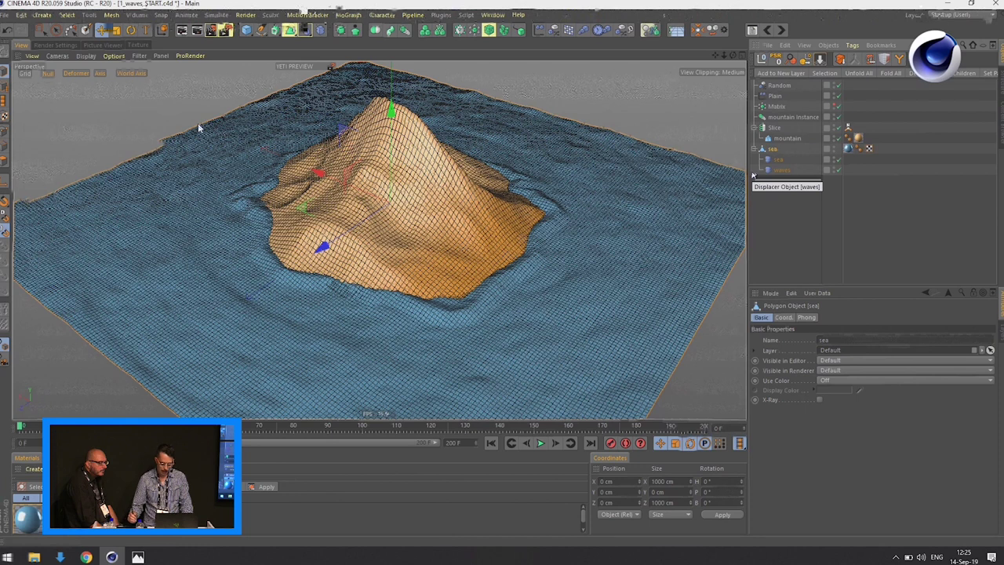
# Step: Add a Tension tag to the sea via Commander, enable Fix Tension, and make the Stretch map
pyautogui.hotkey('shift', 'c')
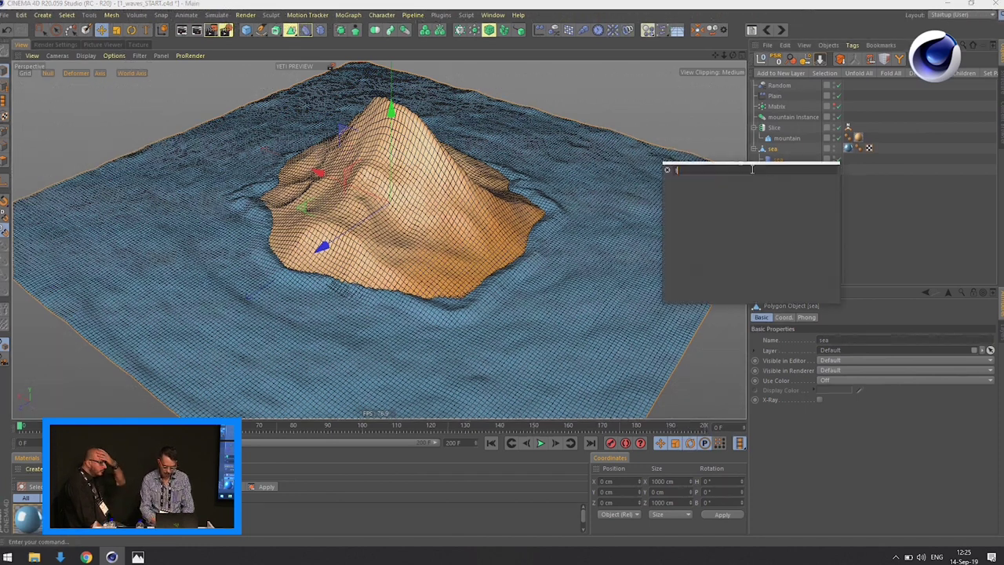
pyautogui.write('ten')
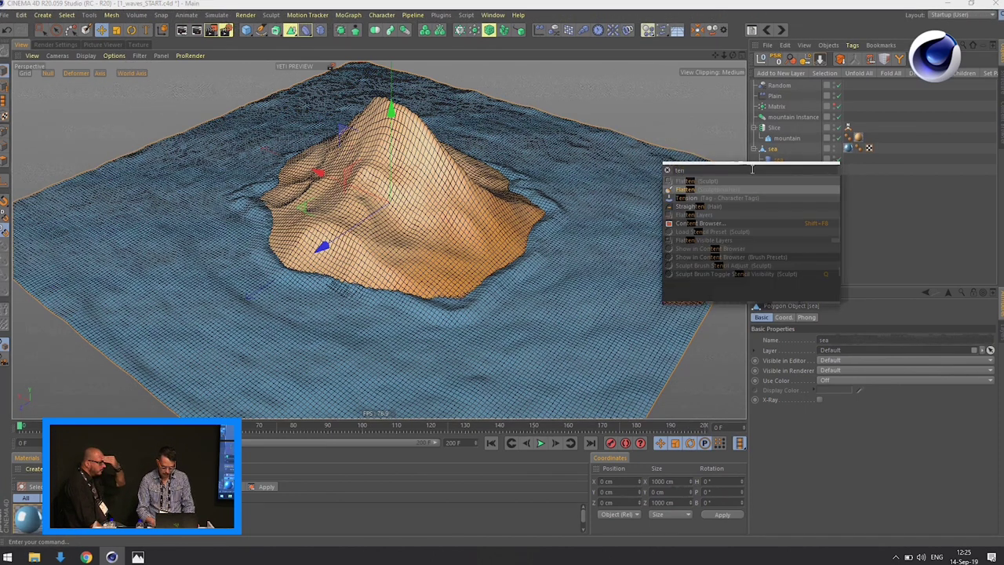
pyautogui.press('Down')
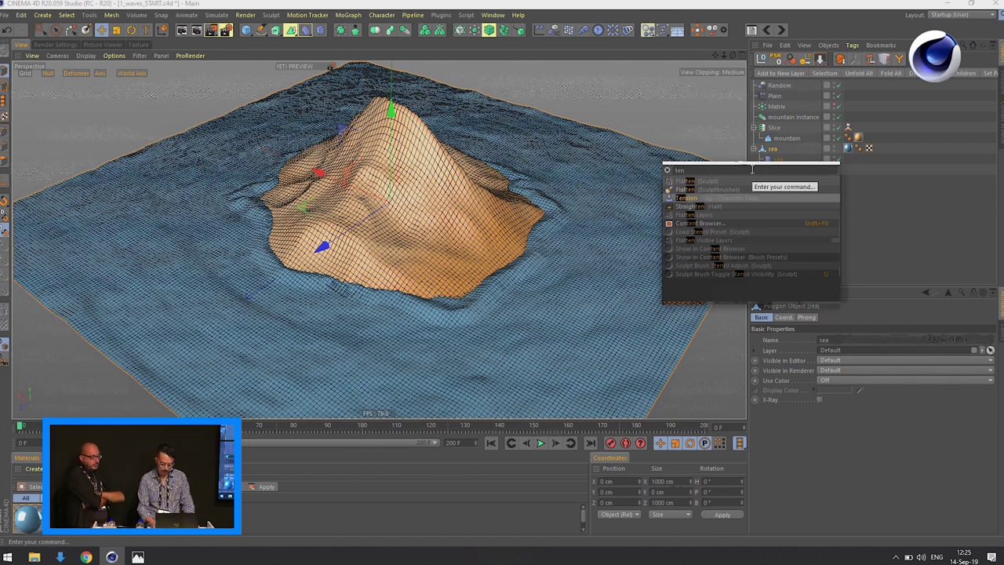
pyautogui.press('Return')
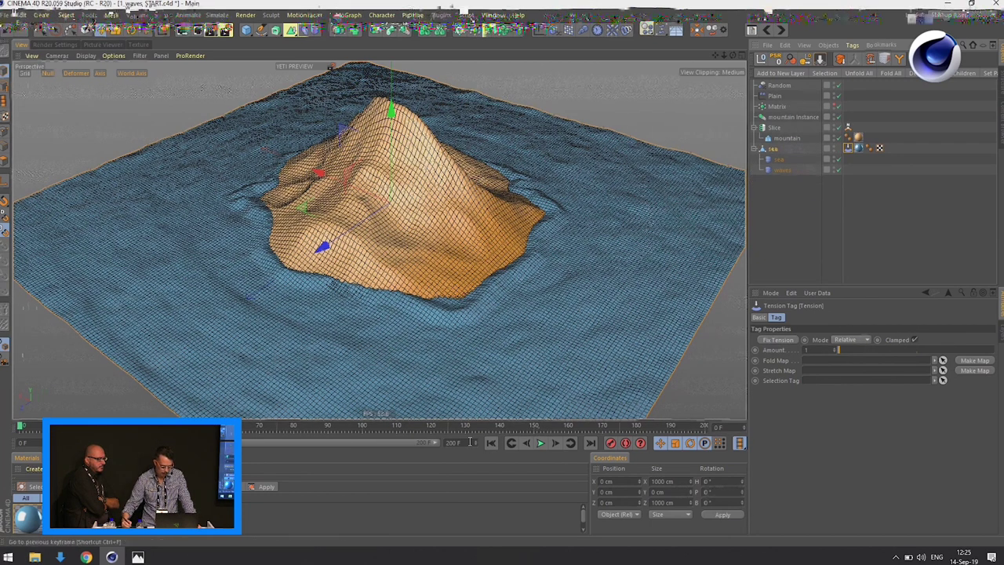
pyautogui.click(788, 343)
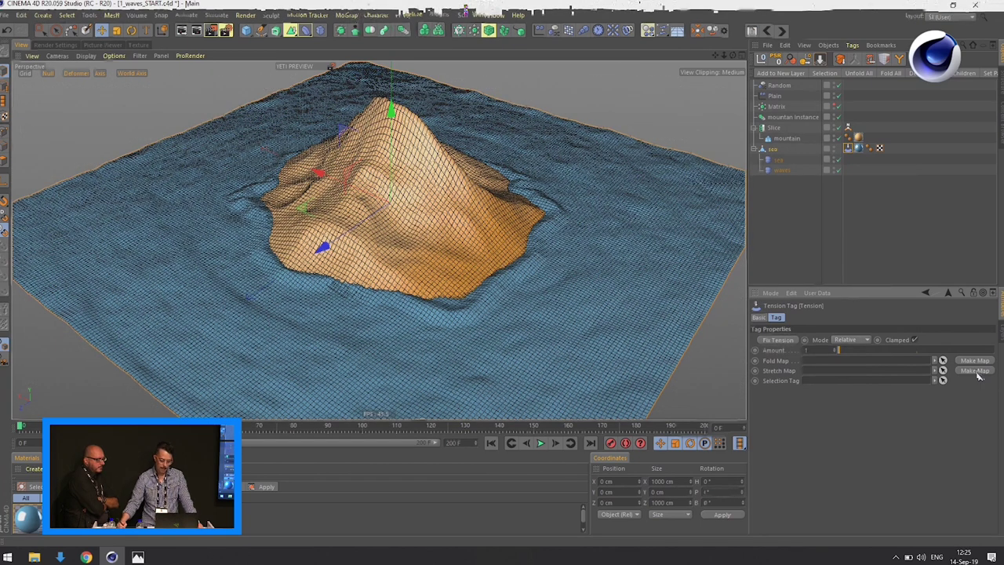
pyautogui.click(976, 370)
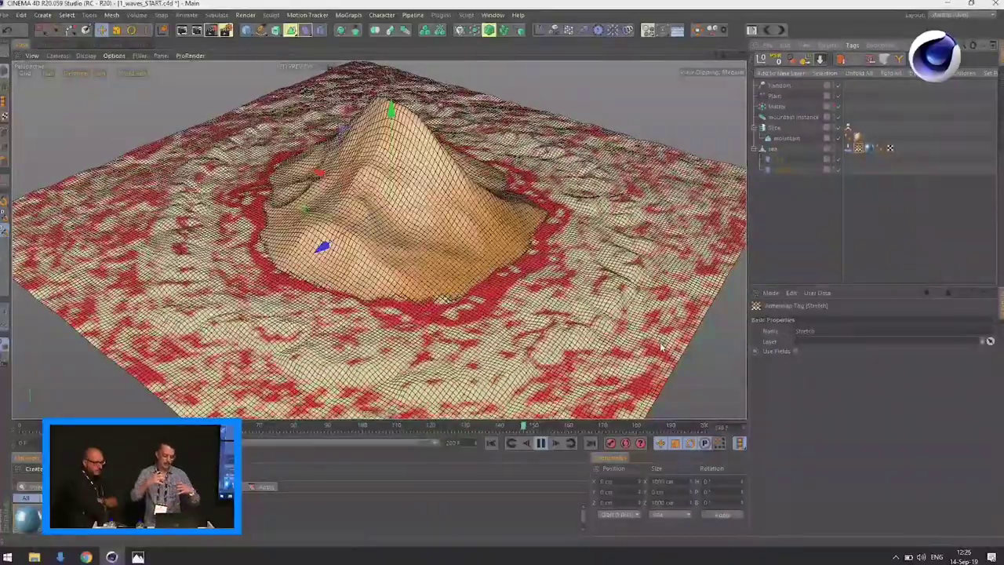
# Step: Tune the sea Tension tag's Amount to about 4.9 and check the Stretch vertex map
pyautogui.click(849, 149)
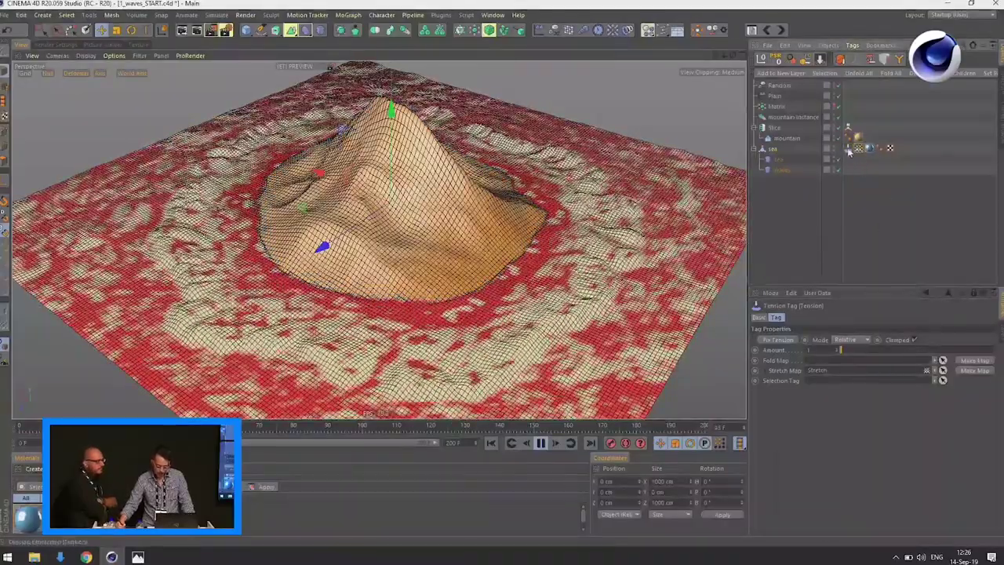
pyautogui.moveTo(839, 355); pyautogui.dragTo(857, 354)
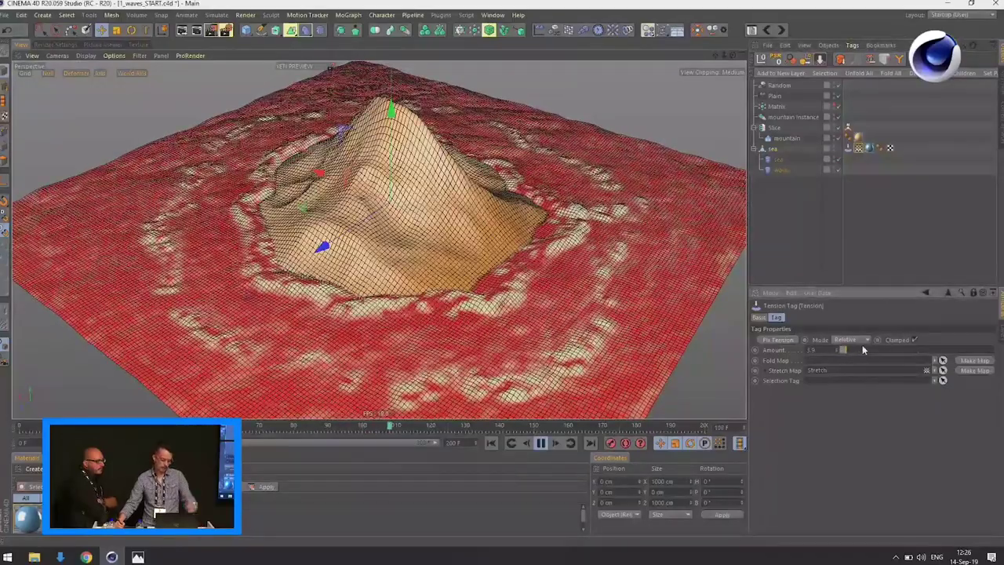
pyautogui.moveTo(864, 355); pyautogui.dragTo(851, 351)
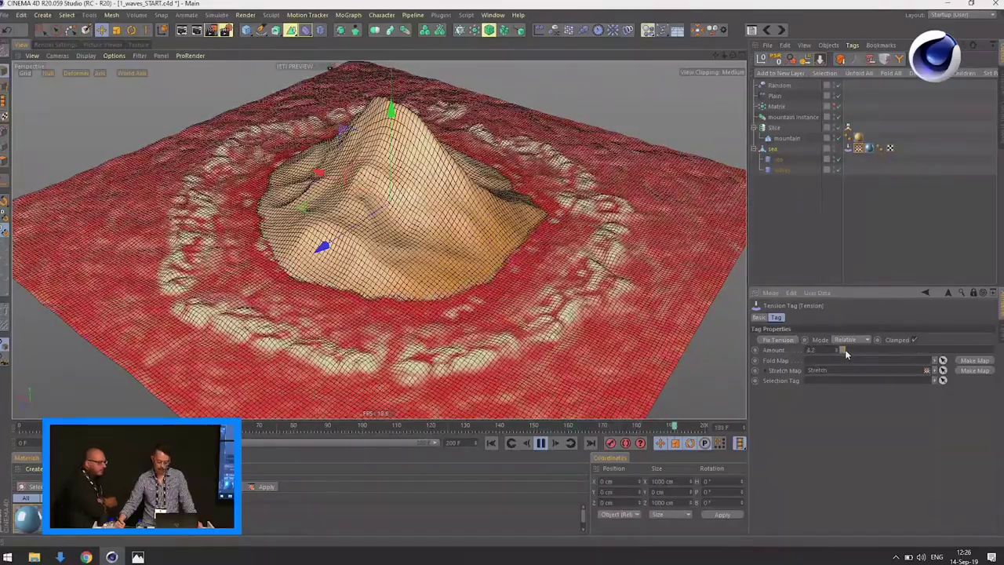
pyautogui.moveTo(847, 351); pyautogui.dragTo(853, 351)
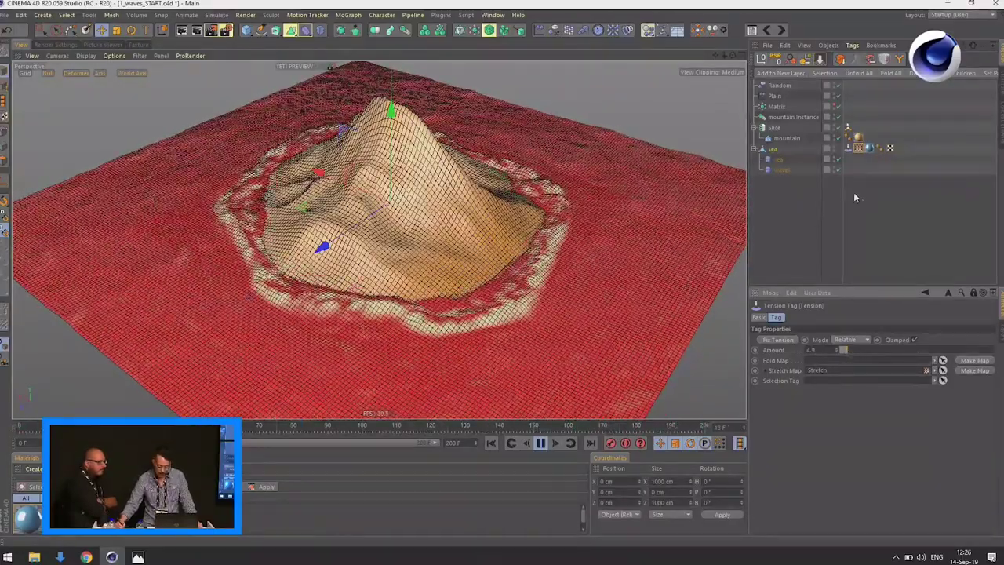
pyautogui.click(859, 149)
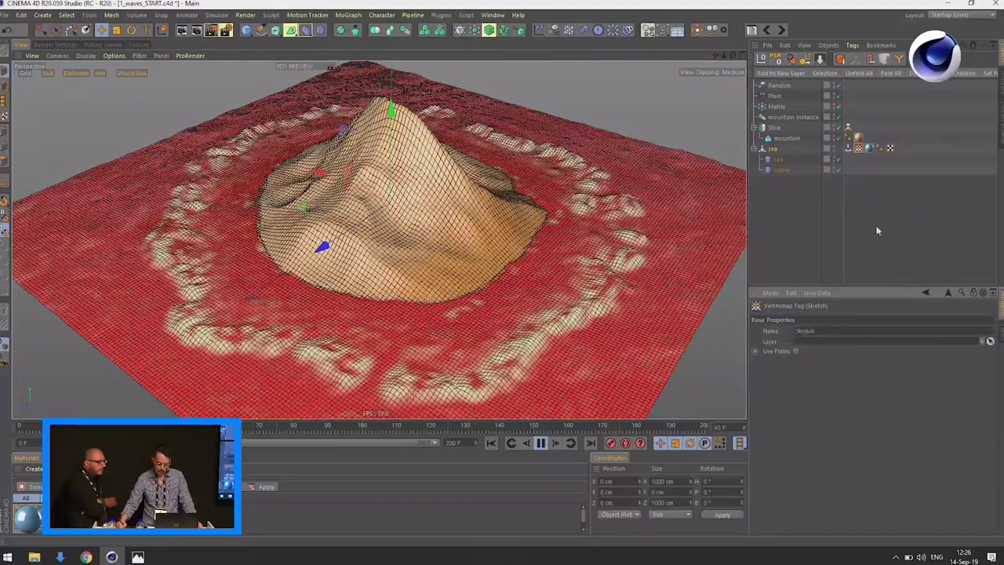
pyautogui.click(849, 150)
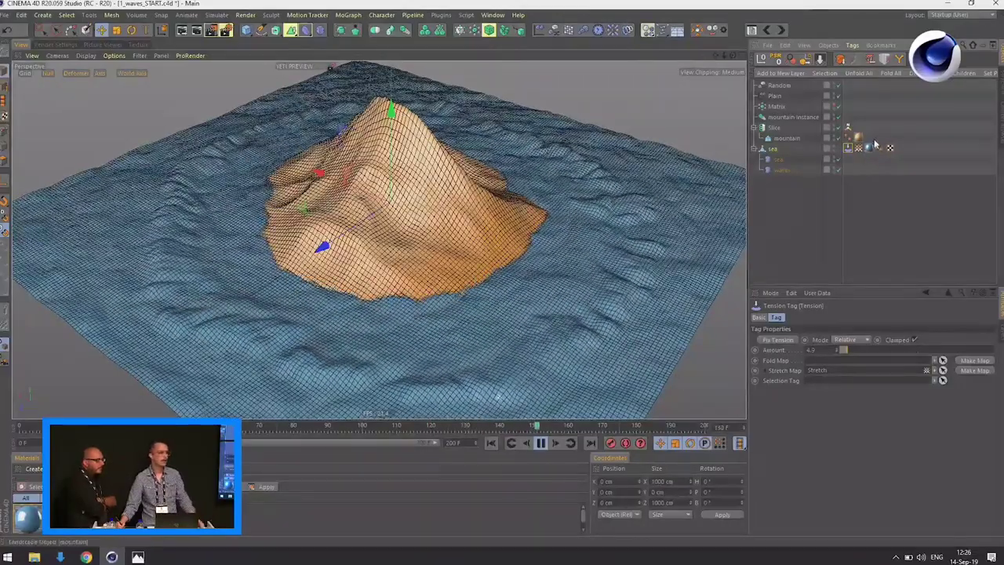
# Step: Load a Vertex Map shader in the sea material's Color channel, linked to the Stretch map
pyautogui.click(870, 150)
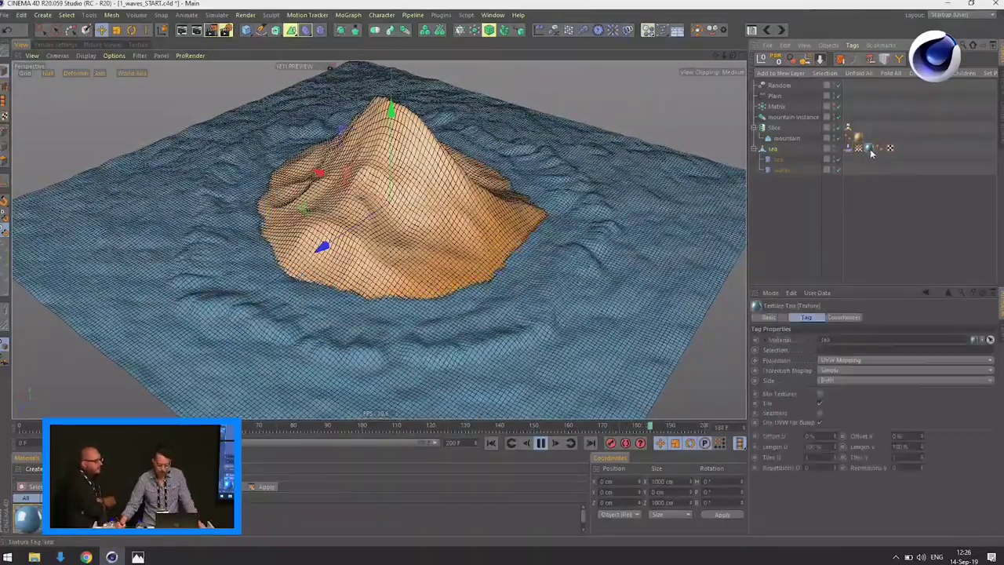
pyautogui.doubleClick(871, 150)
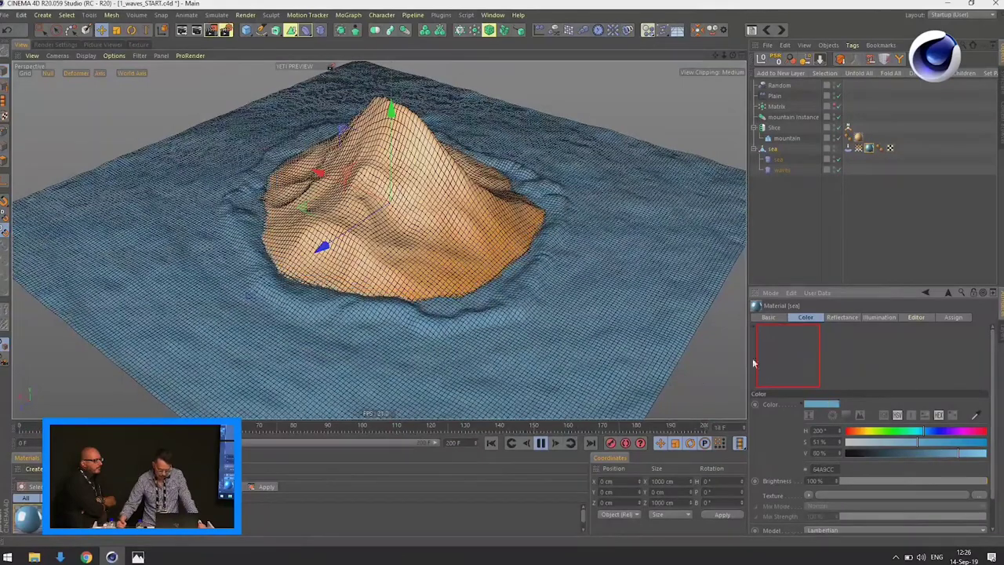
pyautogui.scroll(-2, 885, 481)
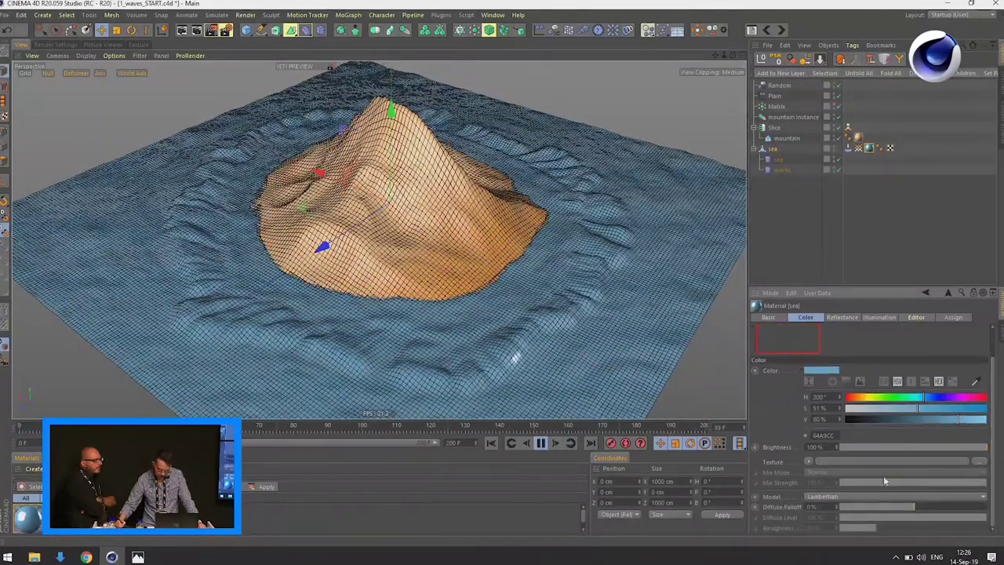
pyautogui.click(810, 461)
pyautogui.moveTo(849, 407)
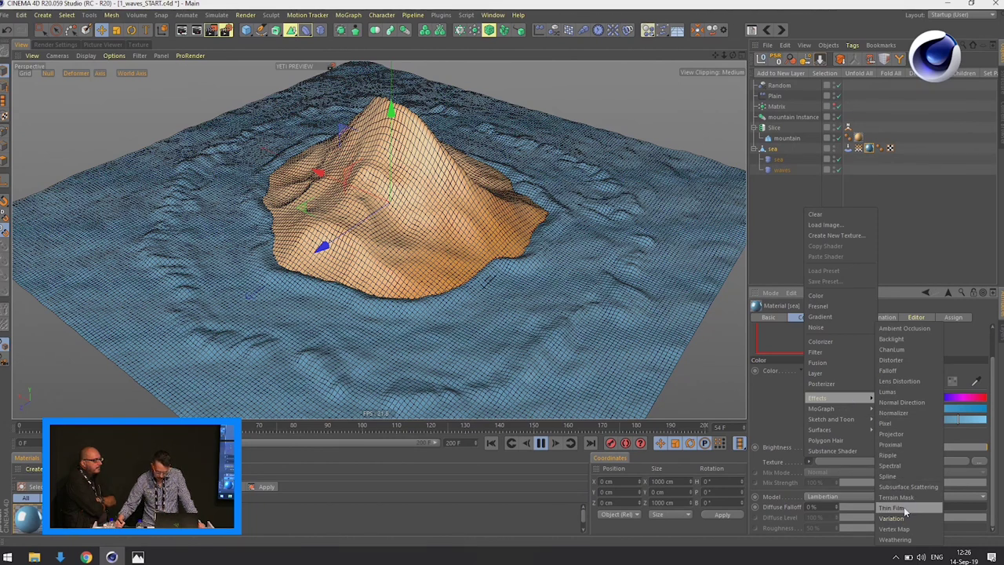
pyautogui.click(901, 531)
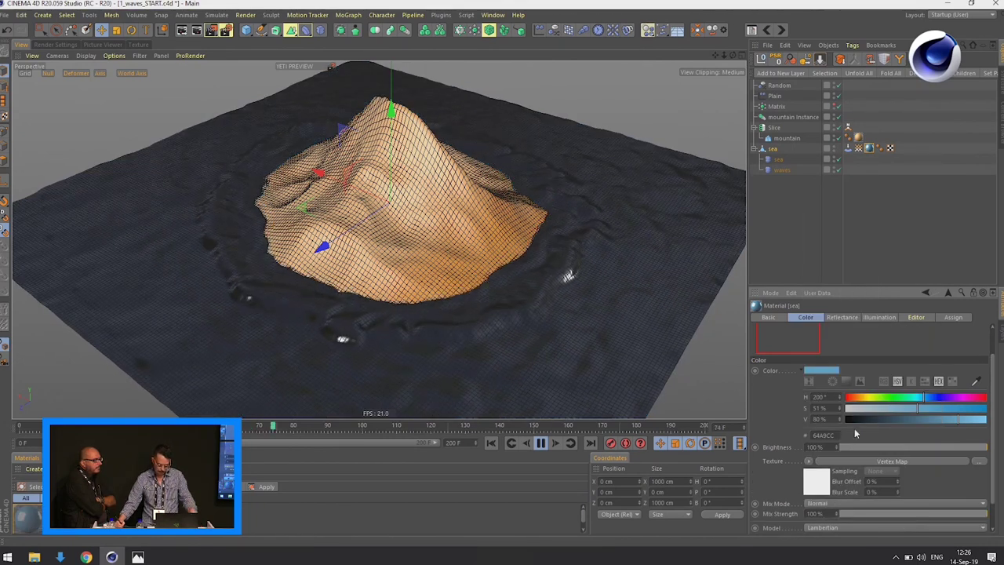
pyautogui.click(909, 461)
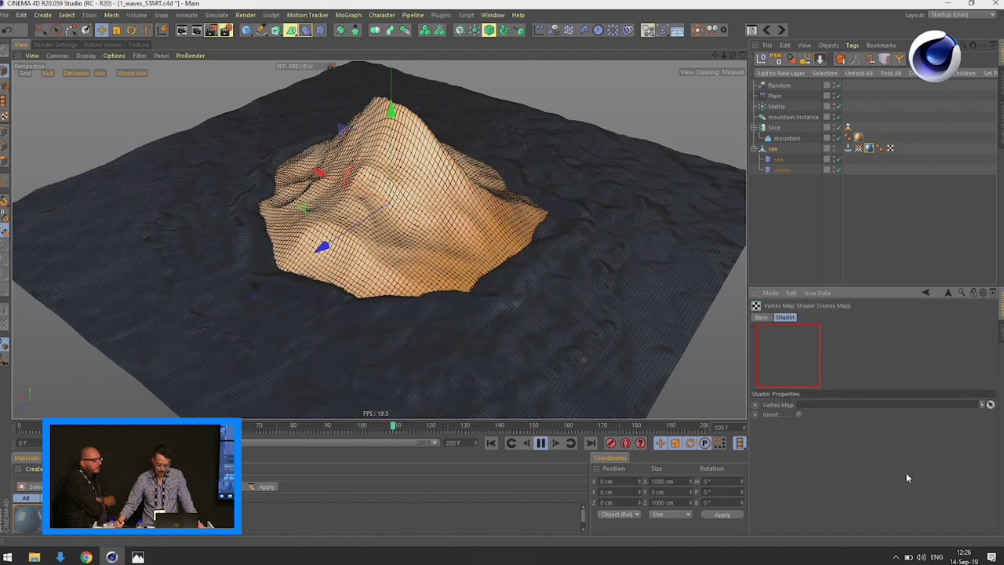
pyautogui.click(860, 149)
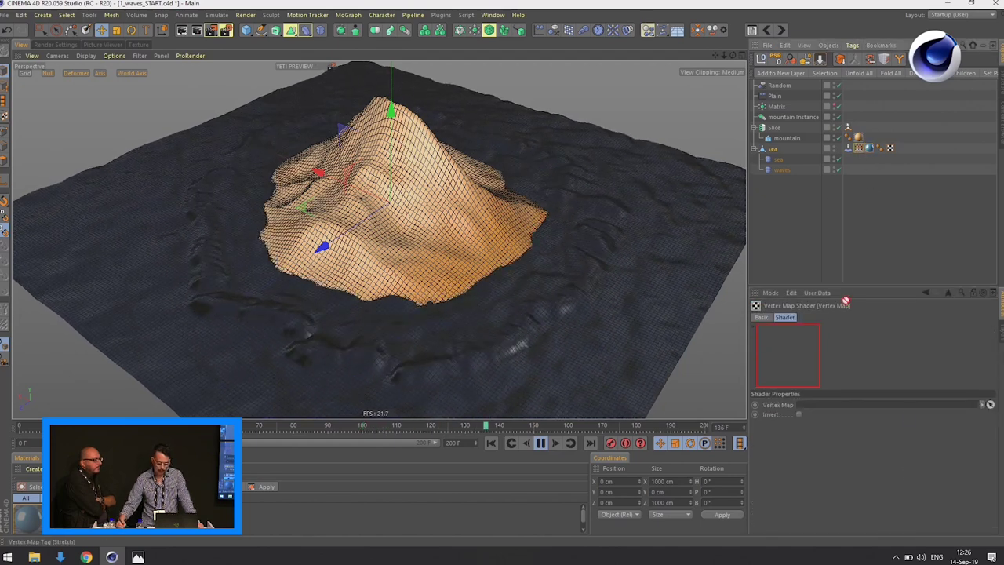
pyautogui.moveTo(830, 408); pyautogui.dragTo(832, 406)
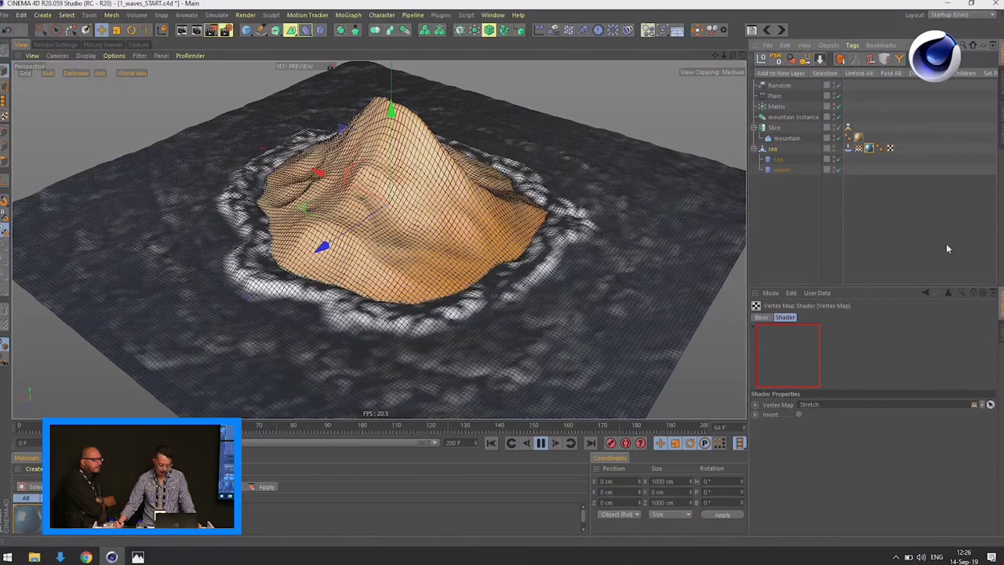
# Step: Load a Colorizer shader into the sea colour and nudge a gradient knot left
pyautogui.click(948, 292)
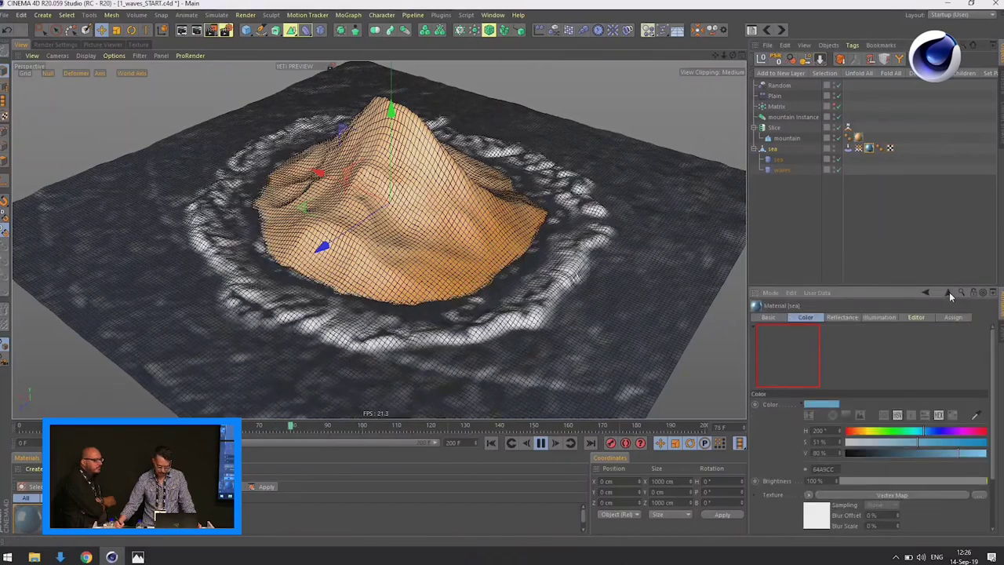
pyautogui.click(809, 494)
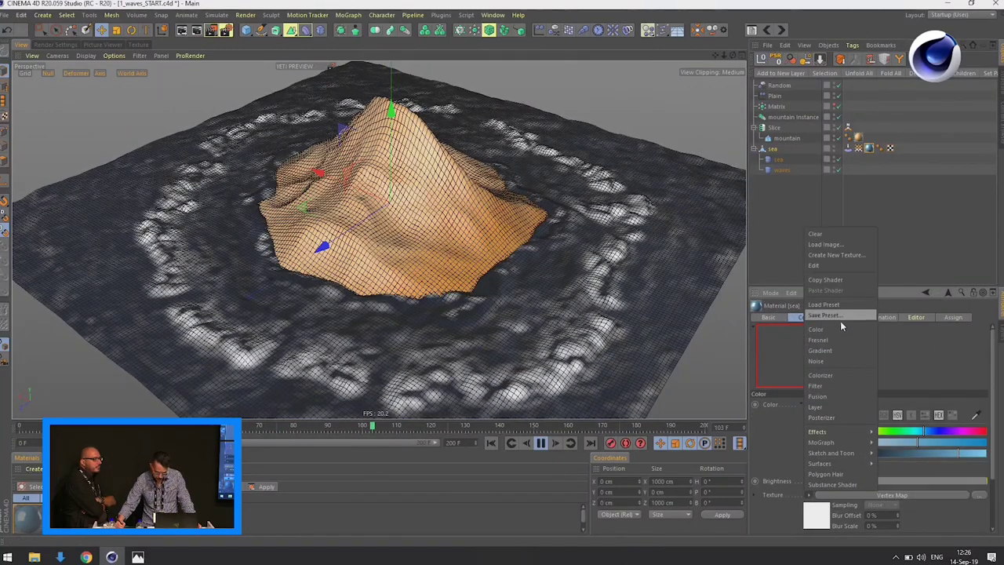
pyautogui.click(831, 378)
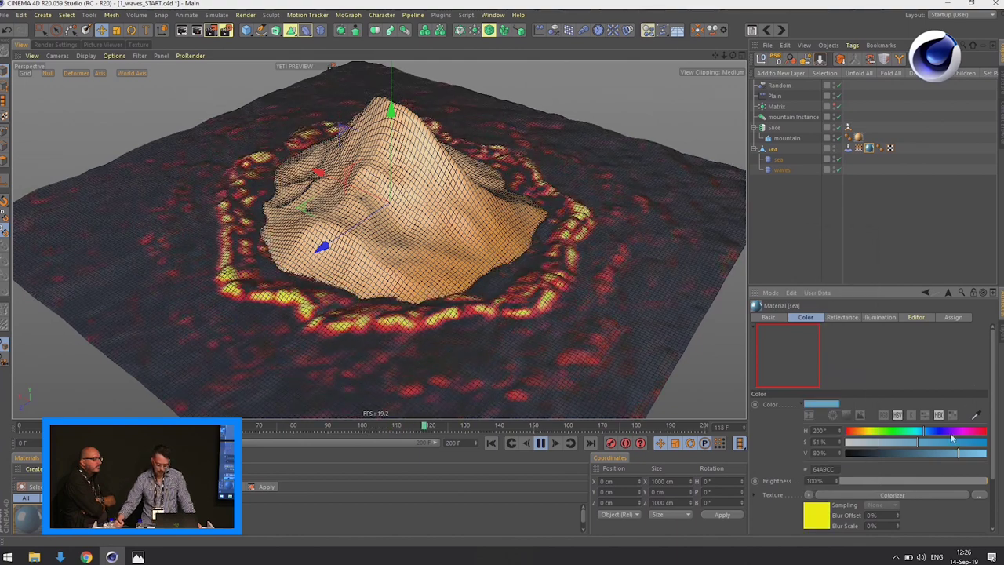
pyautogui.click(918, 497)
pyautogui.moveTo(922, 493); pyautogui.dragTo(802, 513)
# Step: Colour the left gradient knot light blue (H 204°, S 59%, V 83%) and the right knot white
pyautogui.doubleClick(801, 497)
pyautogui.click(834, 484)
pyautogui.click(836, 492)
pyautogui.click(878, 503)
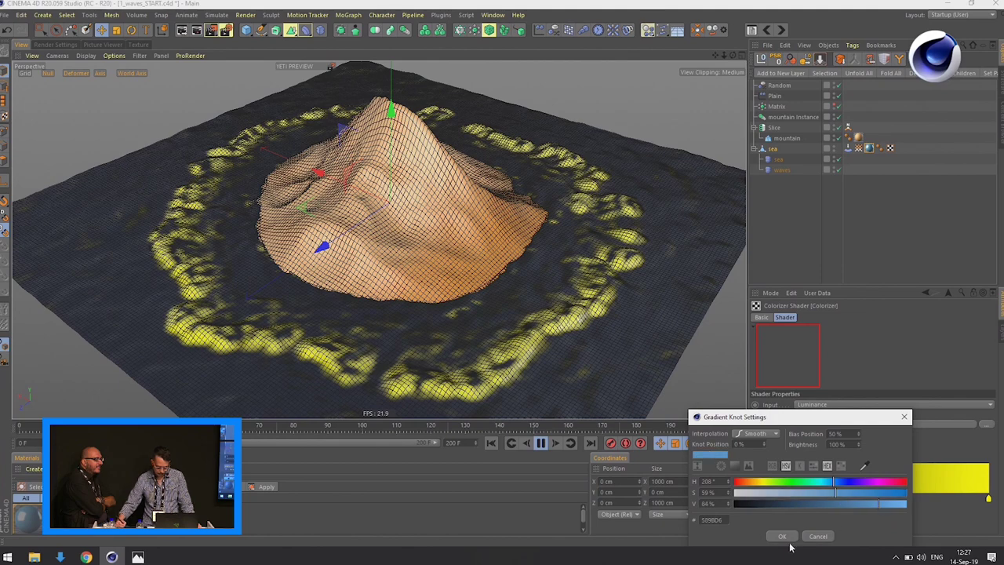
pyautogui.click(784, 536)
pyautogui.doubleClick(989, 500)
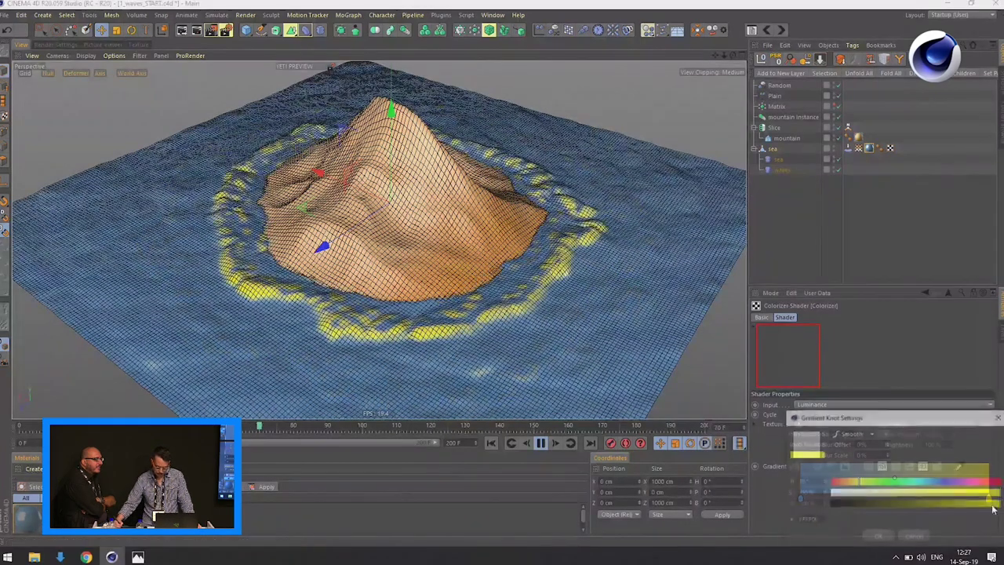
pyautogui.moveTo(922, 494); pyautogui.dragTo(793, 506)
pyautogui.click(878, 536)
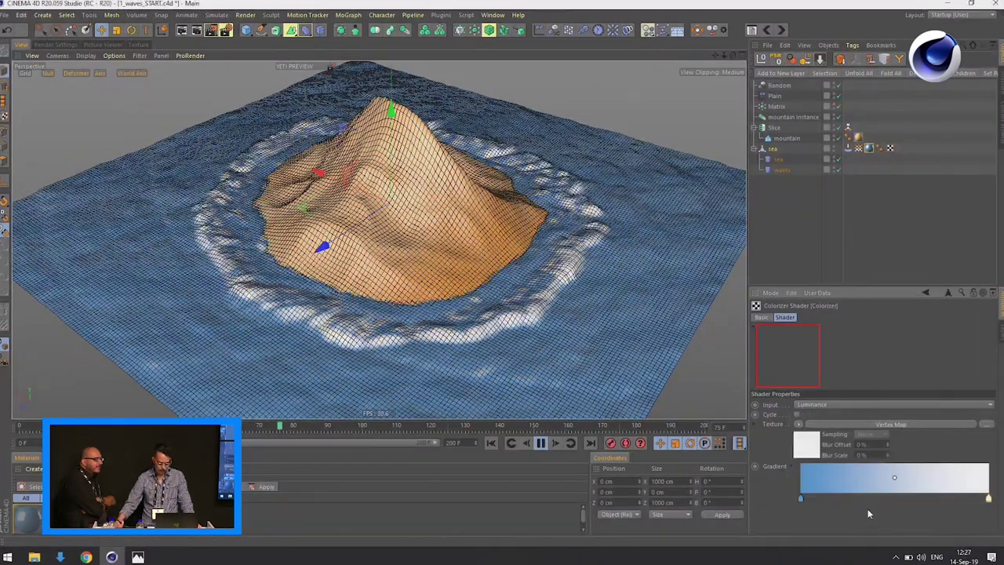
# Step: Set the sea Tension tag's Amount to 6.3, after briefly trying 9.2
pyautogui.click(849, 147)
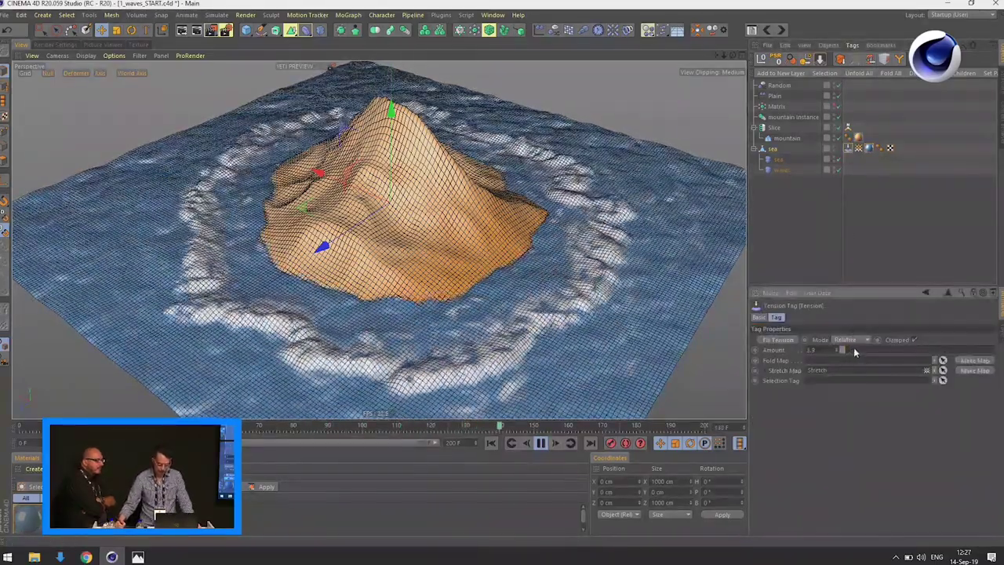
pyautogui.click(855, 350)
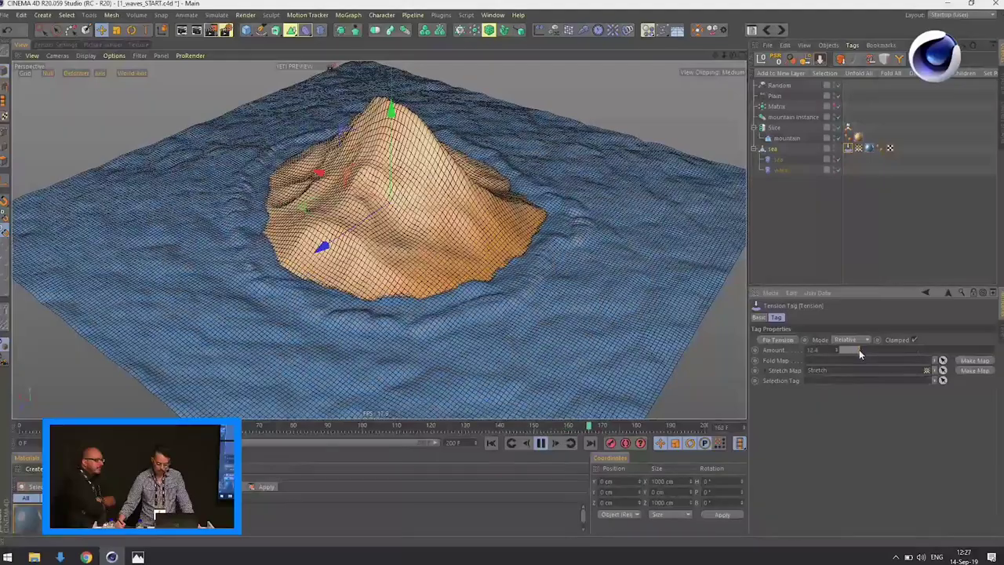
pyautogui.moveTo(854, 352); pyautogui.dragTo(849, 353)
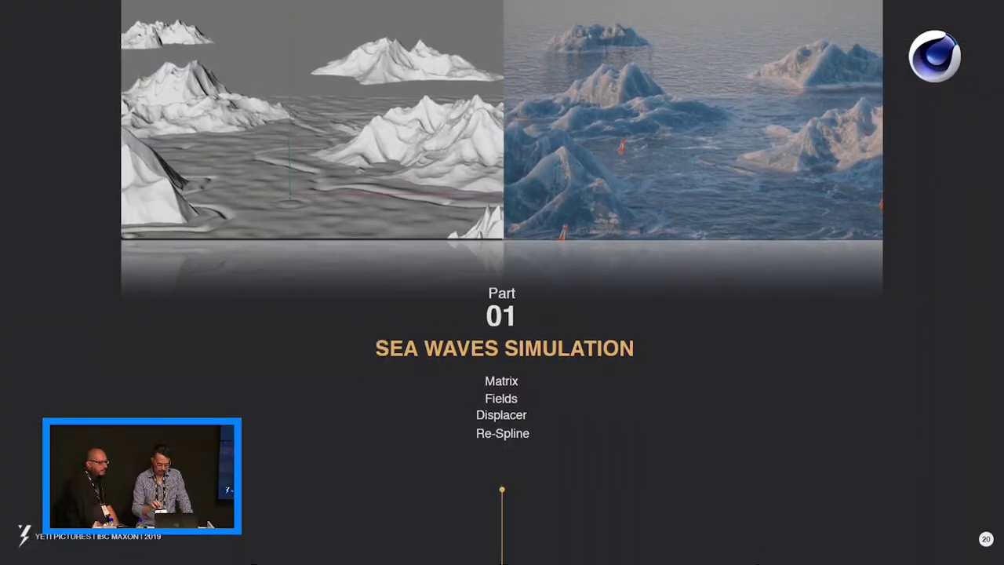
# Step: Advance to slide 21, 'Part 02 Crowd Techniques', and open Task View
pyautogui.press('Right')
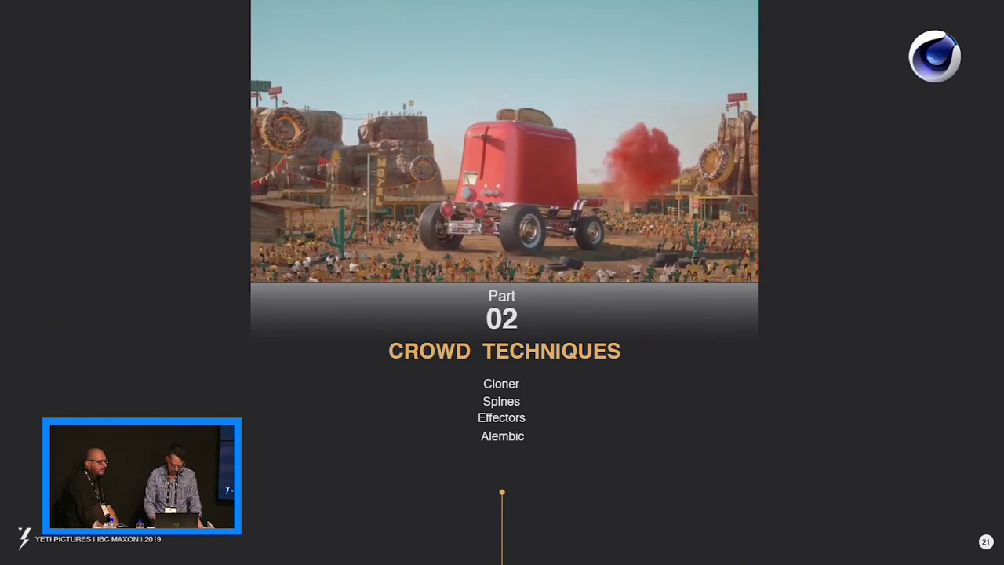
pyautogui.press('super+Tab')
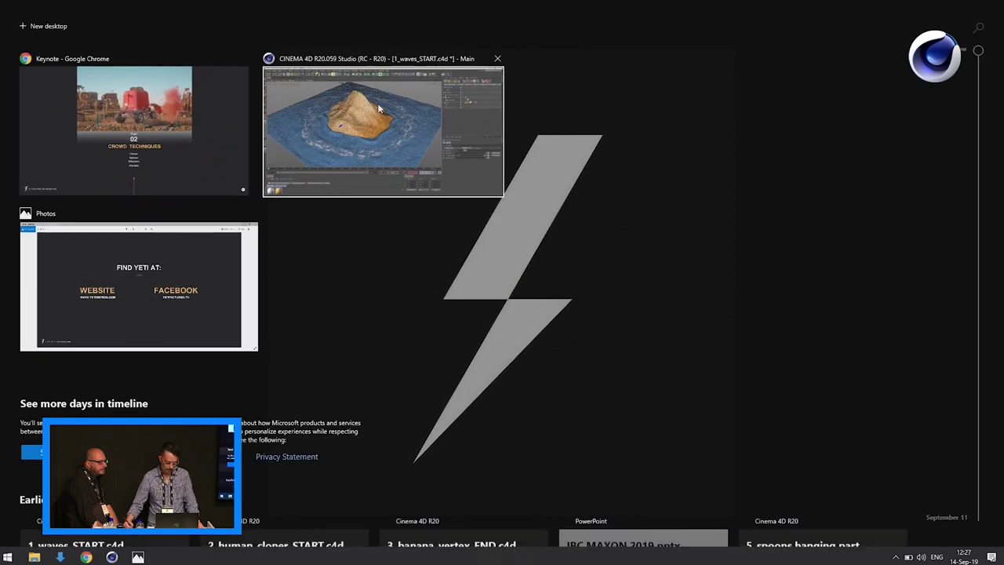
# Step: Close the waves scene without saving and bring 2_human_cloner_START.c4d to the front
pyautogui.click(377, 102)
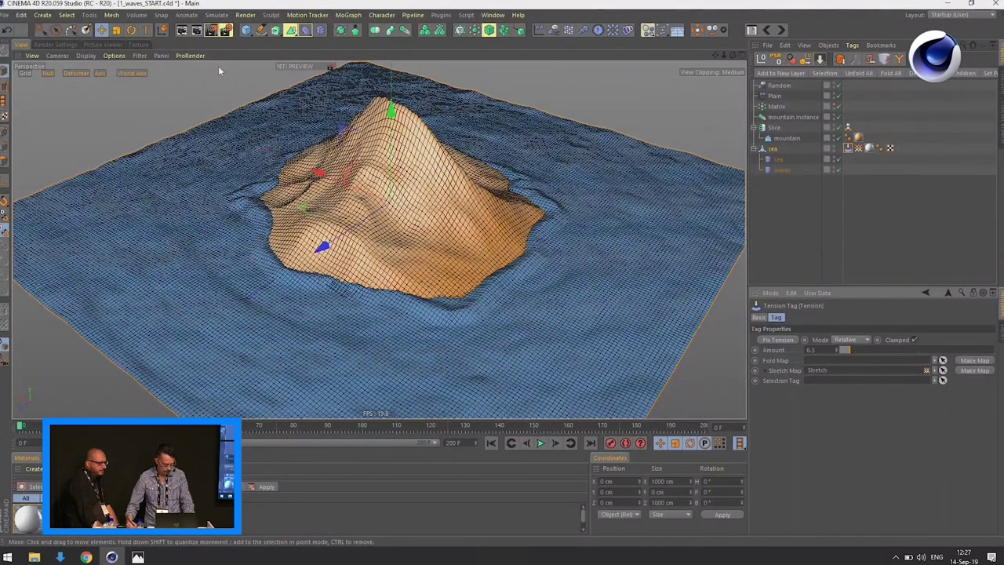
pyautogui.click(5, 15)
pyautogui.click(45, 81)
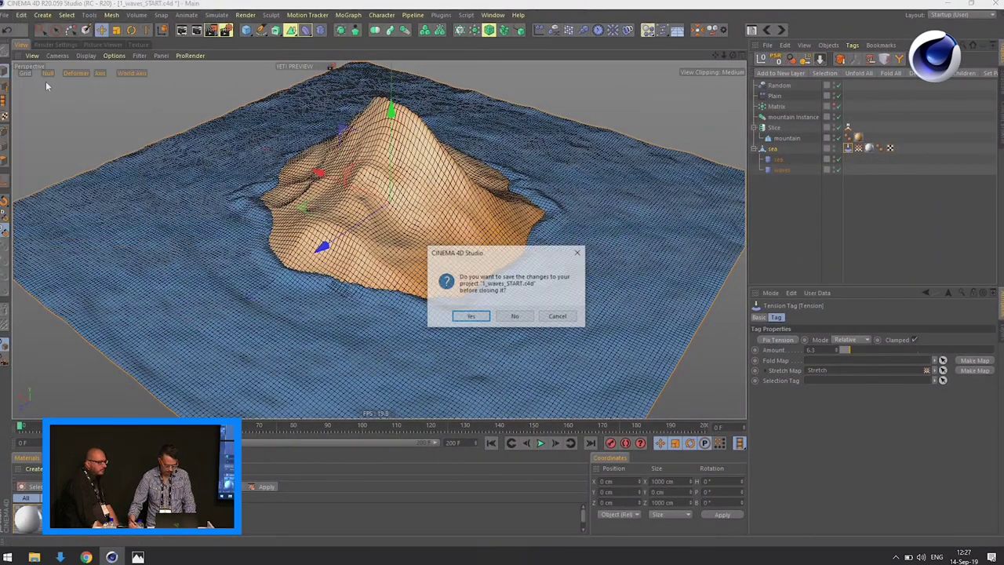
pyautogui.click(515, 317)
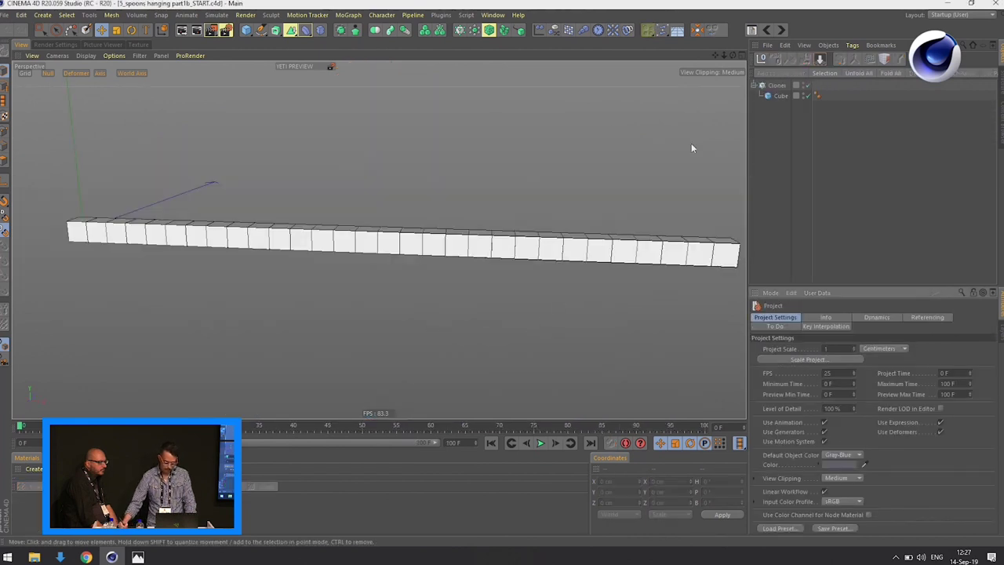
pyautogui.click(752, 30)
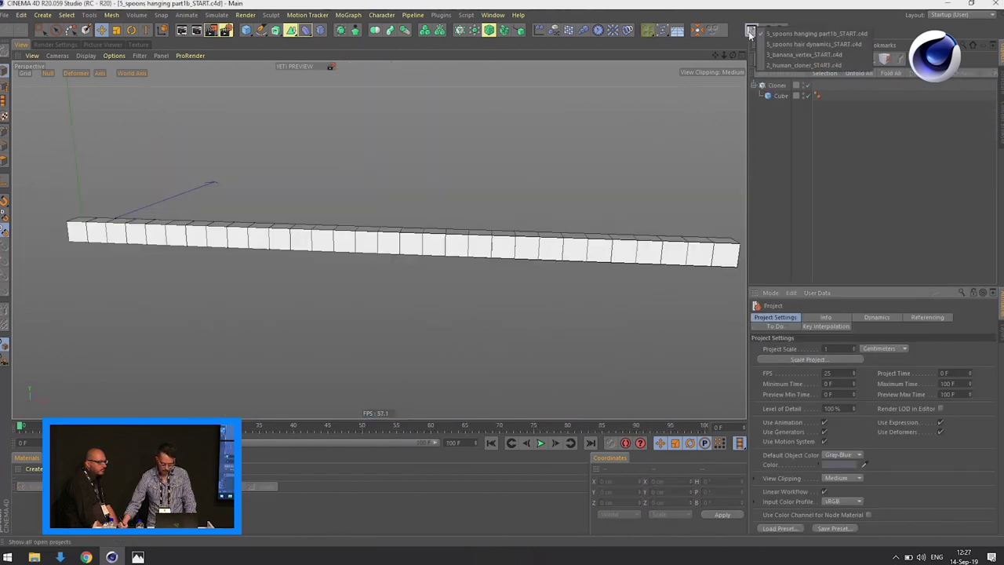
pyautogui.click(802, 66)
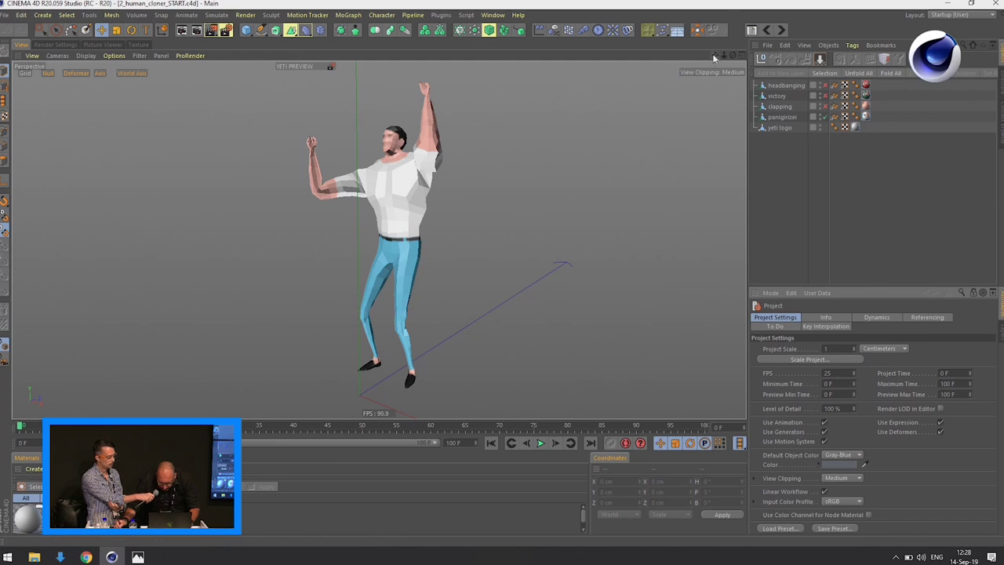
# Step: Play and stop the dance animation, then select the panigirizi Alembic dancer
pyautogui.moveTo(722, 55); pyautogui.dragTo(695, 99)
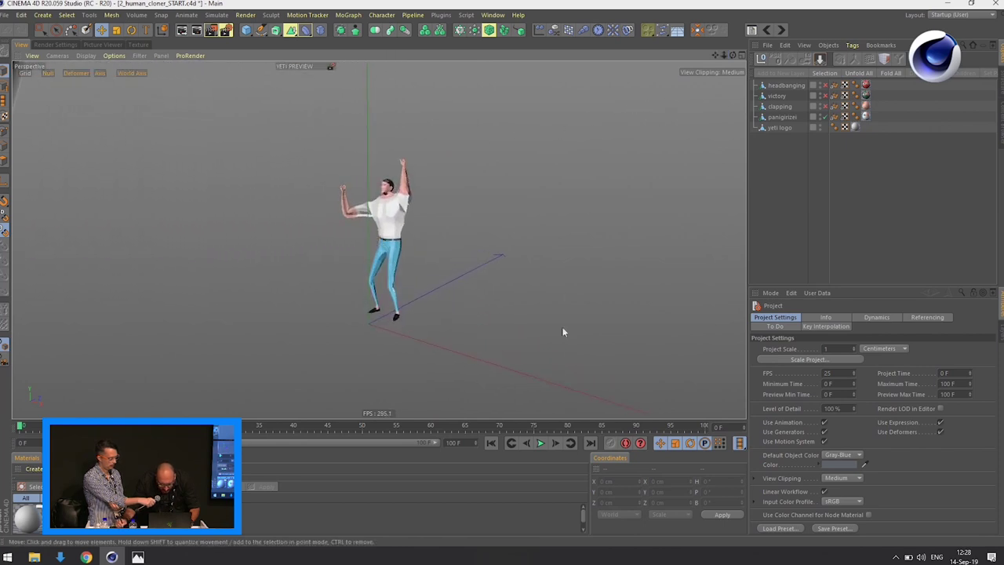
pyautogui.click(544, 443)
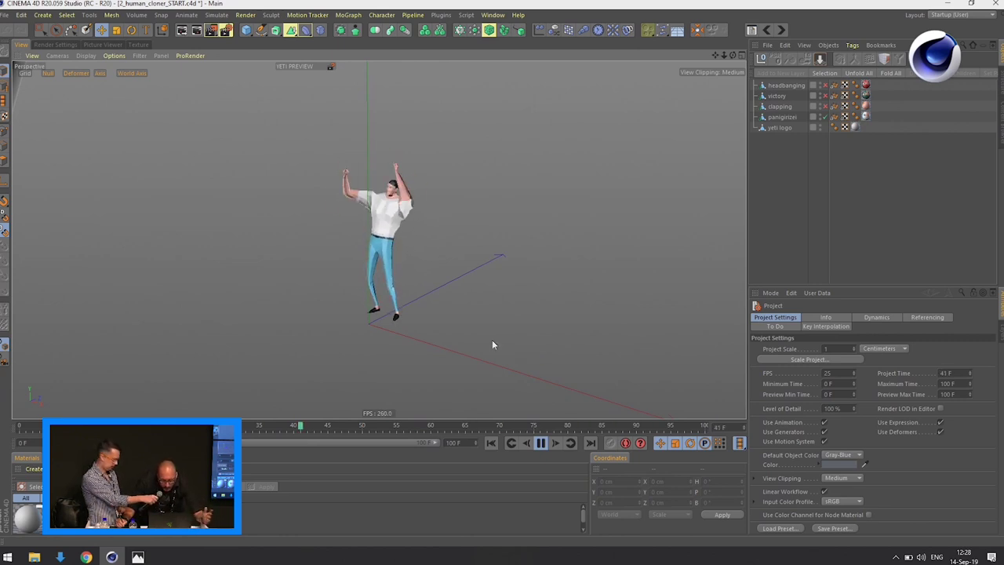
pyautogui.click(542, 444)
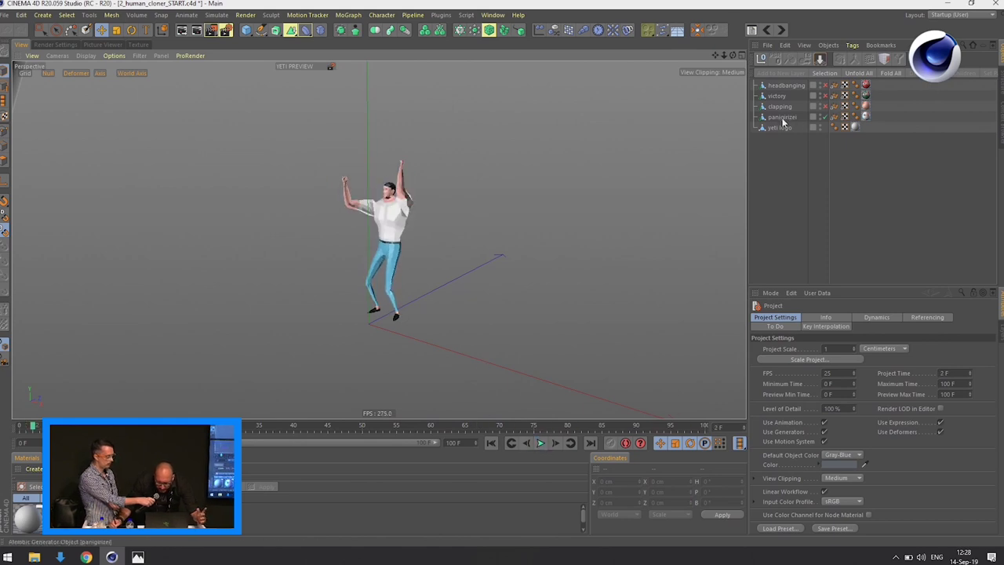
pyautogui.click(781, 118)
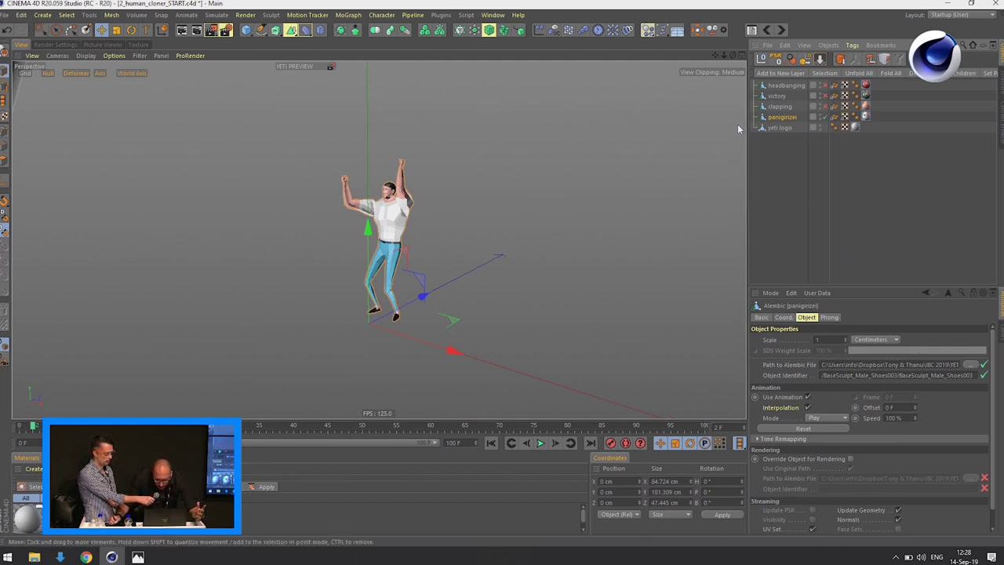
pyautogui.moveTo(726, 57); pyautogui.dragTo(604, 112)
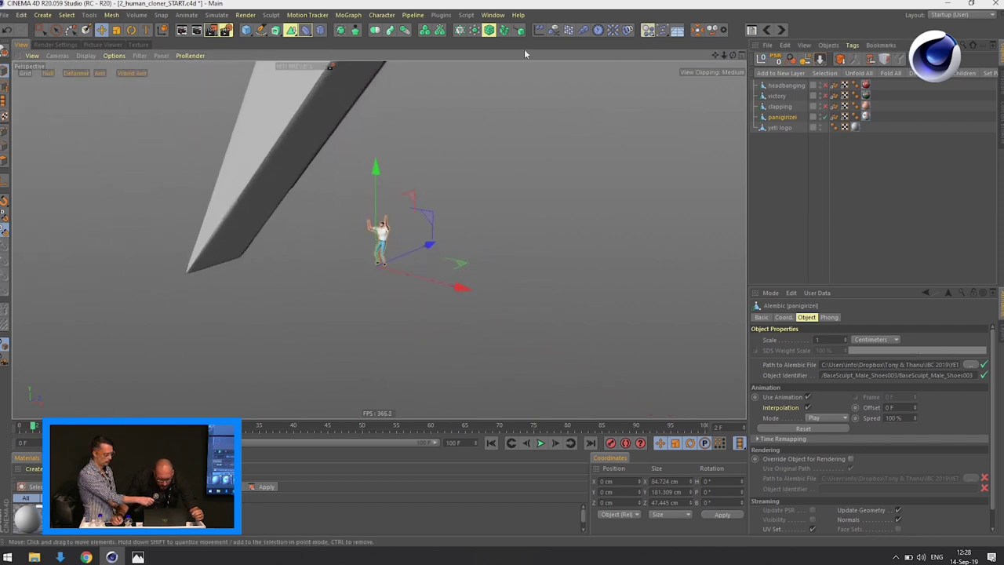
# Step: Nest panigirizi under a new Cloner set to Honeycomb Array with Y (XZ) orientation
pyautogui.click(461, 29)
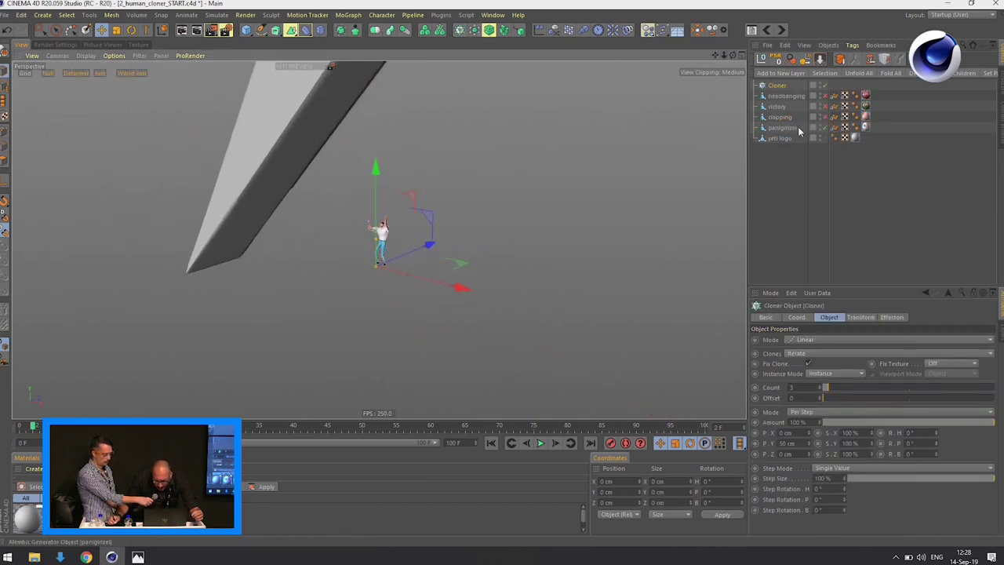
pyautogui.moveTo(785, 131); pyautogui.dragTo(775, 88)
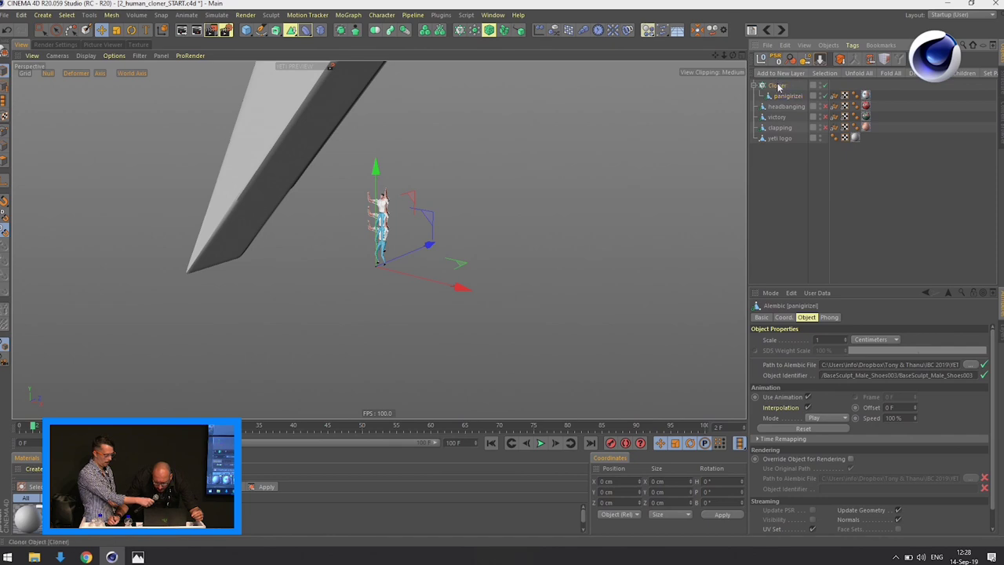
pyautogui.click(777, 85)
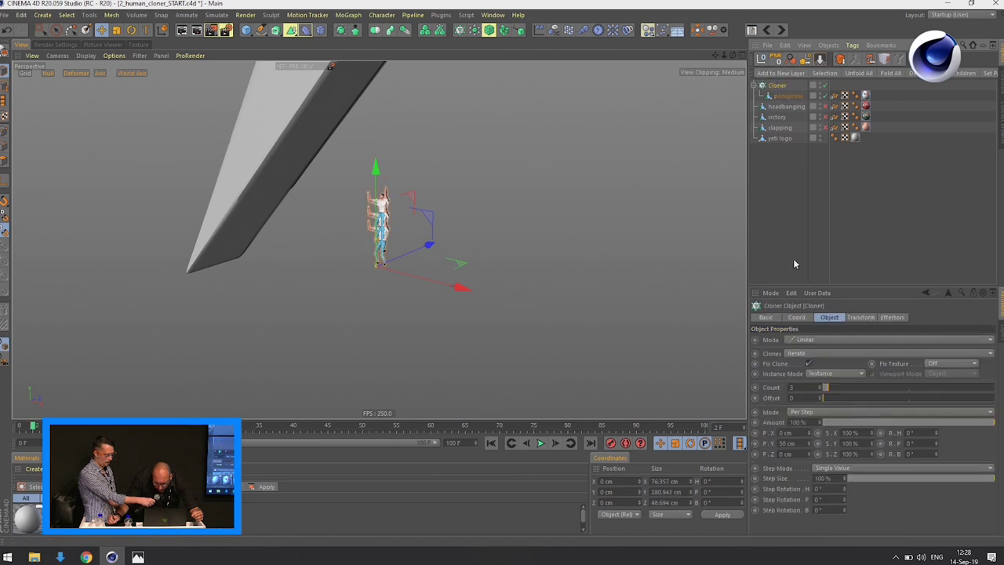
pyautogui.click(815, 343)
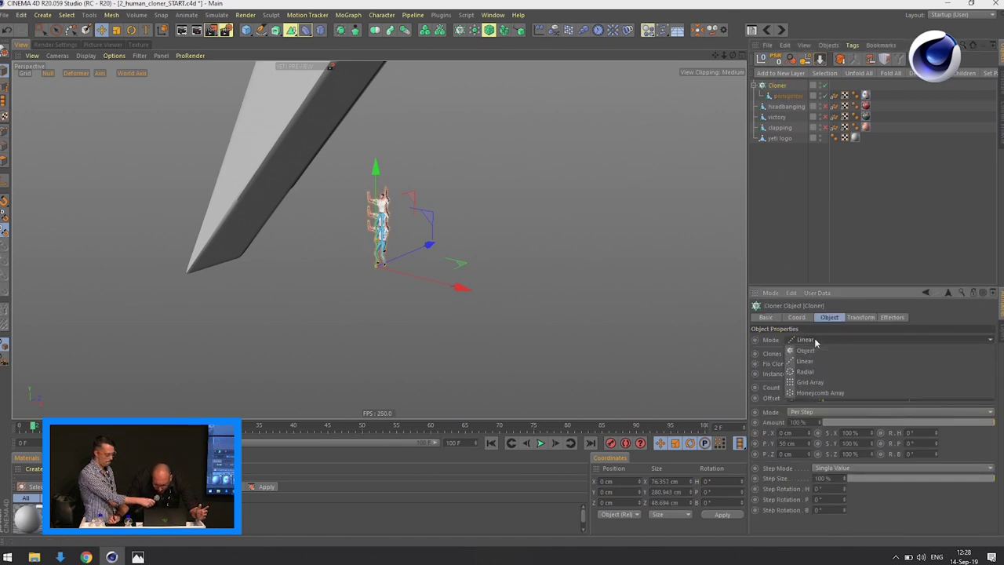
pyautogui.click(808, 387)
pyautogui.moveTo(729, 56)
pyautogui.mouseDown()
pyautogui.moveTo(629, 105)
pyautogui.moveTo(631, 126)
pyautogui.mouseUp()
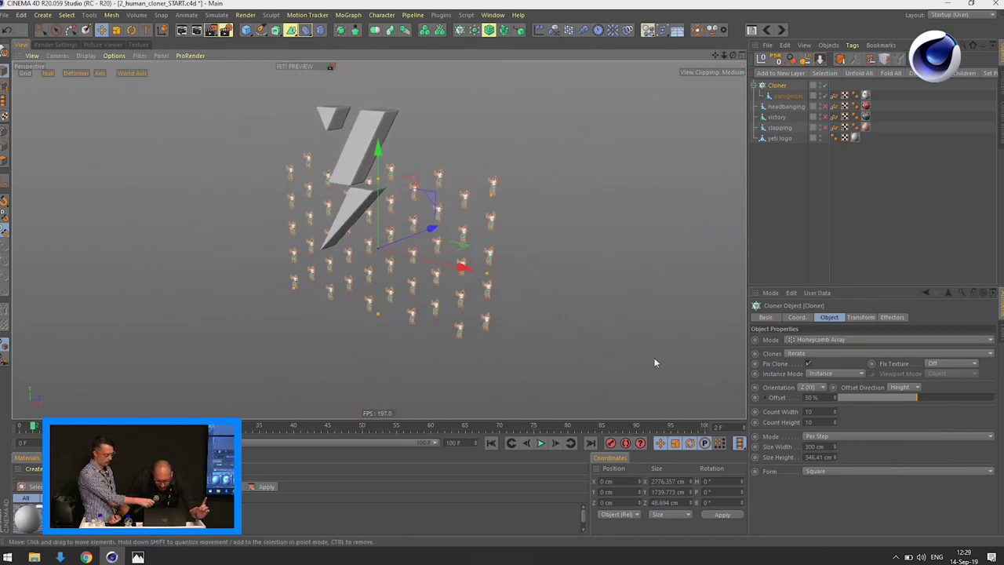
pyautogui.click(814, 388)
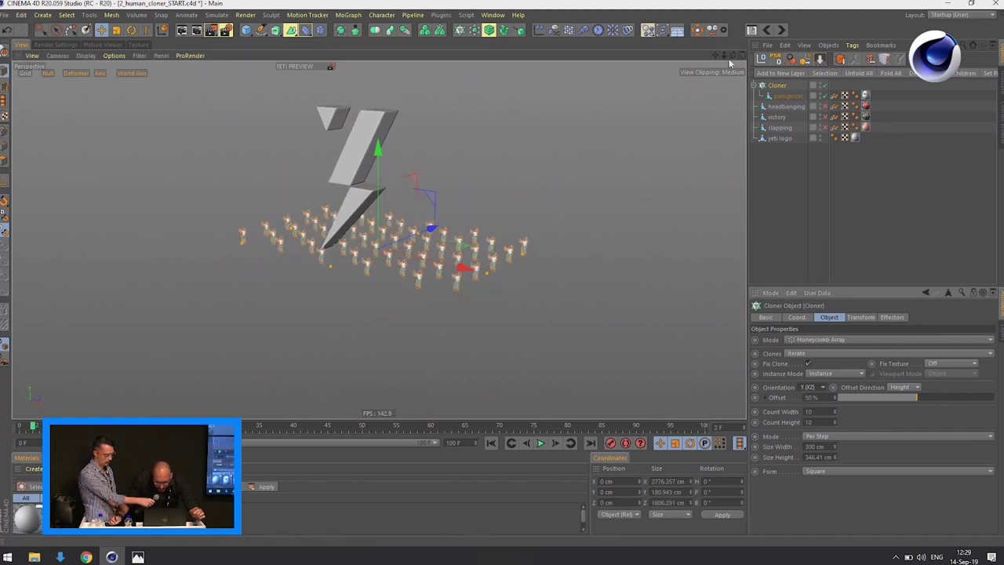
pyautogui.moveTo(713, 71); pyautogui.dragTo(688, 85)
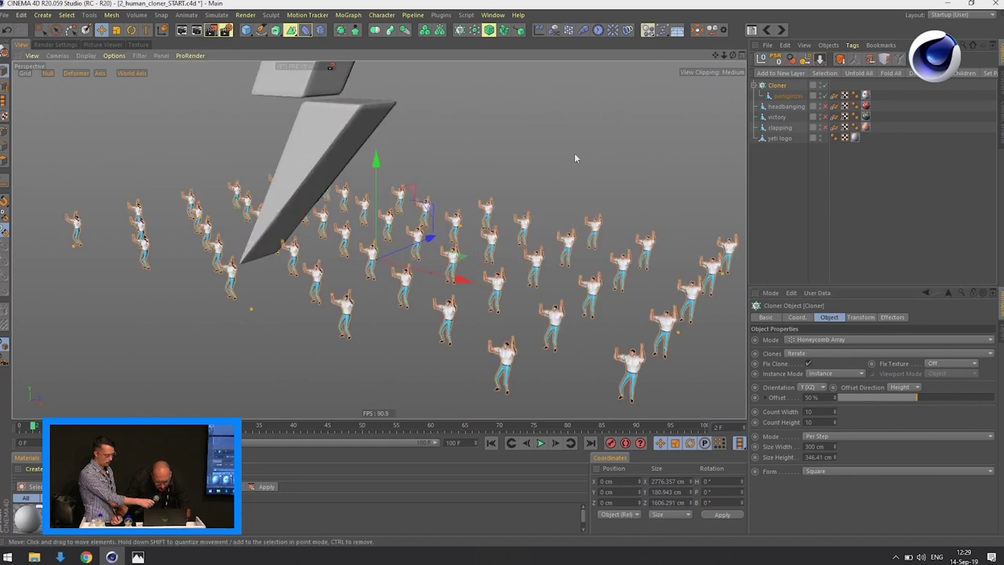
# Step: Play the clones and set the honeycomb Count Width and Count Height to 40 each
pyautogui.click(542, 444)
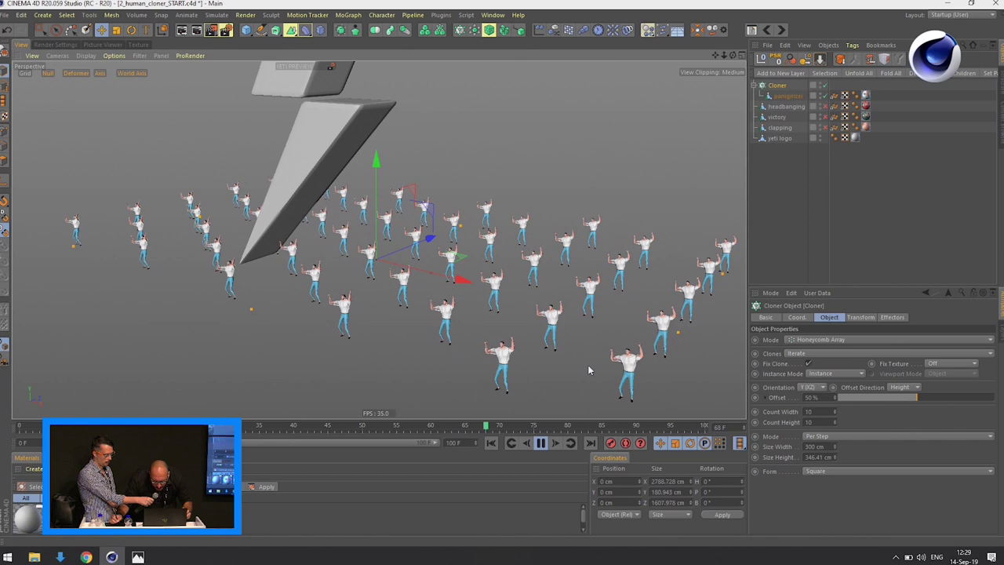
pyautogui.click(822, 412)
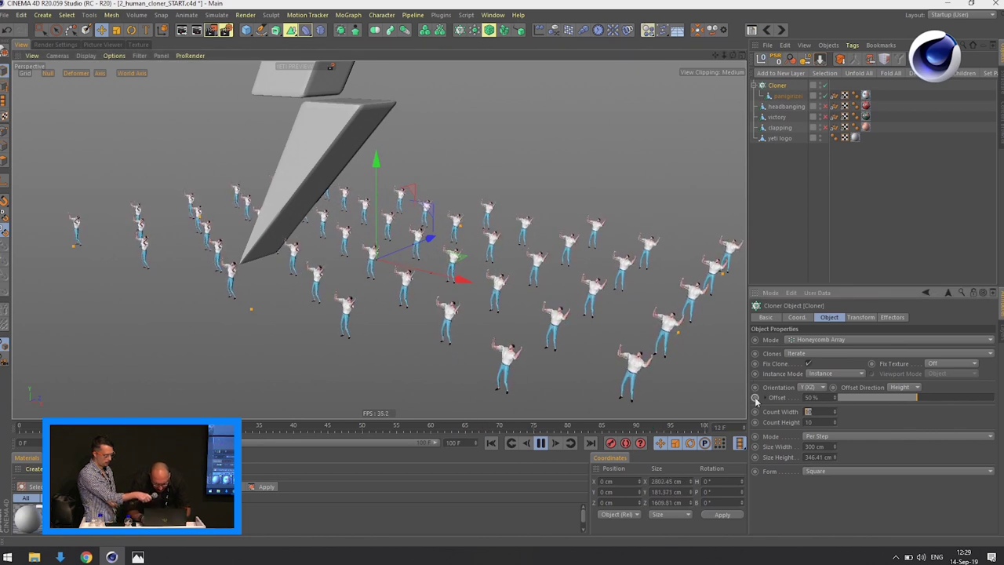
pyautogui.write('40')
pyautogui.press('Tab')
pyautogui.write('40')
pyautogui.press('Return')
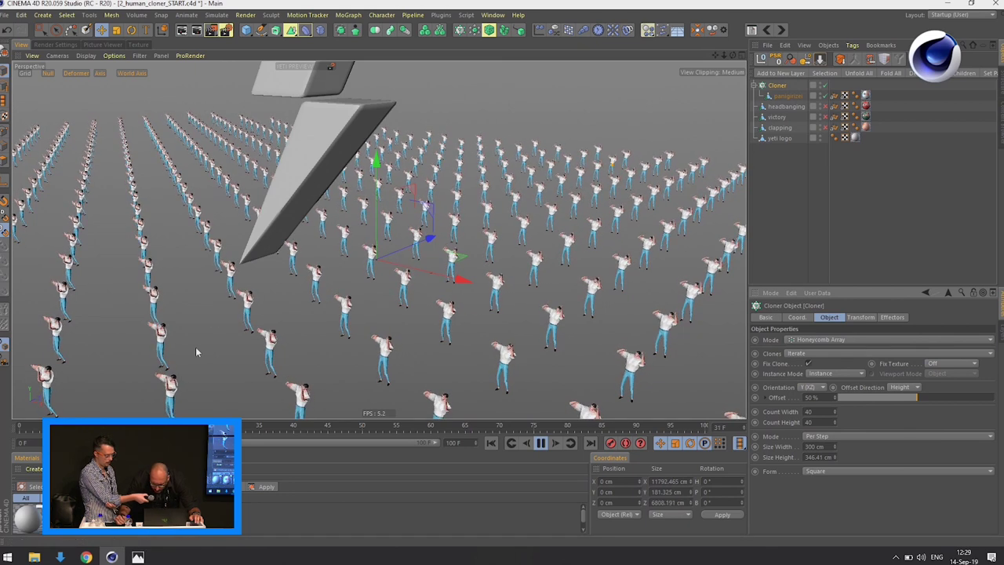
pyautogui.click(823, 375)
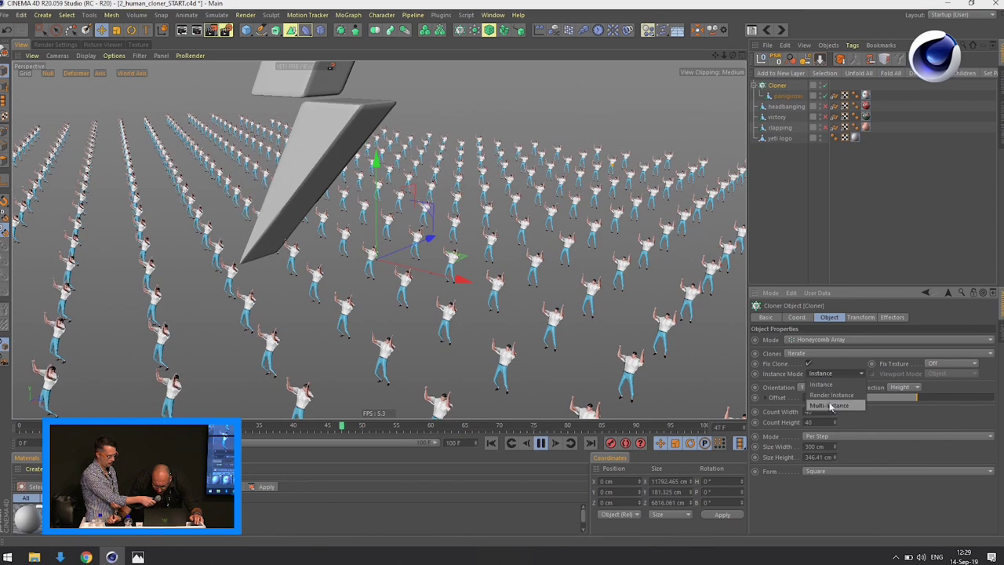
# Step: Set Instance Mode to Render Instance and duplicate panigirizei with a 5 F offset
pyautogui.click(834, 397)
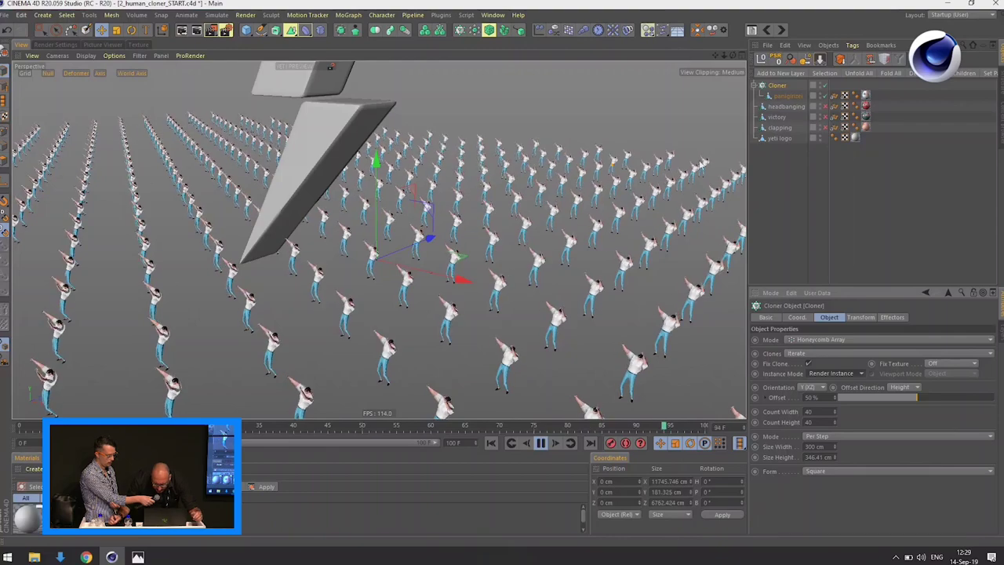
pyautogui.click(791, 96)
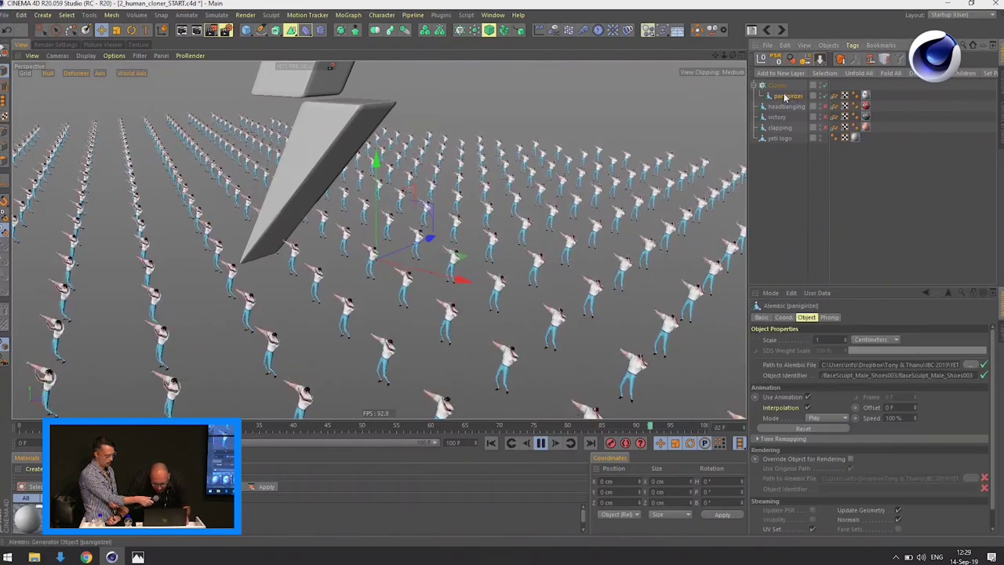
pyautogui.keyDown('ctrl'); pyautogui.moveTo(791, 96); pyautogui.dragTo(791, 91); pyautogui.keyUp('ctrl')
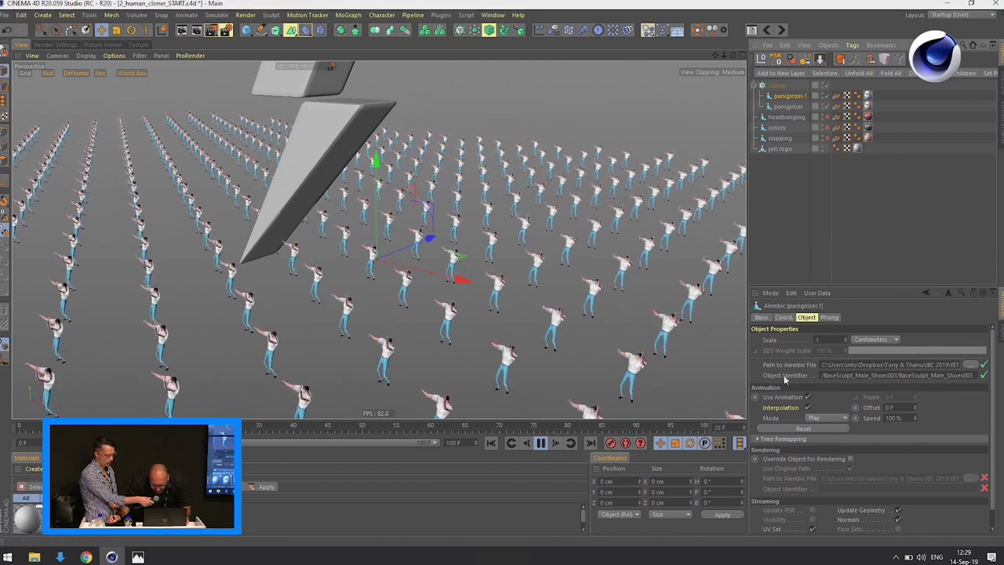
pyautogui.click(894, 408)
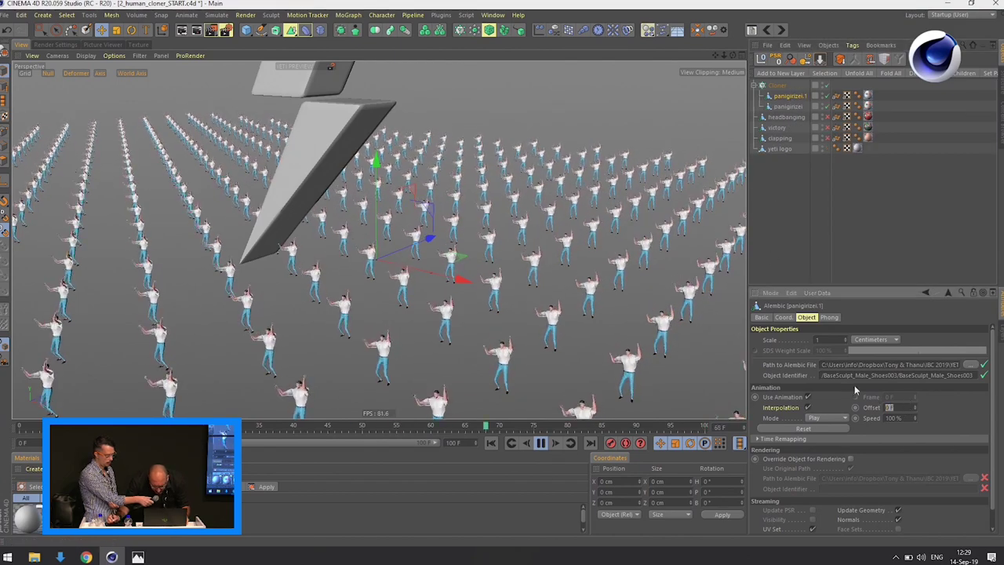
pyautogui.write('5')
pyautogui.press('Return')
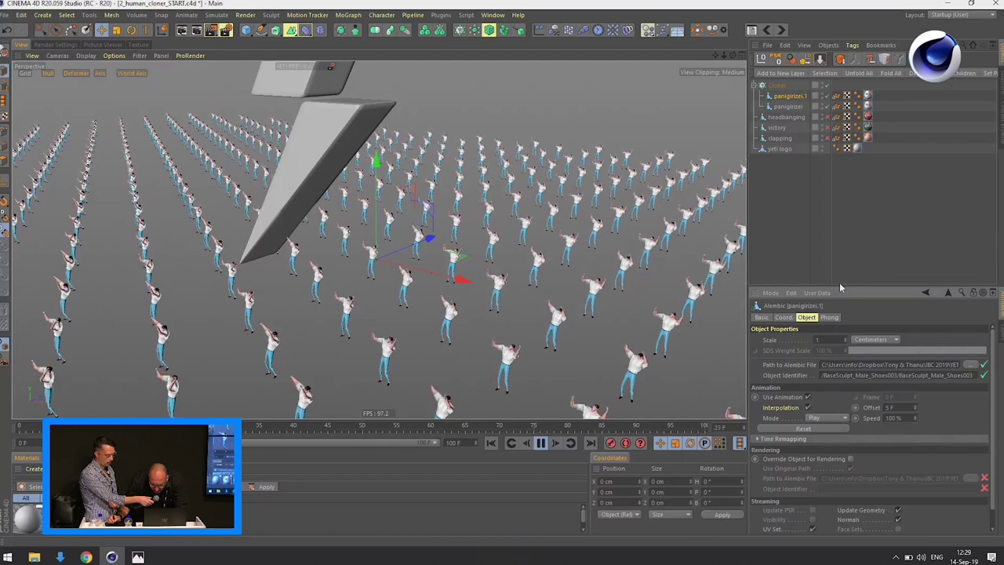
# Step: Copy-paste the offset dancer and give the new copy a 10-frame offset
pyautogui.click(787, 95)
pyautogui.hotkey('ctrl', 'c')
pyautogui.hotkey('ctrl', 'v')
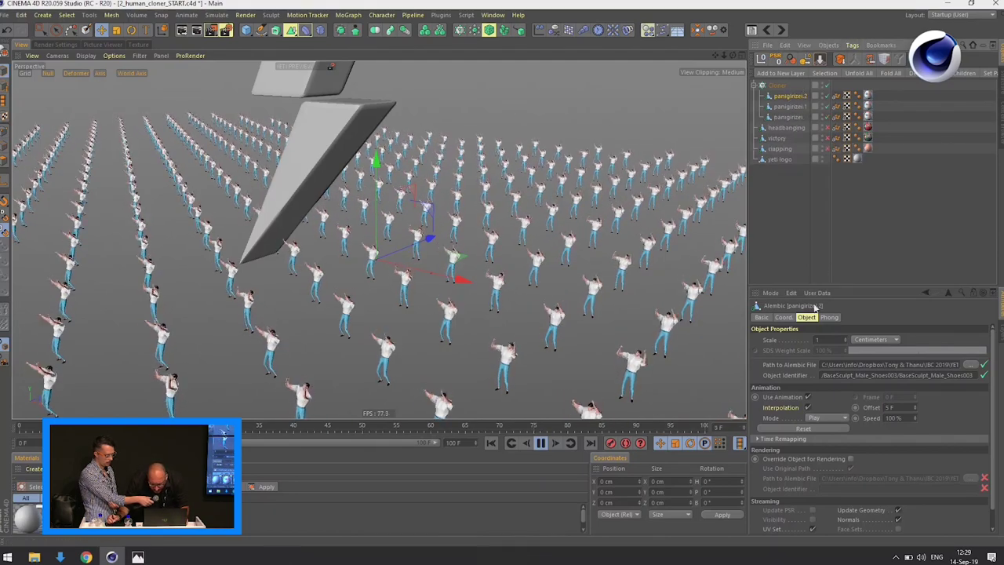
pyautogui.doubleClick(901, 408)
pyautogui.write('10')
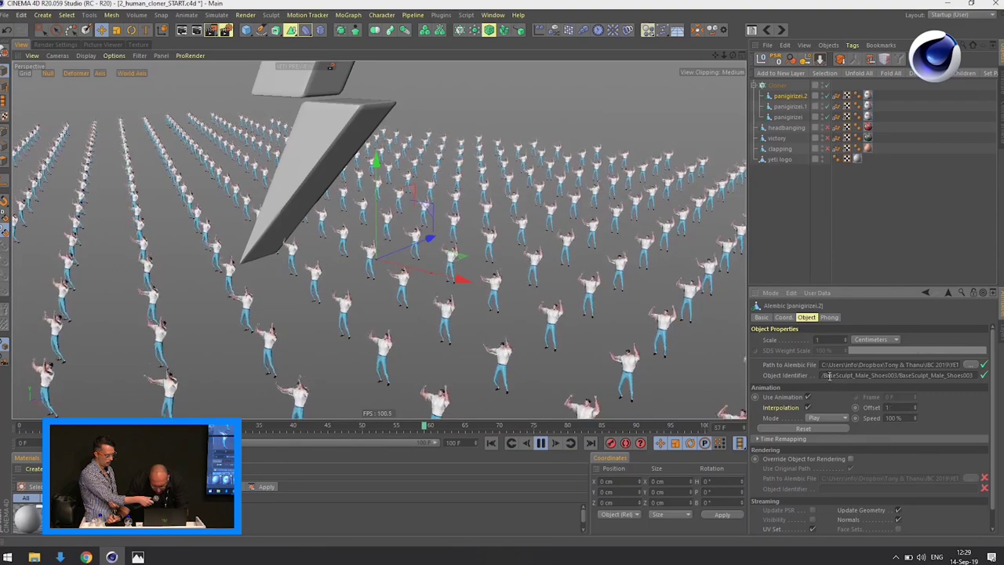
pyautogui.click(787, 211)
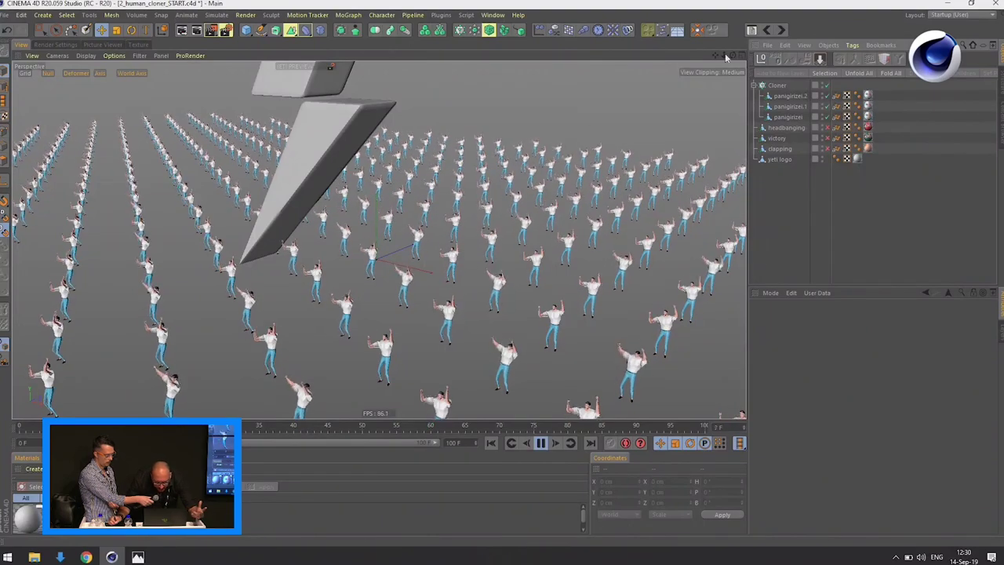
# Step: In Top view, draw a closed spline outline over the crowd with the Pen tool
pyautogui.moveTo(722, 56); pyautogui.dragTo(621, 115)
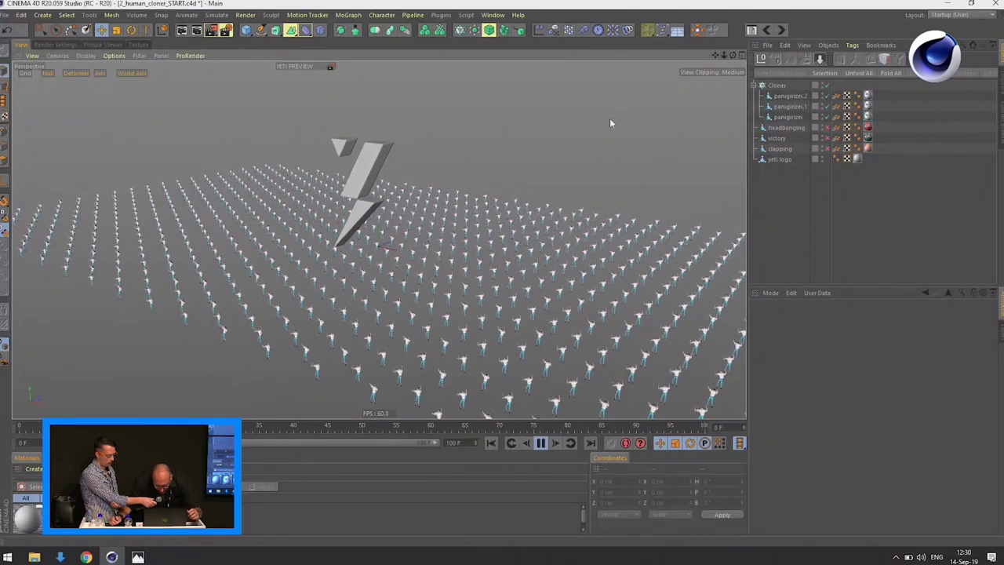
pyautogui.press('F2')
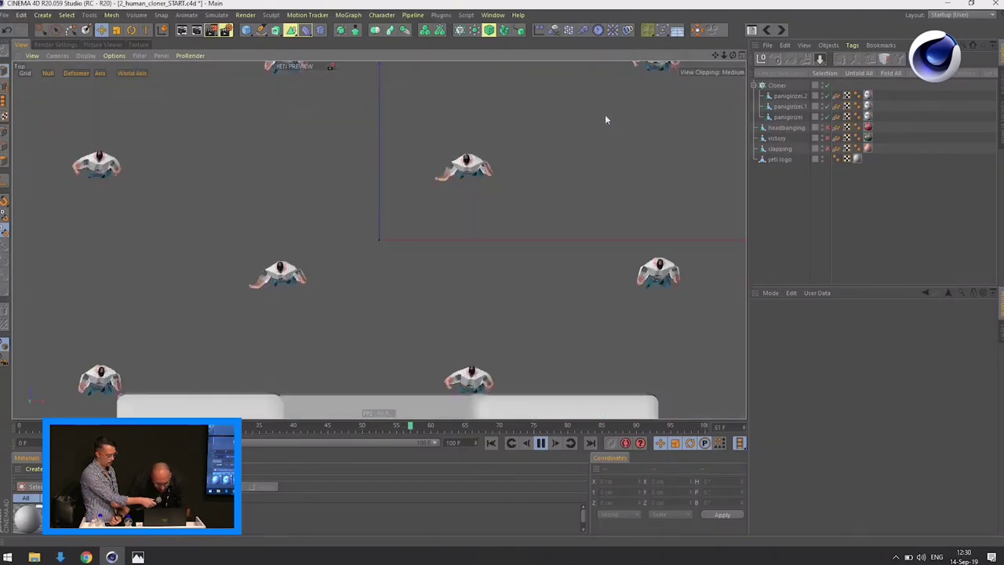
pyautogui.moveTo(723, 55); pyautogui.dragTo(646, 89)
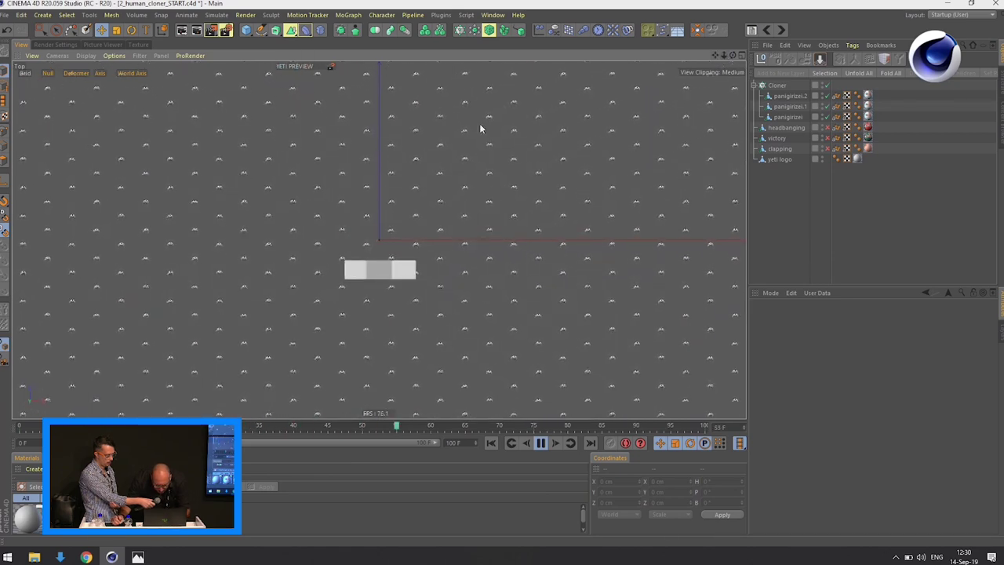
pyautogui.press('F1')
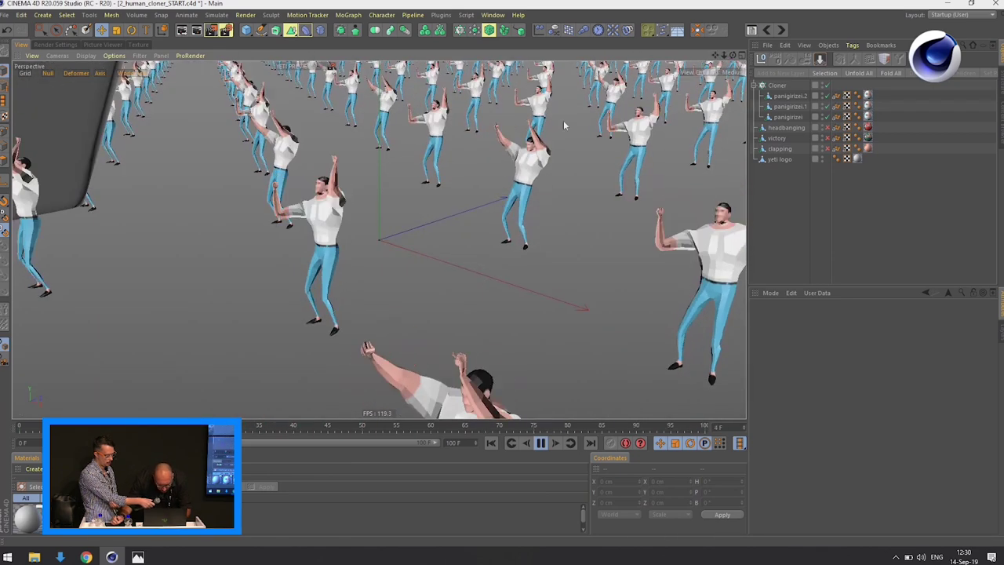
pyautogui.press('F2')
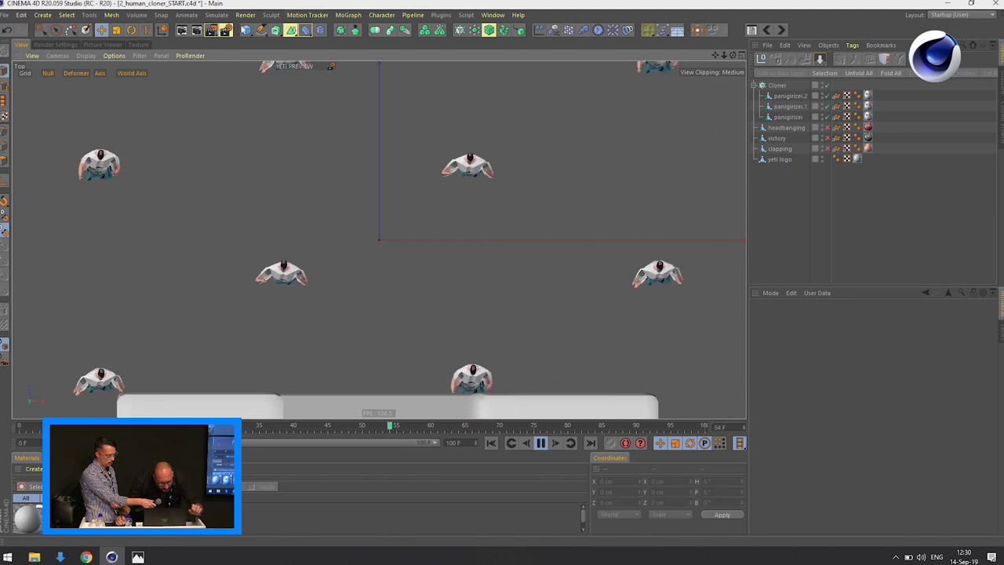
pyautogui.click(260, 32)
pyautogui.moveTo(724, 56); pyautogui.dragTo(619, 99)
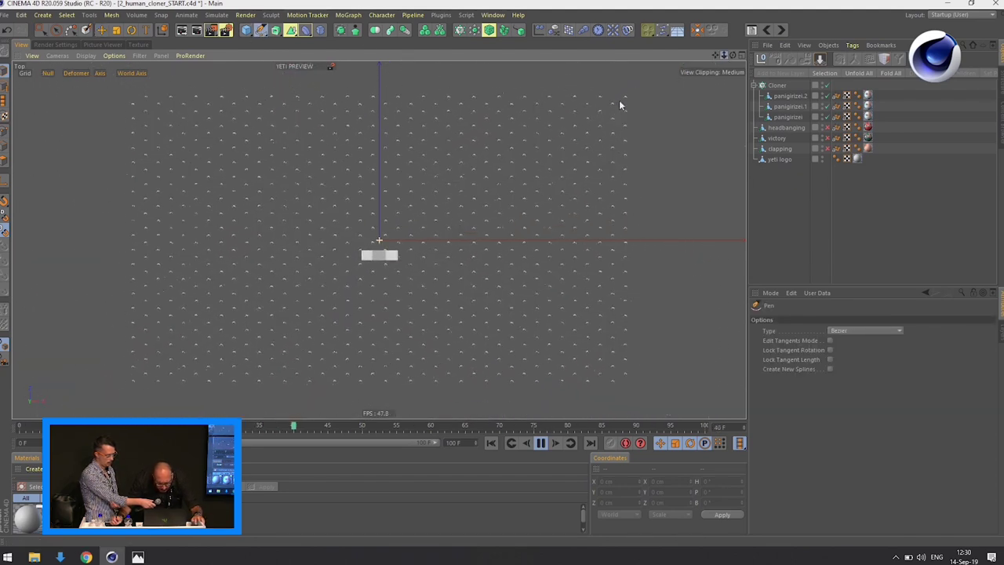
pyautogui.click(249, 172)
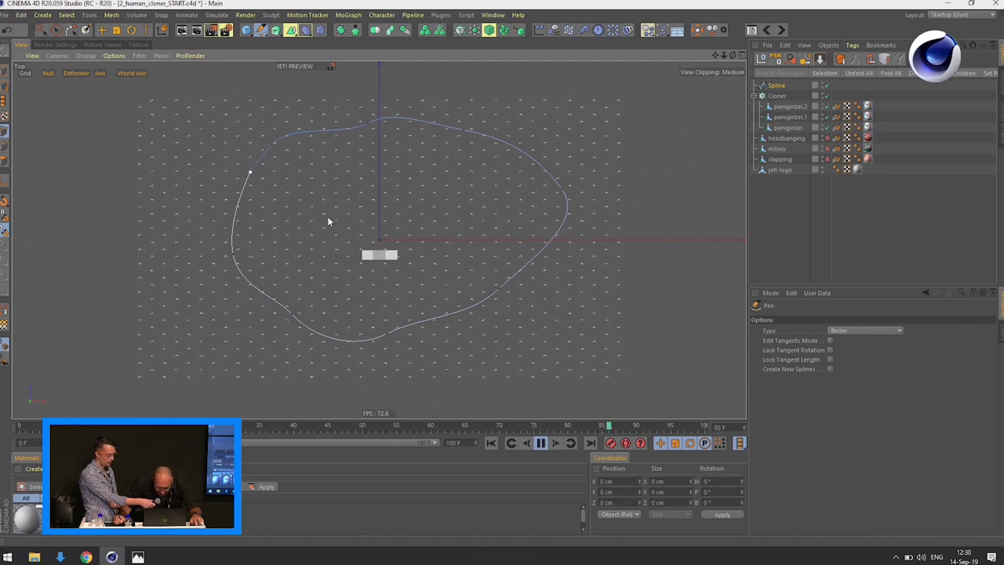
# Step: Load Spline Smooth through Commander and smooth the outline's upper-left part
pyautogui.hotkey('shift', 'c')
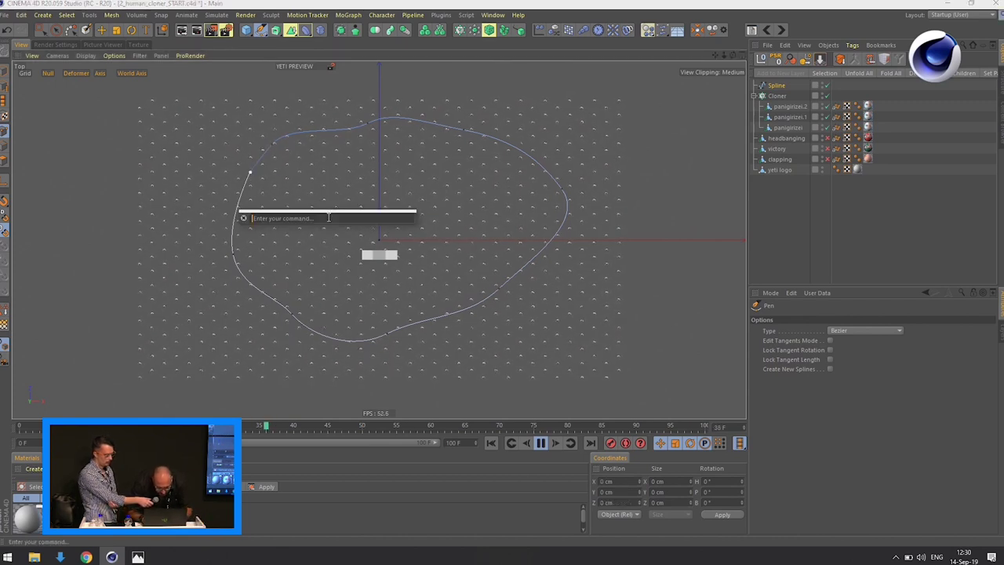
pyautogui.write('smooth')
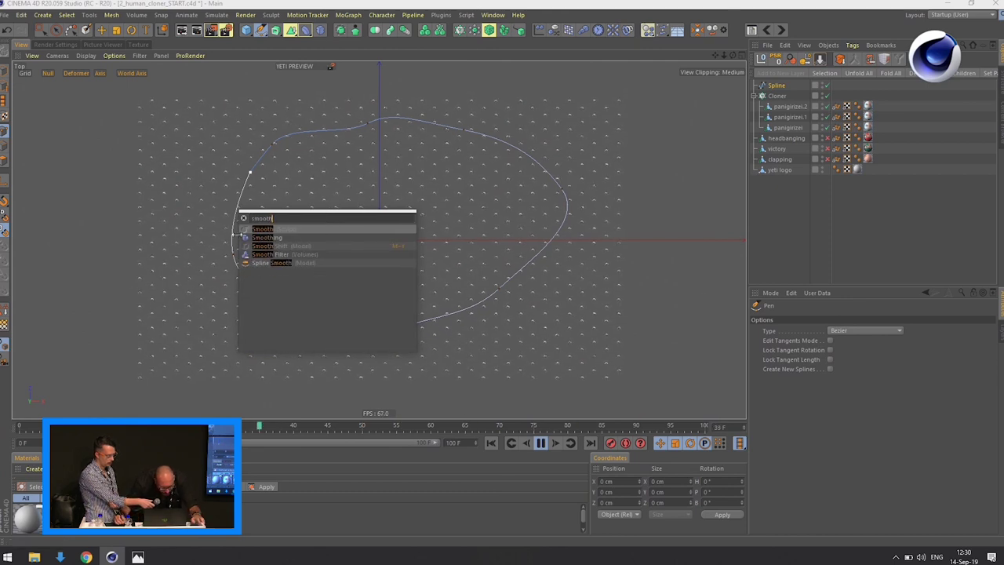
pyautogui.click(267, 264)
pyautogui.moveTo(259, 175)
pyautogui.mouseDown()
pyautogui.moveTo(253, 168)
pyautogui.moveTo(285, 162)
pyautogui.mouseUp()
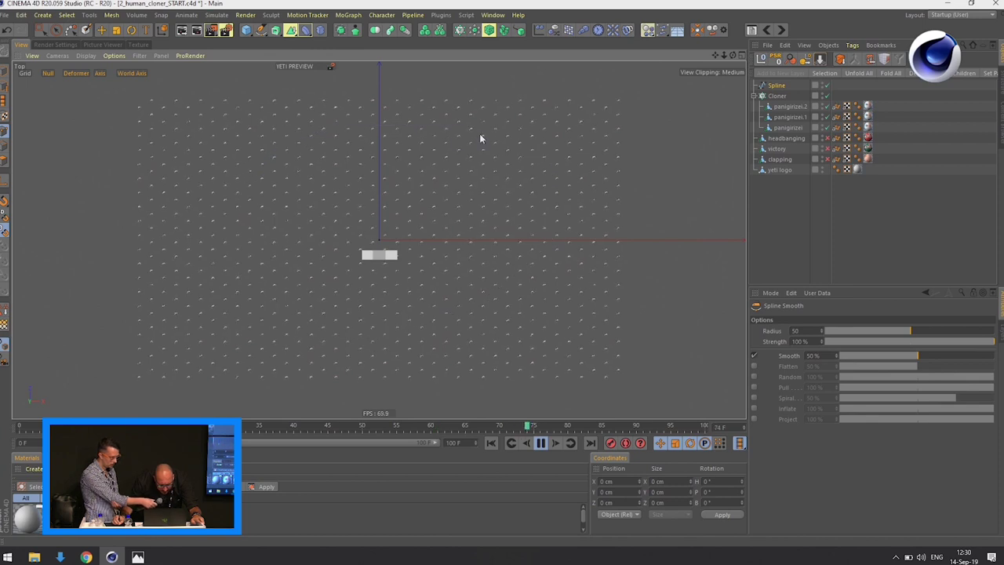
# Step: Smooth the outline's right, lower and top edges with Spline Smooth
pyautogui.moveTo(561, 210)
pyautogui.mouseDown()
pyautogui.moveTo(534, 250)
pyautogui.moveTo(437, 312)
pyautogui.moveTo(346, 339)
pyautogui.mouseUp()
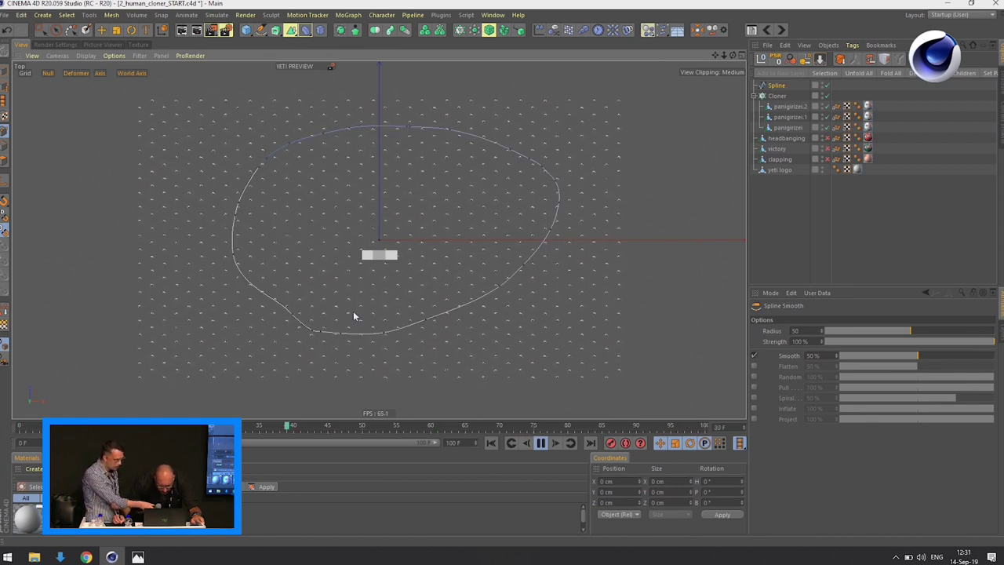
pyautogui.moveTo(511, 151)
pyautogui.mouseDown()
pyautogui.moveTo(479, 133)
pyautogui.moveTo(375, 127)
pyautogui.moveTo(297, 142)
pyautogui.moveTo(269, 159)
pyautogui.moveTo(247, 189)
pyautogui.moveTo(236, 287)
pyautogui.moveTo(262, 311)
pyautogui.moveTo(331, 332)
pyautogui.moveTo(472, 313)
pyautogui.moveTo(528, 288)
pyautogui.moveTo(555, 242)
pyautogui.moveTo(562, 189)
pyautogui.moveTo(545, 162)
pyautogui.moveTo(445, 122)
pyautogui.moveTo(343, 121)
pyautogui.moveTo(303, 135)
pyautogui.mouseUp()
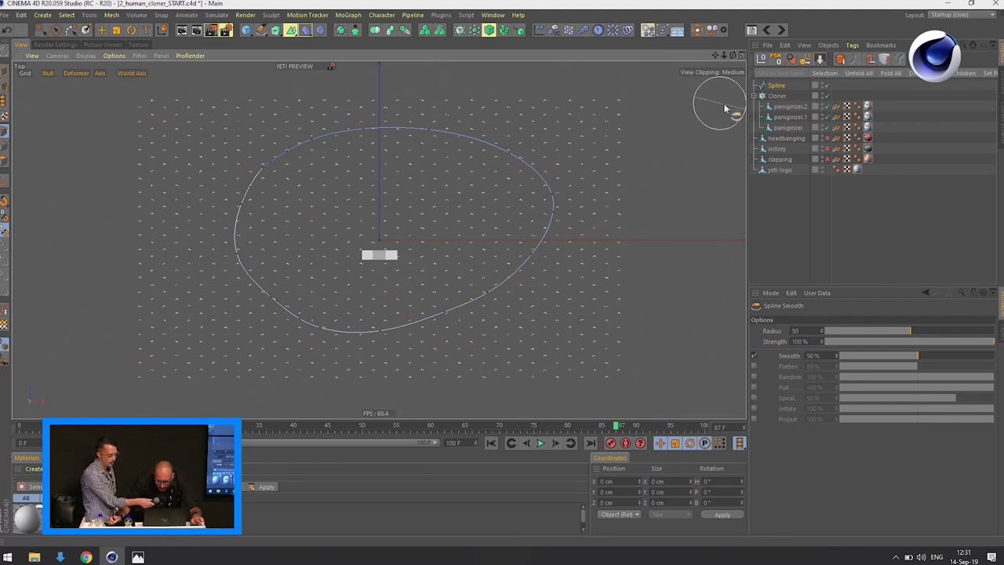
pyautogui.click(777, 87)
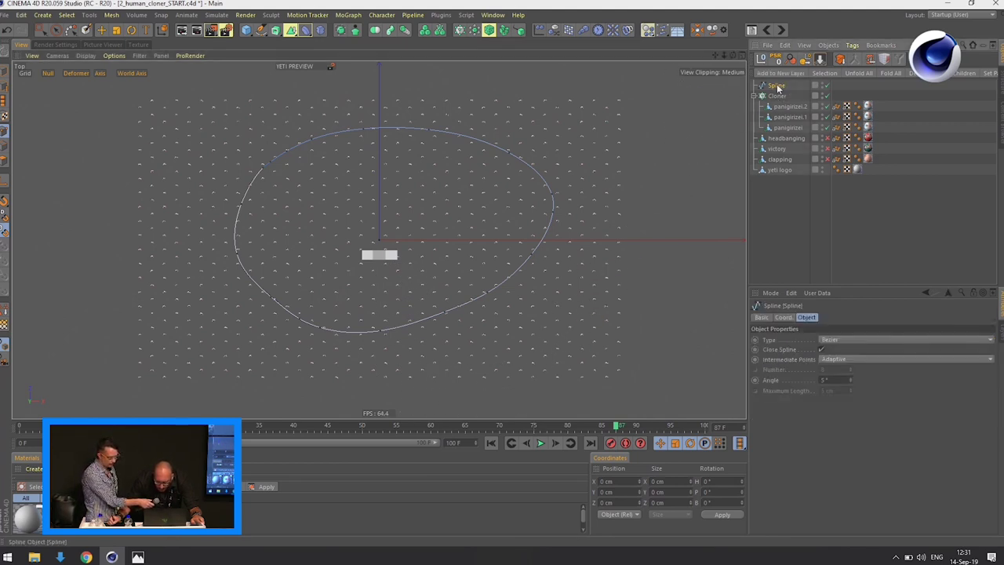
# Step: Rename the spline to 'control crowd' and view the whole crowd in perspective
pyautogui.doubleClick(777, 86)
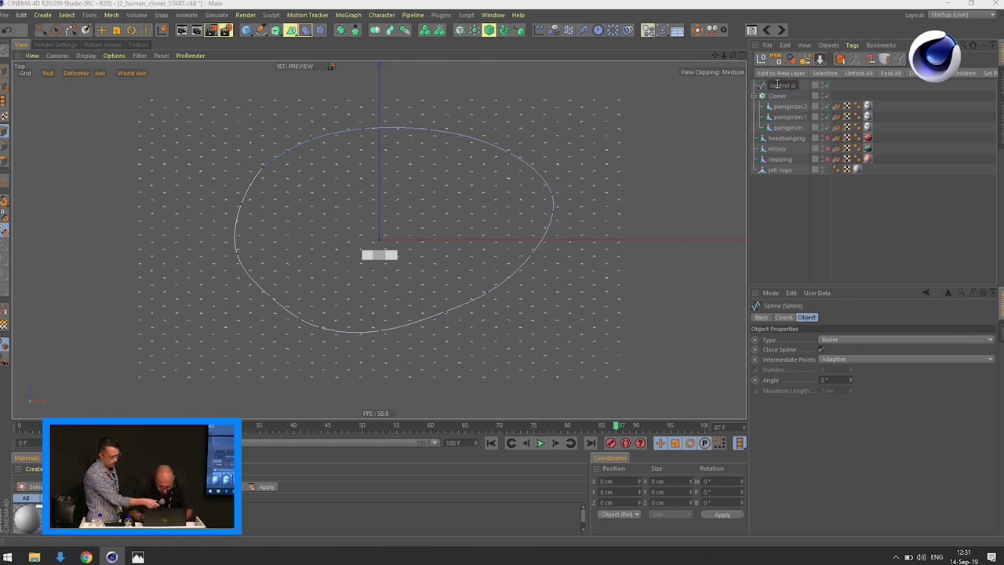
pyautogui.press('Return')
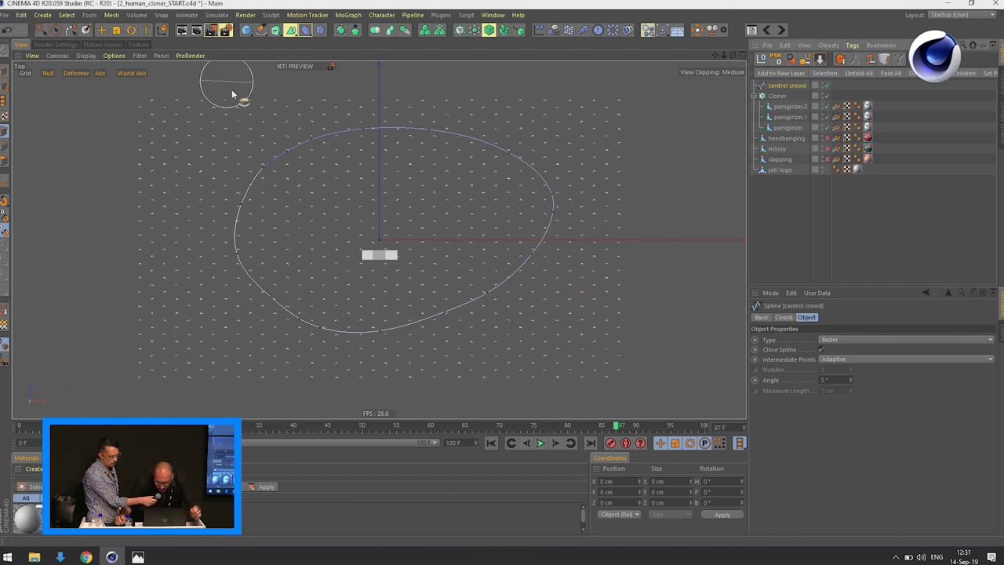
pyautogui.press('F1')
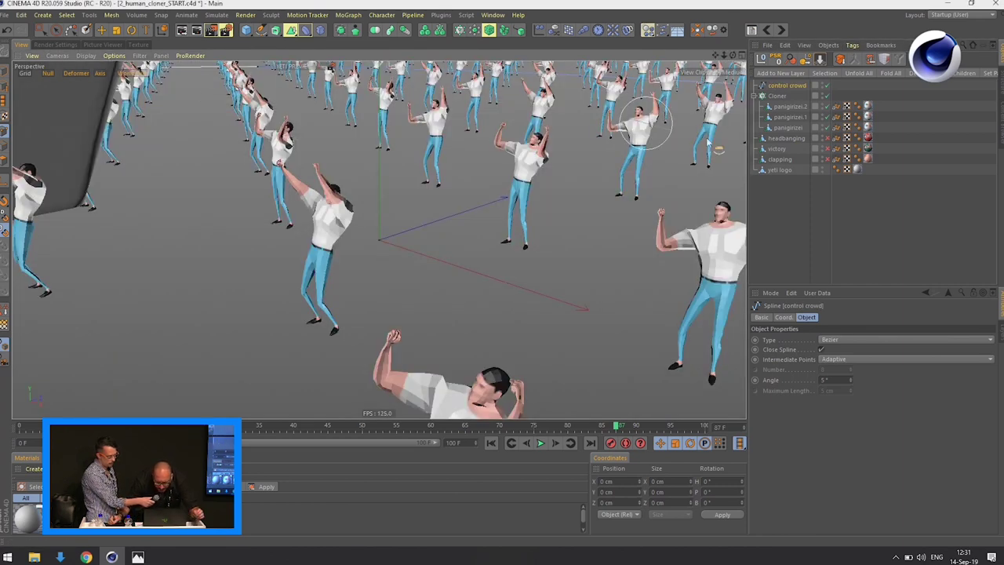
pyautogui.moveTo(723, 58); pyautogui.dragTo(488, 168)
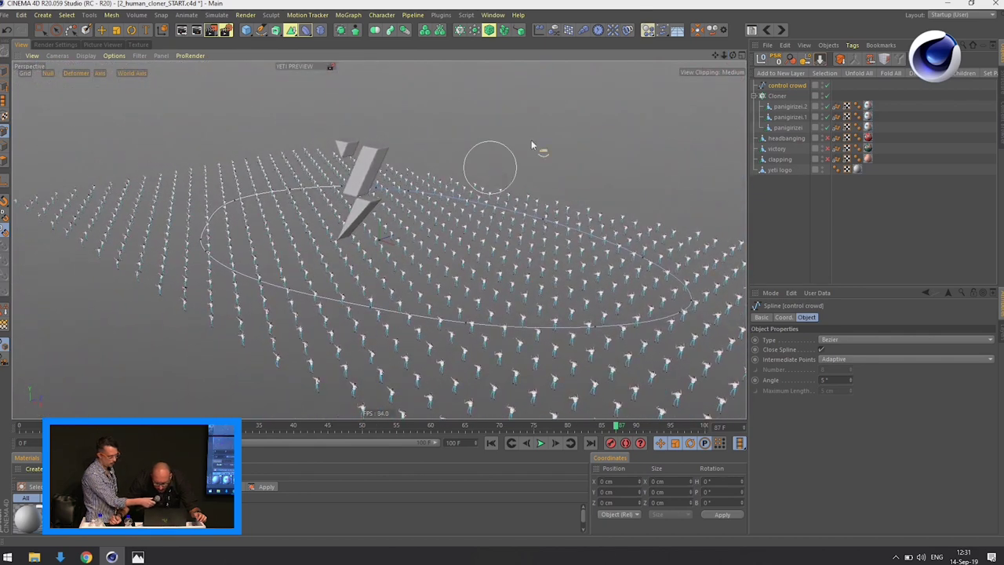
# Step: Set the Cloner Form to Spline using 'control crowd' and widen cell size to 321 × 439.41 cm
pyautogui.click(777, 95)
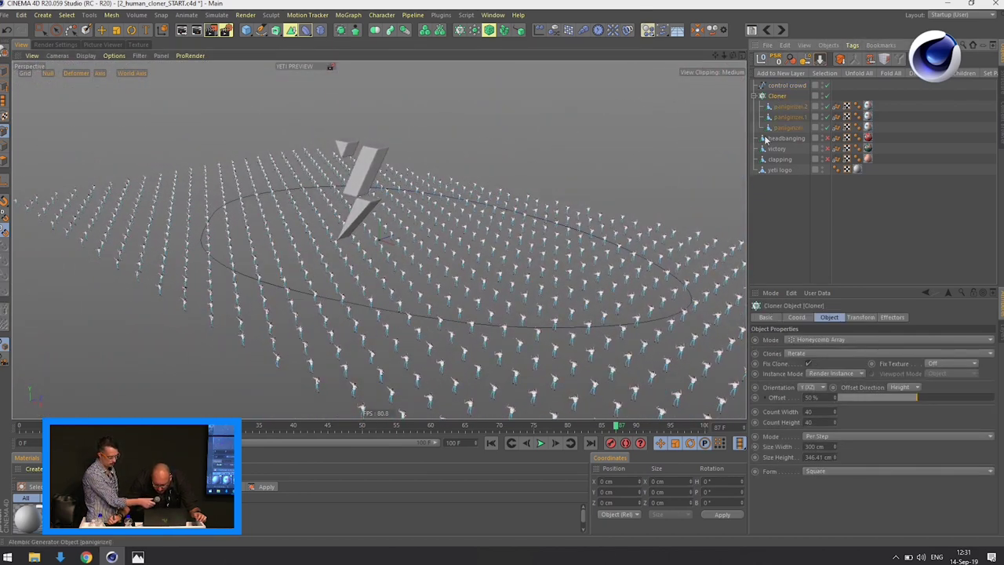
pyautogui.click(830, 471)
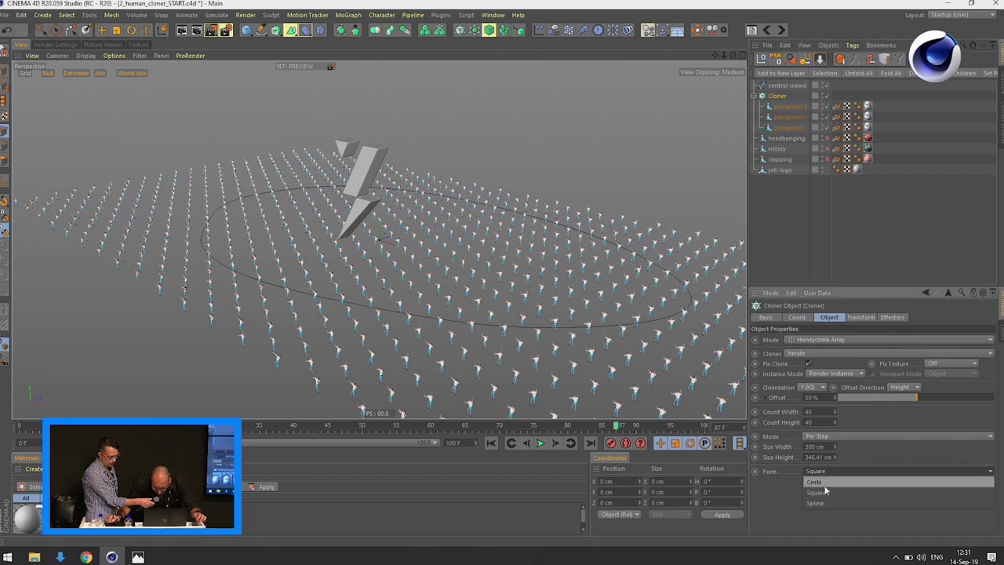
pyautogui.click(825, 500)
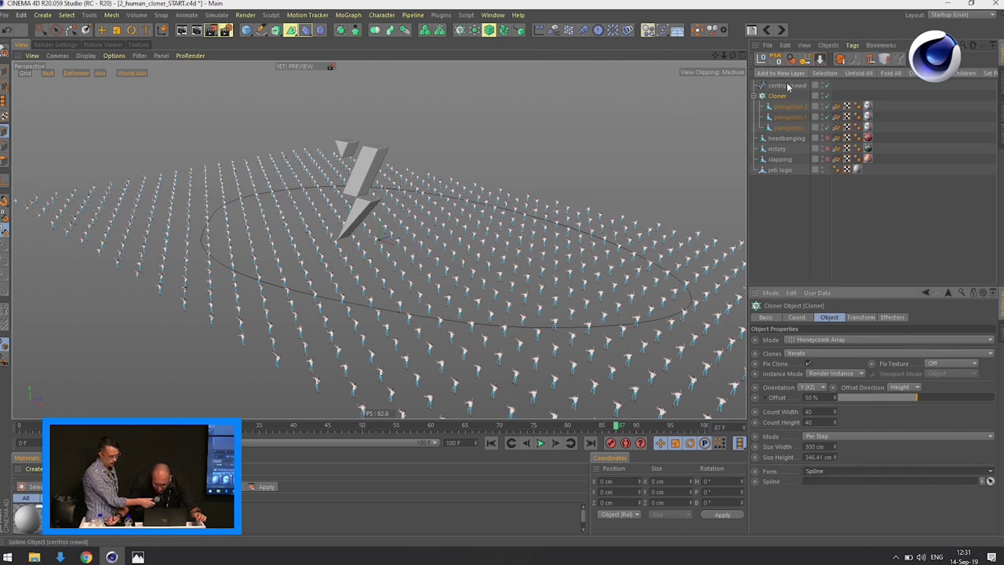
pyautogui.moveTo(789, 86); pyautogui.dragTo(789, 88)
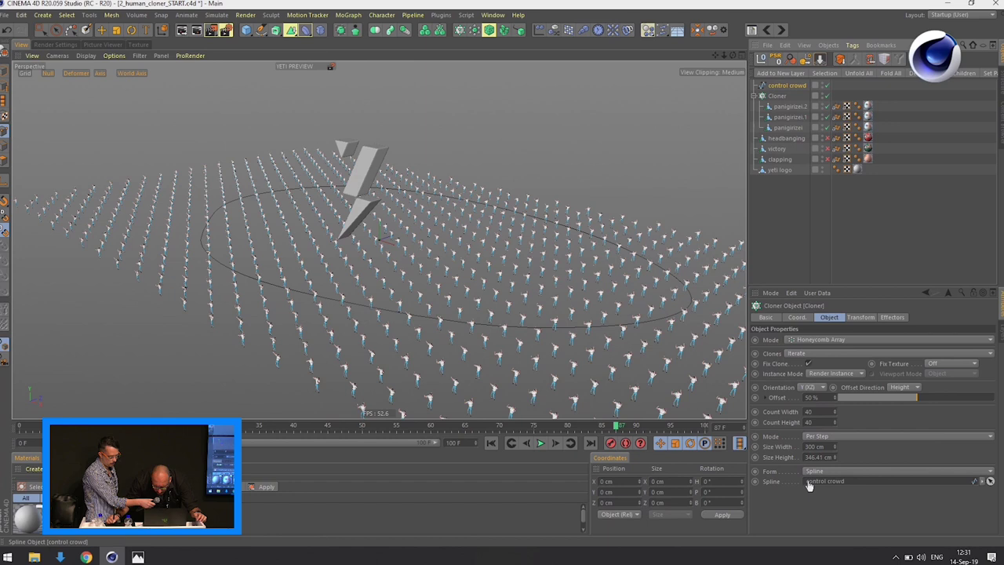
pyautogui.moveTo(810, 486); pyautogui.dragTo(811, 485)
pyautogui.moveTo(721, 65)
pyautogui.mouseDown()
pyautogui.moveTo(693, 71)
pyautogui.moveTo(728, 71)
pyautogui.mouseUp()
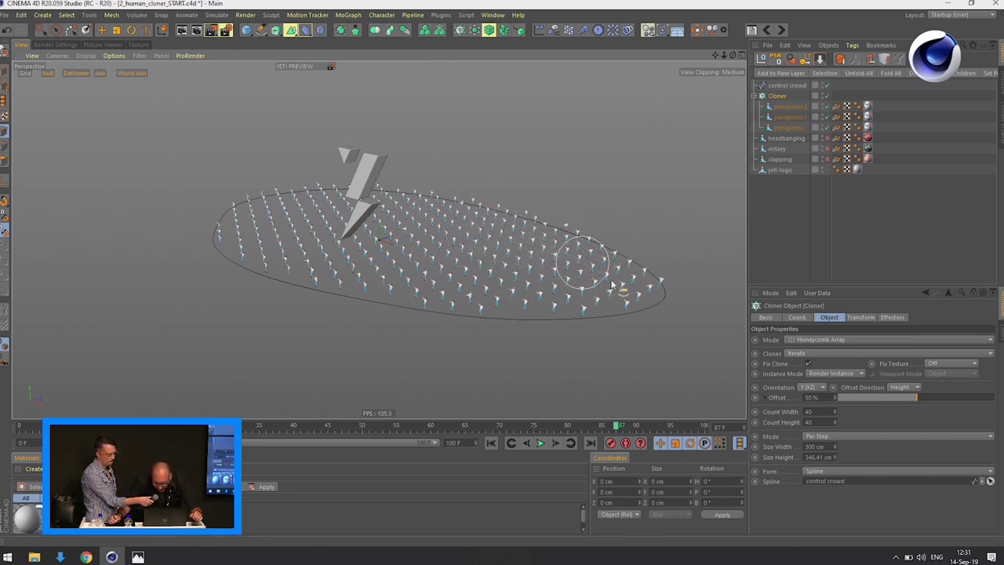
pyautogui.moveTo(835, 445); pyautogui.dragTo(822, 413)
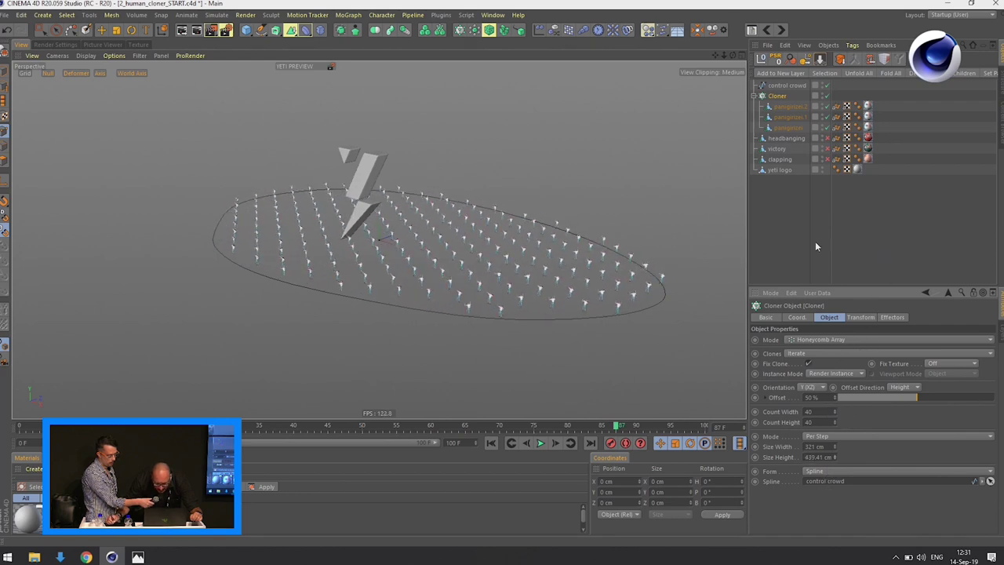
pyautogui.click(765, 85)
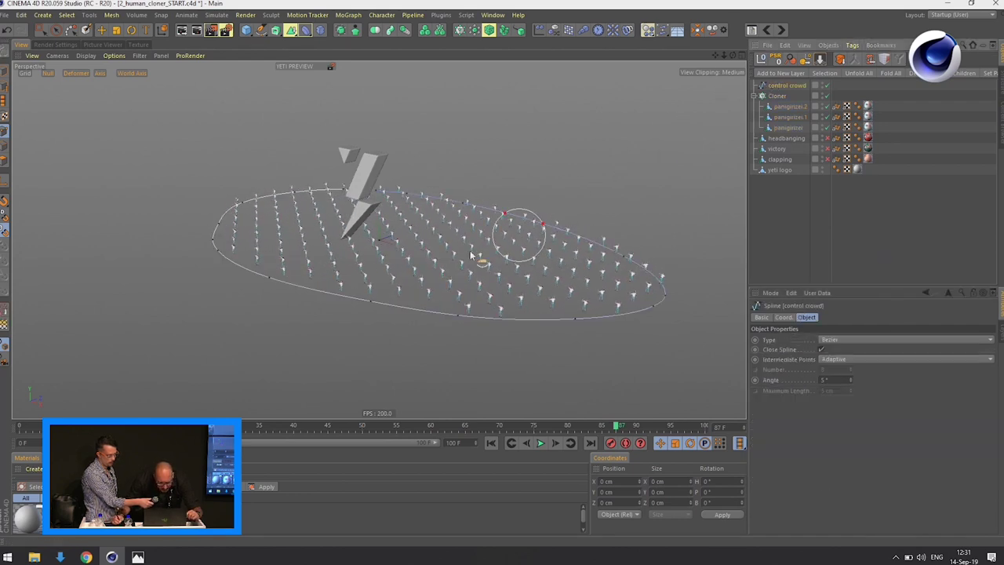
# Step: Move the spline's right, bottom, lower-left and left points to dent the ellipse irregularly
pyautogui.click(57, 30)
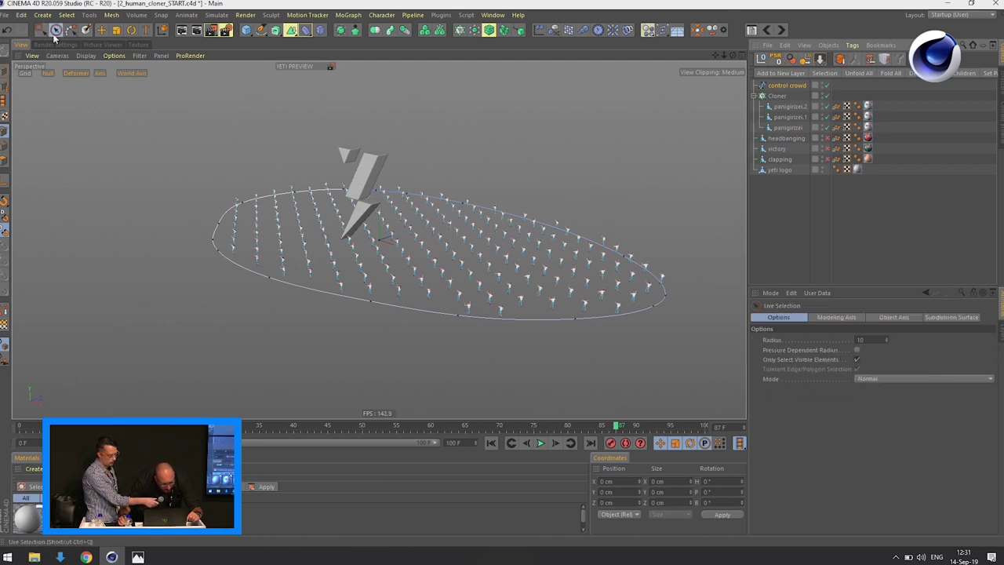
pyautogui.click(655, 309)
pyautogui.moveTo(697, 322); pyautogui.dragTo(511, 264)
pyautogui.click(363, 298)
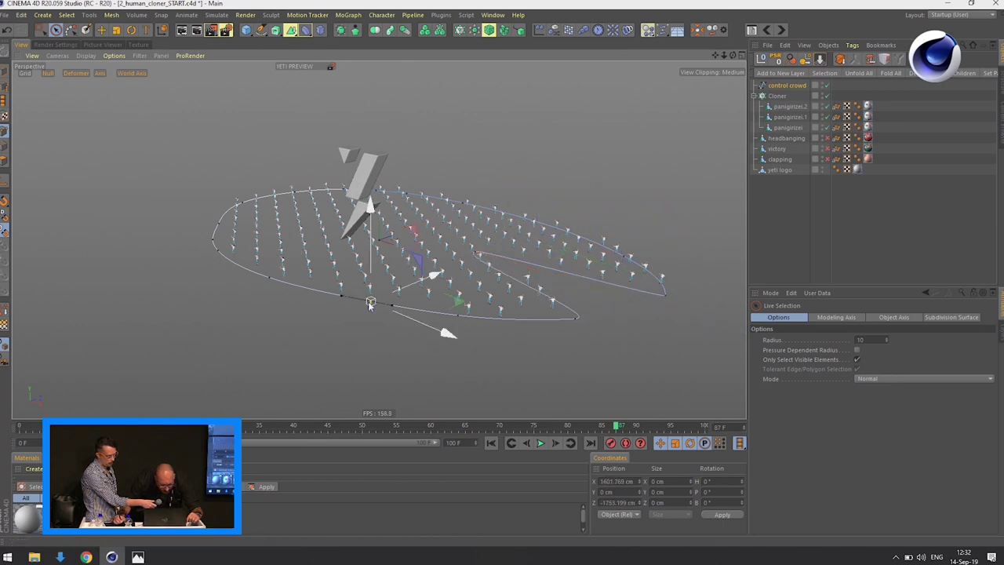
pyautogui.moveTo(413, 276); pyautogui.dragTo(478, 254)
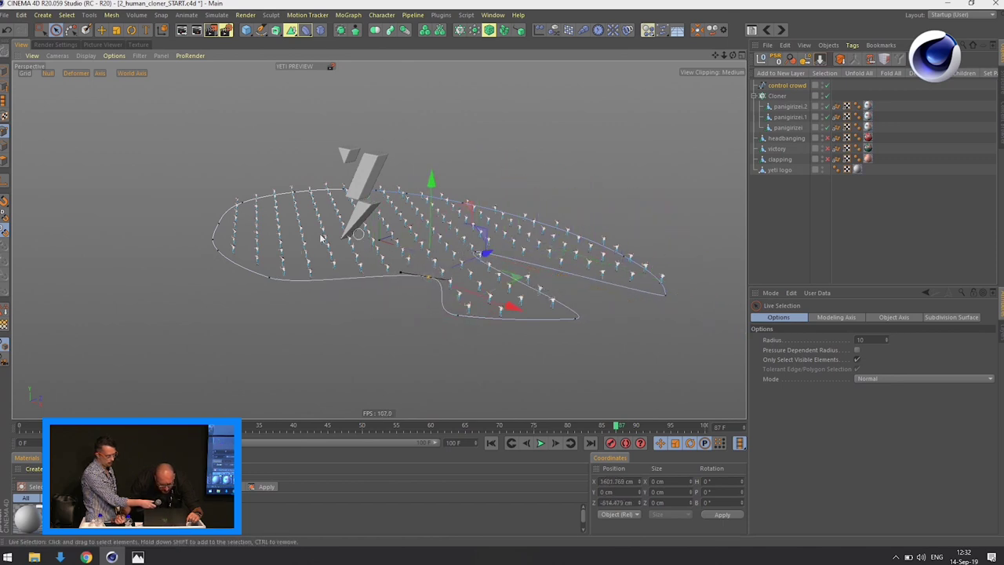
pyautogui.click(265, 280)
pyautogui.moveTo(269, 276); pyautogui.dragTo(330, 244)
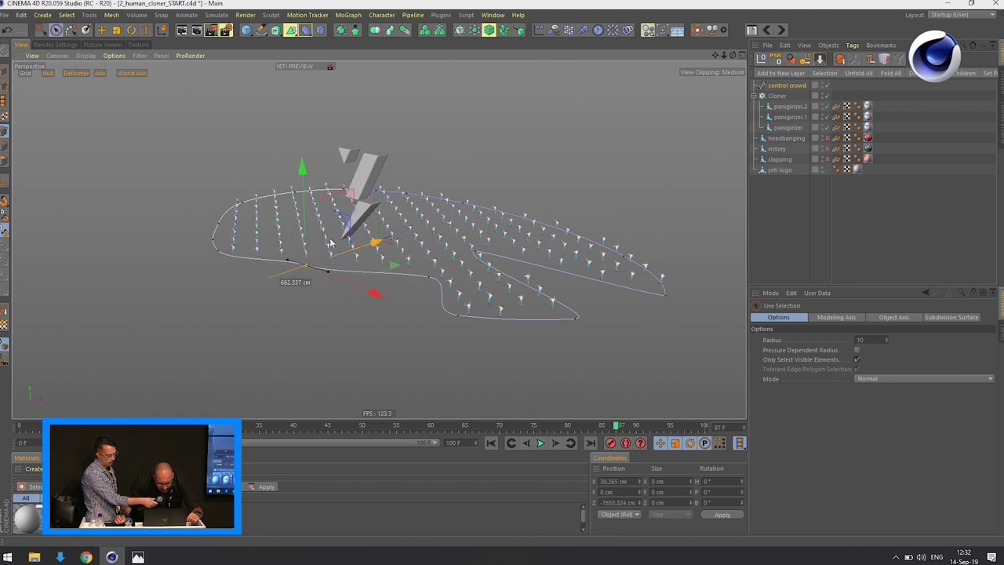
pyautogui.click(215, 250)
pyautogui.moveTo(252, 248); pyautogui.dragTo(388, 258)
pyautogui.click(243, 201)
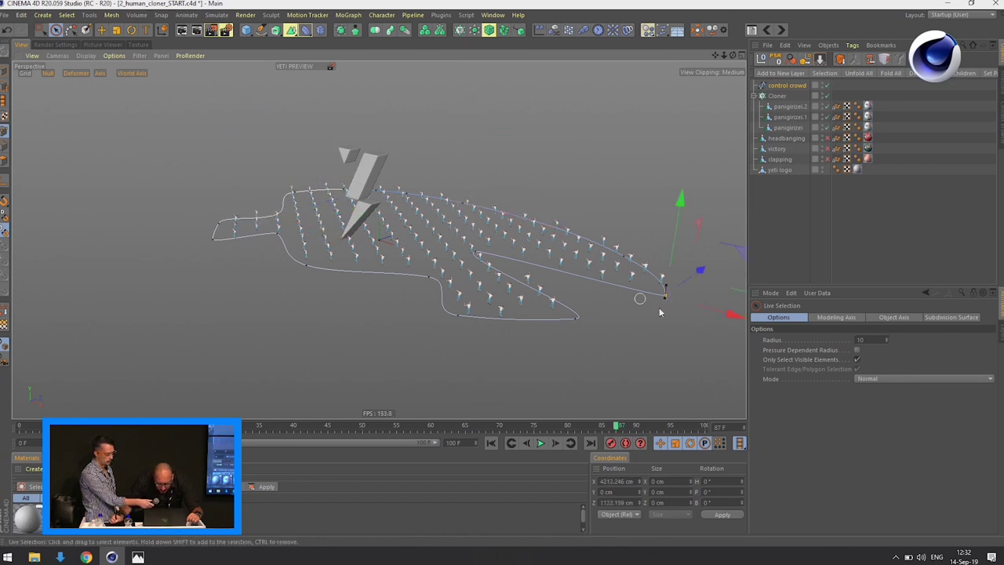
pyautogui.moveTo(709, 314); pyautogui.dragTo(488, 251)
# Step: Play the crowd animation and select the headbanging and victory dancers
pyautogui.moveTo(725, 59); pyautogui.dragTo(725, 91)
pyautogui.click(540, 443)
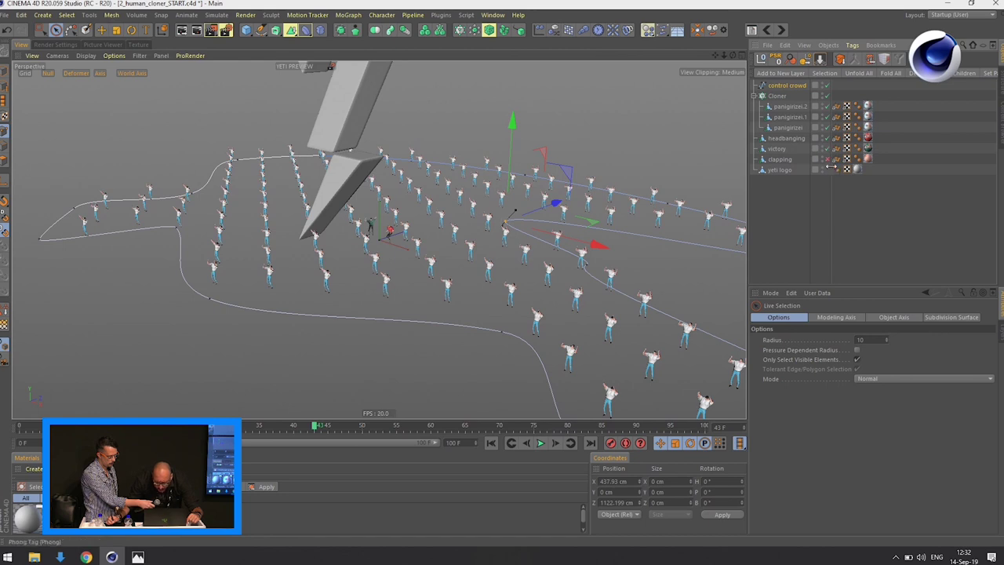
pyautogui.click(781, 141)
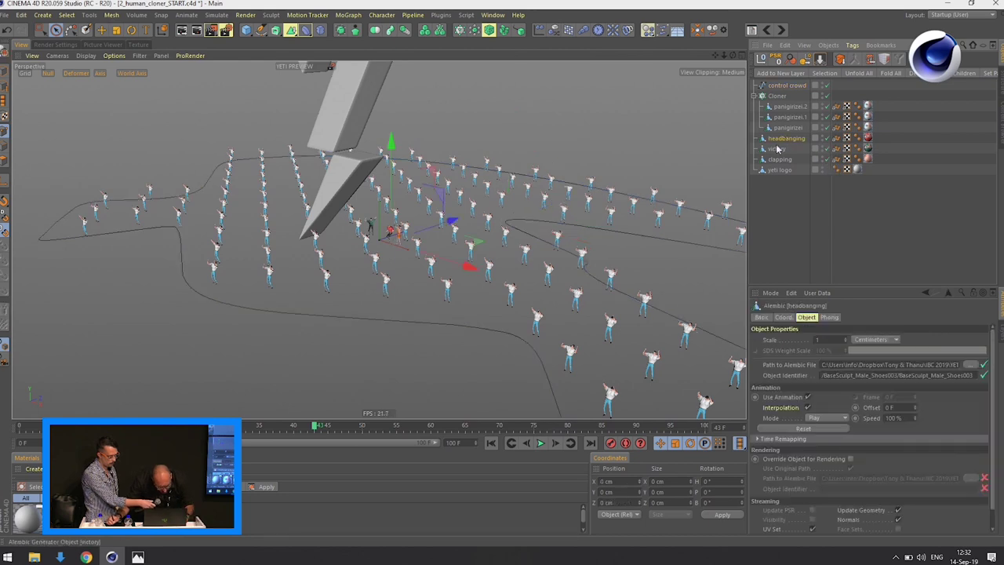
pyautogui.keyDown('ctrl'); pyautogui.click(776, 149); pyautogui.keyUp('ctrl')
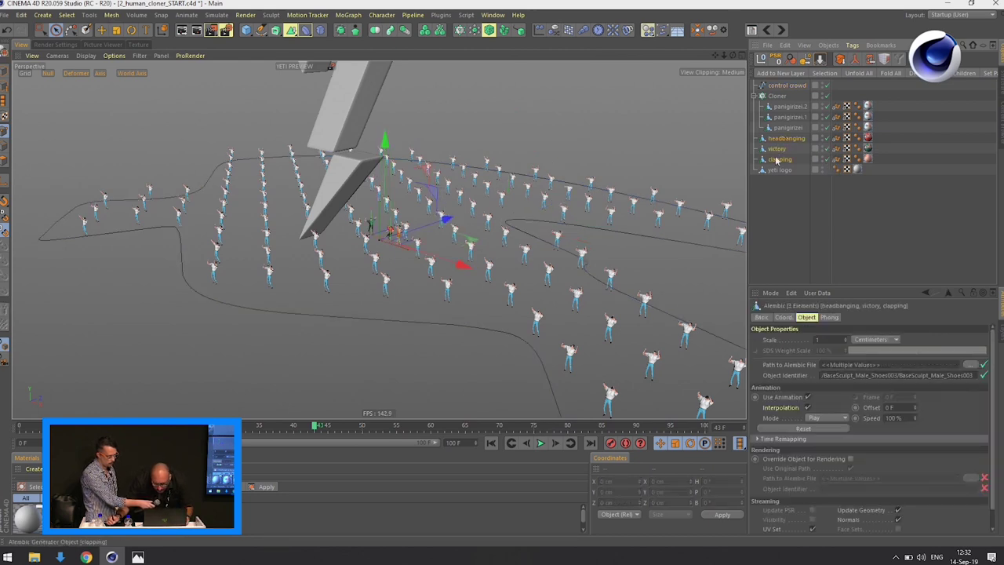
# Step: Move headbanging, victory and clapping into the Cloner and set Clones to Random
pyautogui.moveTo(799, 104); pyautogui.dragTo(781, 96)
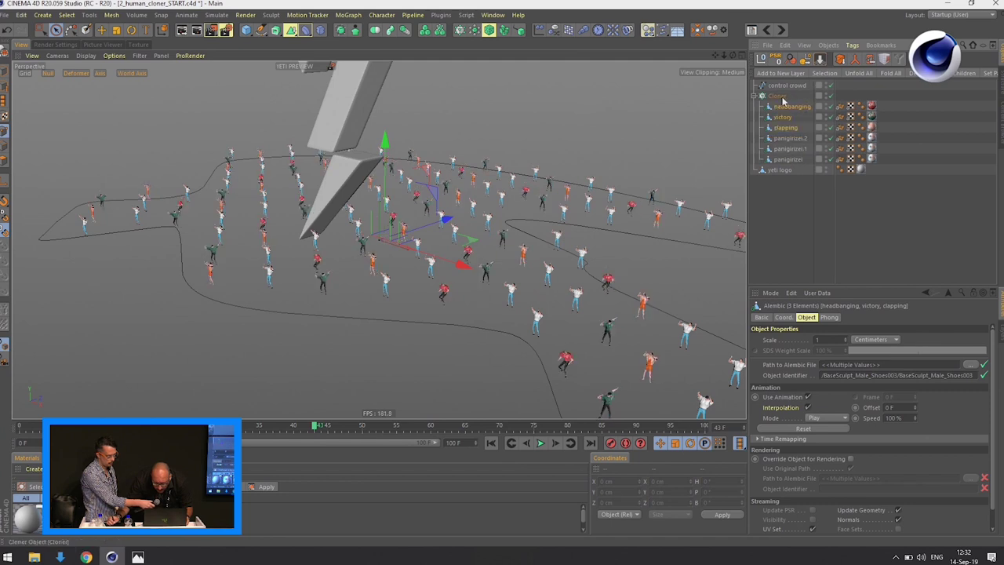
pyautogui.click(778, 96)
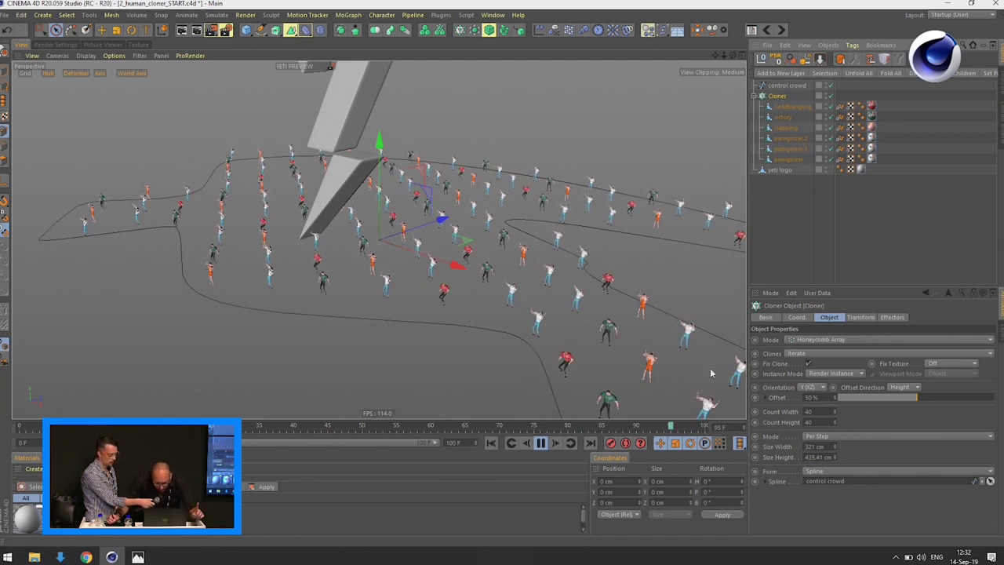
pyautogui.click(803, 355)
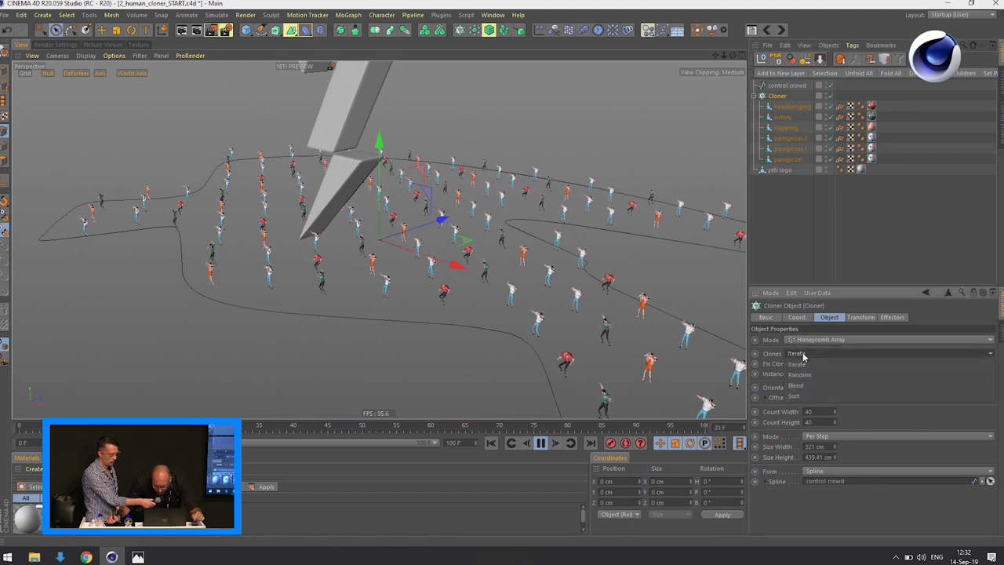
pyautogui.click(792, 377)
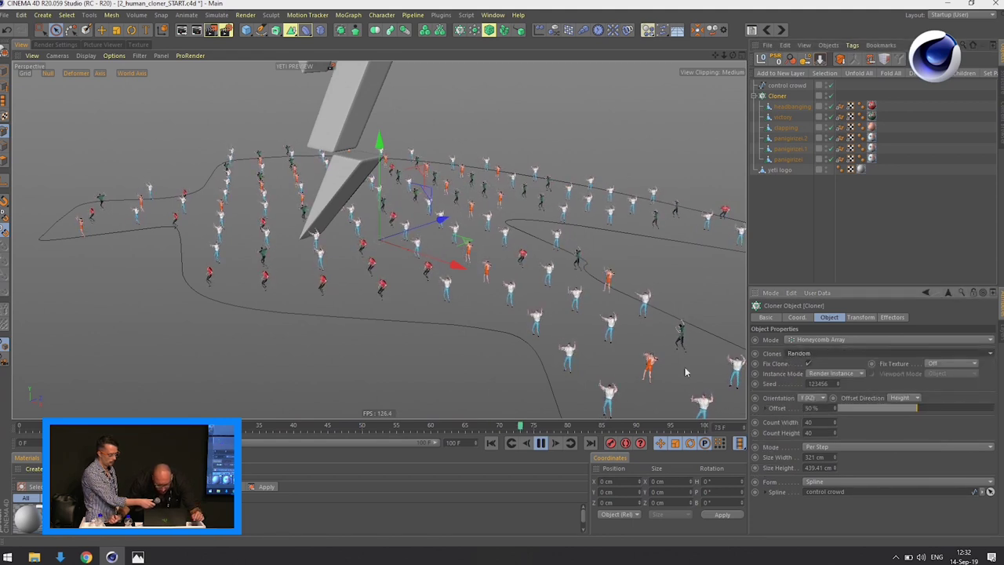
pyautogui.moveTo(728, 54); pyautogui.dragTo(552, 126)
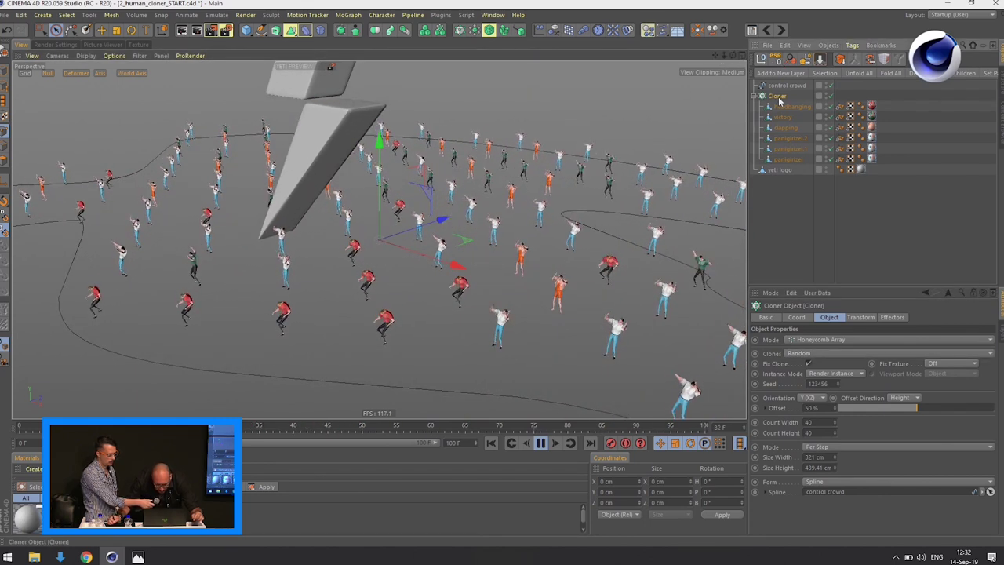
# Step: Add a Random effector to the scene through the command search
pyautogui.hotkey('shift', 'c')
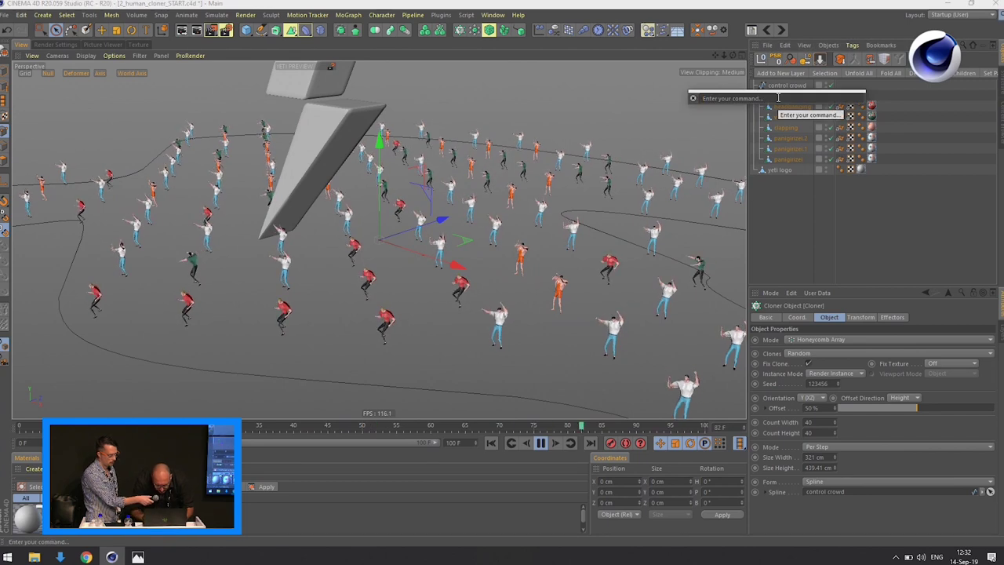
pyautogui.write('mc')
pyautogui.press('BackSpace')
pyautogui.press('BackSpace')
pyautogui.write('andom')
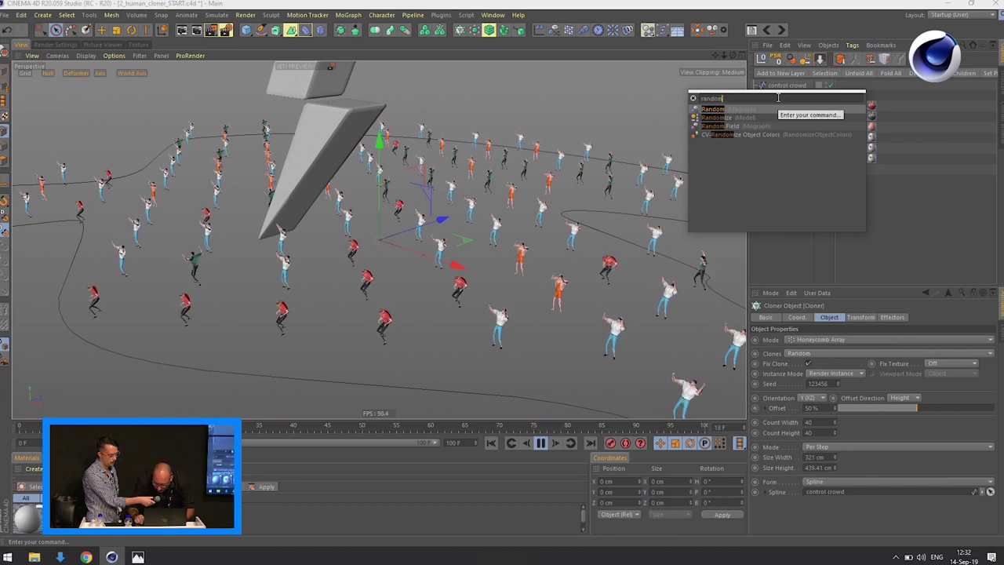
pyautogui.press('Return')
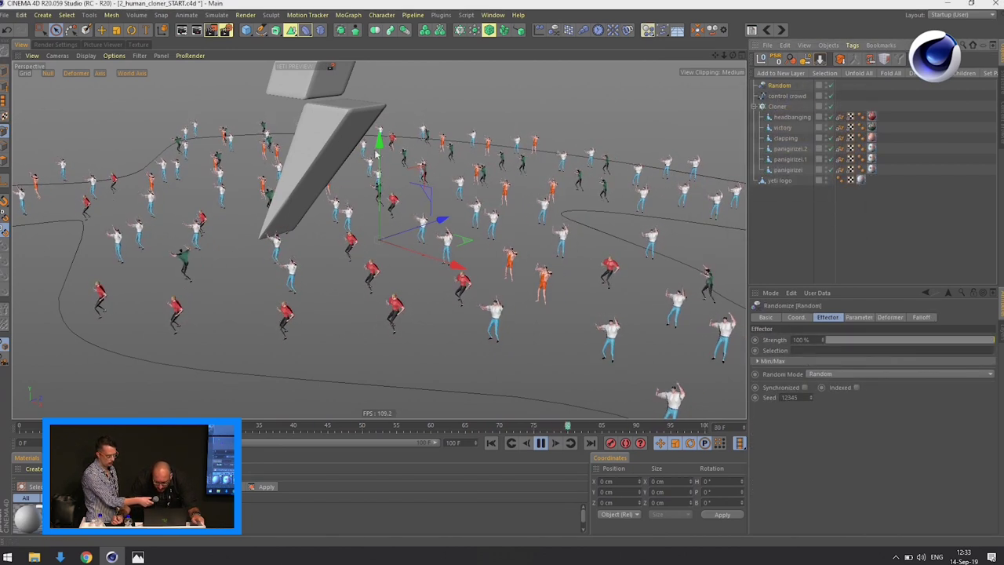
# Step: Switch the Random effector from position to uniform scale variation with an amount of 2
pyautogui.click(775, 106)
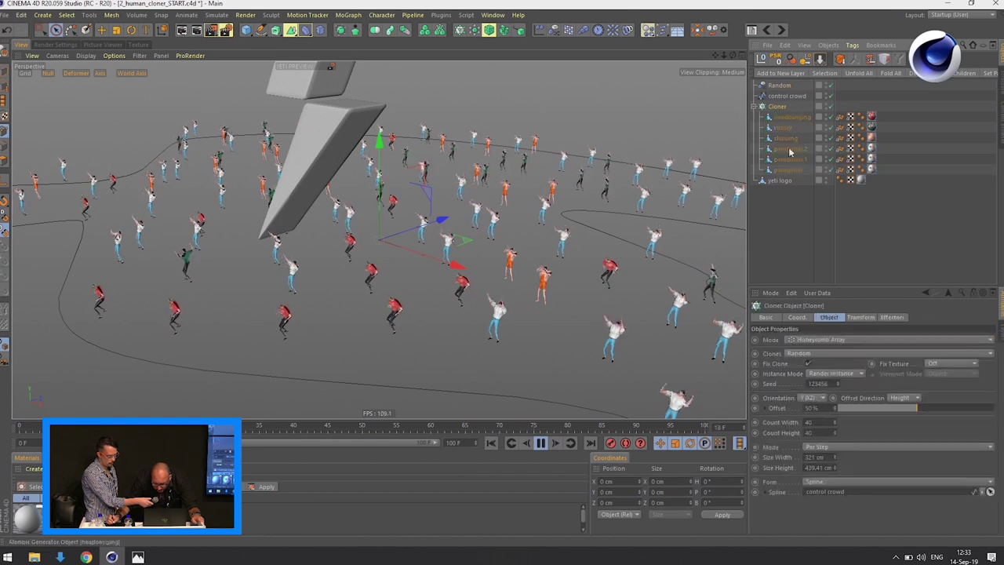
pyautogui.click(891, 318)
pyautogui.click(777, 86)
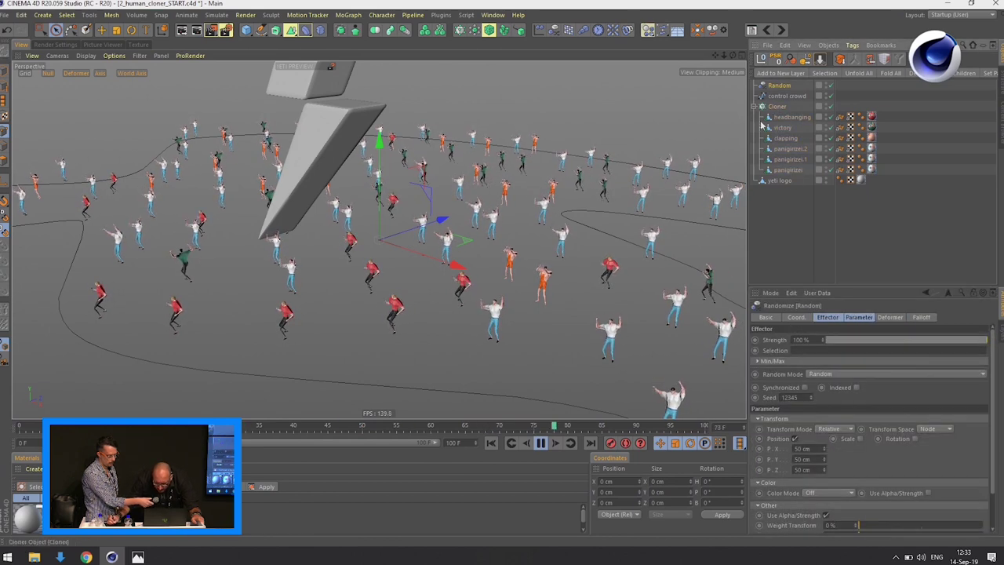
pyautogui.click(794, 439)
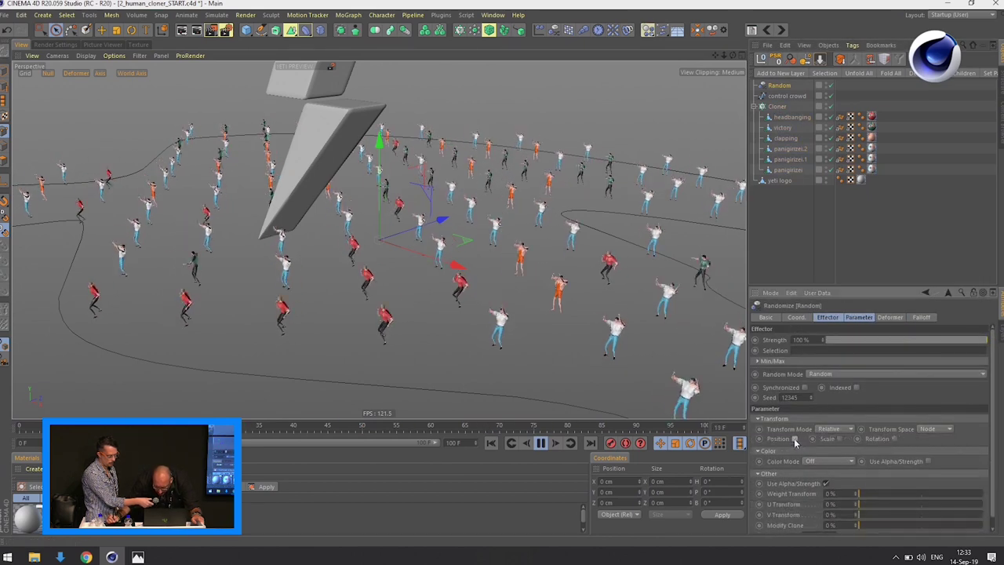
pyautogui.click(840, 439)
pyautogui.click(867, 479)
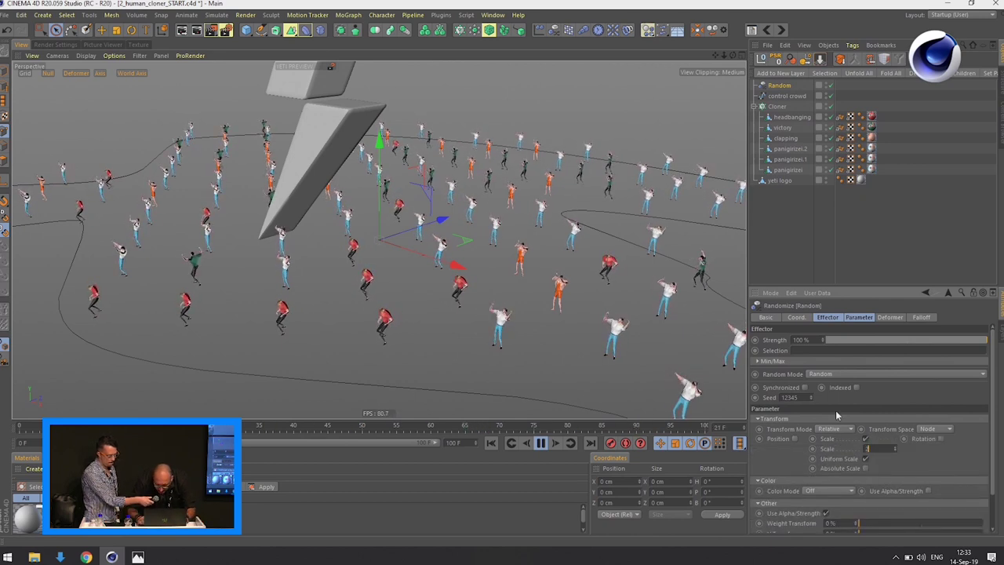
pyautogui.write('2')
pyautogui.press('Return')
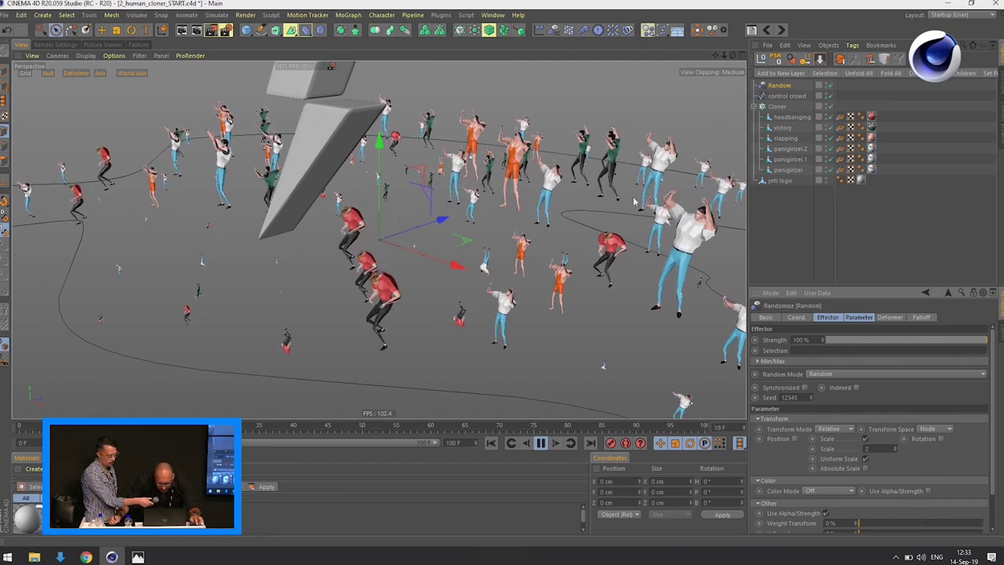
# Step: Set the Random effector's Min/Max Minimum to 0 %
pyautogui.moveTo(732, 59); pyautogui.dragTo(726, 42)
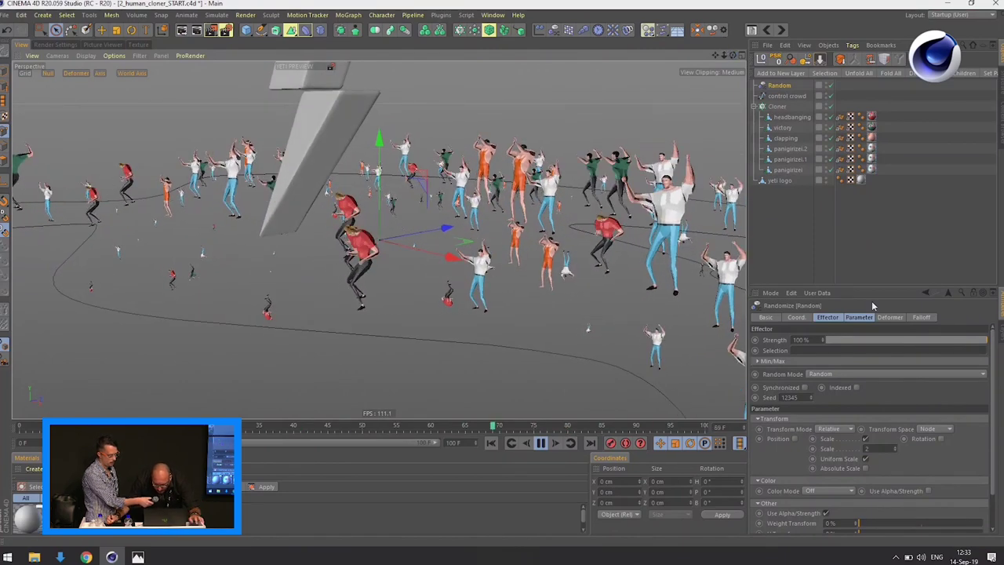
pyautogui.click(829, 317)
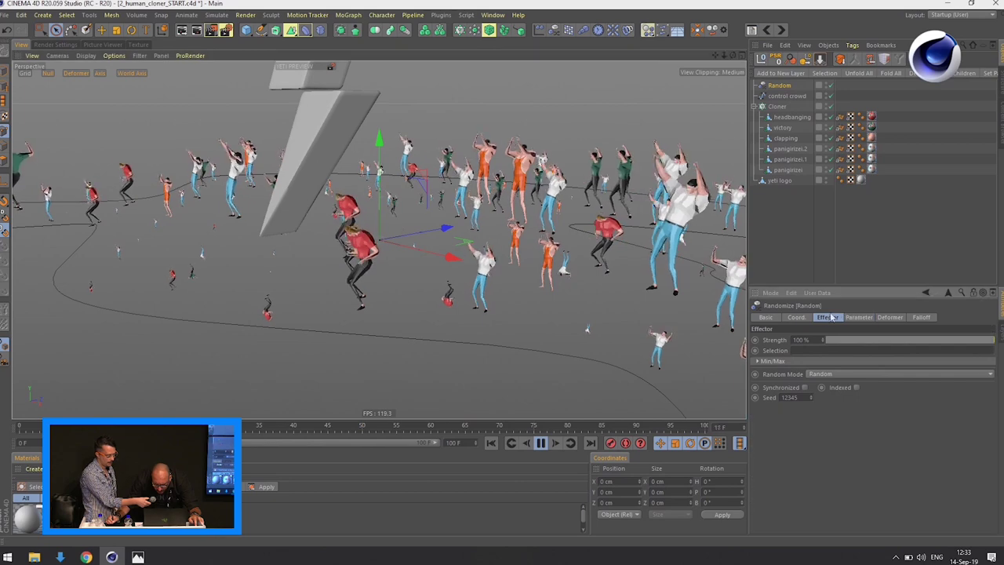
pyautogui.click(765, 362)
pyautogui.doubleClick(806, 382)
pyautogui.write('0')
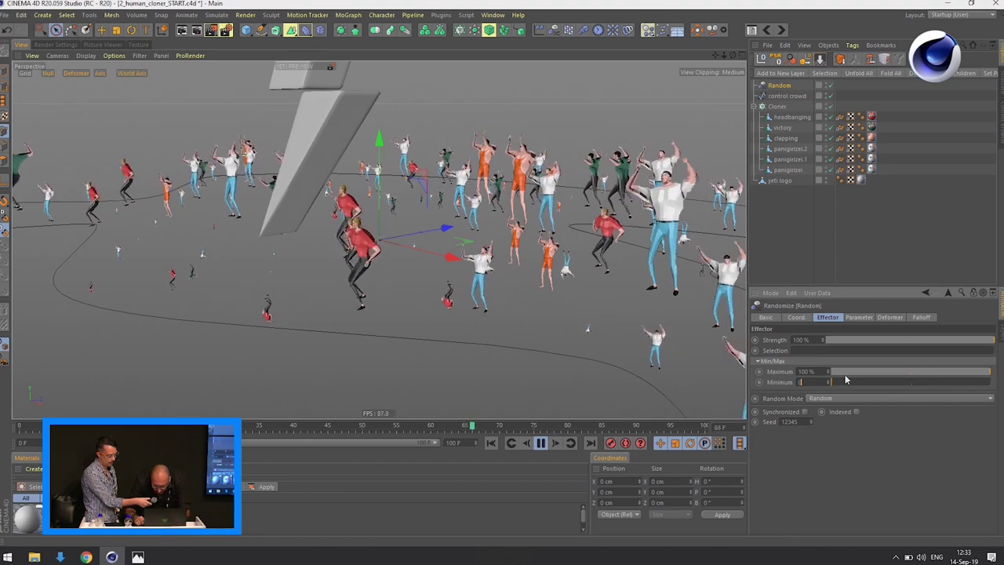
pyautogui.press('Return')
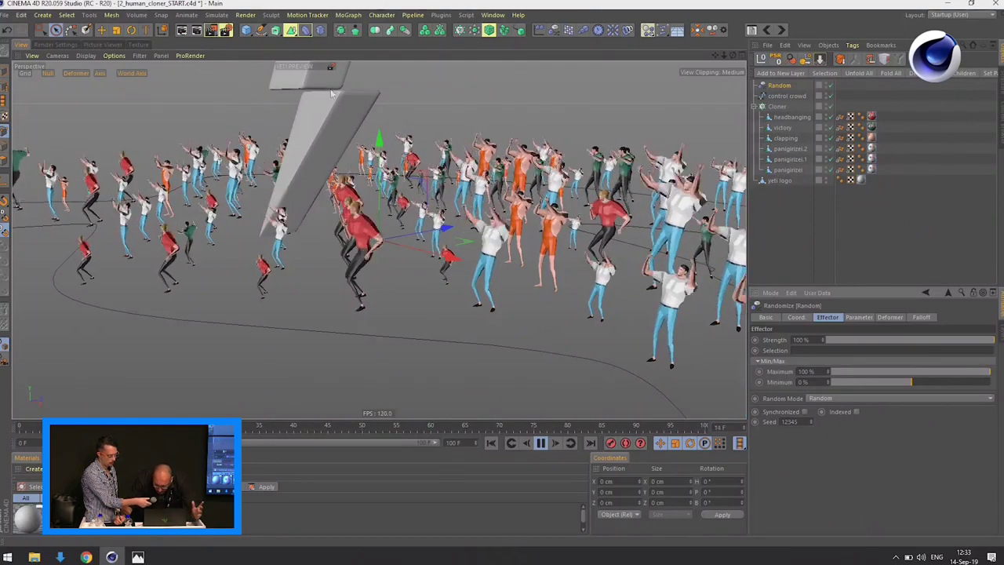
pyautogui.keyDown('alt'); pyautogui.moveTo(706, 54); pyautogui.dragTo(679, 96, button='right'); pyautogui.keyUp('alt')
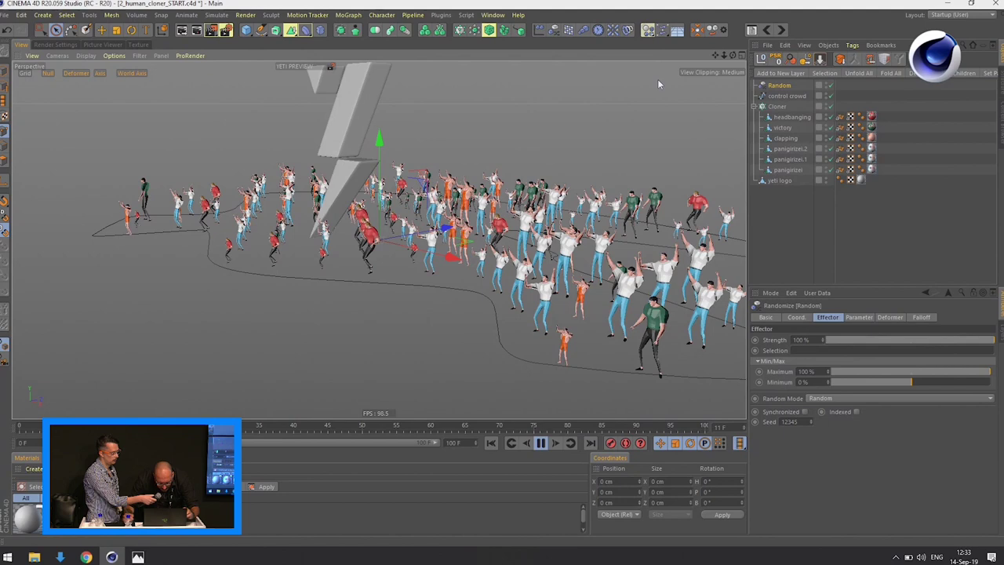
# Step: Create a Target effector and add it to the Cloner's Effectors list
pyautogui.hotkey('shift', 'c')
pyautogui.write('target')
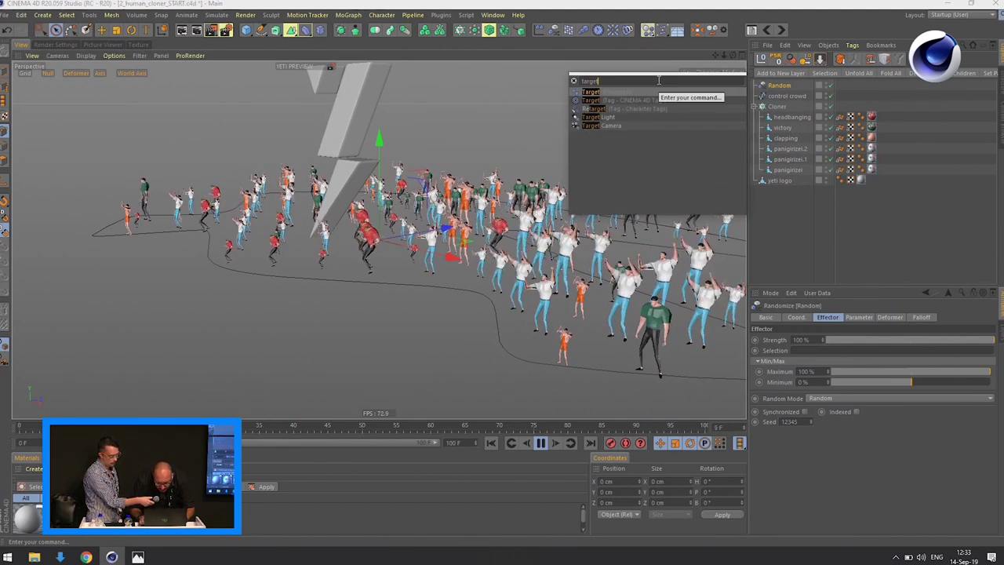
pyautogui.press('Return')
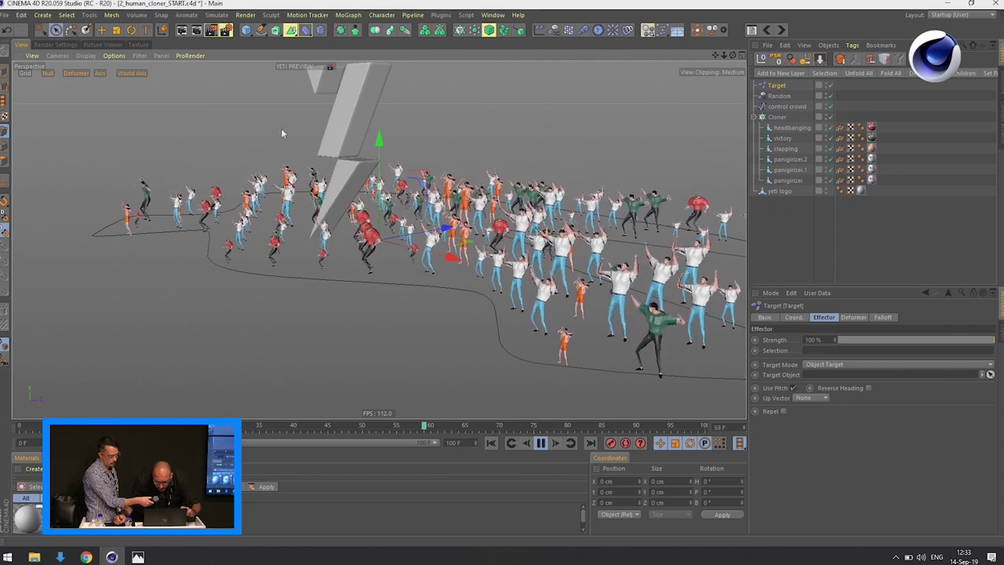
pyautogui.click(777, 117)
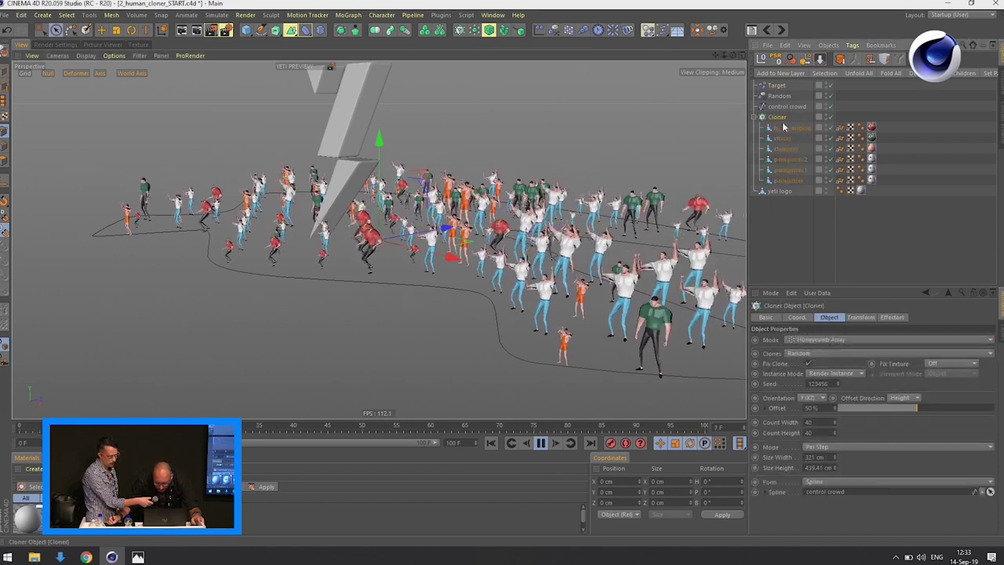
pyautogui.click(892, 317)
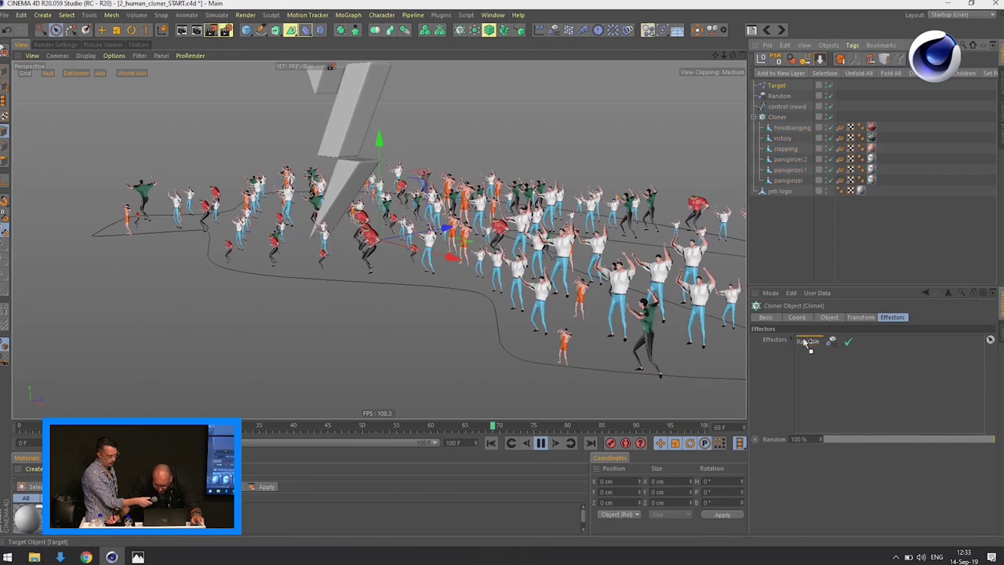
pyautogui.moveTo(803, 341); pyautogui.dragTo(805, 342)
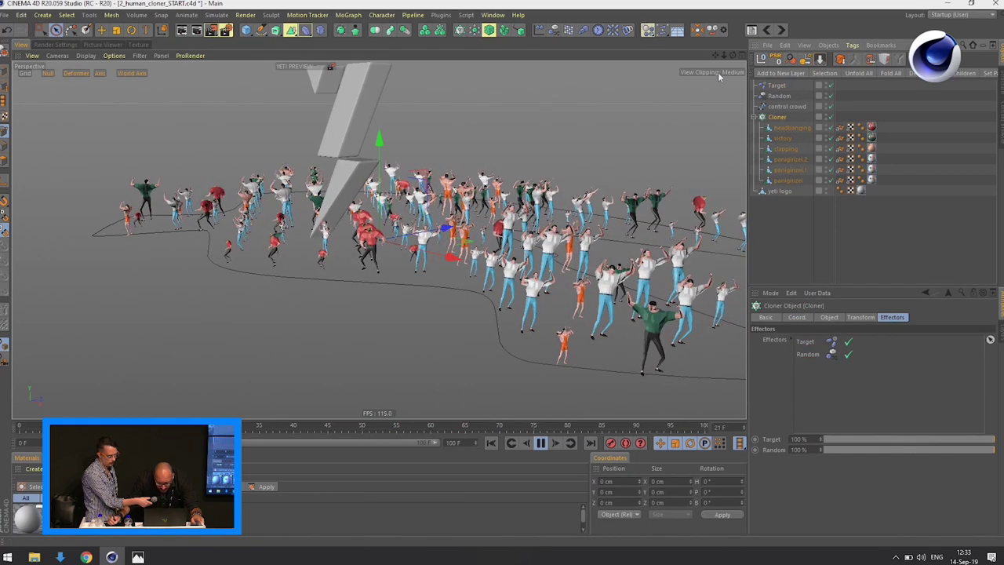
# Step: Enable Reverse Heading on the Target effector and move the target up and left
pyautogui.scroll(3, 722, 71)
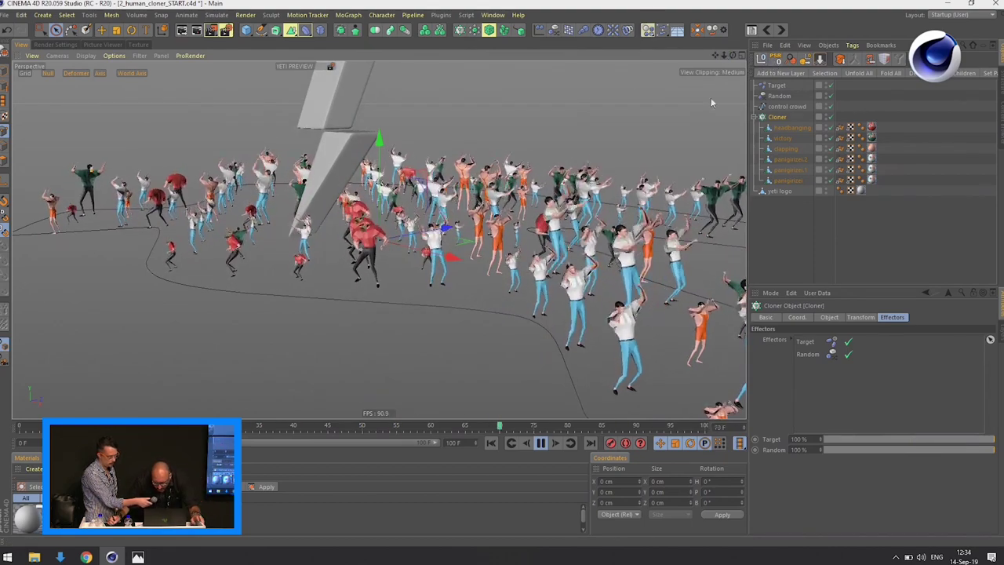
pyautogui.click(777, 85)
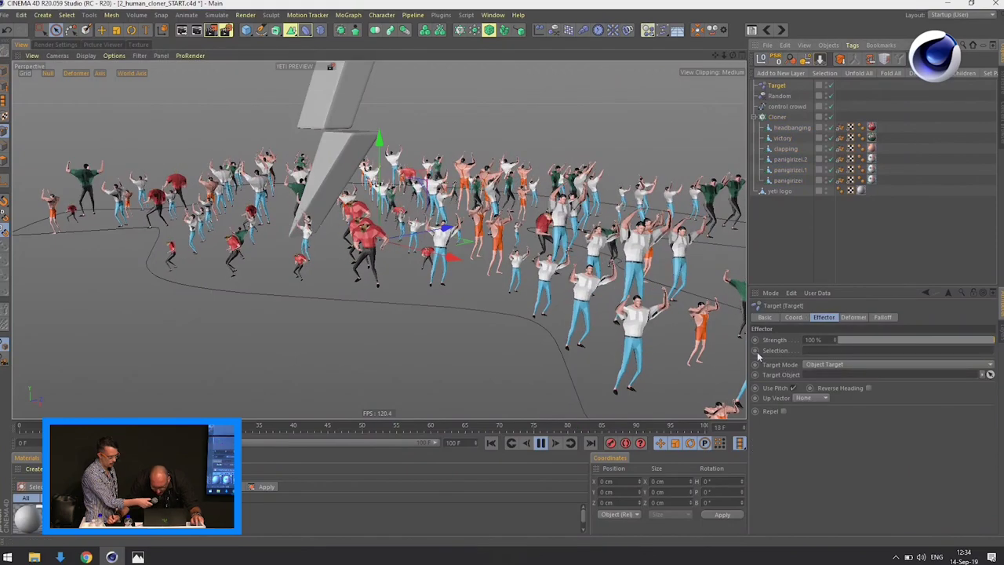
pyautogui.click(868, 387)
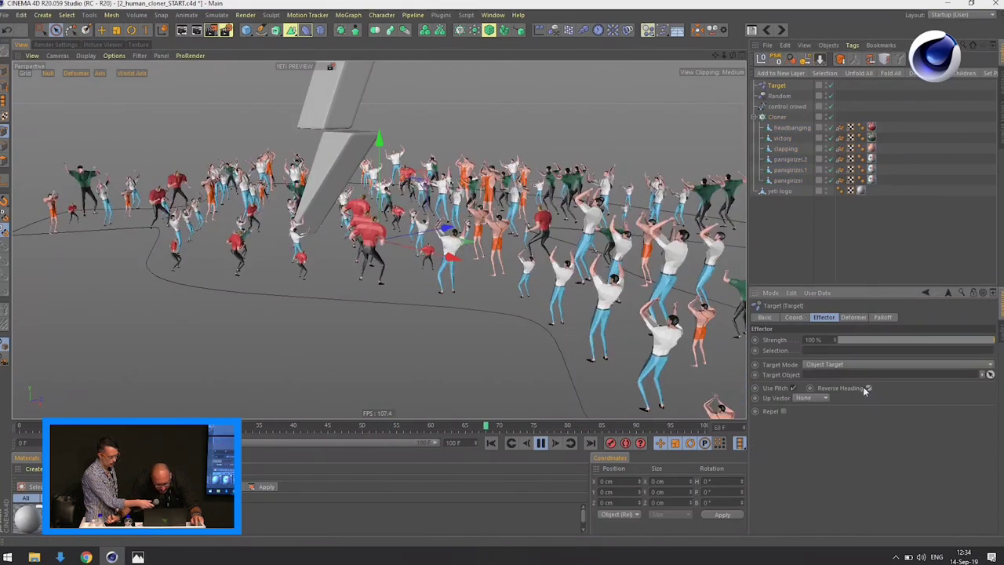
pyautogui.moveTo(732, 55); pyautogui.dragTo(704, 78)
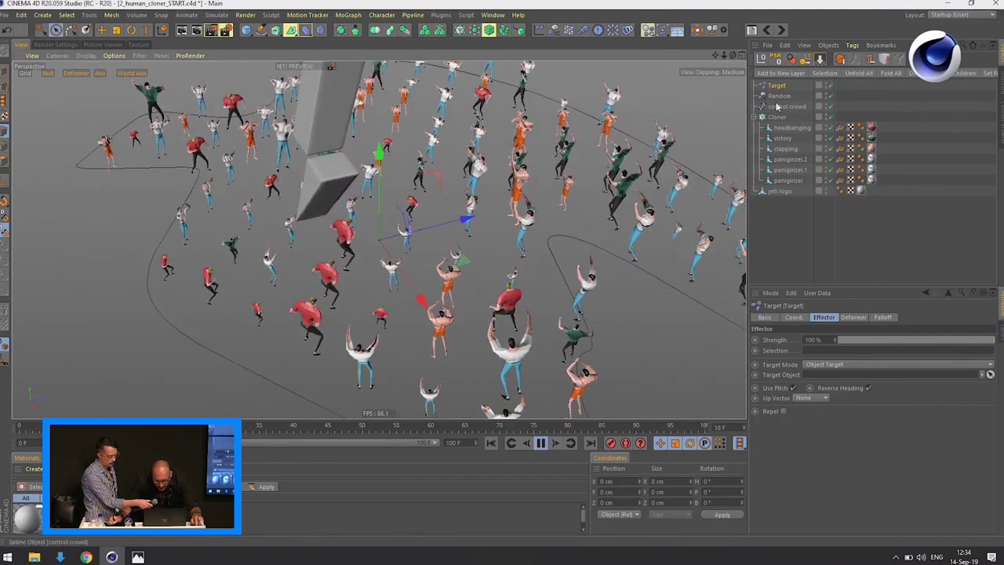
pyautogui.moveTo(407, 281); pyautogui.dragTo(400, 178)
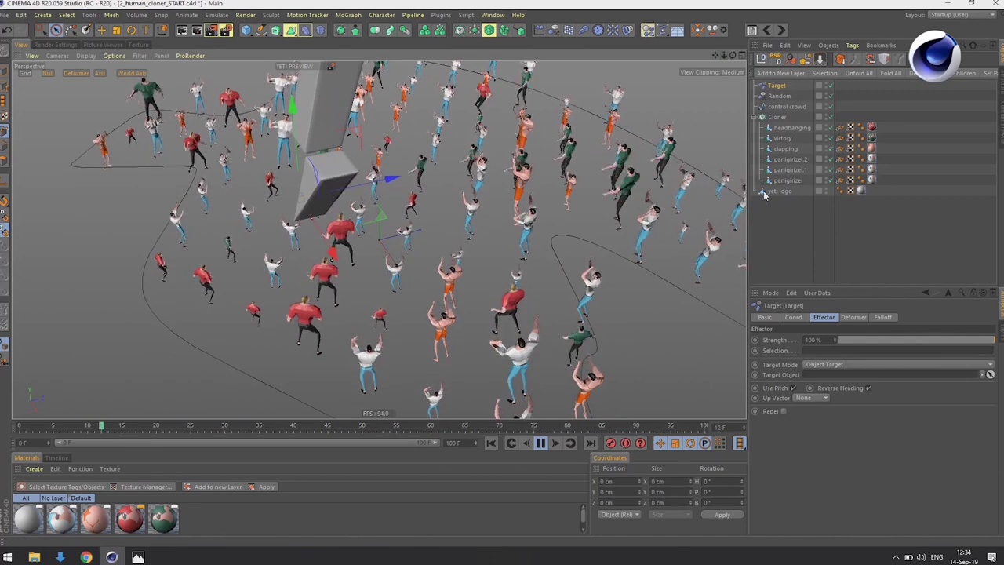
# Step: Set the Cloner's Count Width and Count Height to 50
pyautogui.click(786, 119)
pyautogui.click(829, 318)
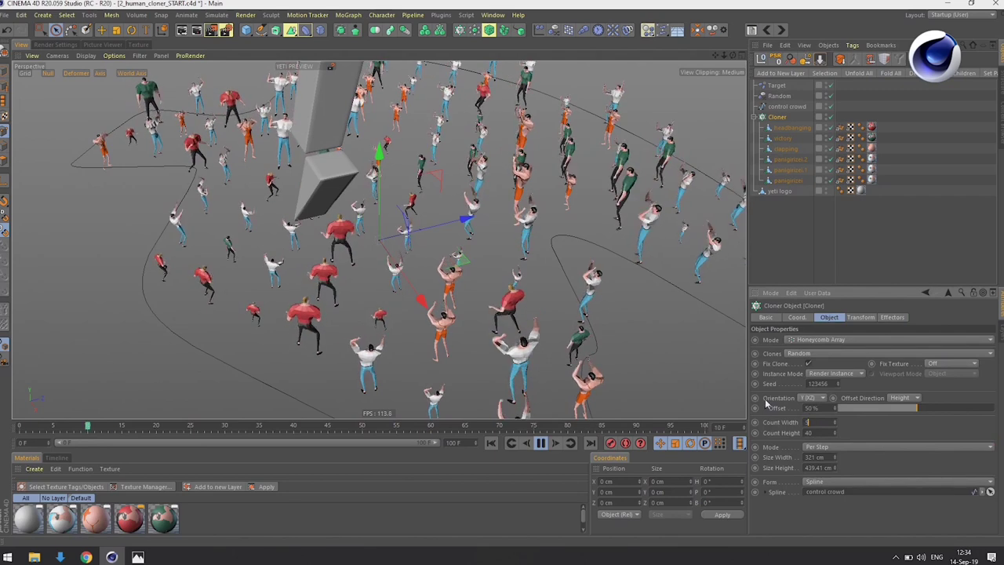
pyautogui.press('Tab')
pyautogui.press('Return')
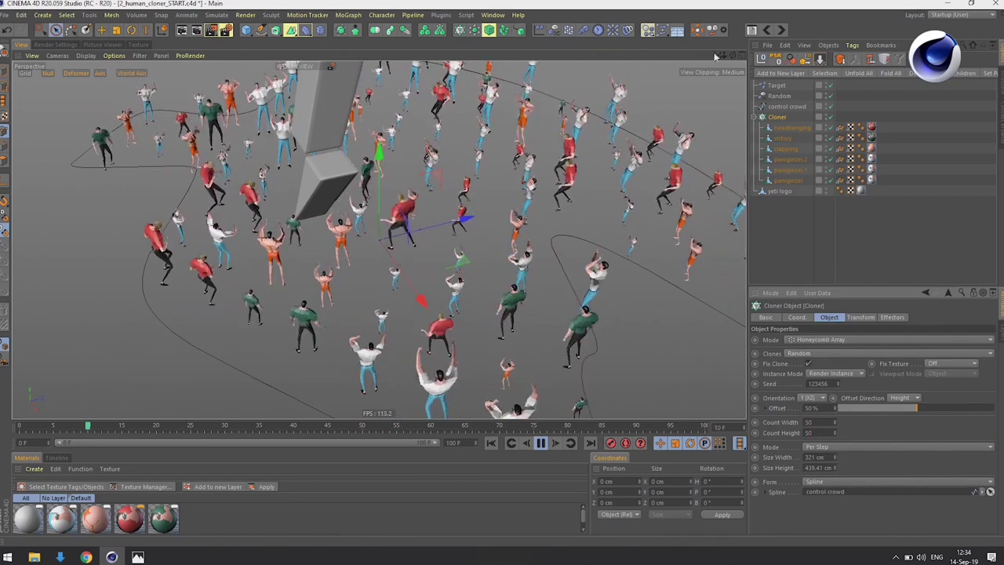
pyautogui.moveTo(739, 56); pyautogui.dragTo(765, 61)
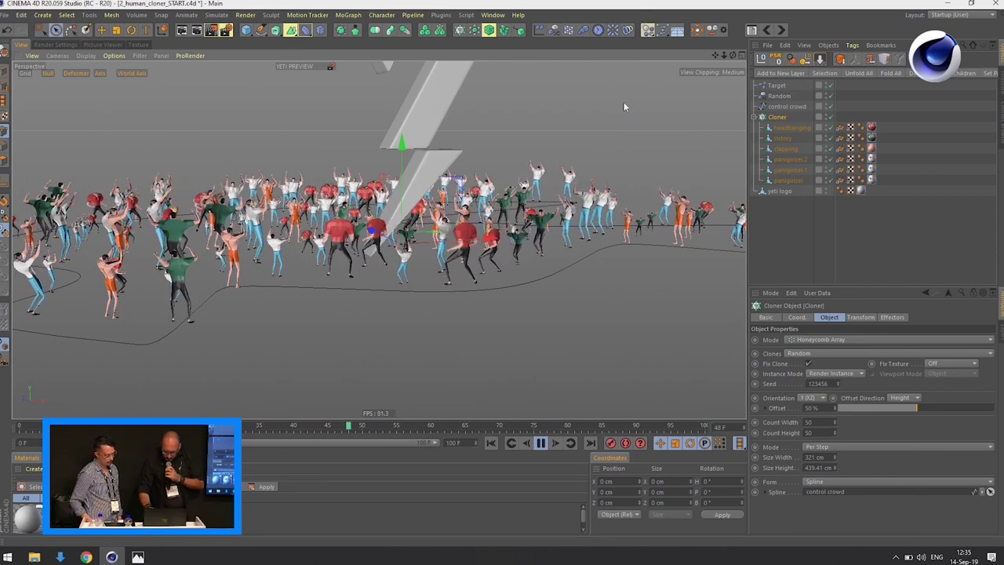
# Step: Switch back to the Keynote presentation in Chrome and advance two slides to the FRUITLESS breakdown
pyautogui.press('super+Tab')
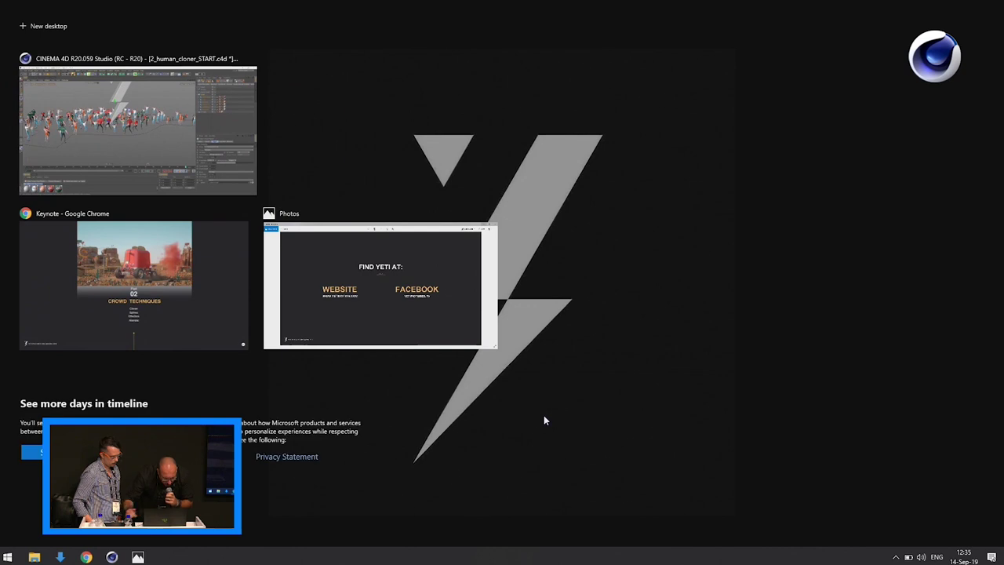
pyautogui.click(157, 254)
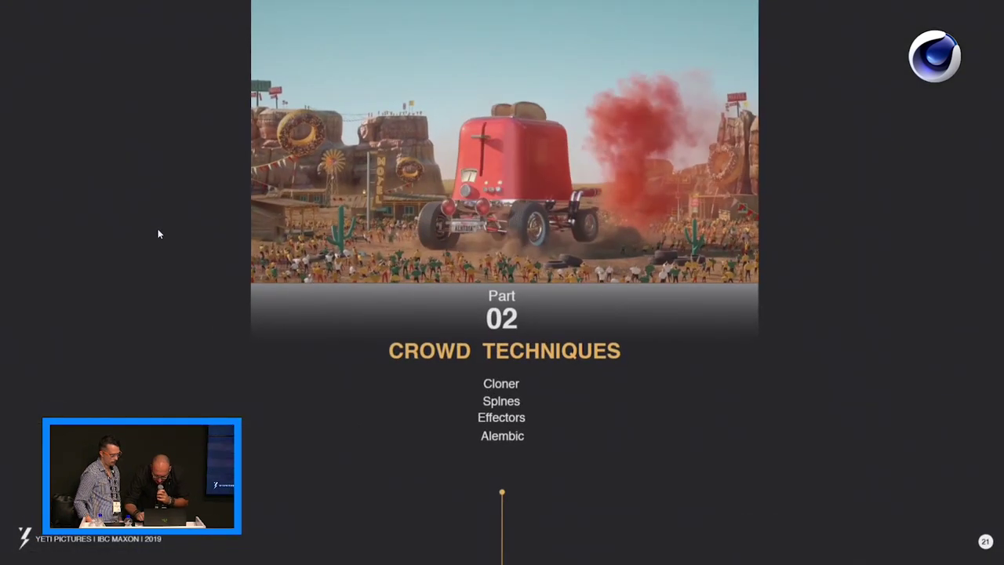
pyautogui.press('Right')
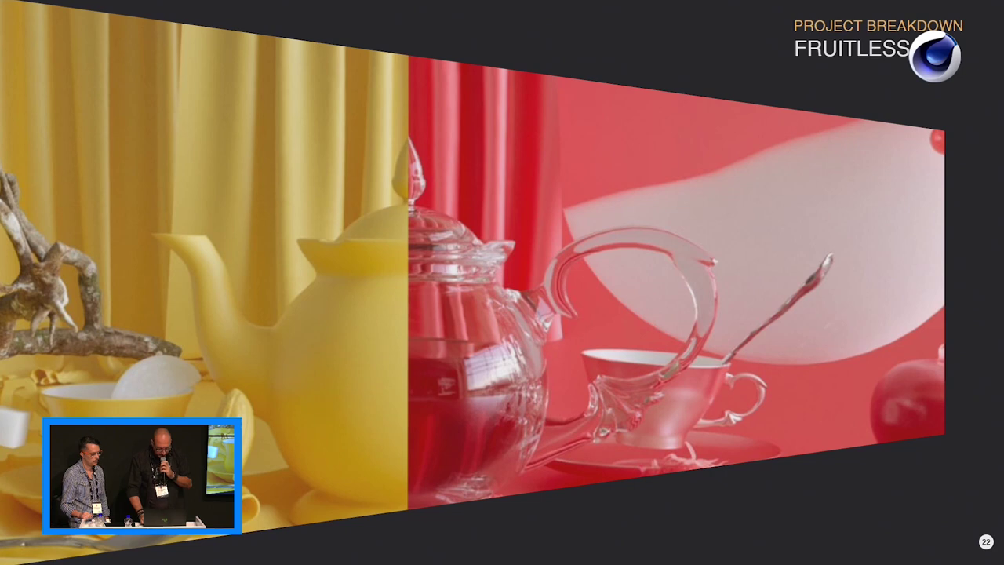
pyautogui.press('Right')
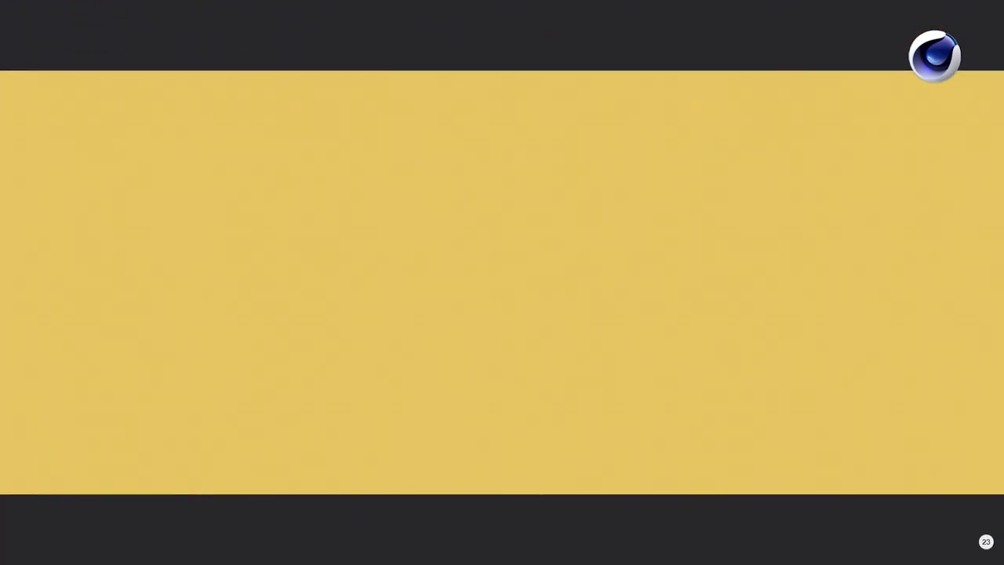
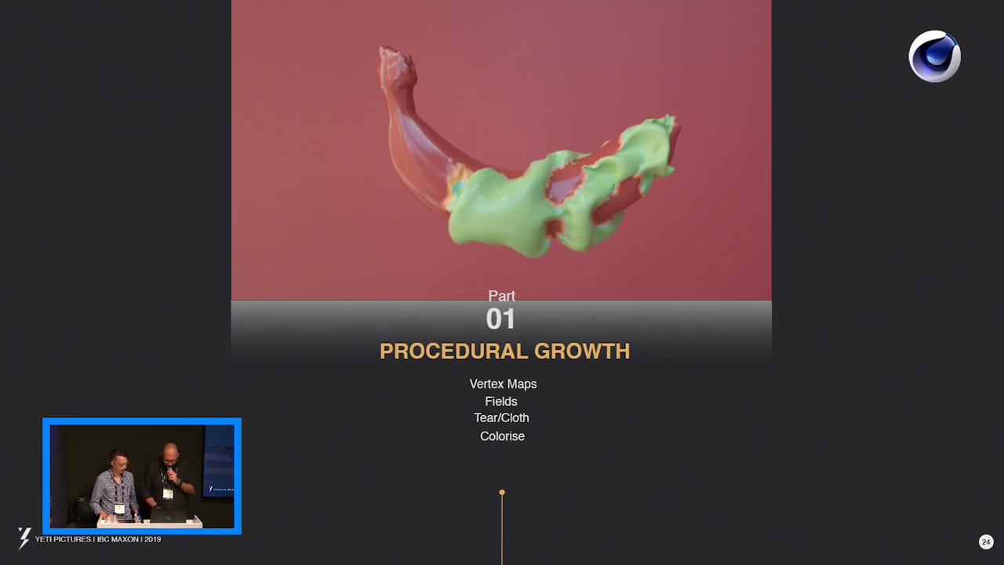
# Step: Switch to Cinema 4D and bring up the open 3_banana_vertex_START.c4d project
pyautogui.press('super+Tab')
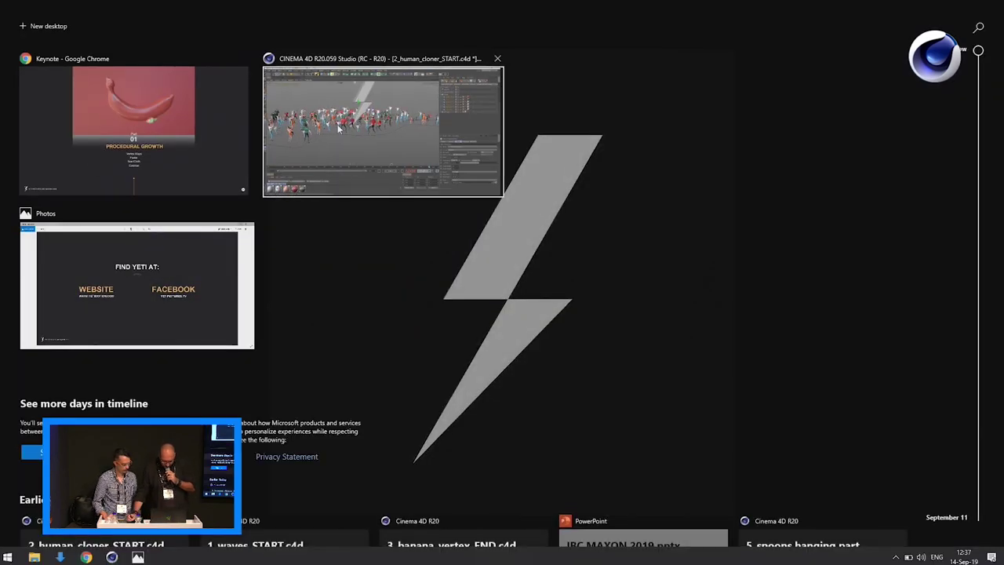
pyautogui.click(408, 116)
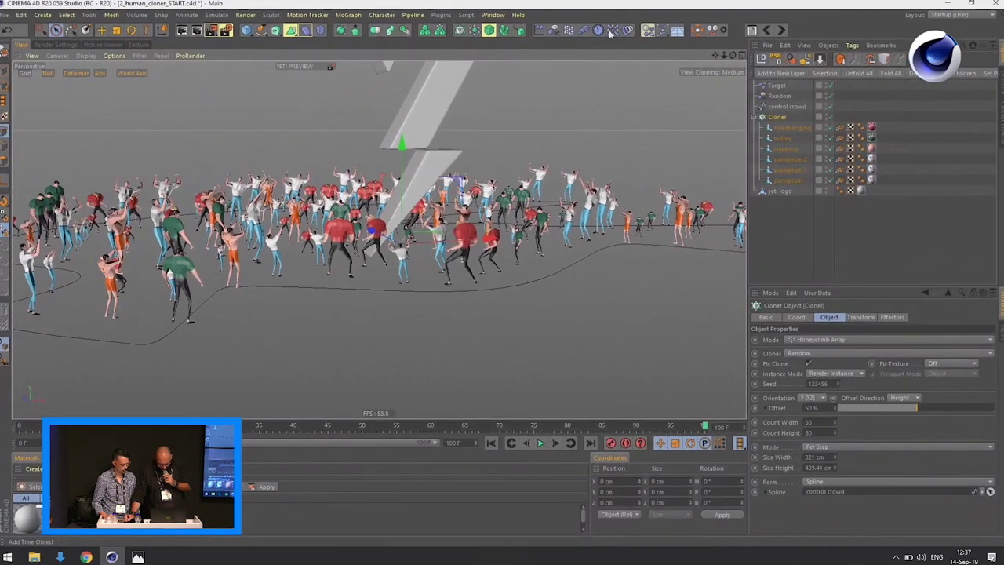
pyautogui.click(752, 31)
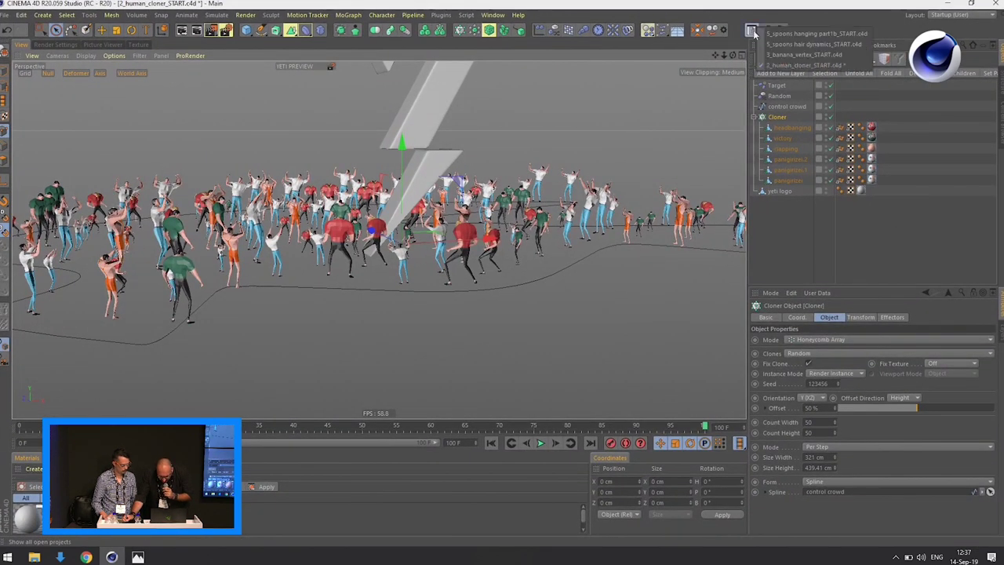
pyautogui.click(784, 56)
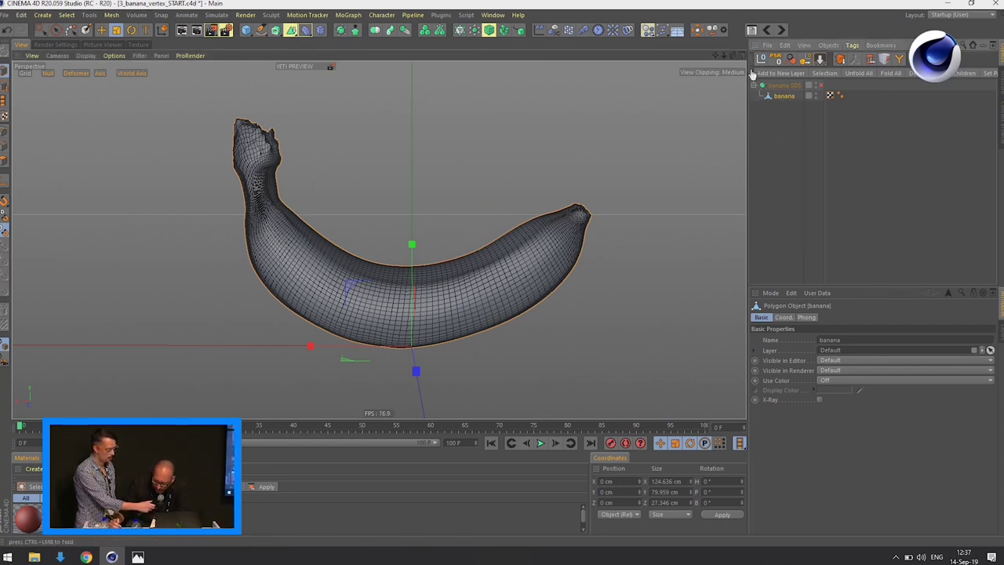
# Step: Add a Cloth simulation tag to the banana and briefly preview it
pyautogui.rightClick(786, 98)
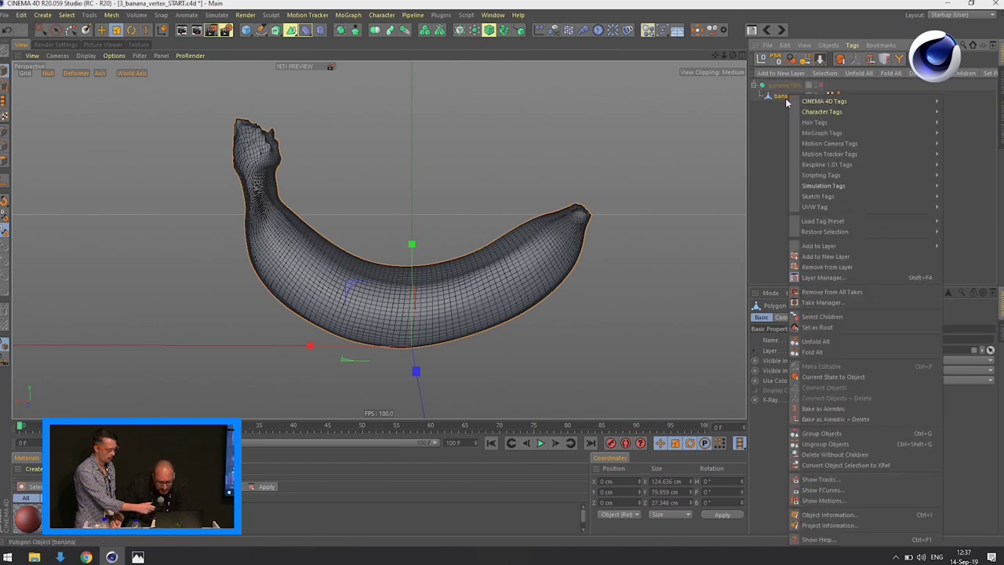
pyautogui.moveTo(841, 188)
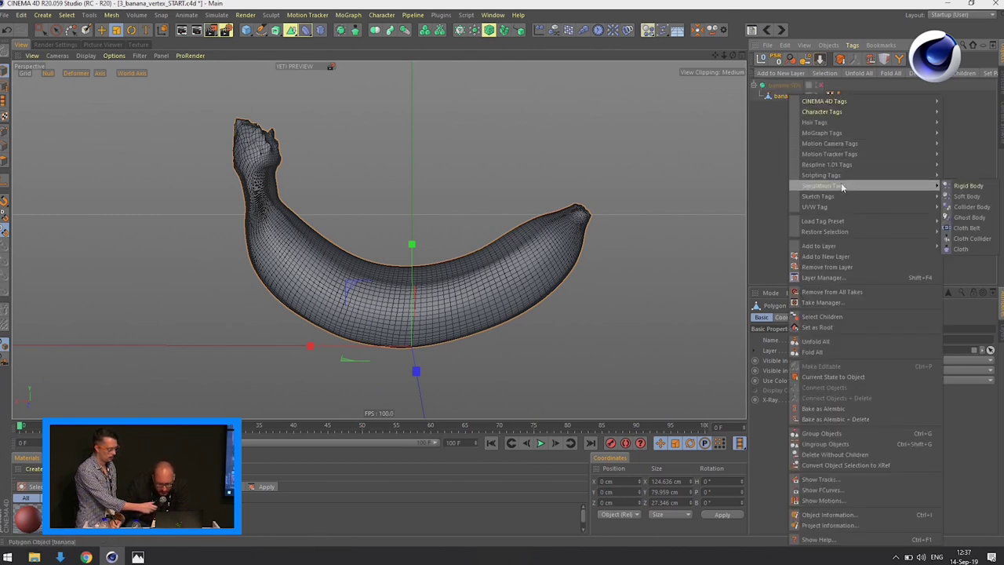
pyautogui.click(962, 249)
pyautogui.click(541, 444)
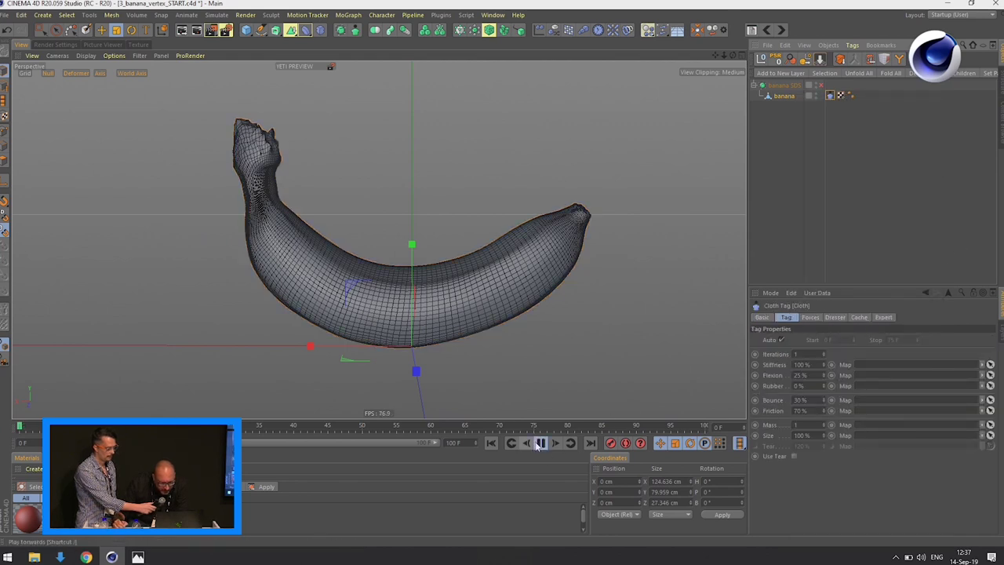
pyautogui.click(510, 443)
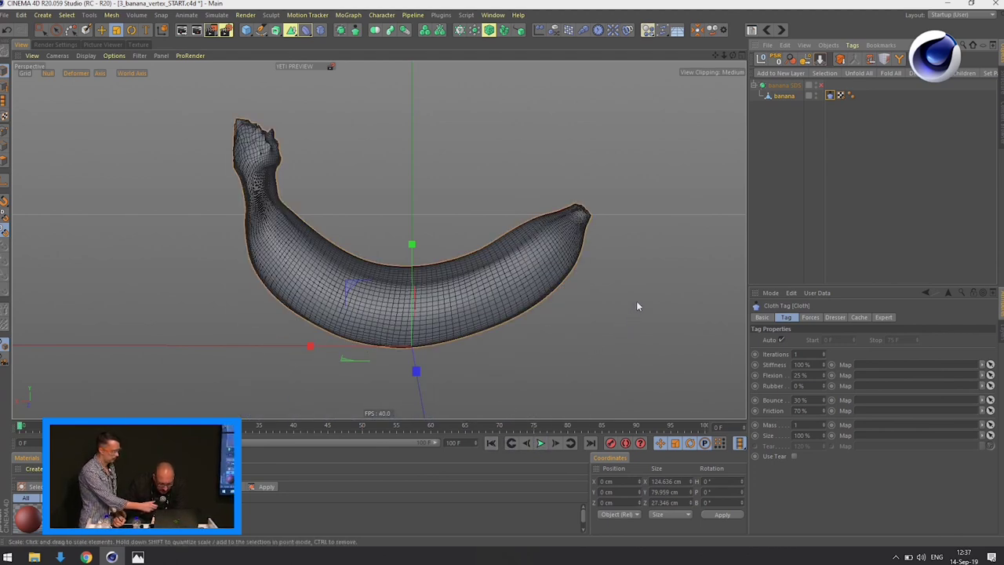
# Step: Set the cloth's Gravity to 0, Drag to 2 and Size to 150%
pyautogui.click(812, 318)
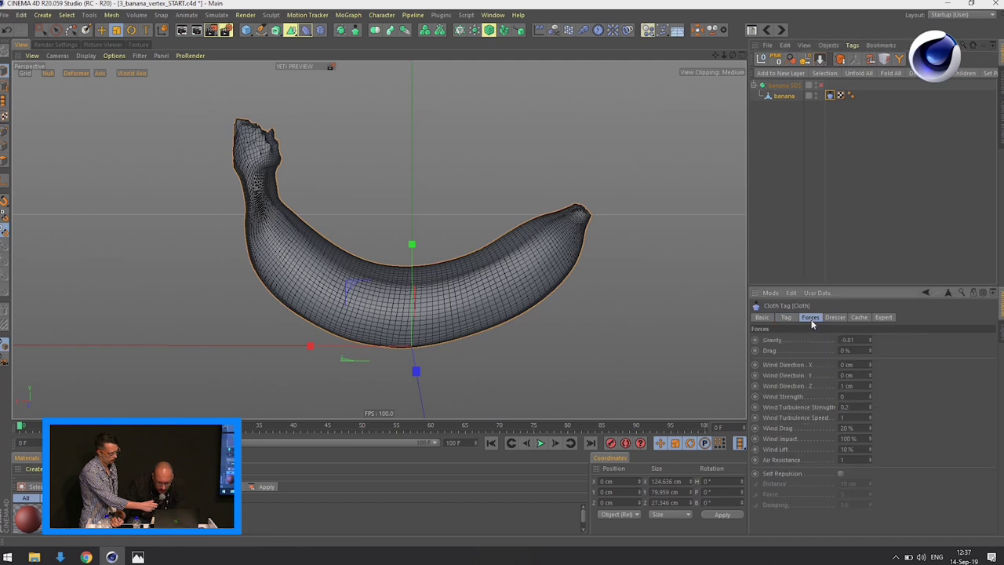
pyautogui.doubleClick(859, 340)
pyautogui.write('0')
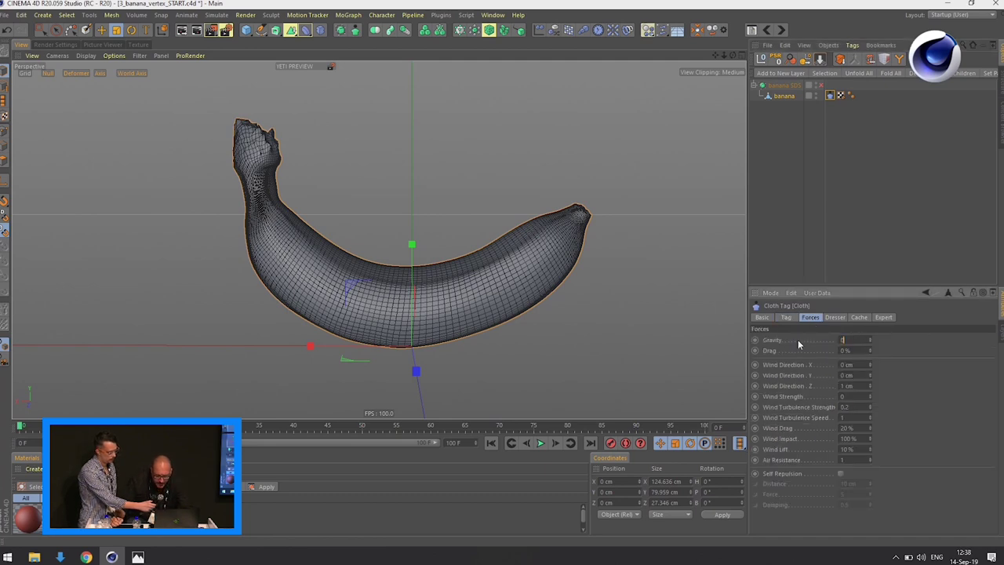
pyautogui.doubleClick(847, 350)
pyautogui.write('2')
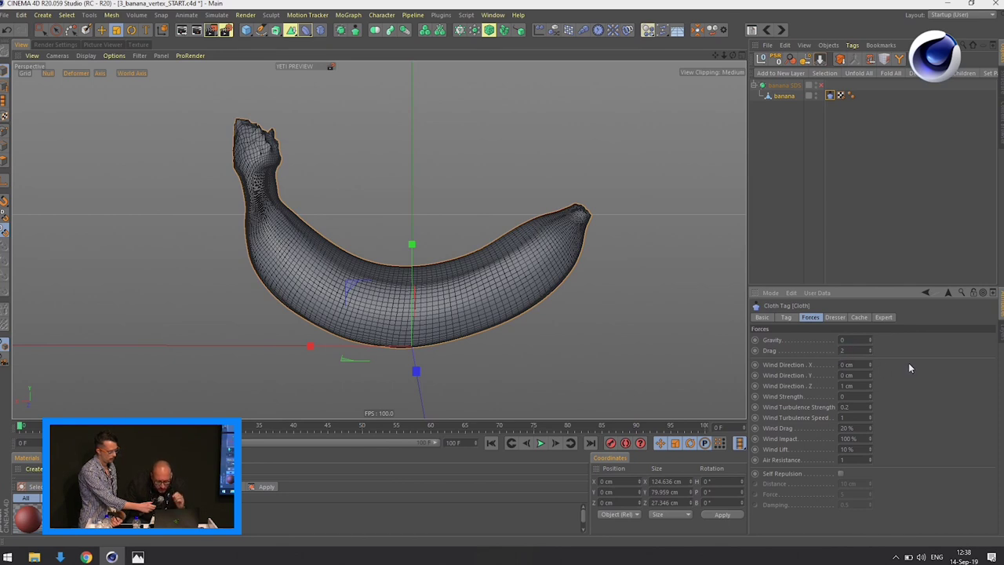
pyautogui.click(787, 318)
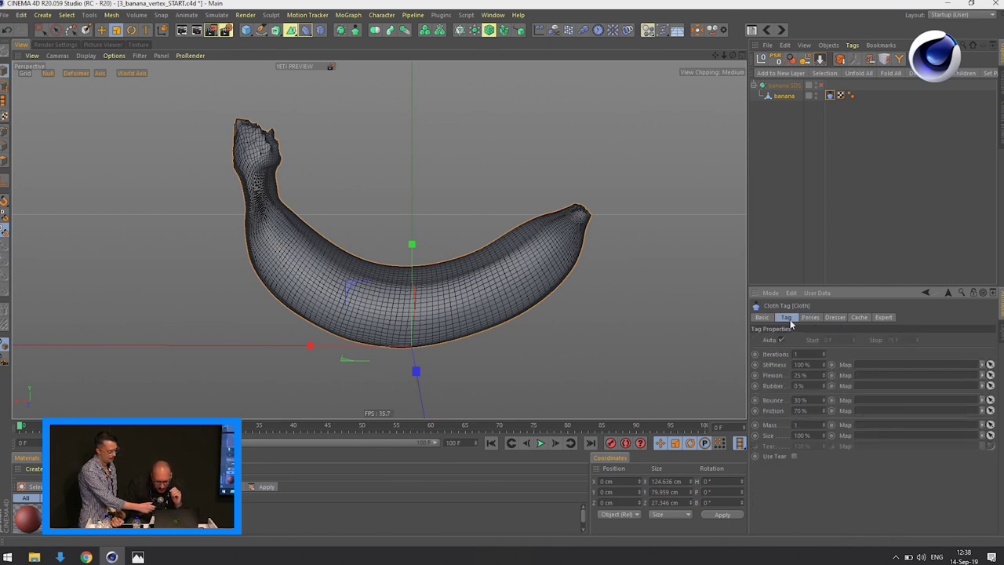
pyautogui.doubleClick(813, 433)
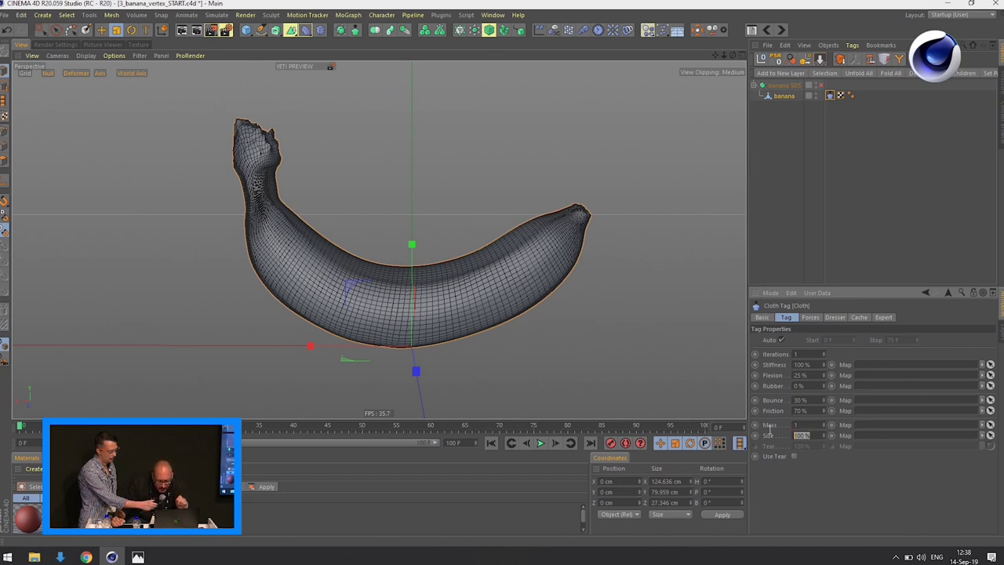
pyautogui.write('1')
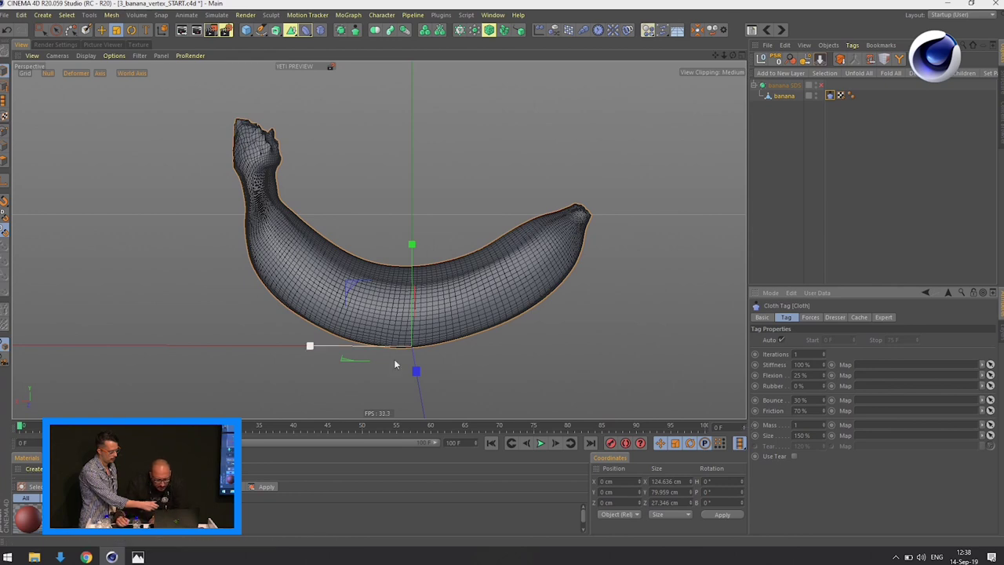
# Step: Play the cloth simulation with subdivision on, then rewind and turn subdivision off
pyautogui.click(540, 443)
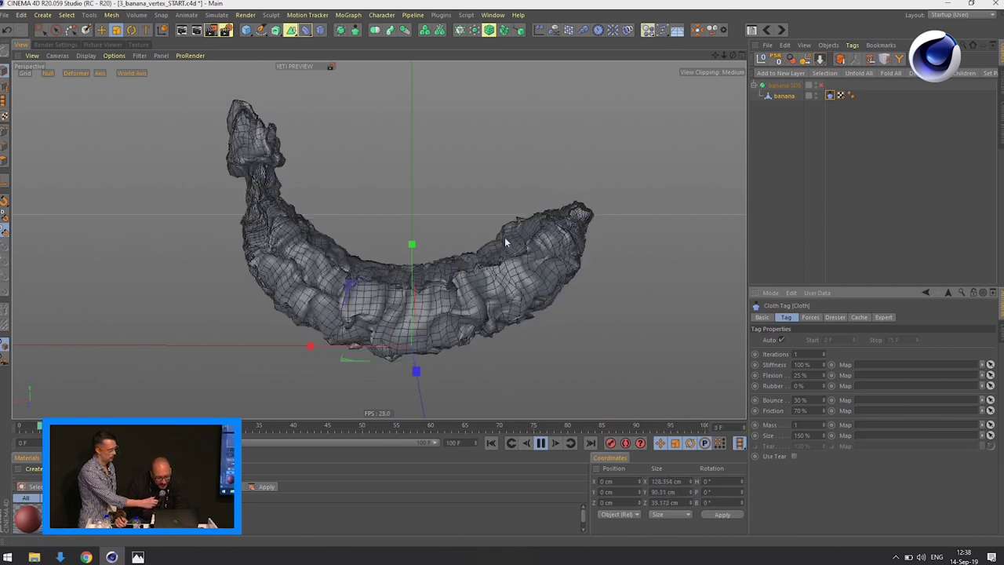
pyautogui.click(781, 85)
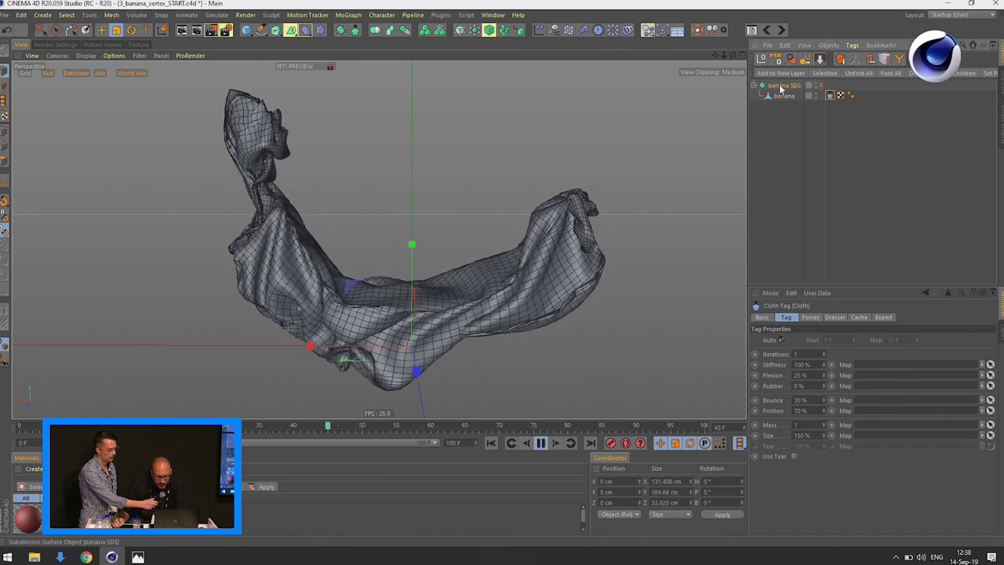
pyautogui.click(821, 84)
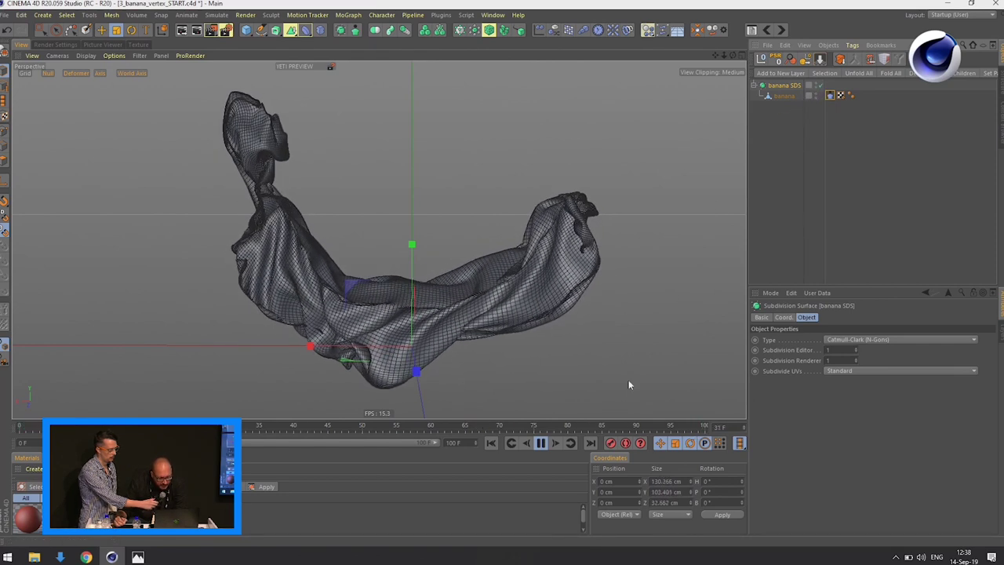
pyautogui.click(541, 443)
pyautogui.click(491, 443)
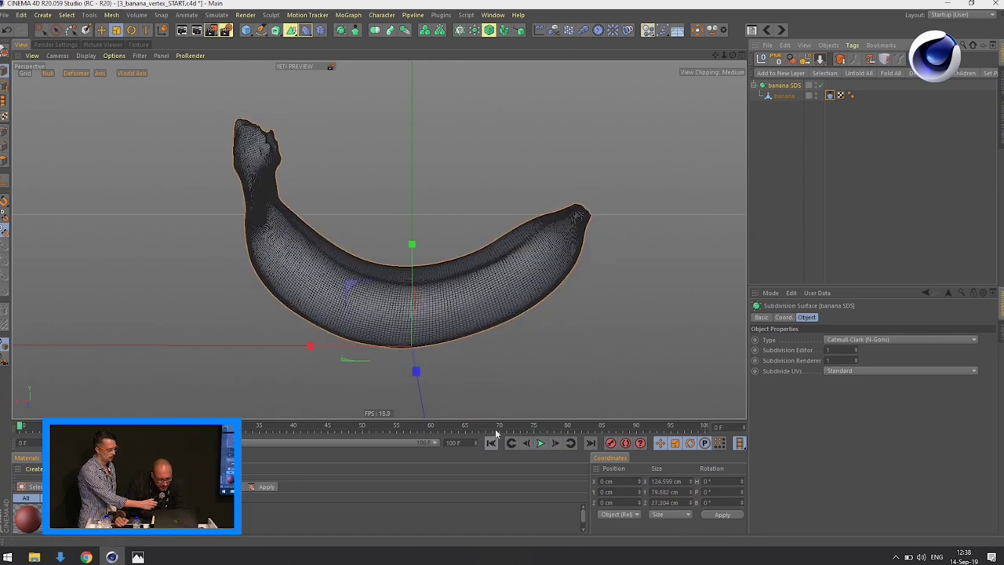
pyautogui.click(821, 85)
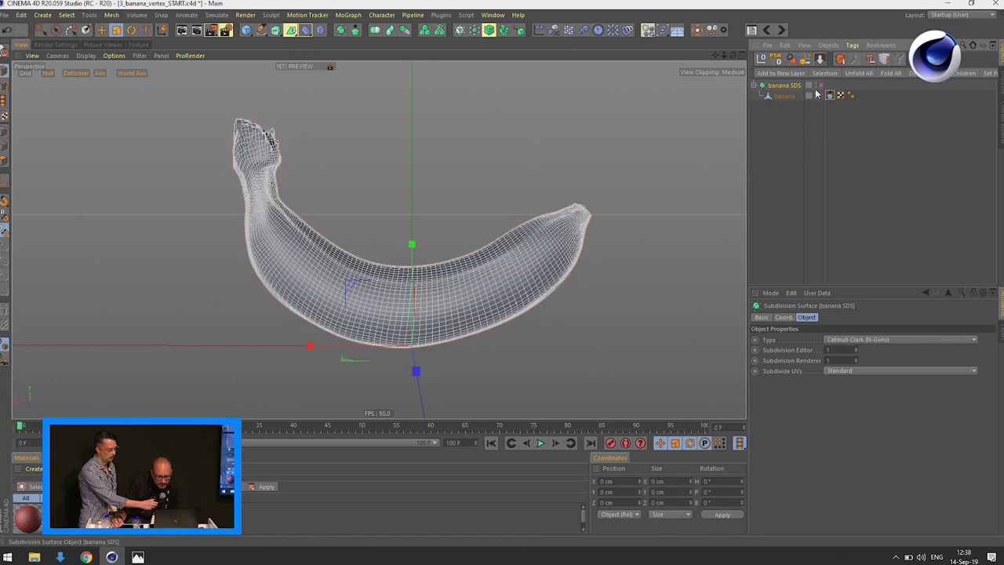
pyautogui.click(783, 111)
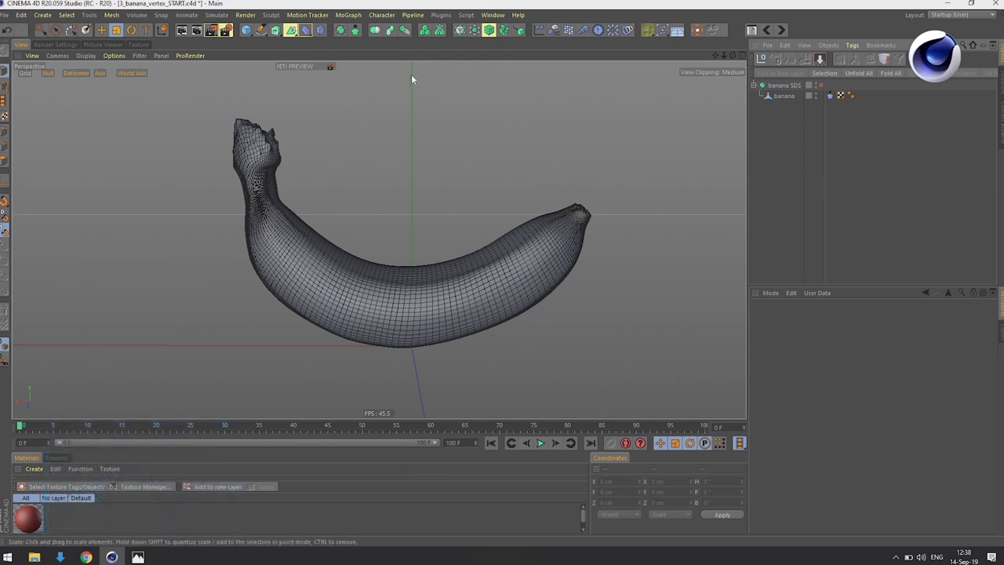
# Step: Add a Cube sized 10 x 10 x 10 cm
pyautogui.click(247, 30)
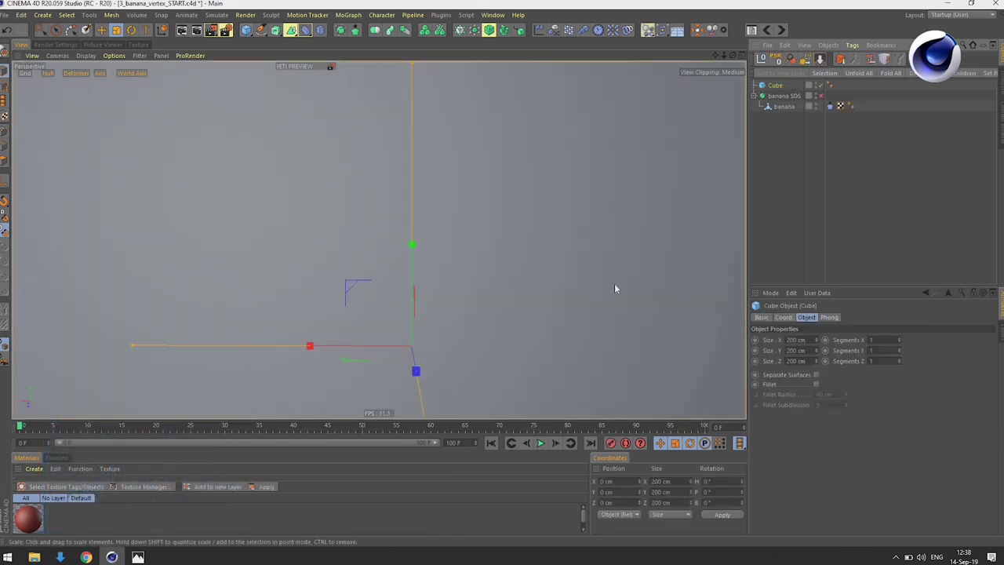
pyautogui.click(797, 340)
pyautogui.write('10')
pyautogui.press('Tab')
pyautogui.write('10')
pyautogui.press('Tab')
pyautogui.write('10')
pyautogui.press('Return')
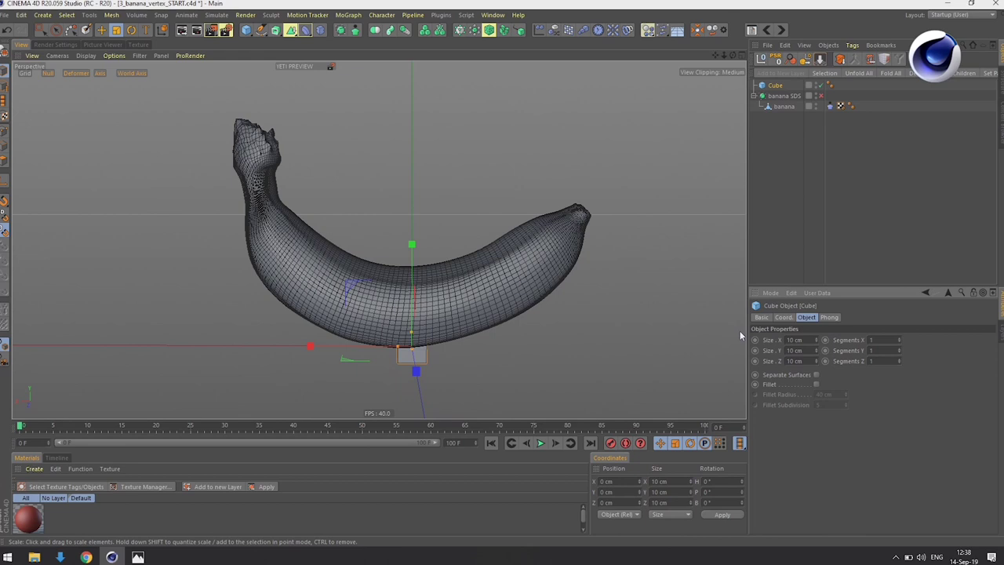
# Step: Move the cube up above the banana and make it editable
pyautogui.press('r')
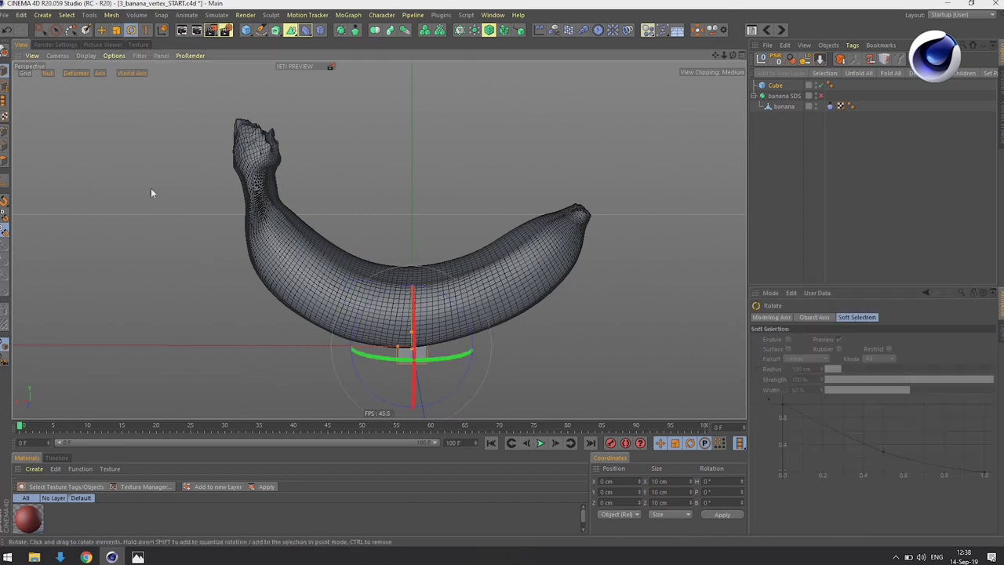
pyautogui.press('t')
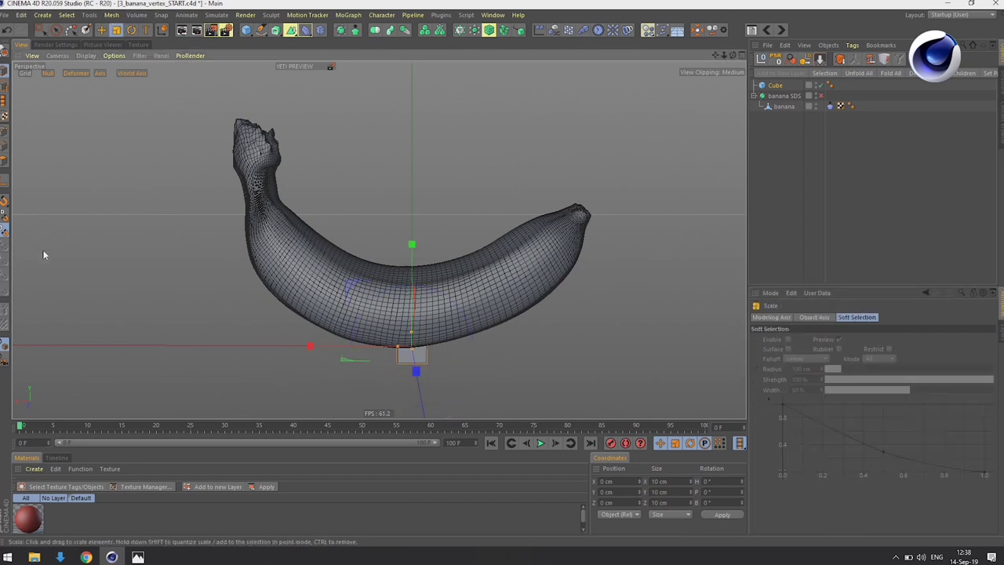
pyautogui.press('r')
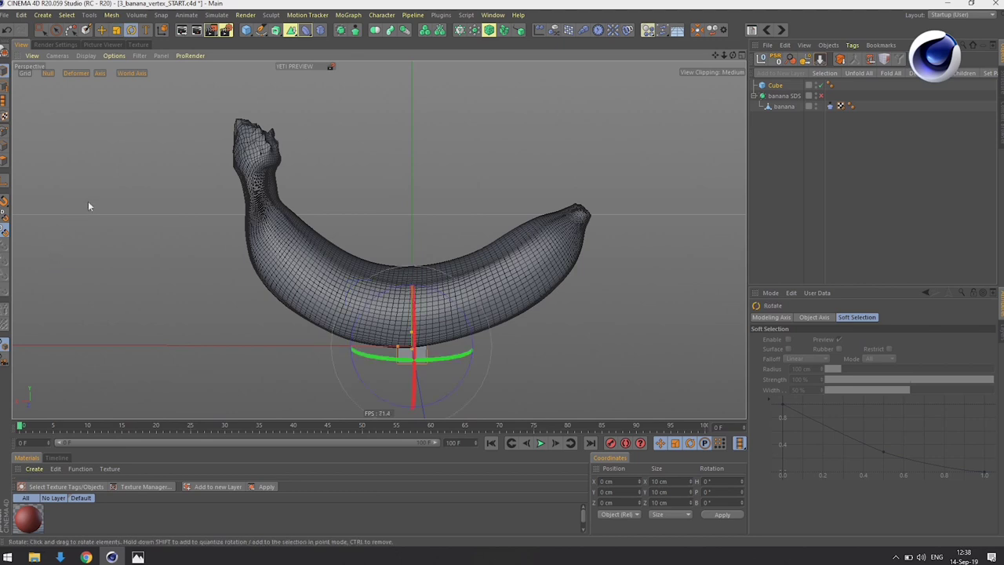
pyautogui.press('e')
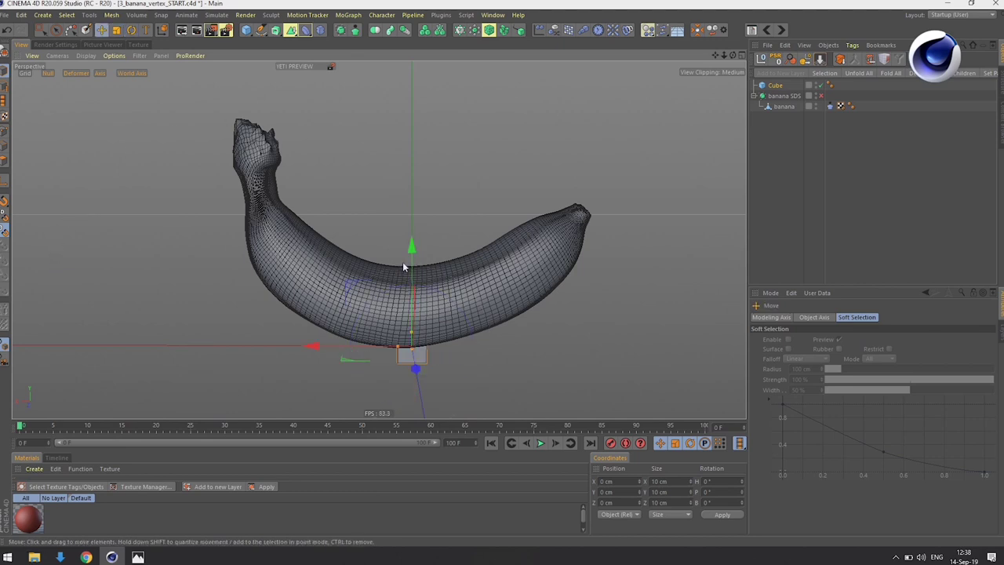
pyautogui.moveTo(412, 248); pyautogui.dragTo(411, 96)
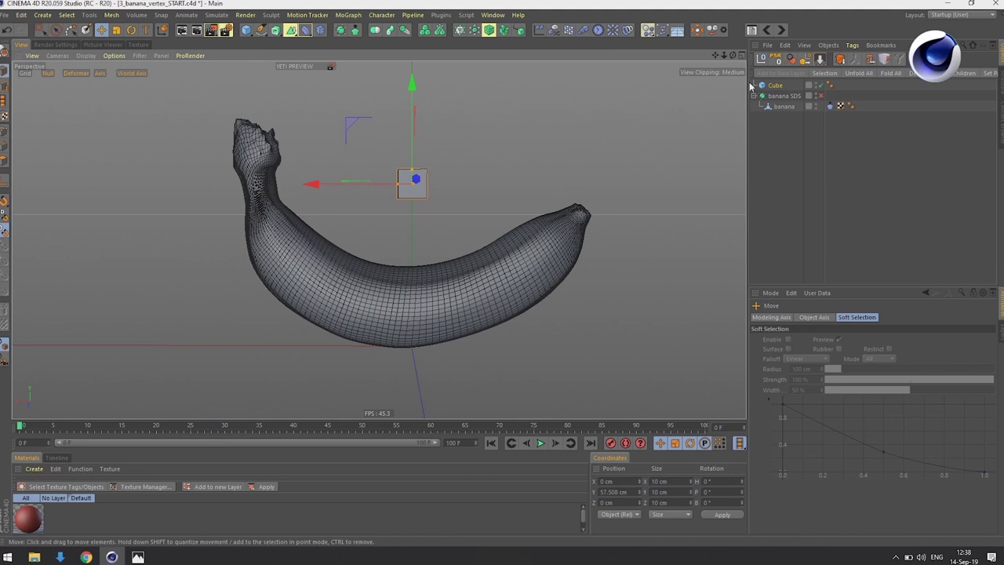
pyautogui.click(775, 86)
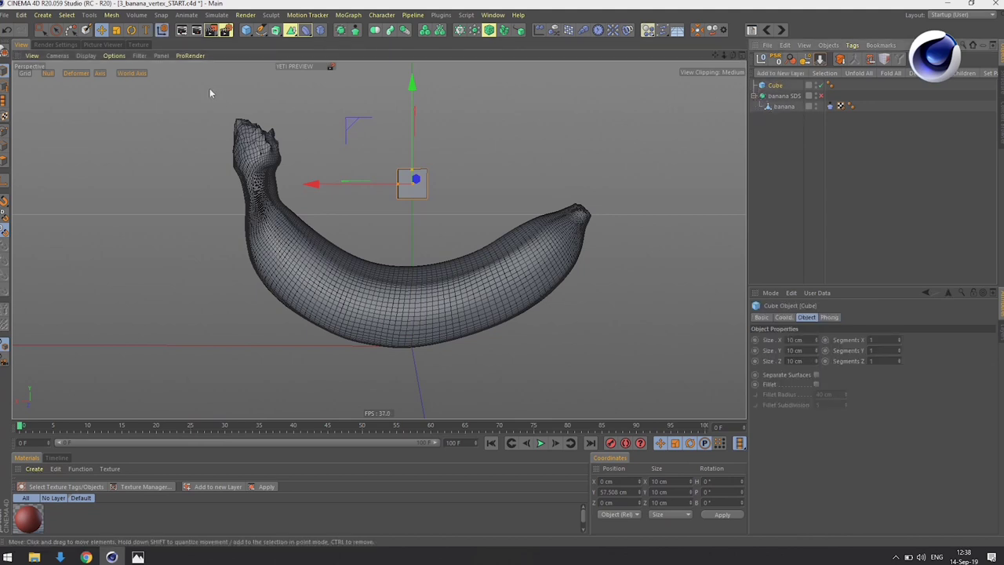
pyautogui.click(5, 50)
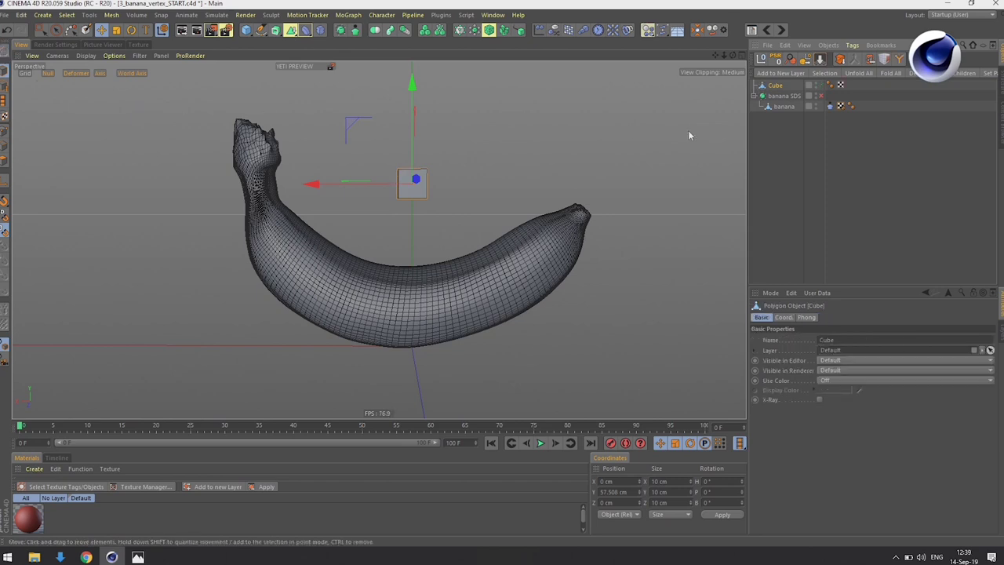
# Step: Add a Cloth Belt tag to the banana and fix its points to the Cube
pyautogui.rightClick(782, 108)
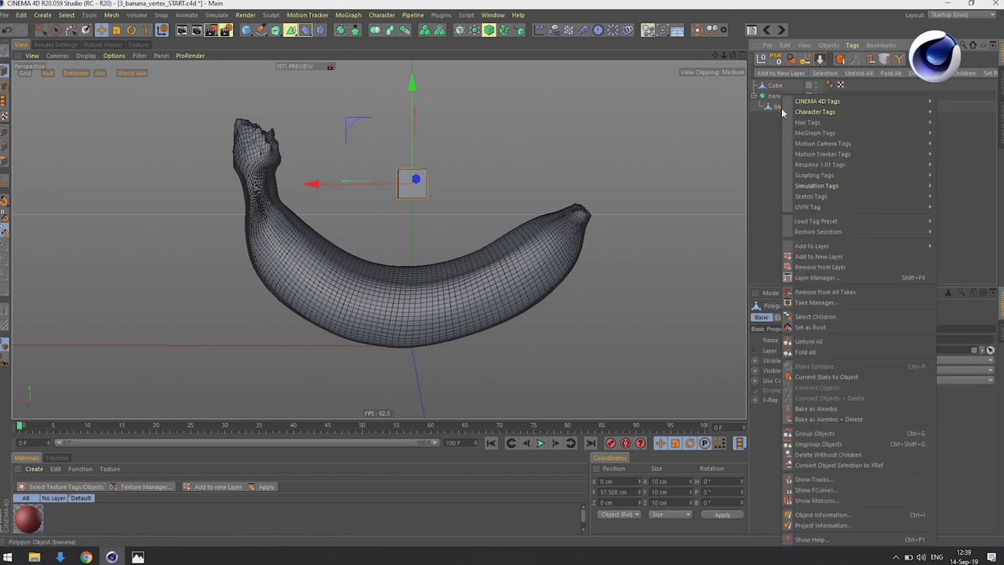
pyautogui.moveTo(824, 186)
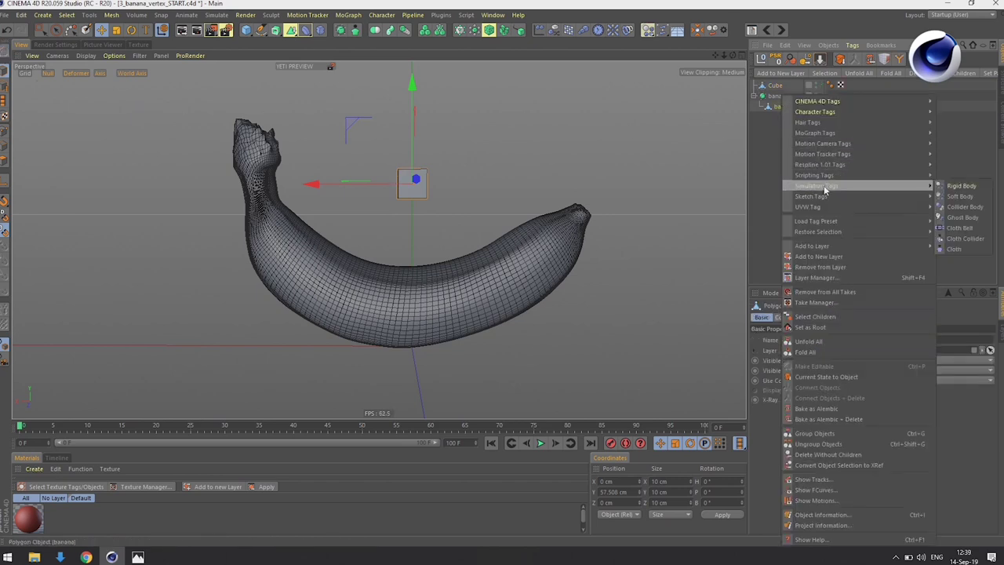
pyautogui.click(955, 228)
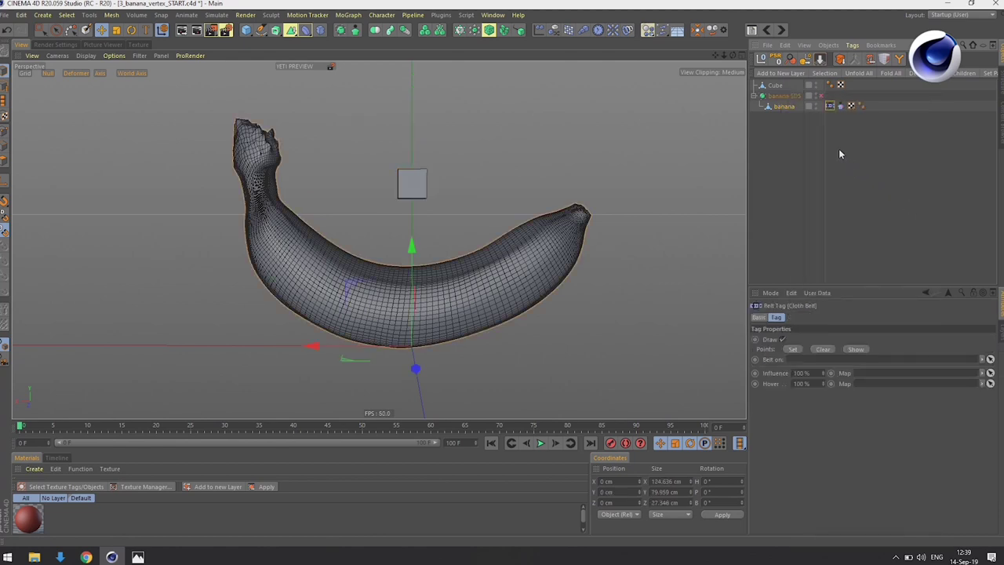
pyautogui.moveTo(772, 88); pyautogui.dragTo(797, 360)
pyautogui.click(793, 350)
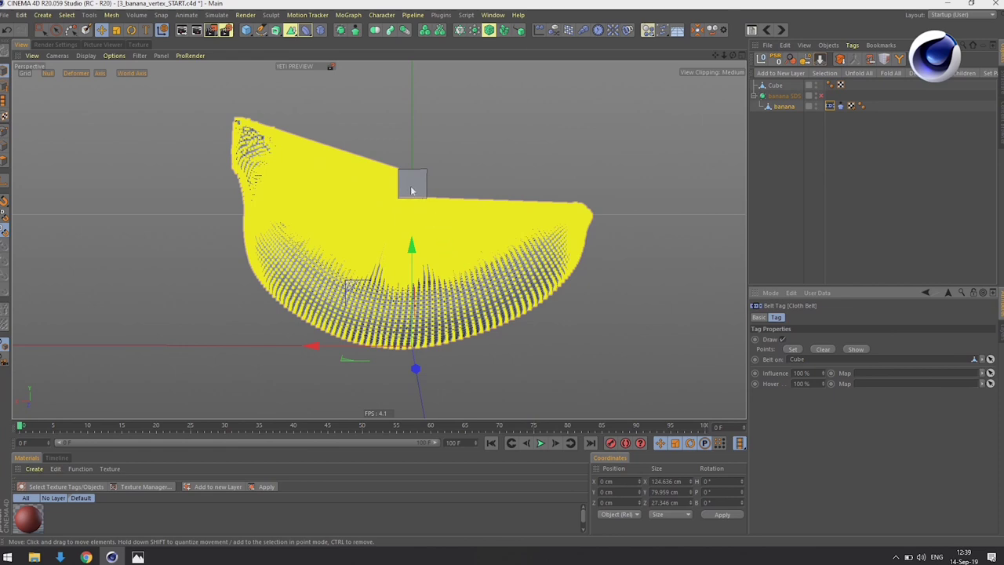
# Step: Hide the Cube in the viewport and turn off the belt's Draw preview
pyautogui.click(777, 86)
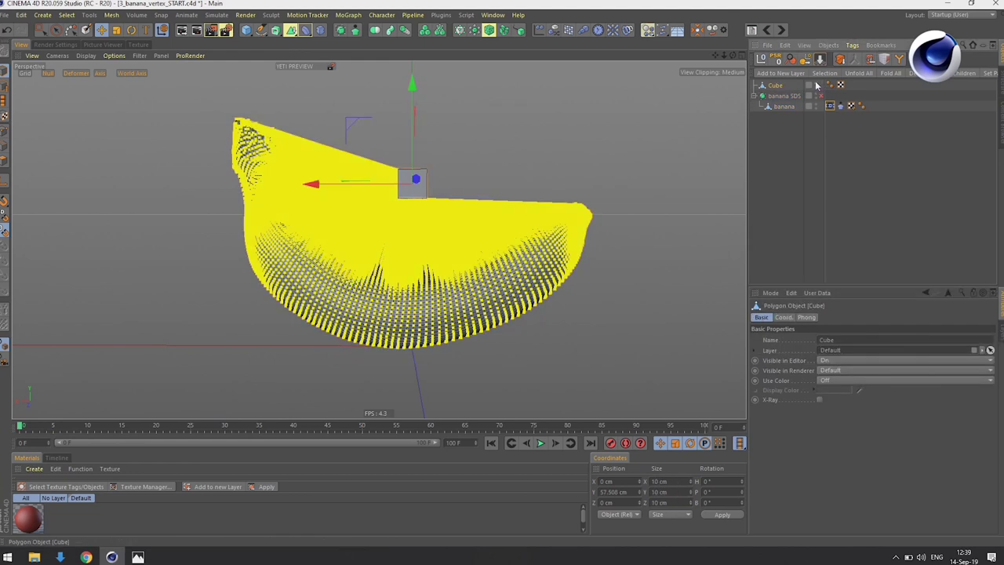
pyautogui.click(816, 85)
pyautogui.click(830, 105)
pyautogui.click(783, 340)
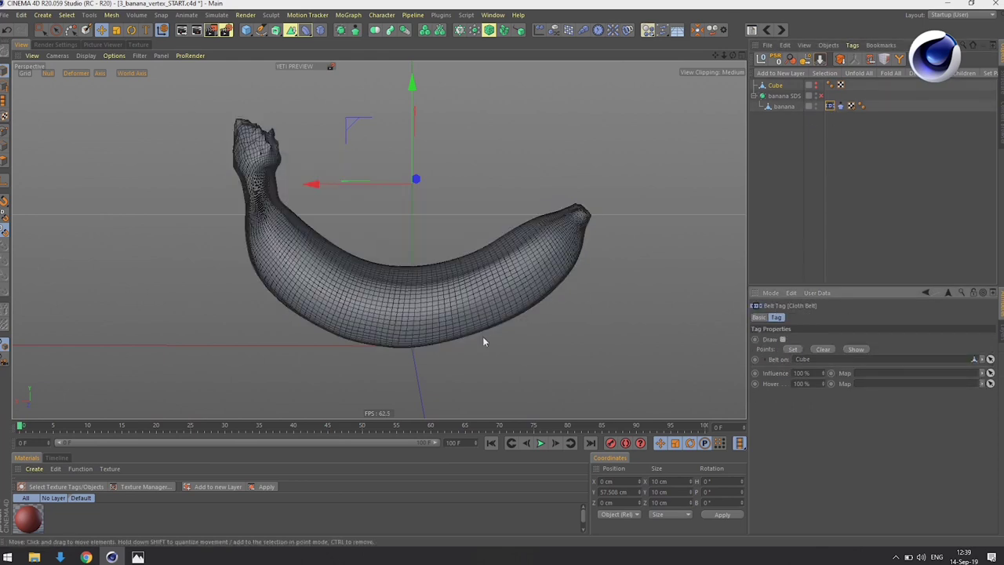
# Step: Apply Set Vertex Weight to all of the banana's points in Point mode
pyautogui.click(785, 108)
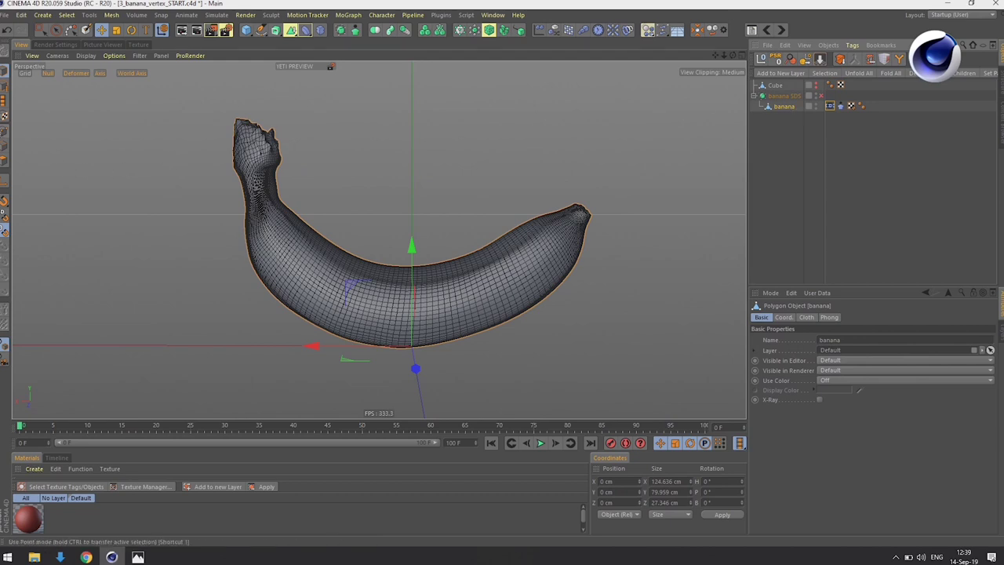
pyautogui.click(4, 134)
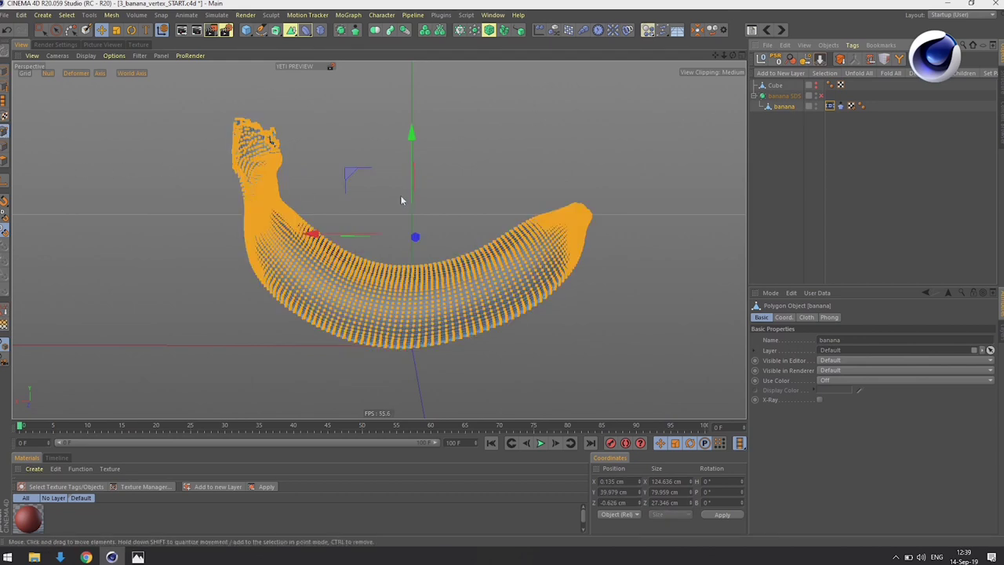
pyautogui.click(4, 330)
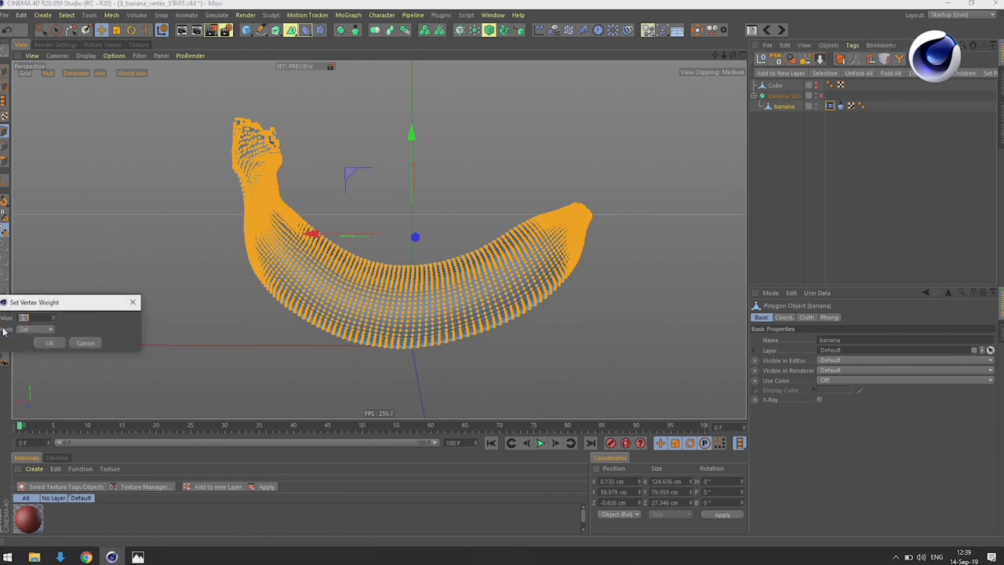
pyautogui.moveTo(85, 299); pyautogui.dragTo(163, 251)
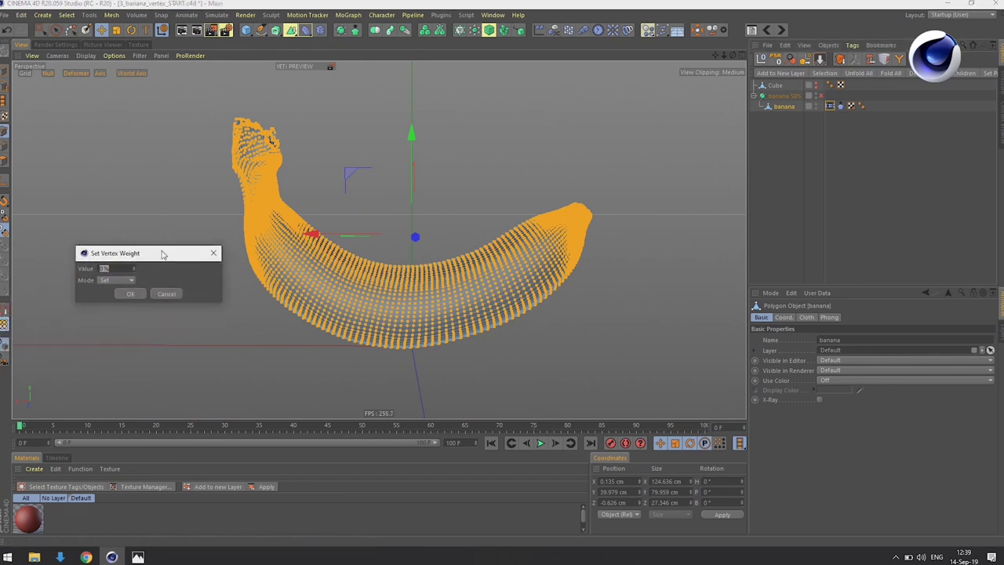
pyautogui.click(129, 293)
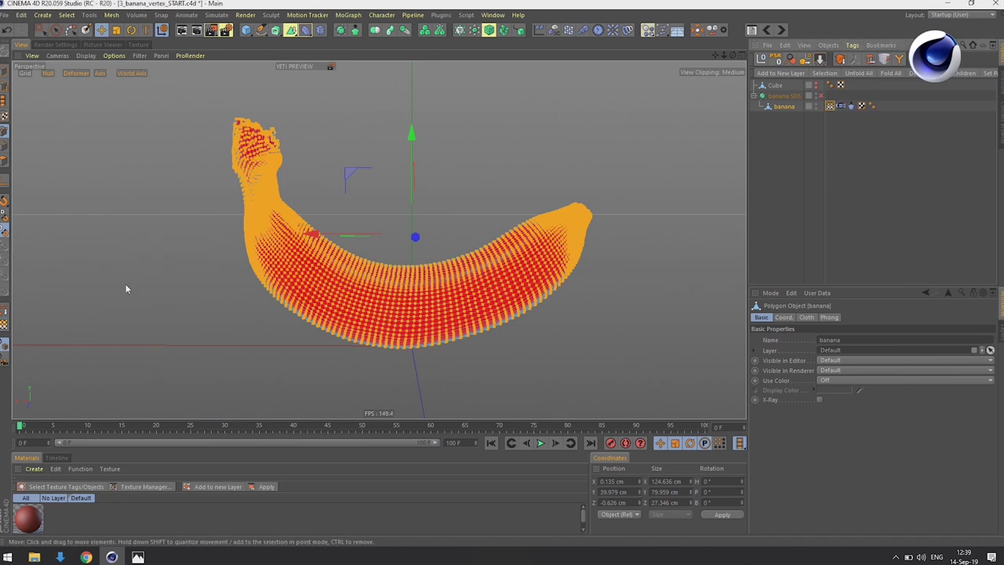
# Step: Enable Use Fields on the Vertex Map and set the Freeze layer to Grow
pyautogui.click(830, 106)
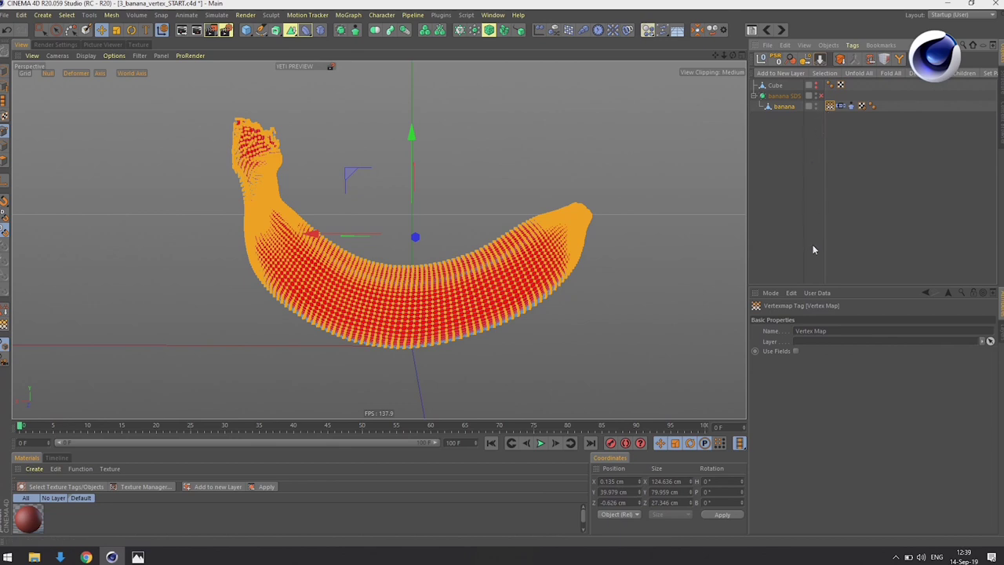
pyautogui.click(795, 351)
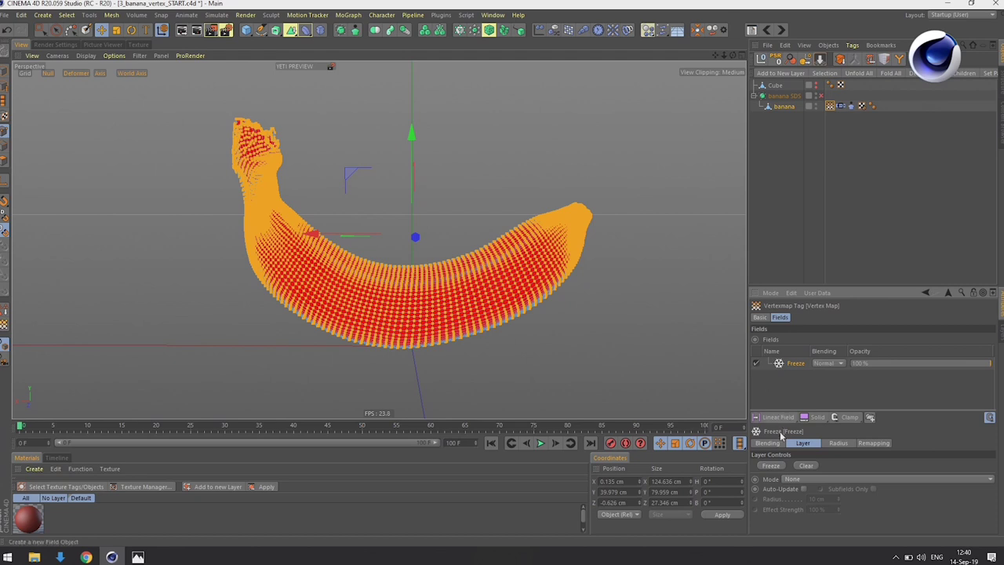
pyautogui.click(797, 478)
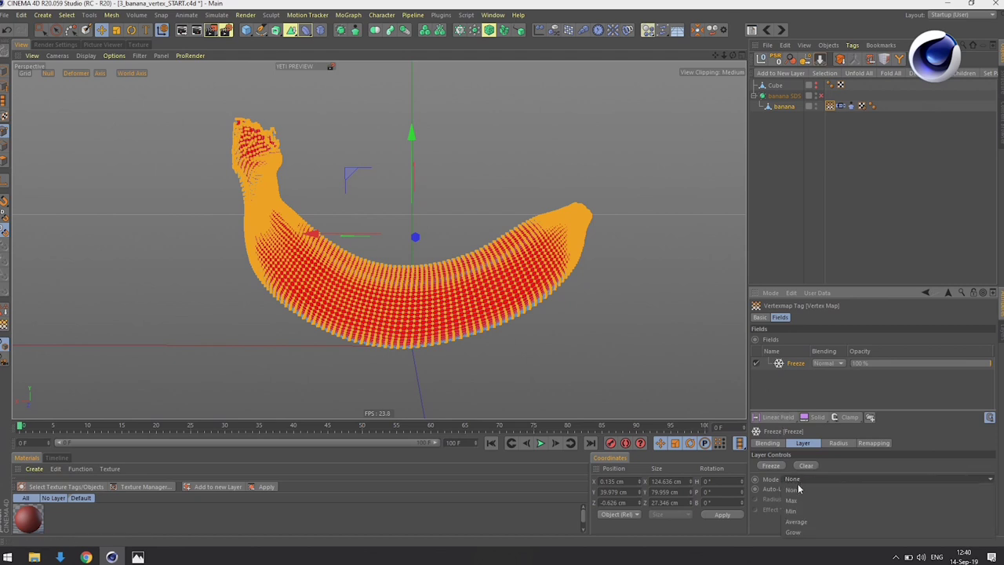
pyautogui.click(800, 533)
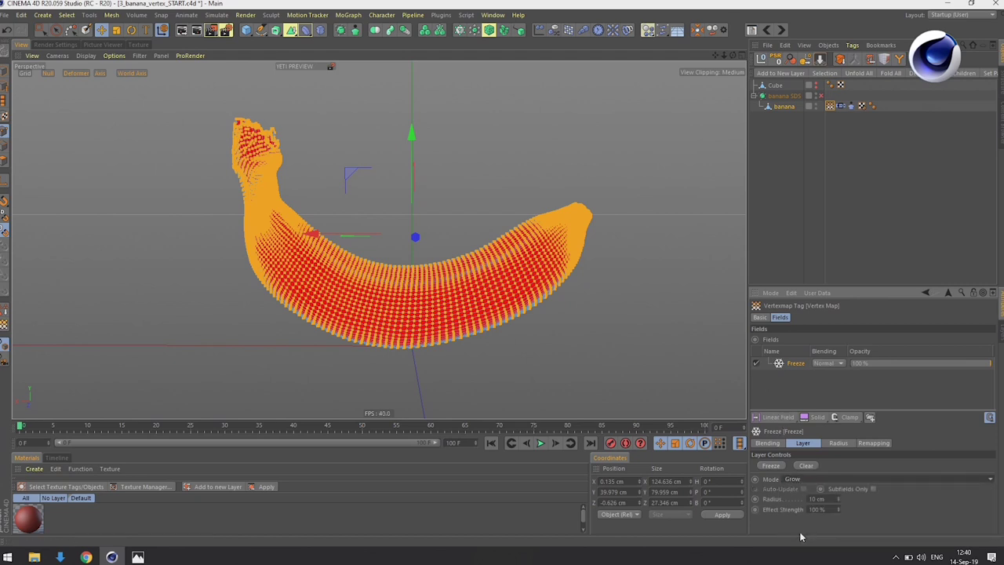
pyautogui.click(540, 443)
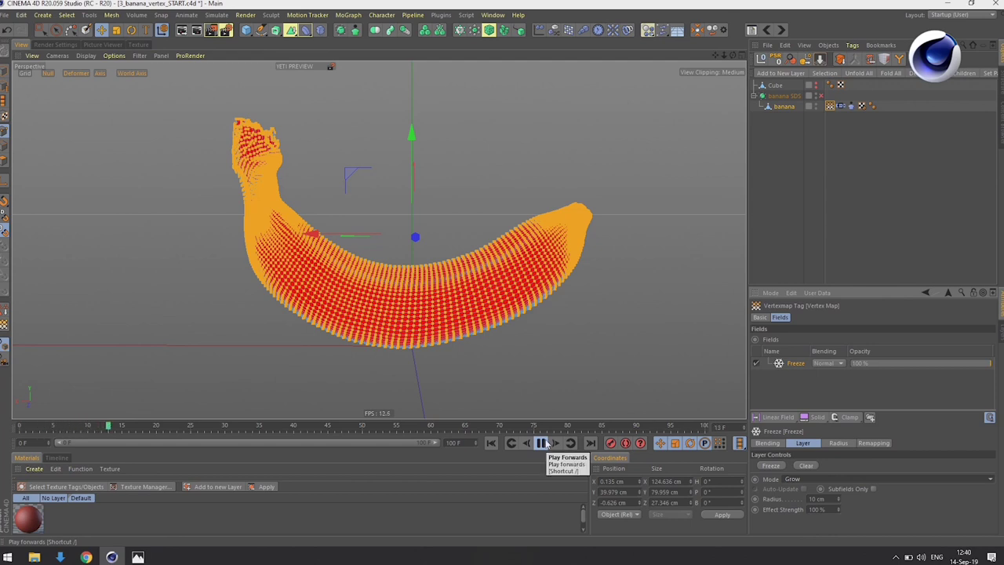
pyautogui.click(543, 444)
pyautogui.click(488, 445)
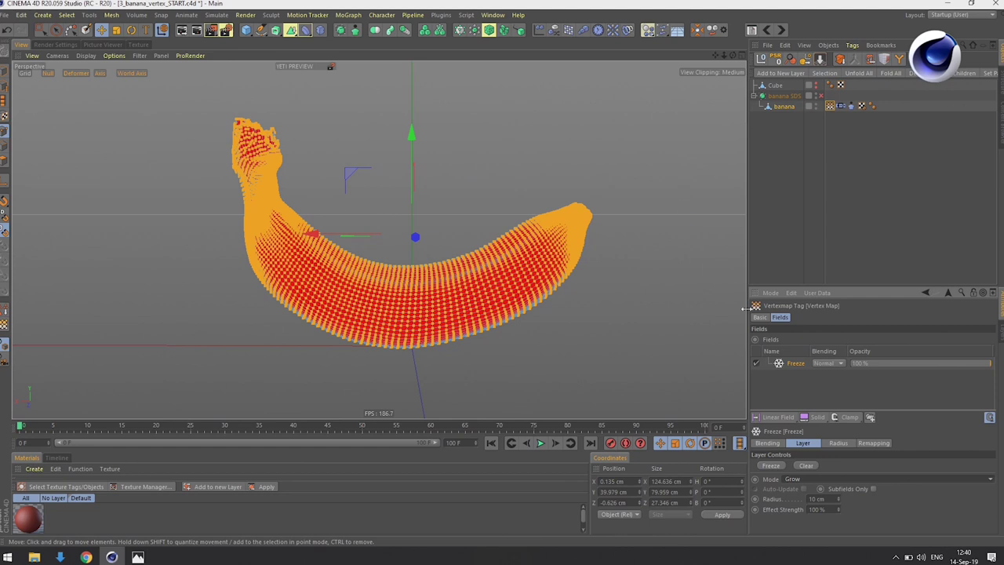
pyautogui.click(779, 417)
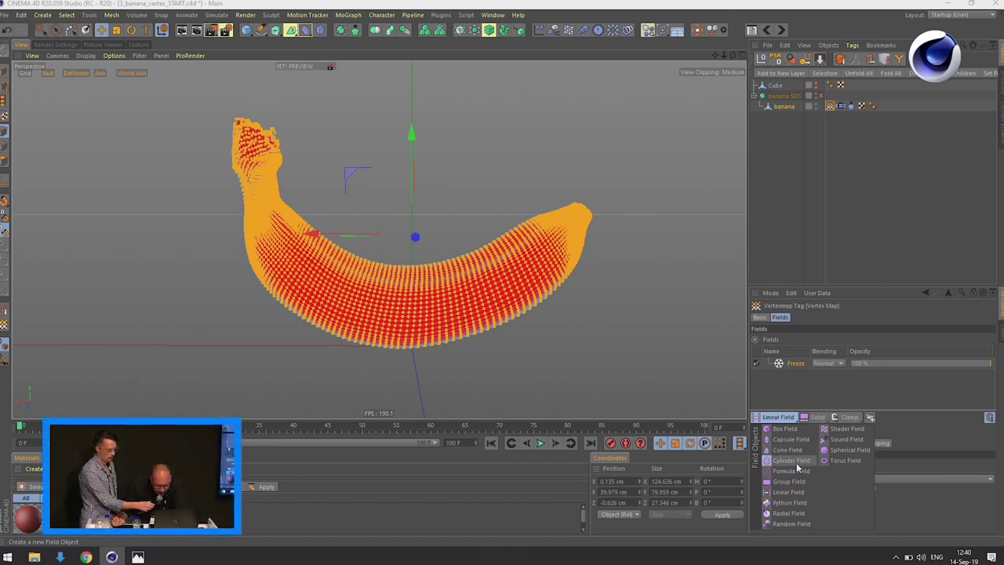
# Step: Place a Spherical Field of about 29.4 cm beside the banana's tip and preview the growth
pyautogui.click(835, 450)
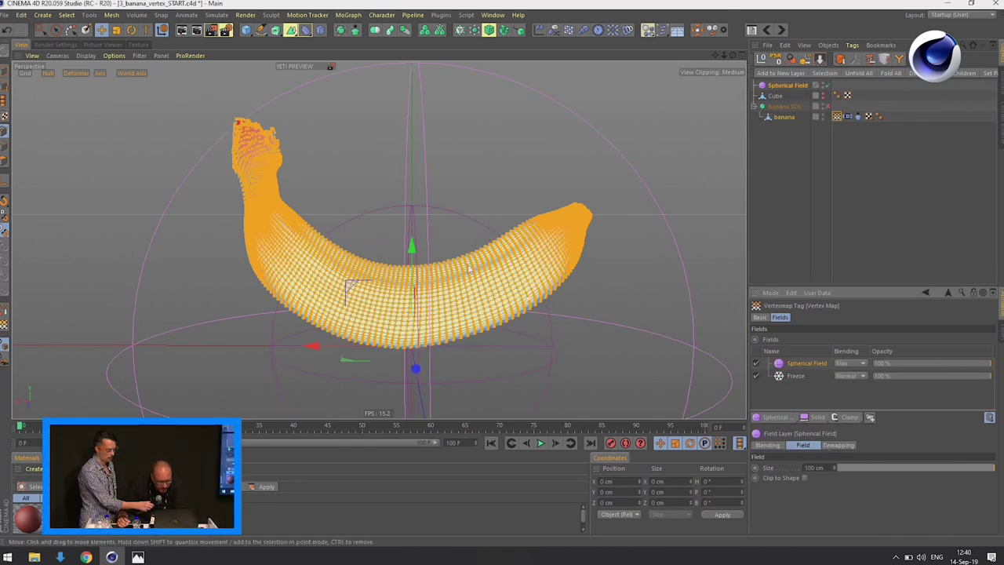
pyautogui.moveTo(411, 248); pyautogui.dragTo(491, 172)
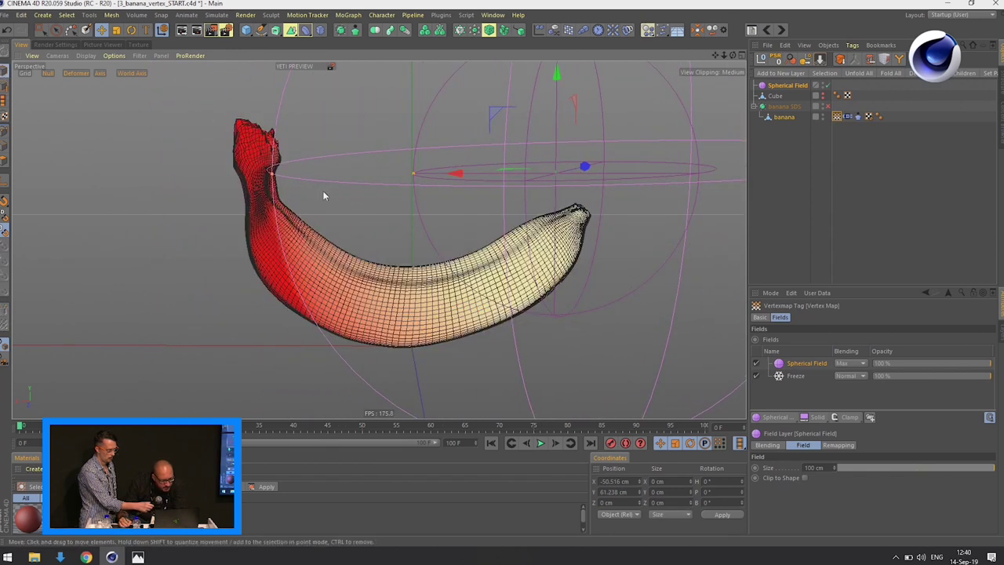
pyautogui.moveTo(273, 172); pyautogui.dragTo(515, 175)
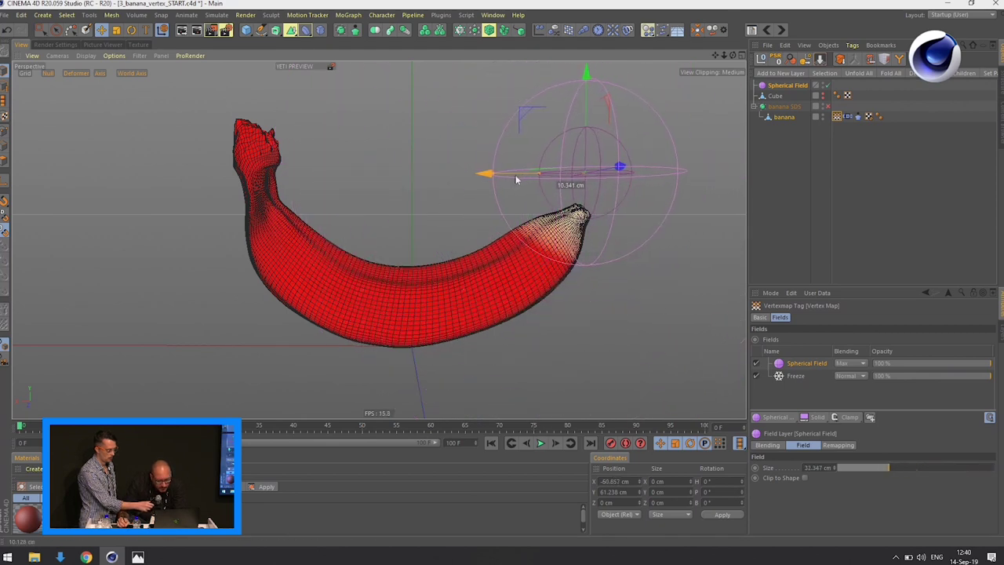
pyautogui.moveTo(587, 80)
pyautogui.mouseDown()
pyautogui.moveTo(585, 113)
pyautogui.moveTo(588, 88)
pyautogui.mouseUp()
pyautogui.moveTo(488, 188); pyautogui.dragTo(507, 195)
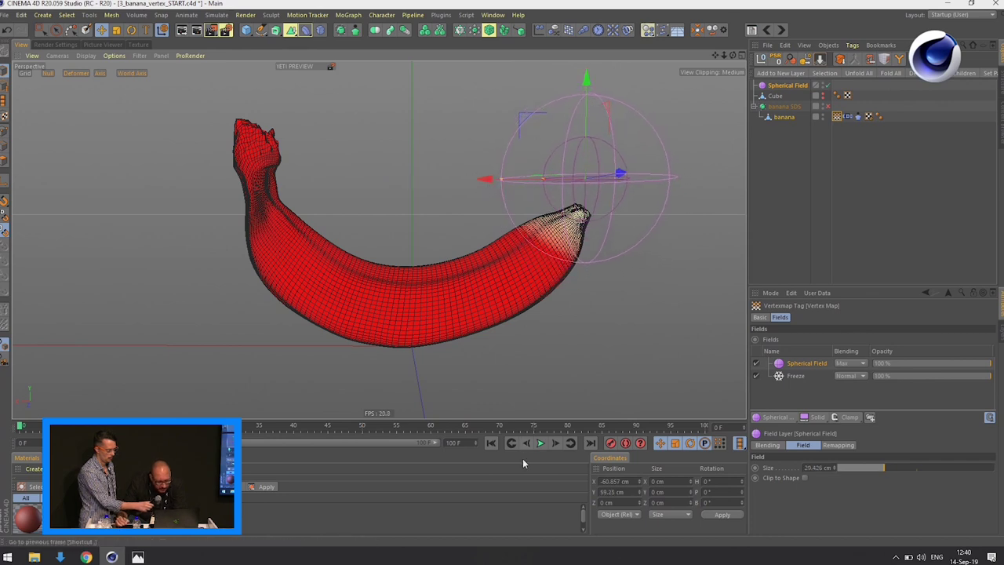
pyautogui.click(539, 444)
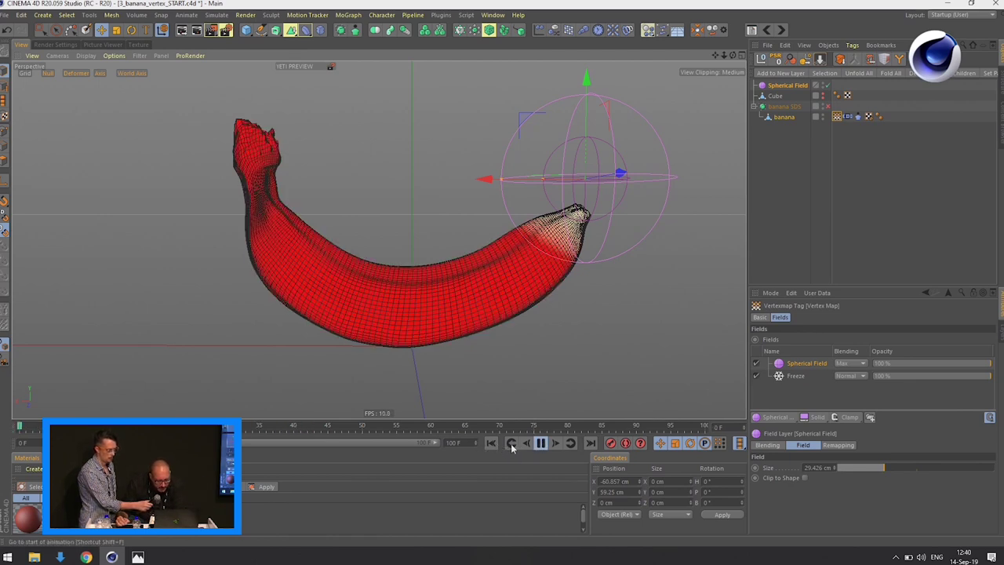
pyautogui.click(540, 444)
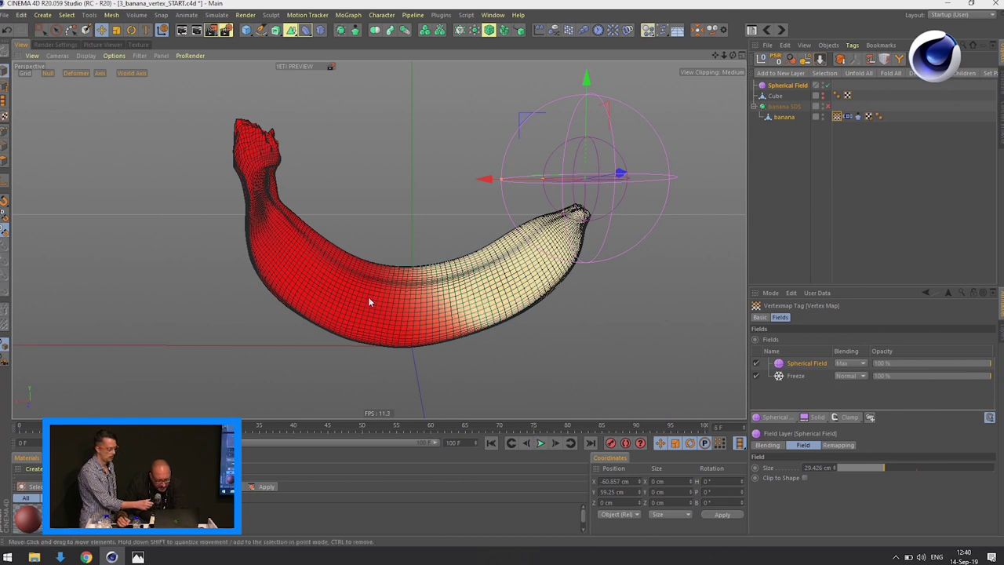
pyautogui.click(797, 378)
# Step: Give the Freeze layer 66% Effect Strength and a smaller radius, then preview
pyautogui.moveTo(828, 500); pyautogui.dragTo(802, 499)
pyautogui.write('1')
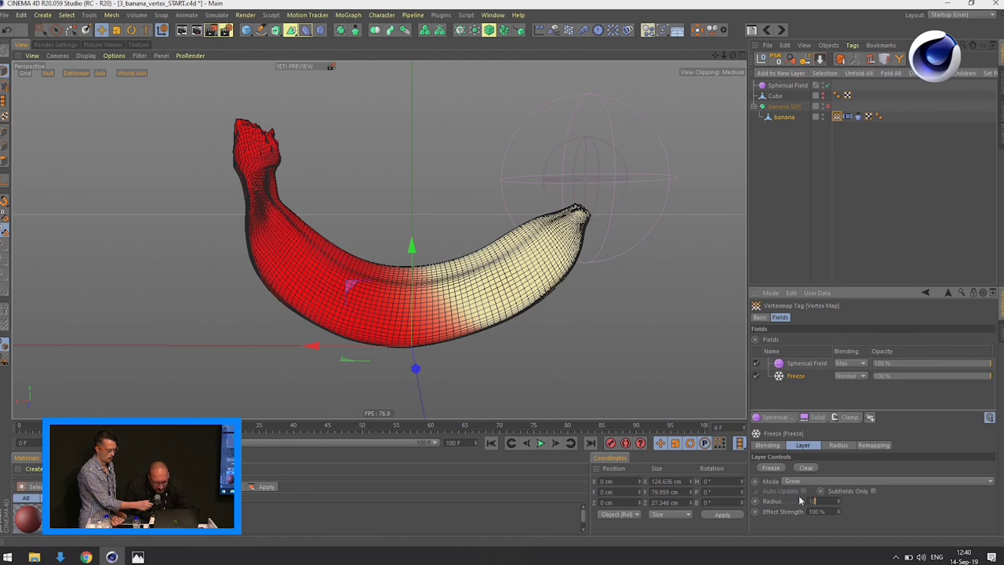
pyautogui.moveTo(833, 511); pyautogui.dragTo(784, 510)
pyautogui.write('66')
pyautogui.press('Return')
pyautogui.click(540, 444)
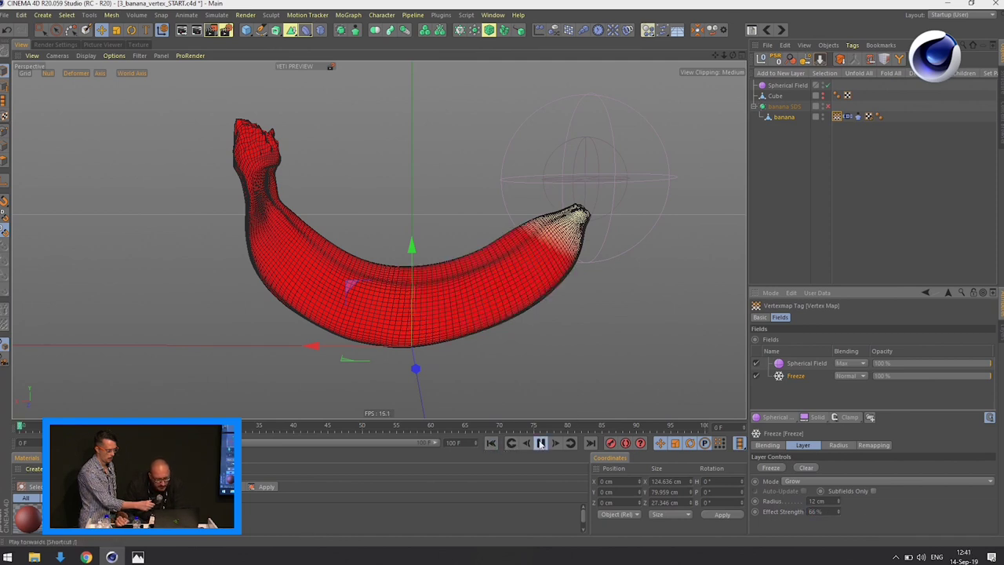
pyautogui.click(539, 444)
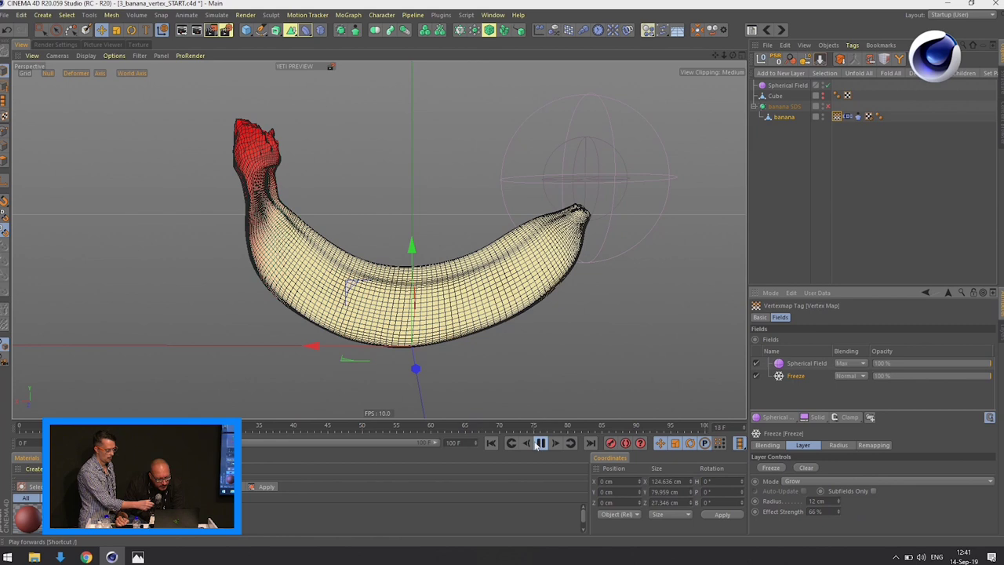
# Step: Set the Freeze radius to 12 cm and replay the growth
pyautogui.moveTo(837, 500); pyautogui.dragTo(792, 499)
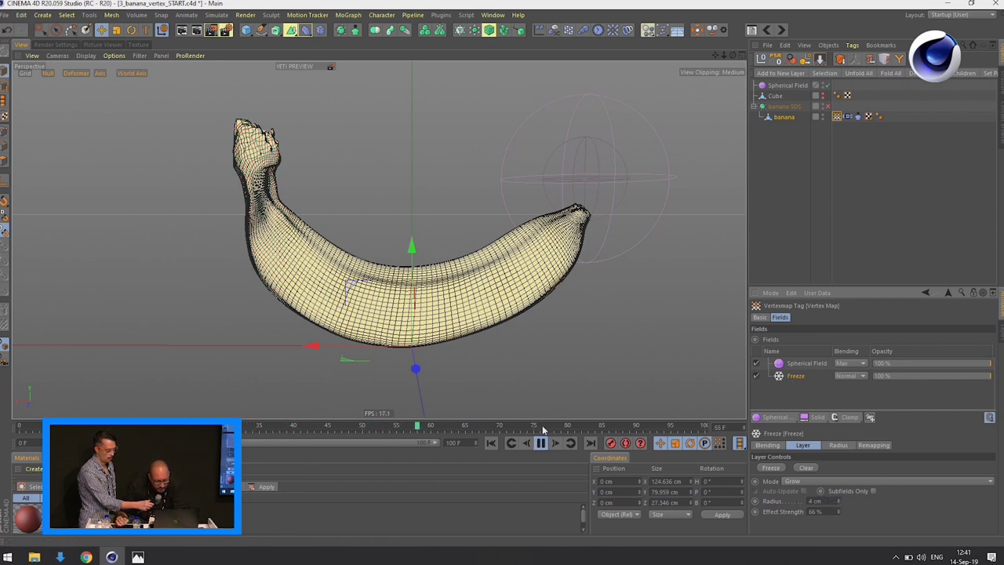
pyautogui.click(491, 445)
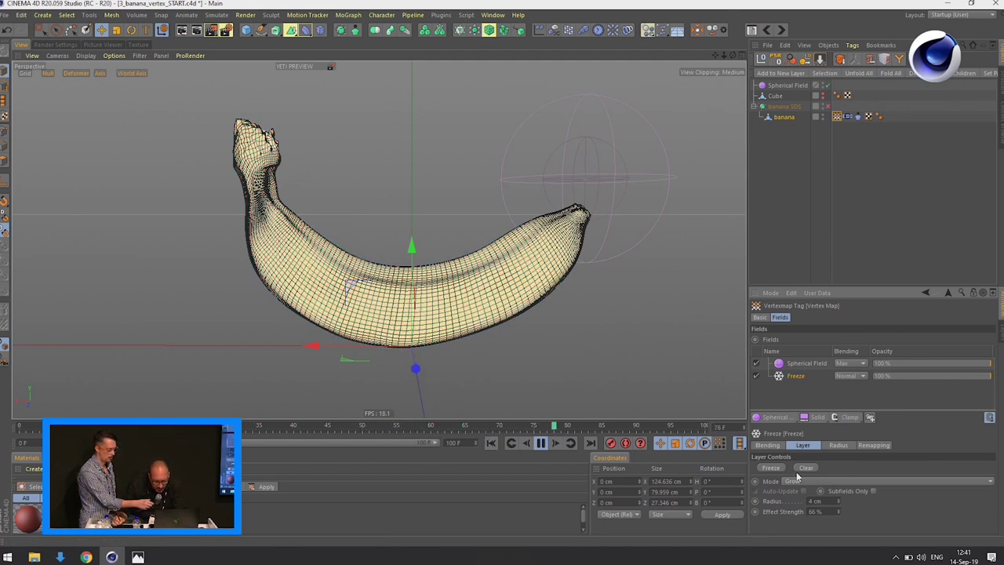
pyautogui.write('12')
pyautogui.press('Return')
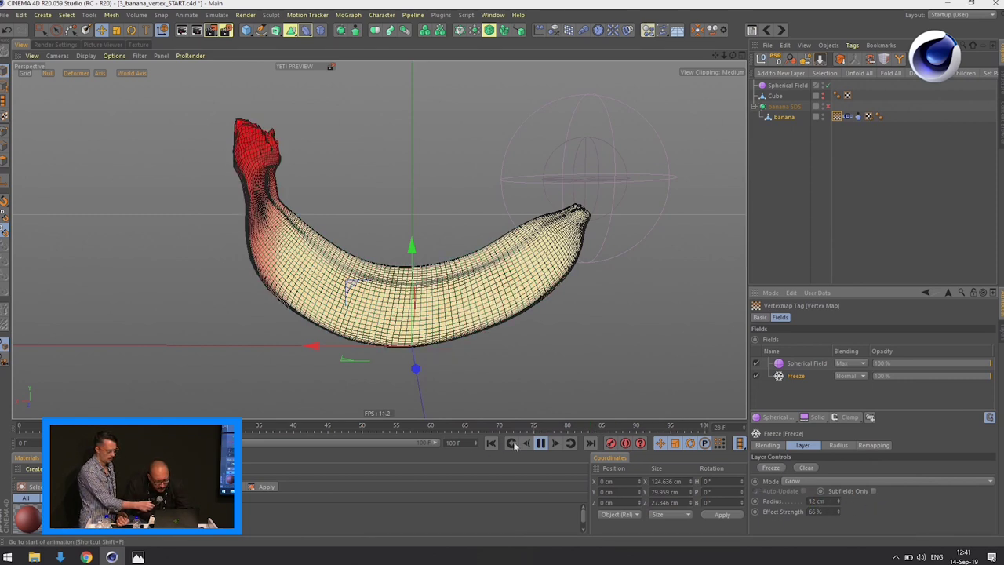
pyautogui.press('F8')
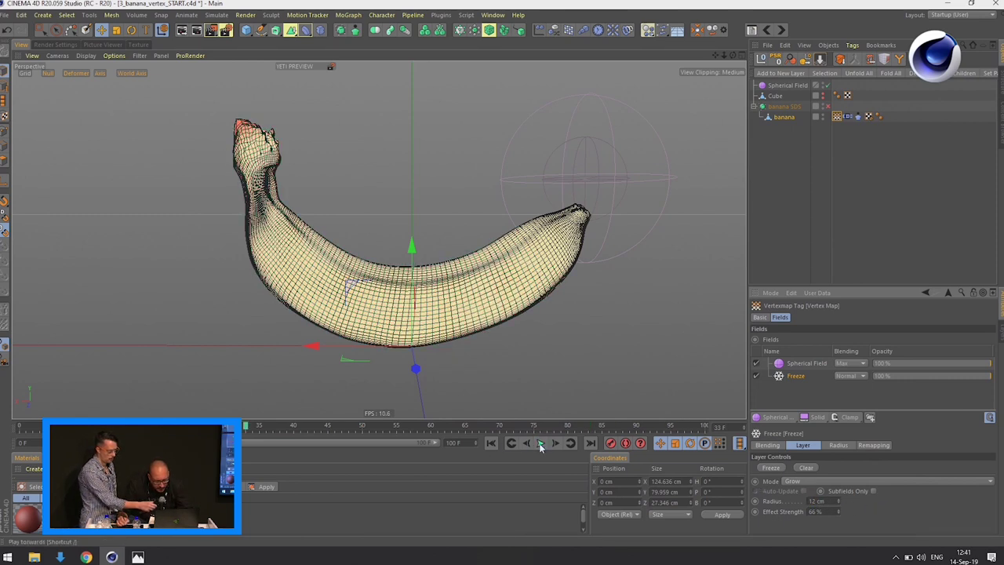
# Step: Review the Spherical Field and Freeze layer settings, reaching the Freeze subfields list
pyautogui.click(802, 364)
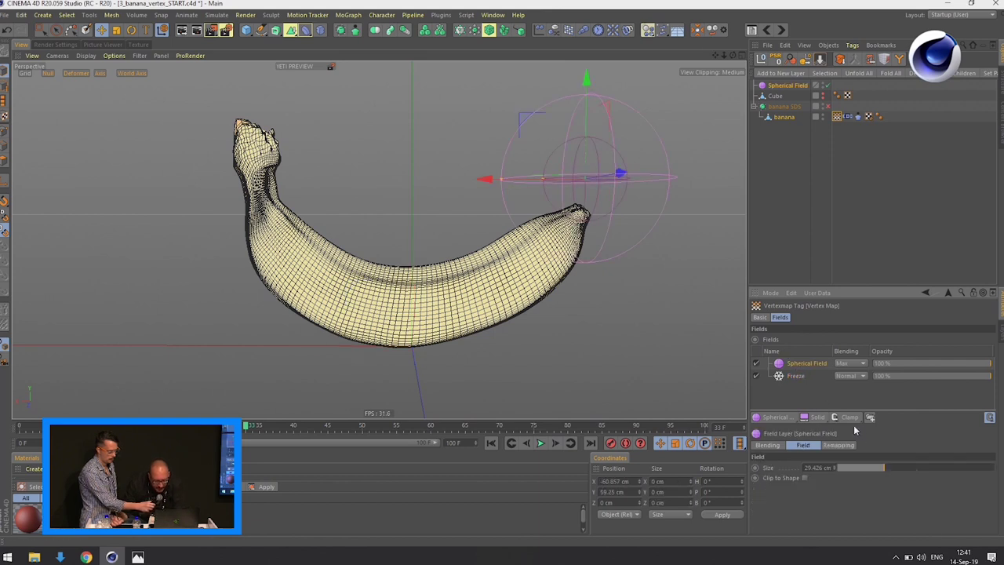
pyautogui.click(839, 445)
pyautogui.click(781, 446)
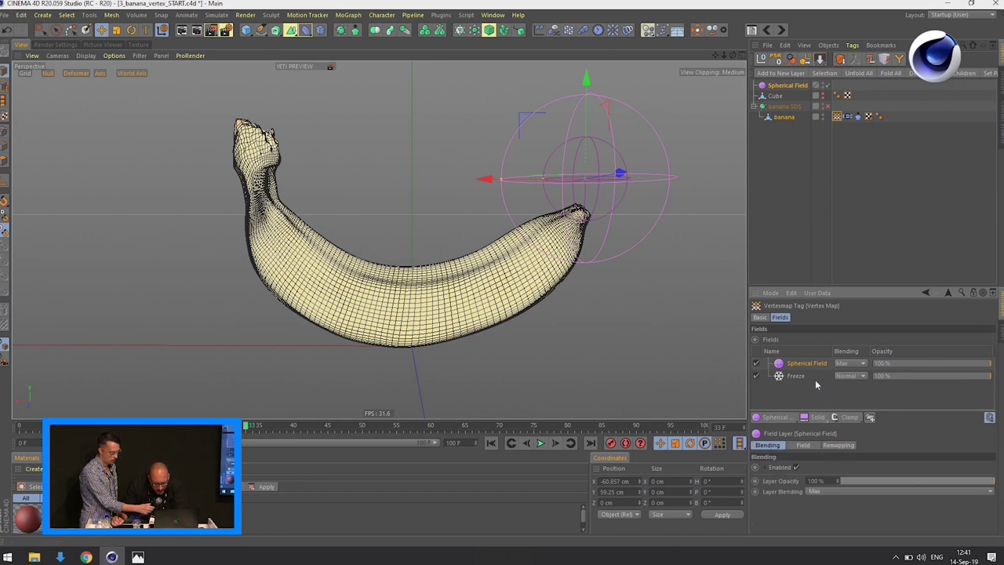
pyautogui.click(794, 376)
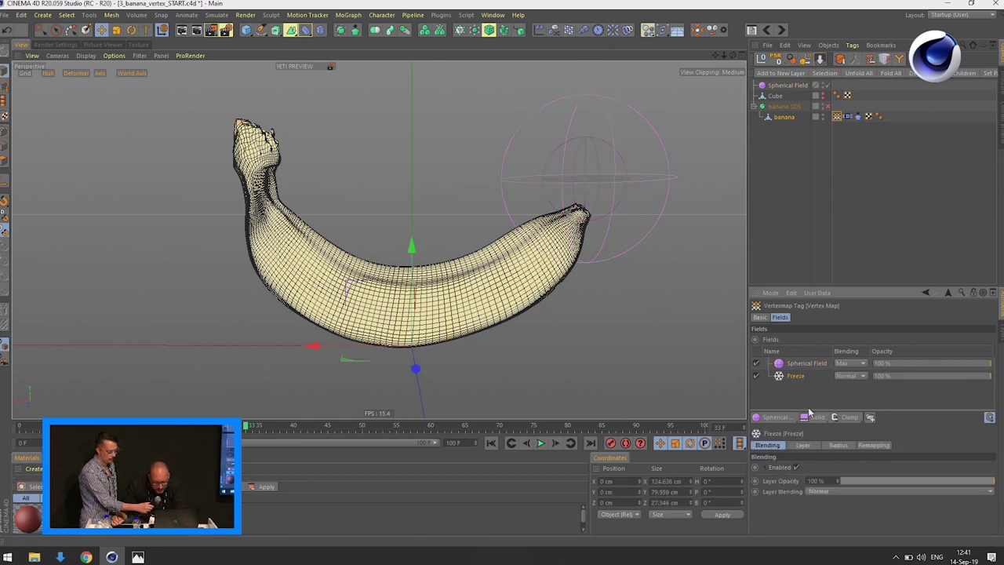
pyautogui.click(833, 445)
pyautogui.scroll(-1, 994, 440)
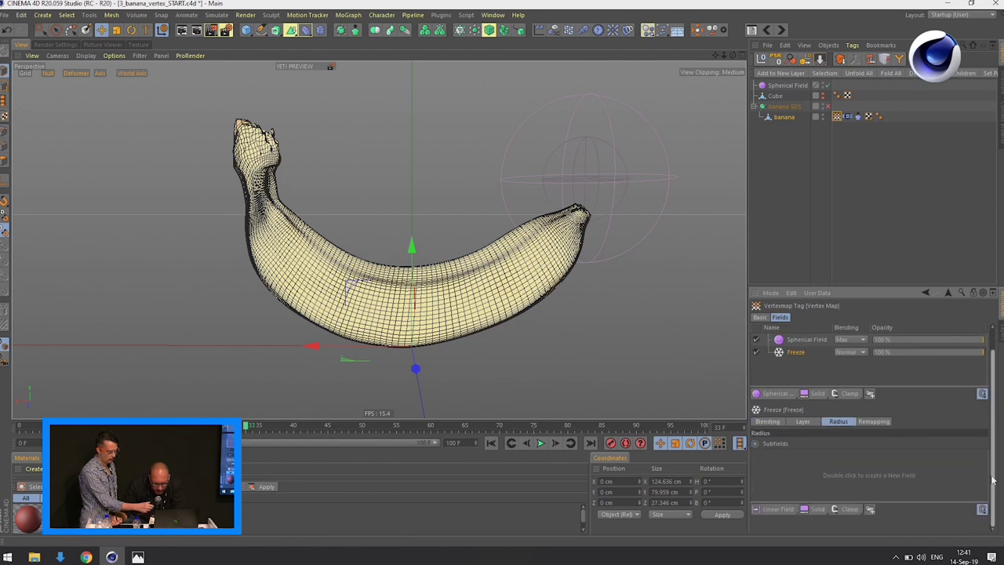
pyautogui.click(785, 510)
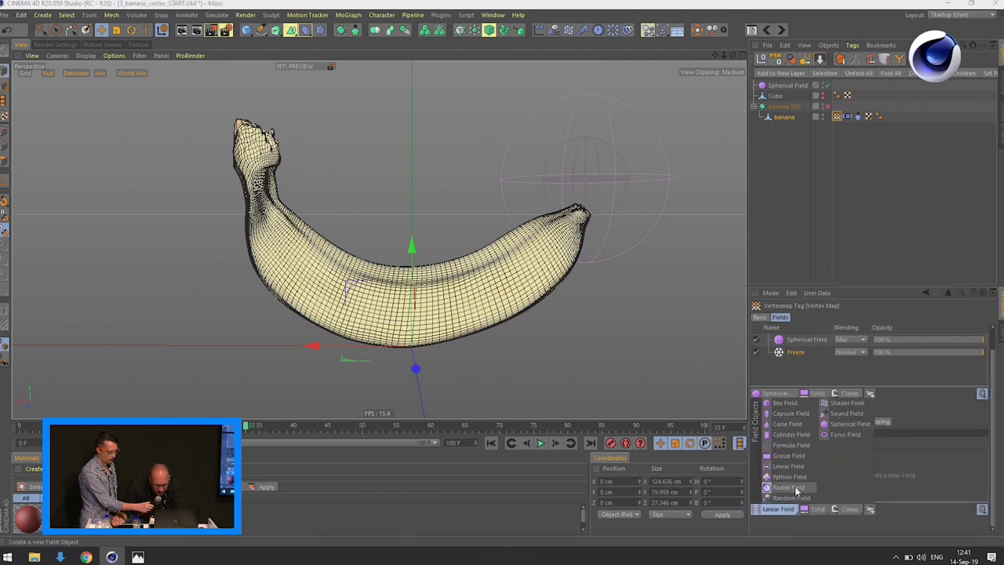
# Step: Add a Random Field under Freeze and set its Random Mode to Noise after trying Sorted
pyautogui.click(794, 496)
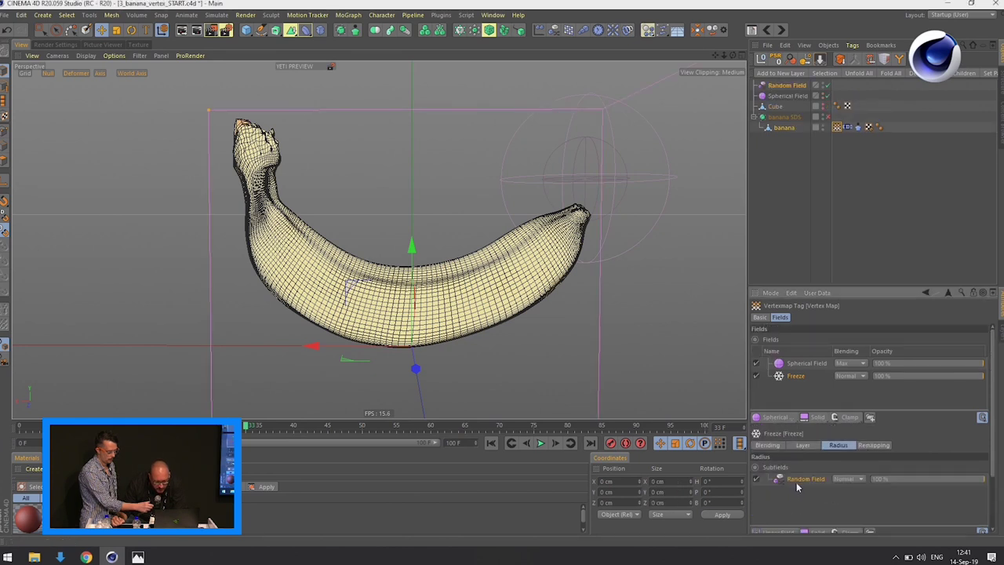
pyautogui.scroll(-3, 993, 421)
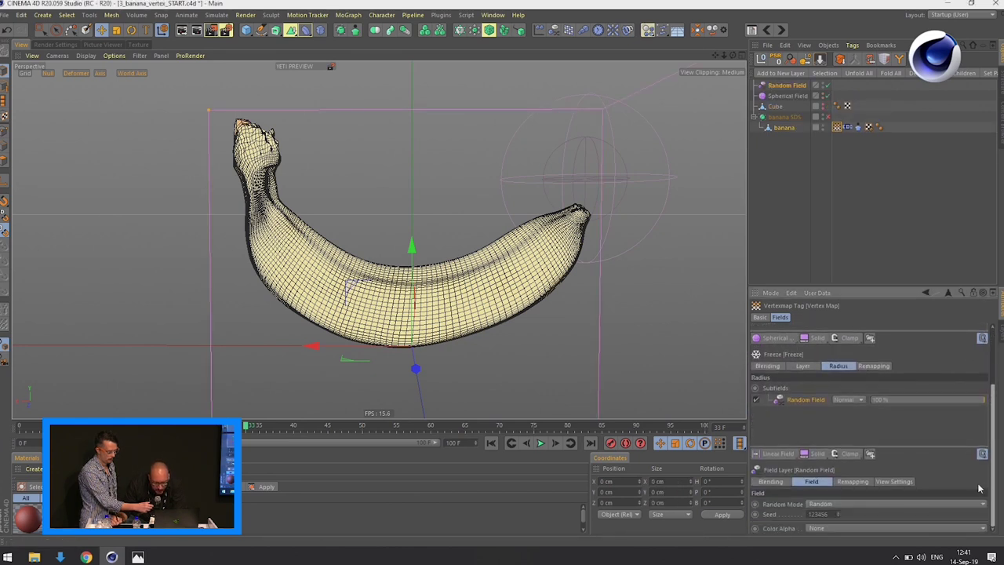
pyautogui.click(840, 503)
pyautogui.click(835, 525)
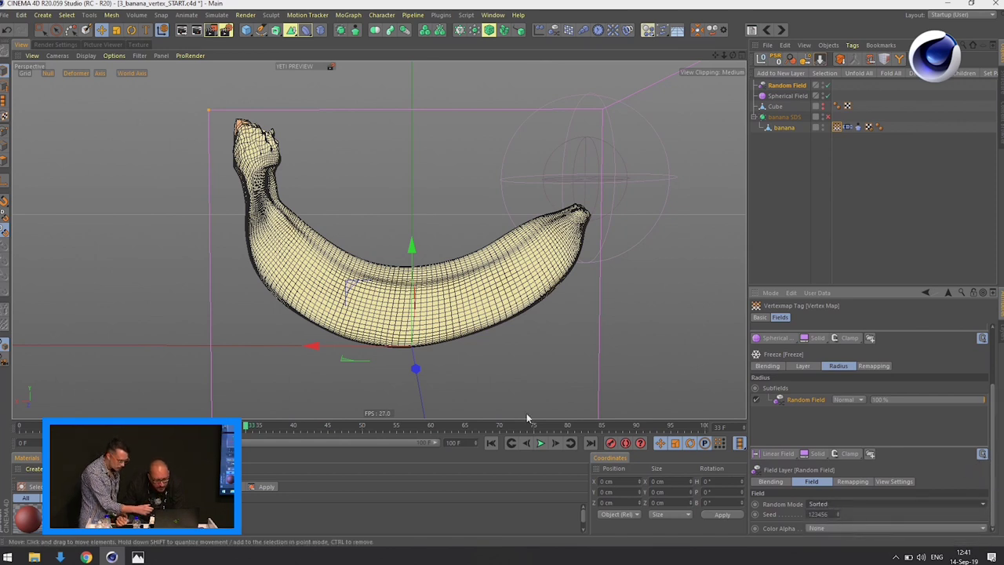
pyautogui.click(491, 444)
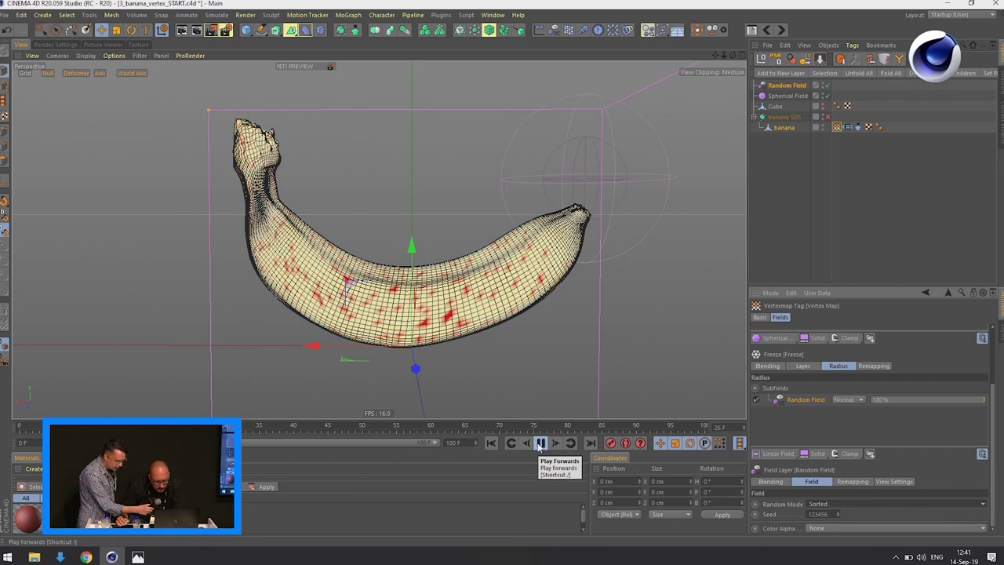
pyautogui.click(541, 443)
pyautogui.click(836, 504)
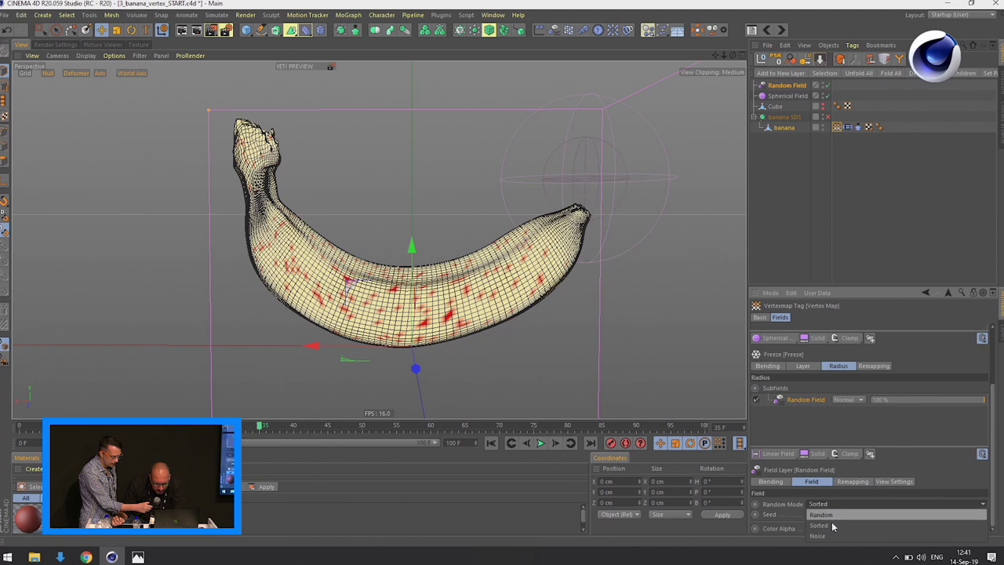
pyautogui.click(830, 538)
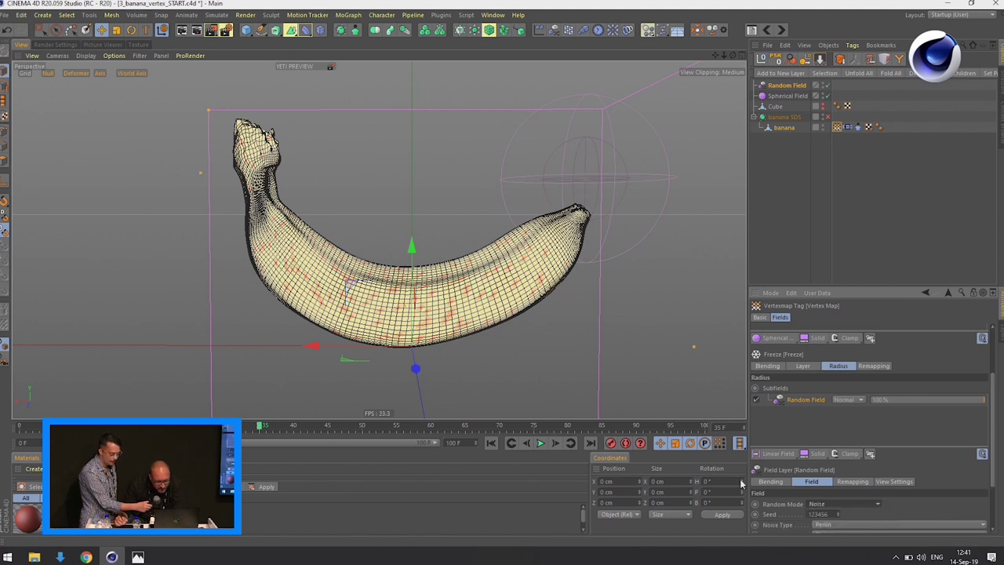
pyautogui.click(491, 443)
pyautogui.click(540, 444)
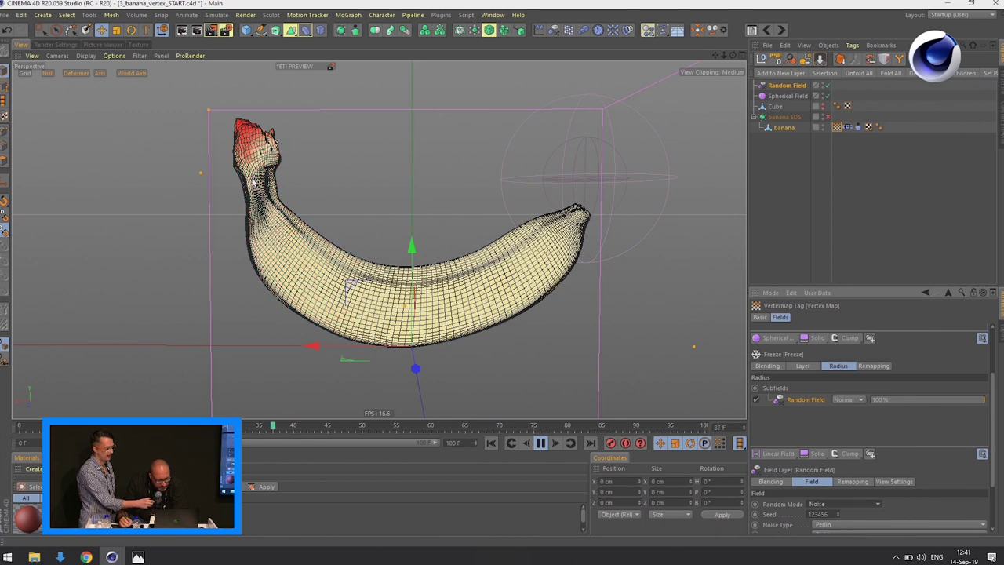
# Step: Set the noise Scale to 200%, then reduce it to 120%
pyautogui.moveTo(995, 428); pyautogui.dragTo(993, 486)
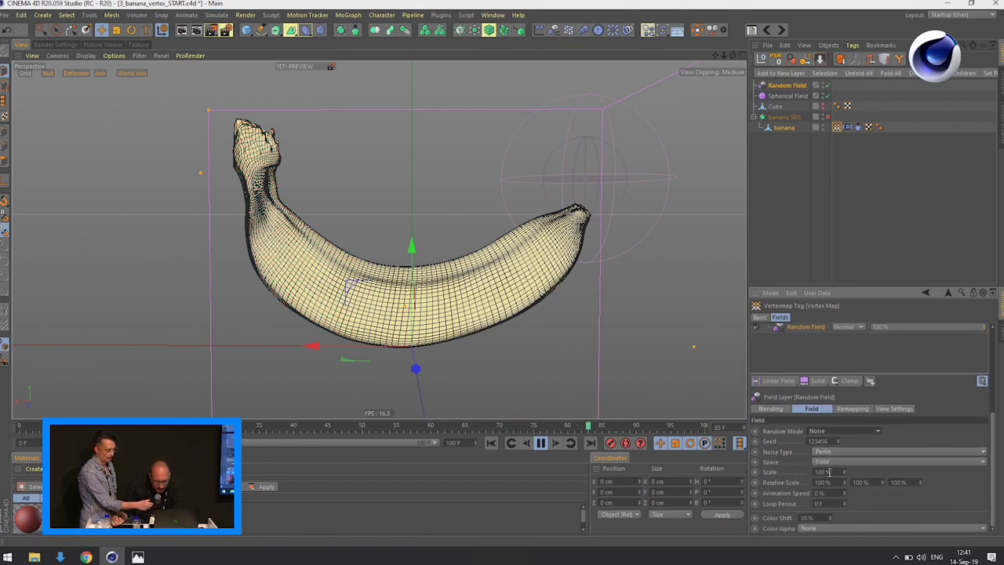
pyautogui.write('200')
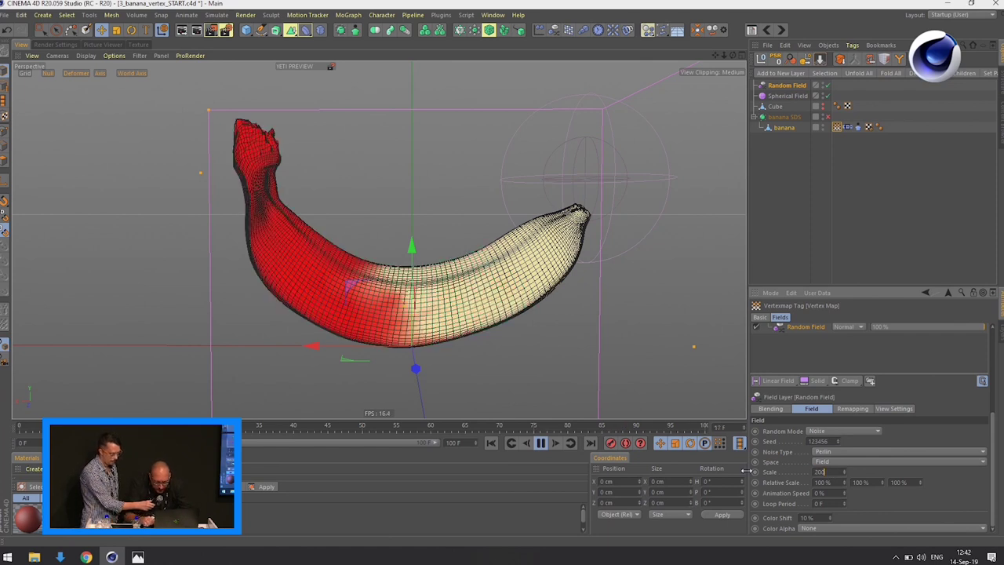
pyautogui.press('Return')
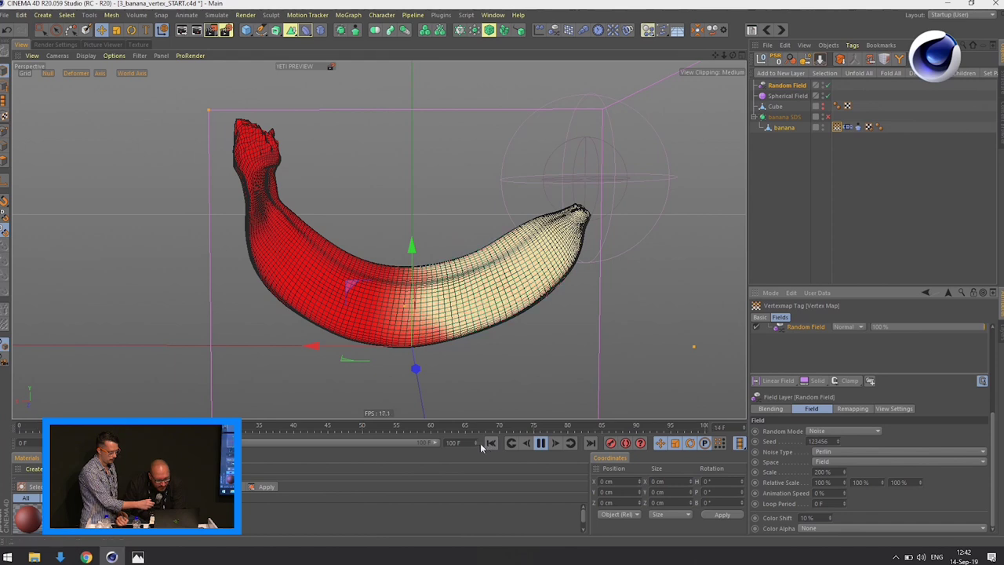
pyautogui.click(539, 443)
pyautogui.click(831, 473)
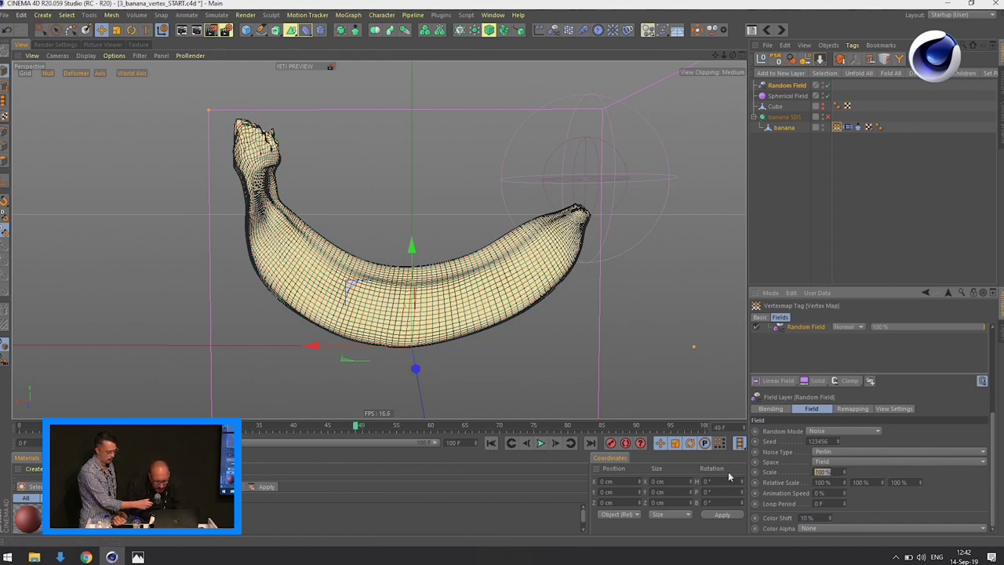
pyautogui.write('120')
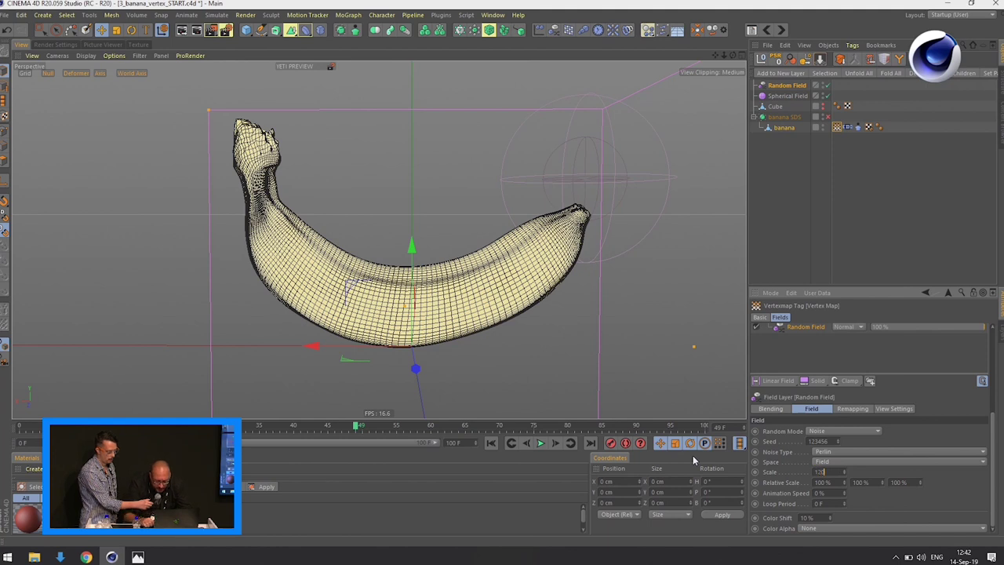
# Step: Replay the animation to check the uneven recession with 120% noise
pyautogui.click(491, 443)
pyautogui.click(539, 444)
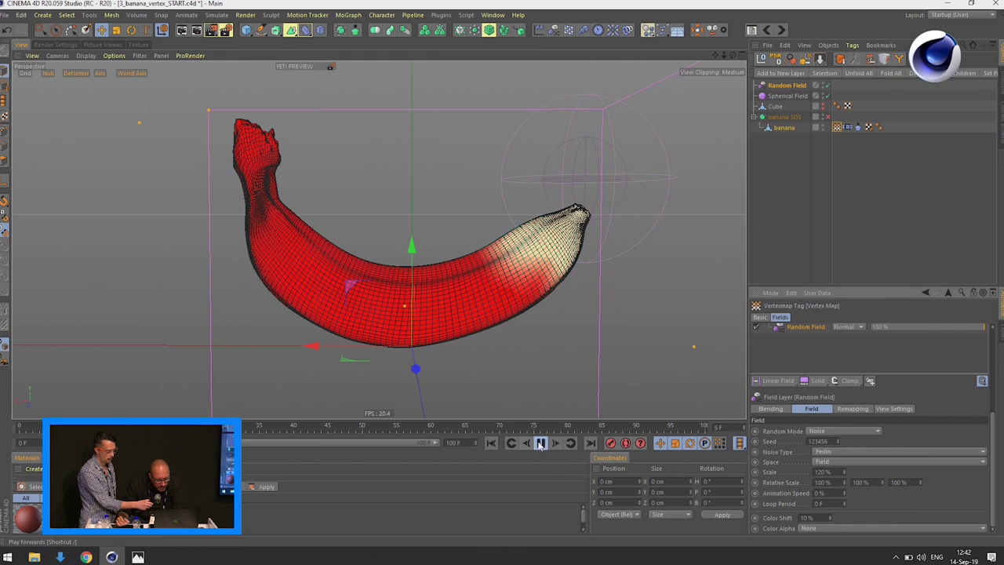
pyautogui.click(540, 444)
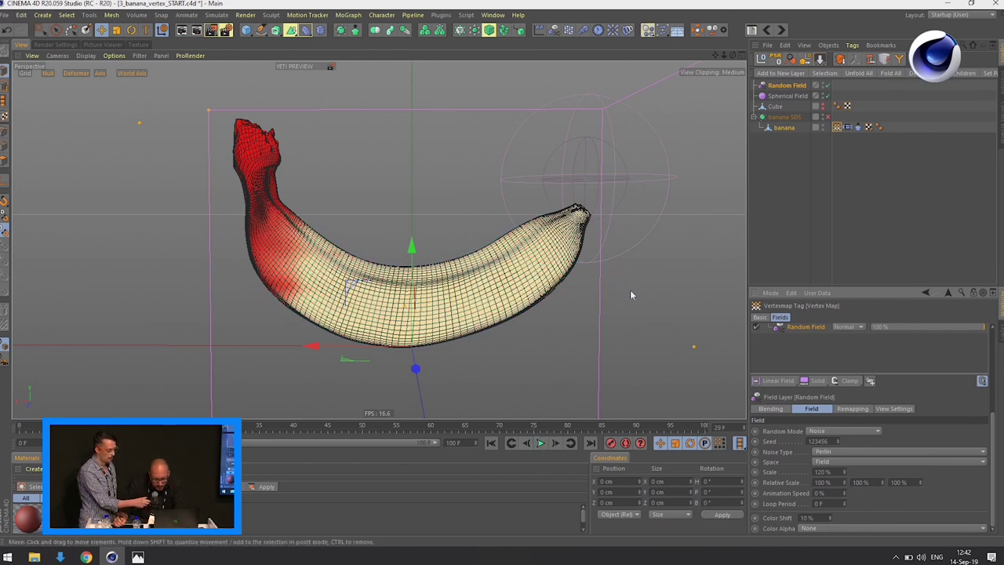
pyautogui.click(491, 443)
pyautogui.click(540, 443)
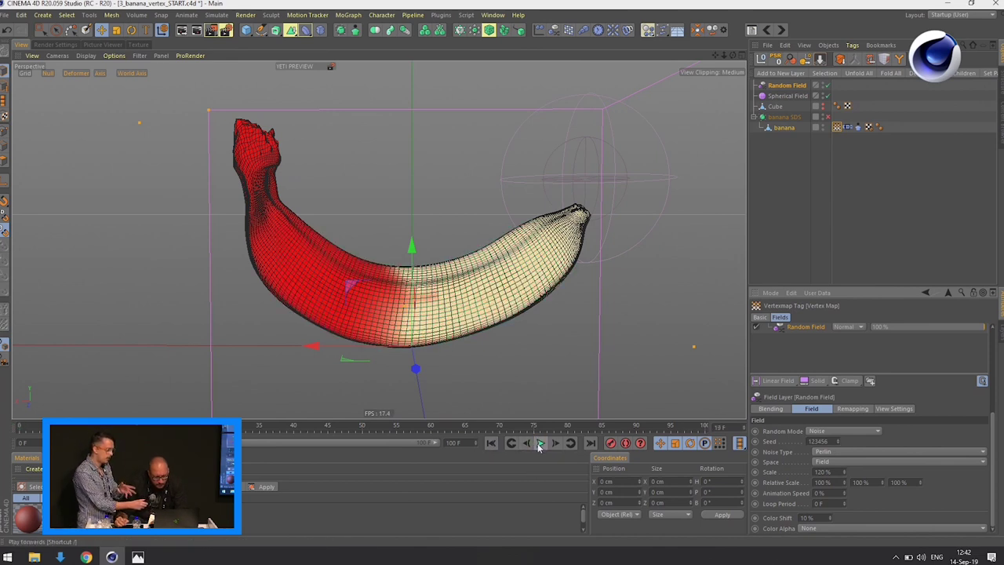
pyautogui.click(540, 443)
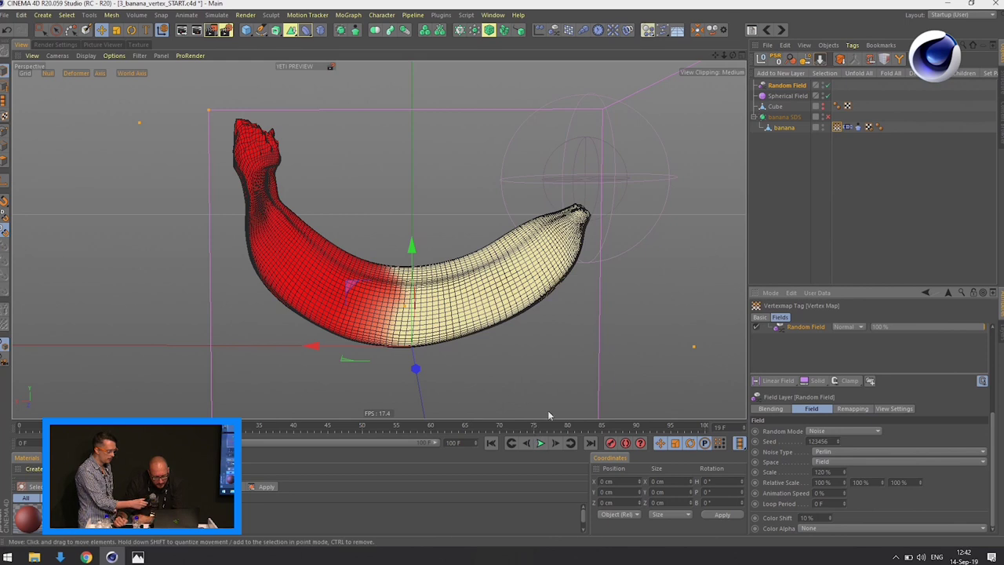
pyautogui.moveTo(994, 432); pyautogui.dragTo(998, 326)
pyautogui.click(800, 365)
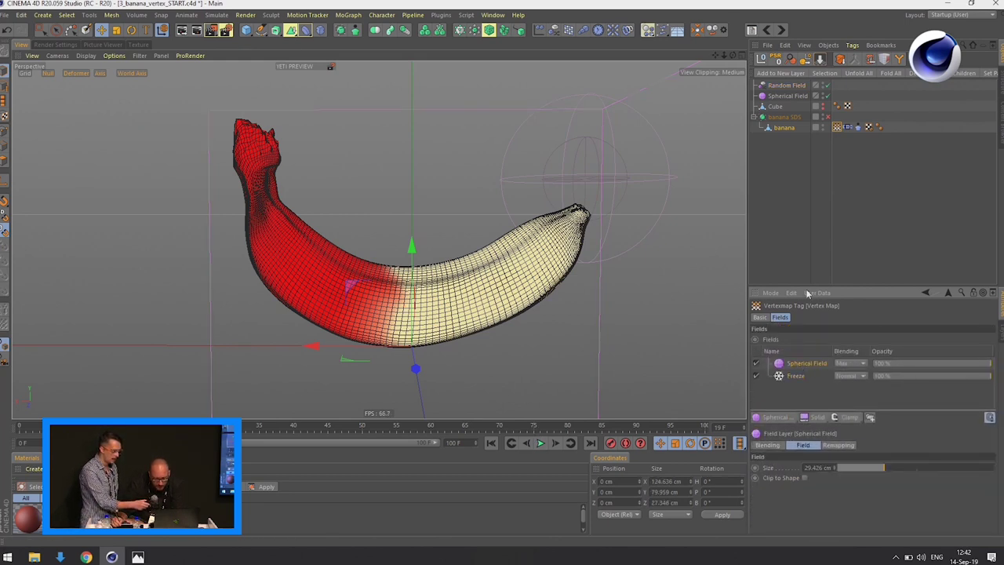
# Step: Use the Vertex Map as the Belt tag's Influence Map, test it, and select both field layers
pyautogui.click(848, 128)
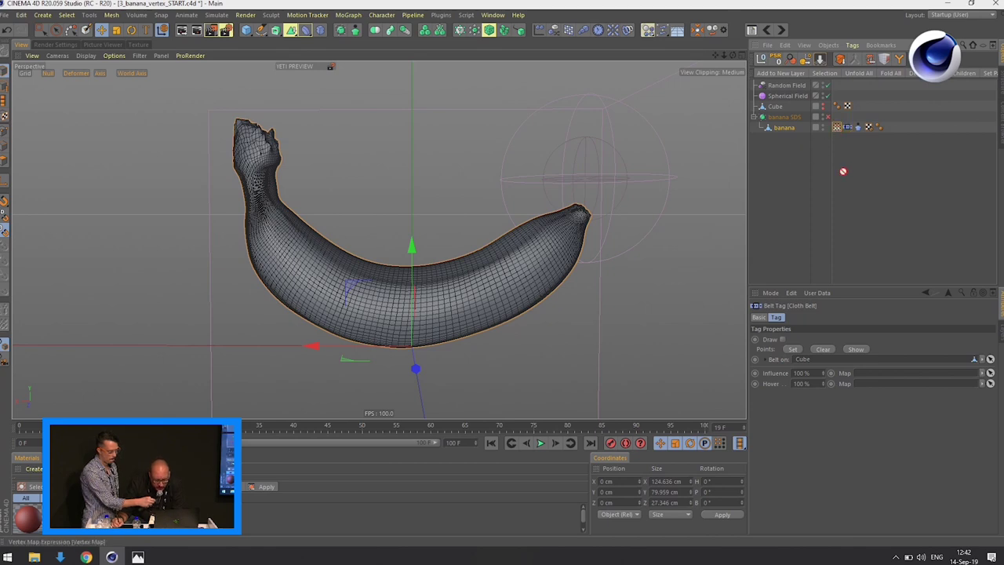
pyautogui.moveTo(881, 361); pyautogui.dragTo(879, 375)
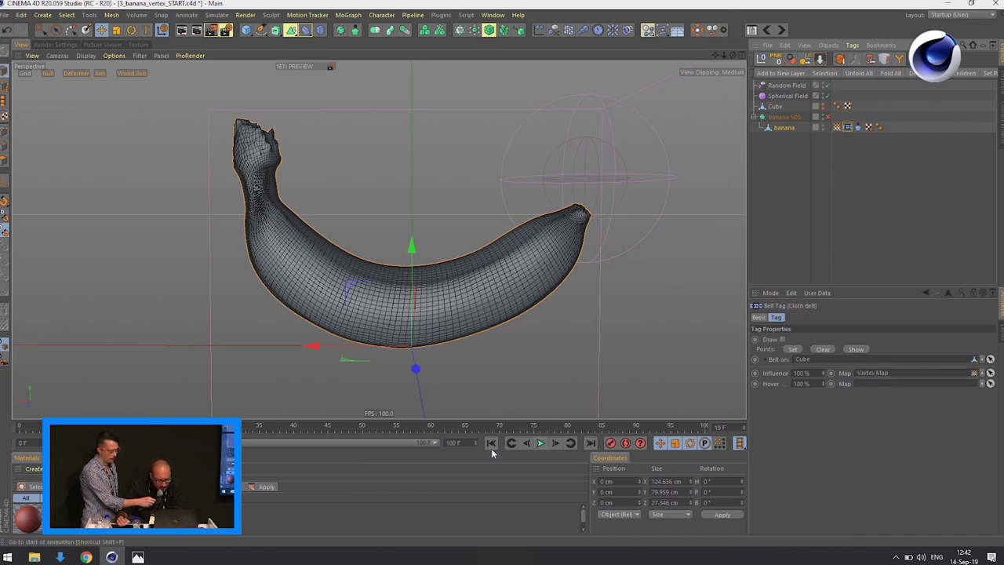
pyautogui.click(540, 443)
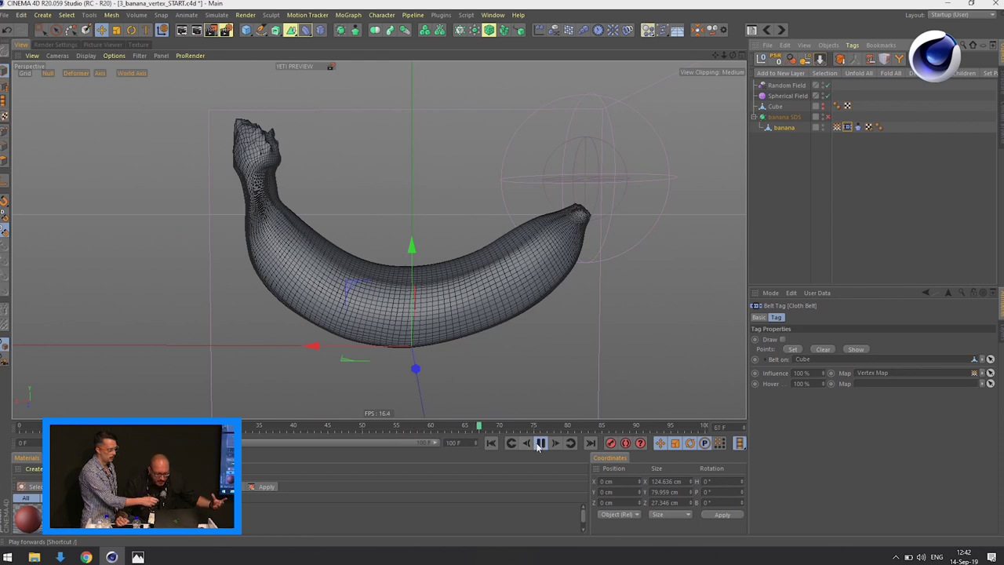
pyautogui.click(497, 445)
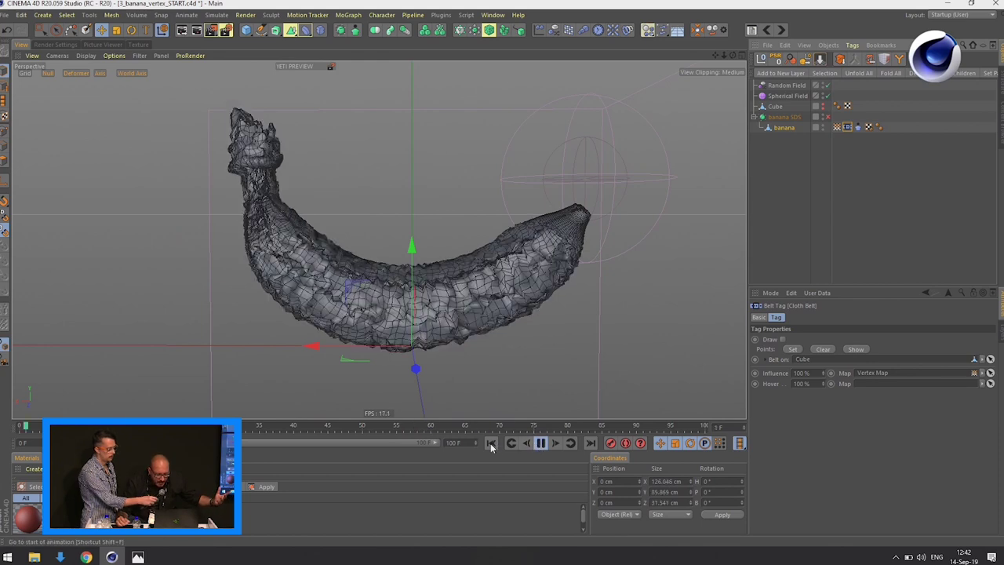
pyautogui.click(542, 443)
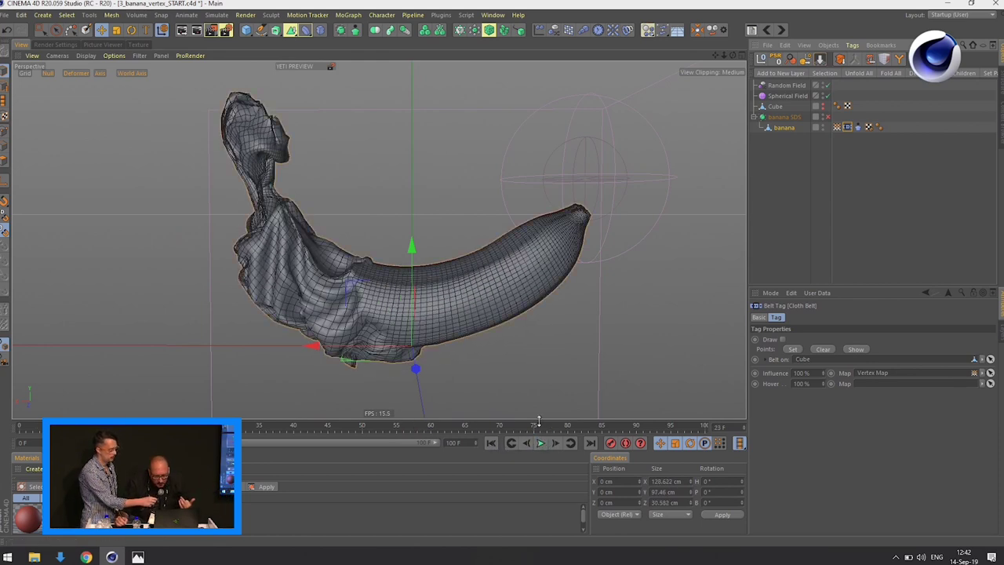
pyautogui.click(837, 127)
pyautogui.moveTo(799, 400); pyautogui.dragTo(804, 363)
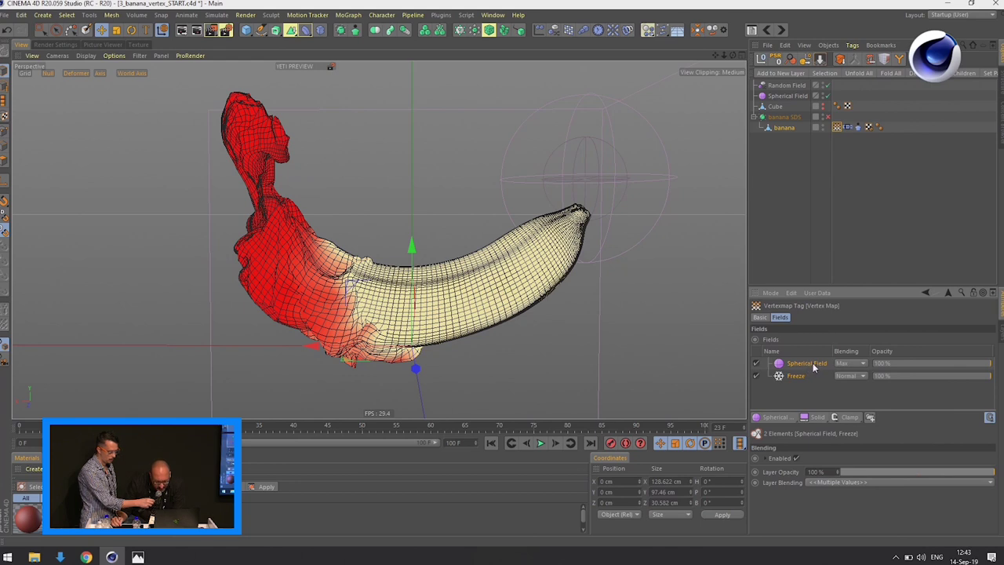
# Step: Wrap the Spherical and Freeze layers in a Group Field topped by an Invert layer
pyautogui.rightClick(815, 367)
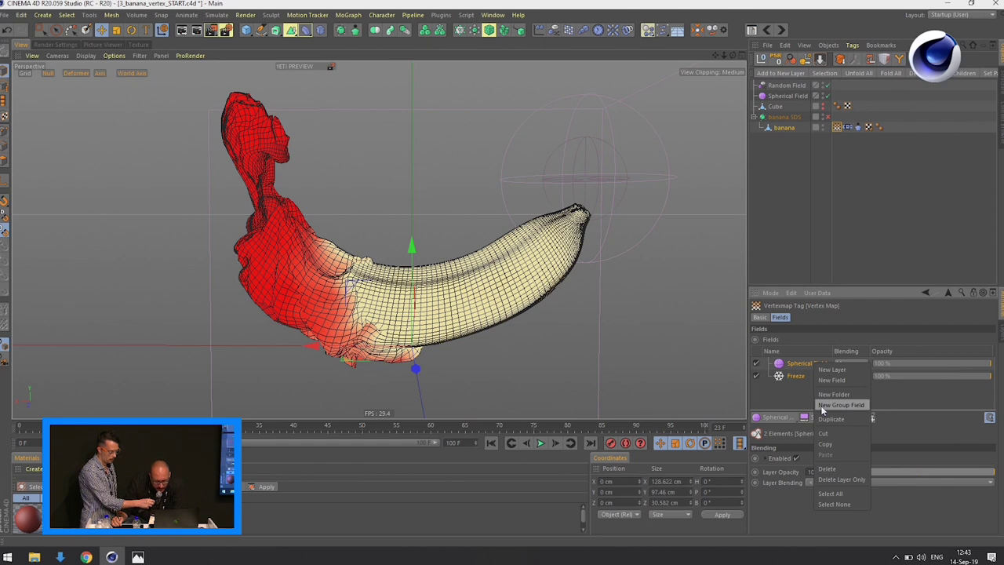
pyautogui.click(839, 405)
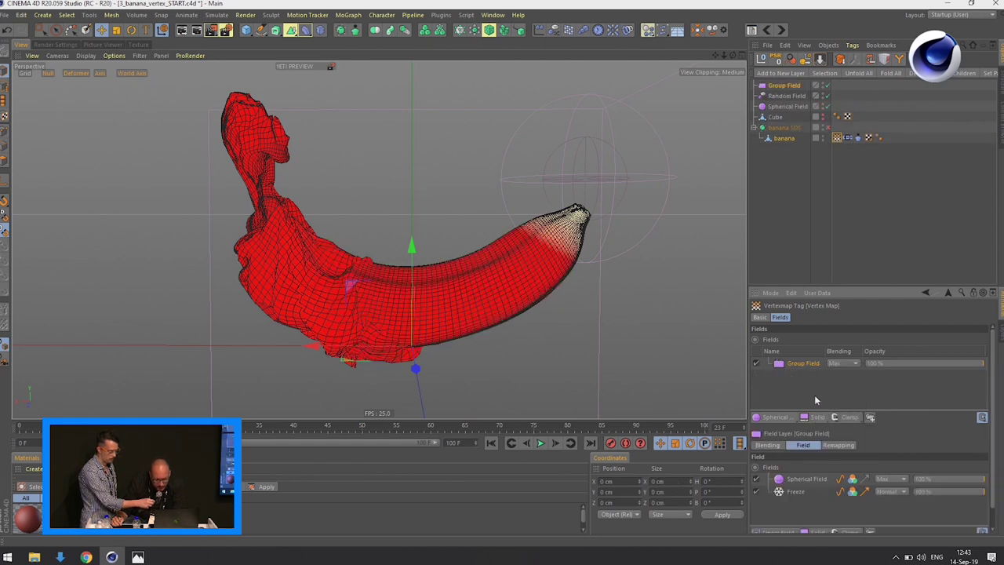
pyautogui.click(849, 418)
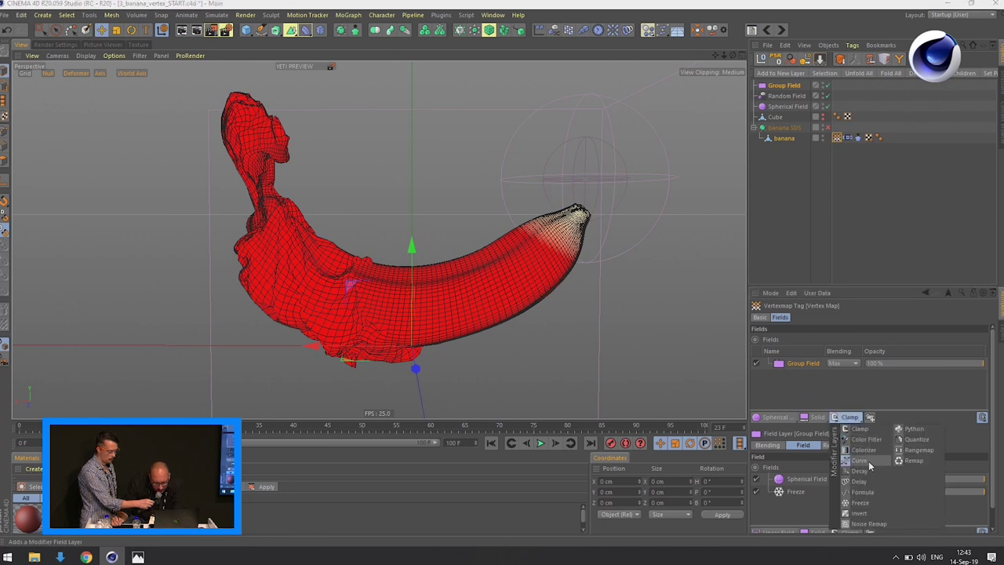
pyautogui.click(860, 513)
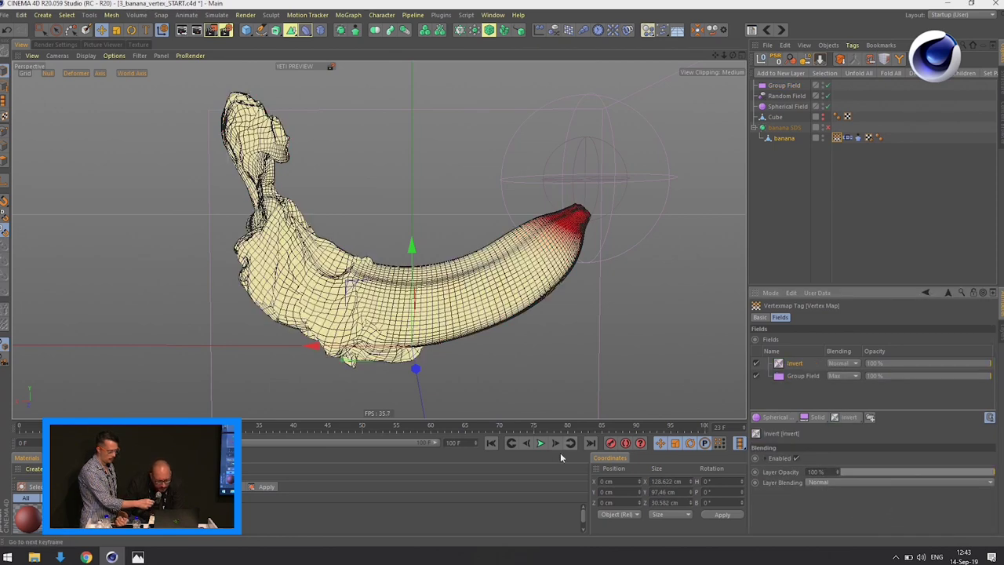
# Step: Replay the cloth simulation to see the opposite banana end deform
pyautogui.click(513, 443)
pyautogui.click(540, 444)
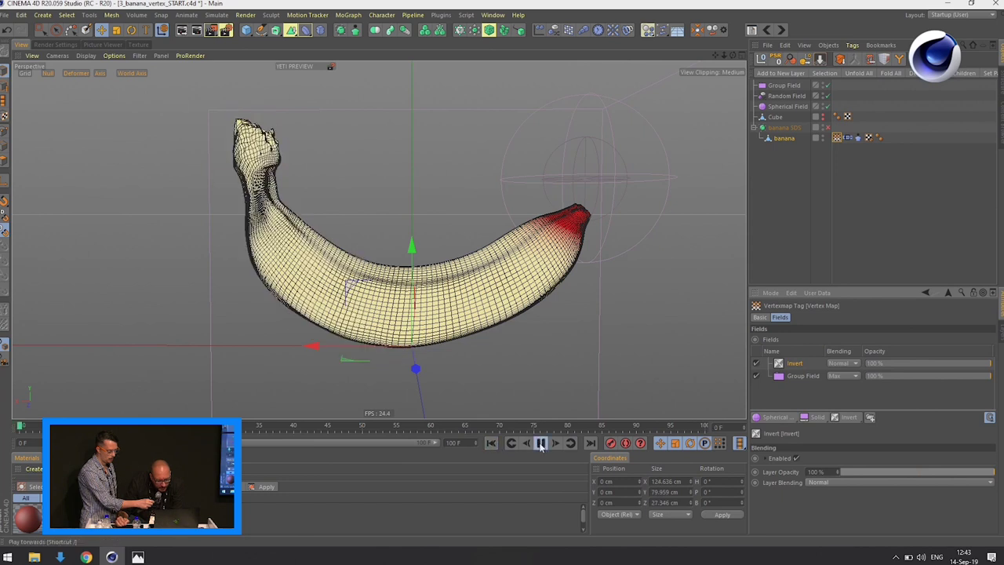
pyautogui.click(488, 443)
pyautogui.click(539, 443)
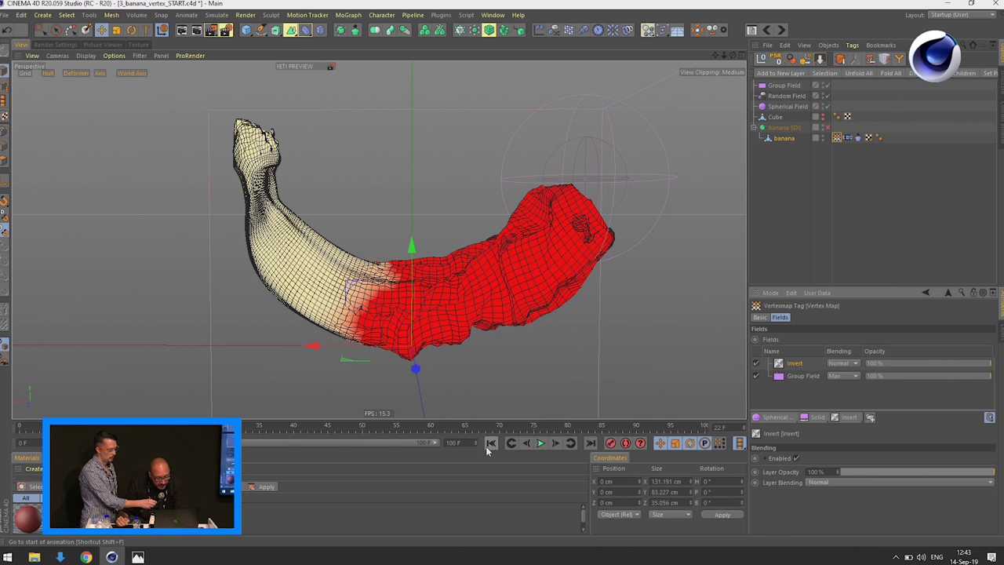
pyautogui.click(488, 444)
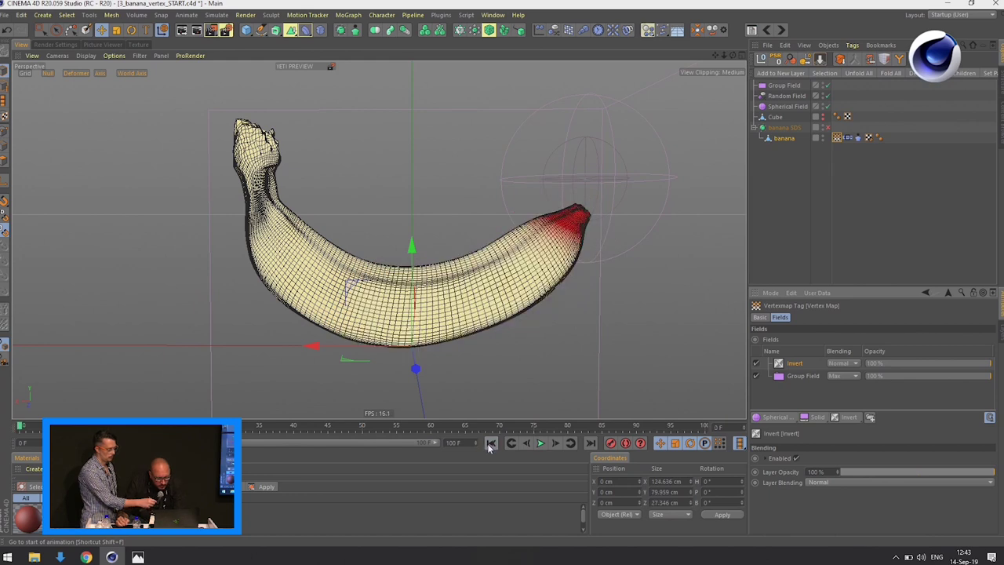
pyautogui.click(730, 191)
pyautogui.click(539, 443)
pyautogui.click(539, 443)
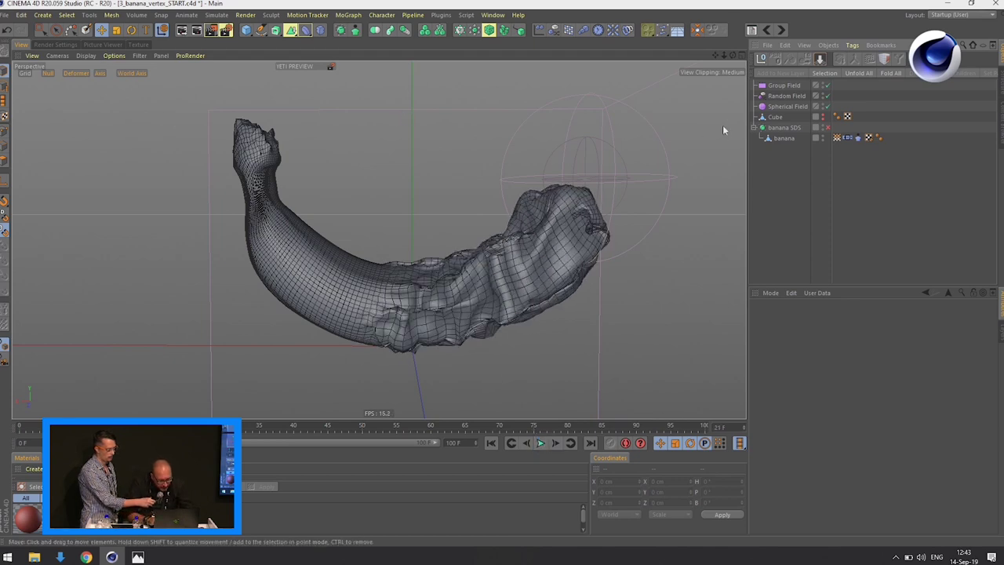
# Step: Add an Attractor through Commander and raise it to 20.602 cm on Y
pyautogui.hotkey('shift', 'c')
pyautogui.write('attra')
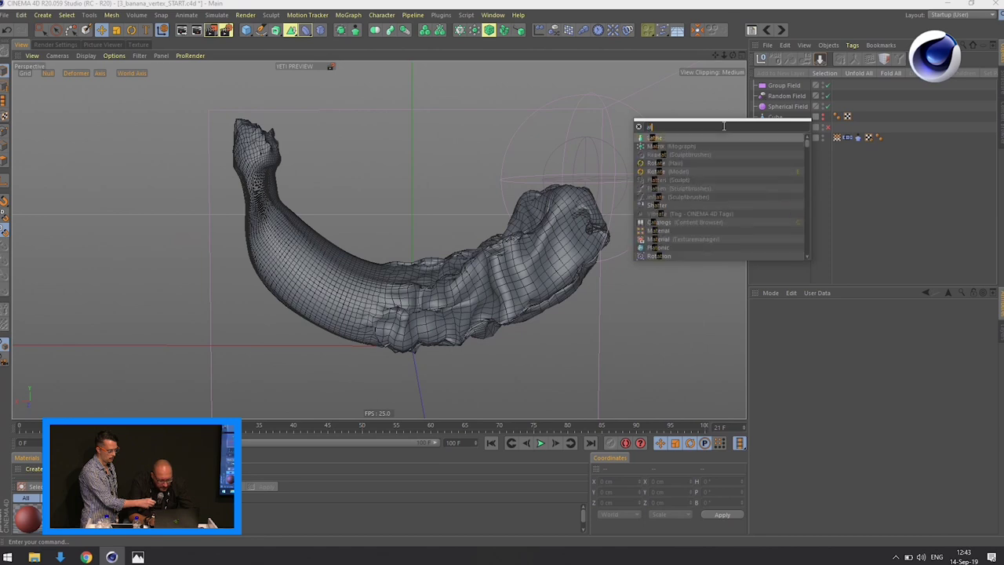
pyautogui.press('Return')
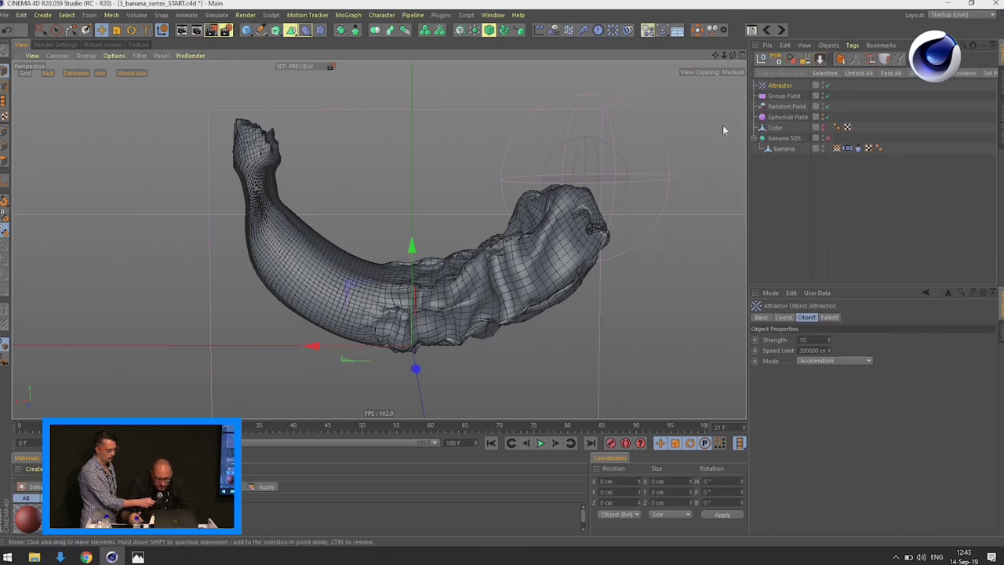
pyautogui.moveTo(411, 249); pyautogui.dragTo(413, 196)
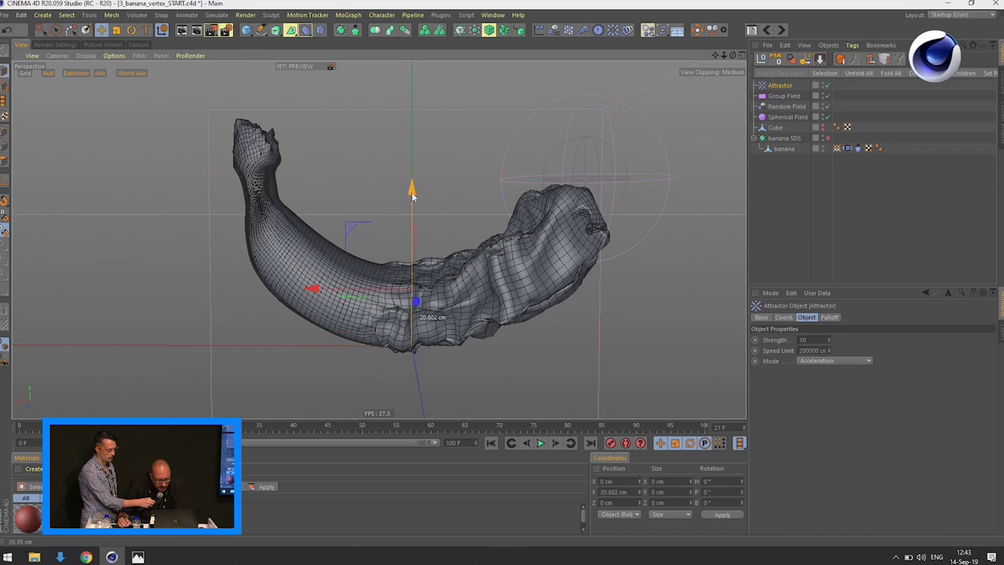
# Step: Set the Attractor Strength to -10 and replay the banana deformation from frame 0
pyautogui.click(491, 444)
pyautogui.click(539, 444)
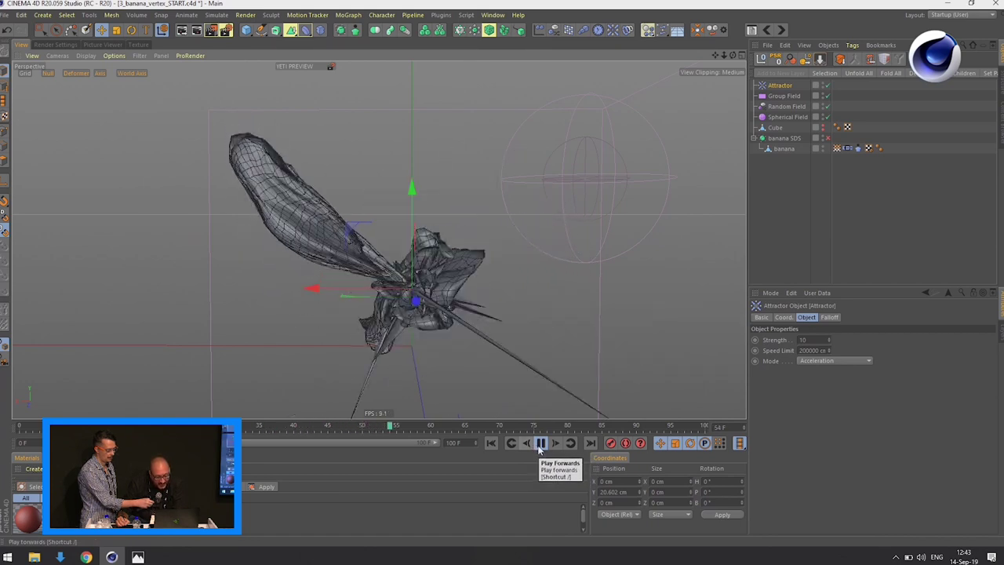
pyautogui.click(540, 444)
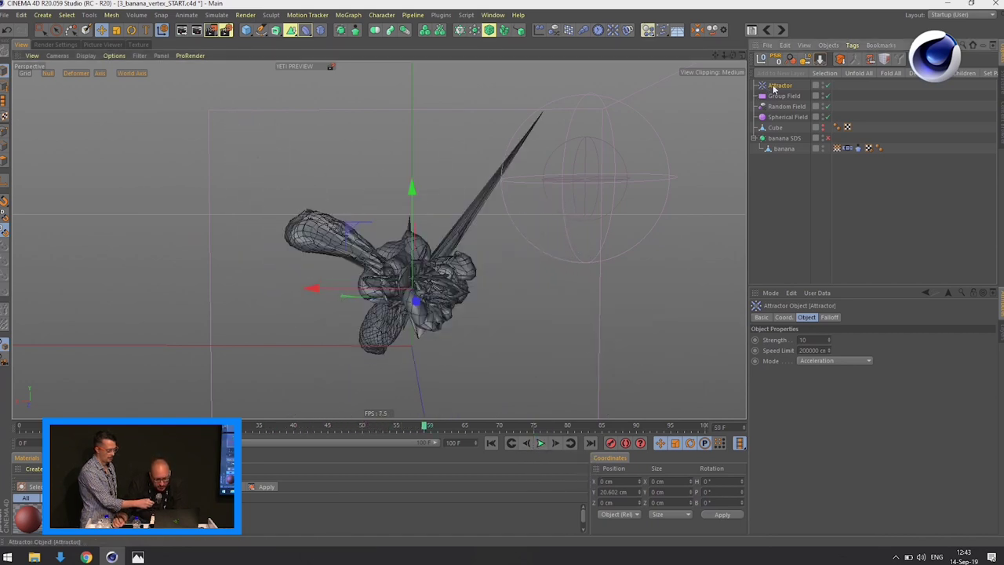
pyautogui.click(805, 340)
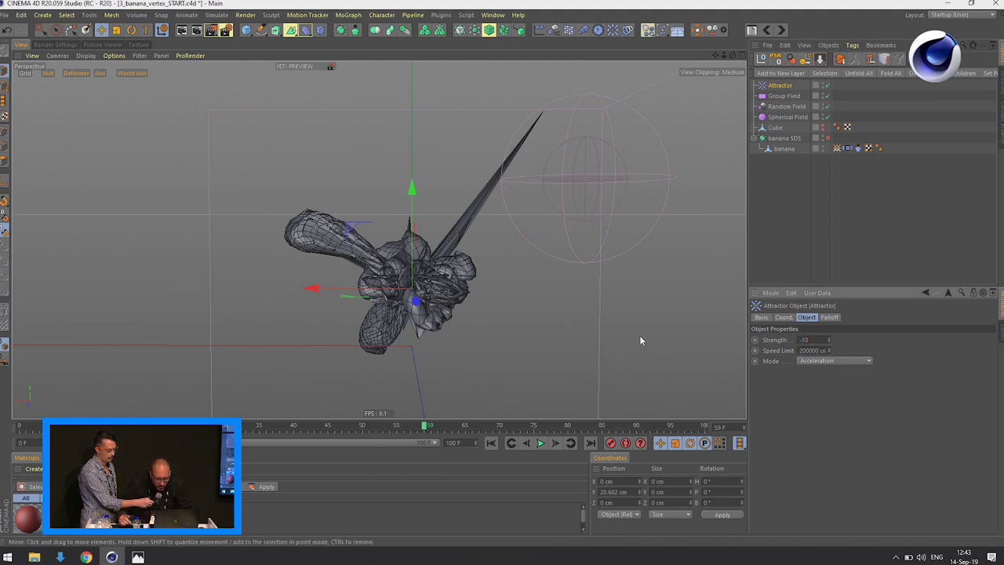
pyautogui.click(492, 444)
pyautogui.click(540, 444)
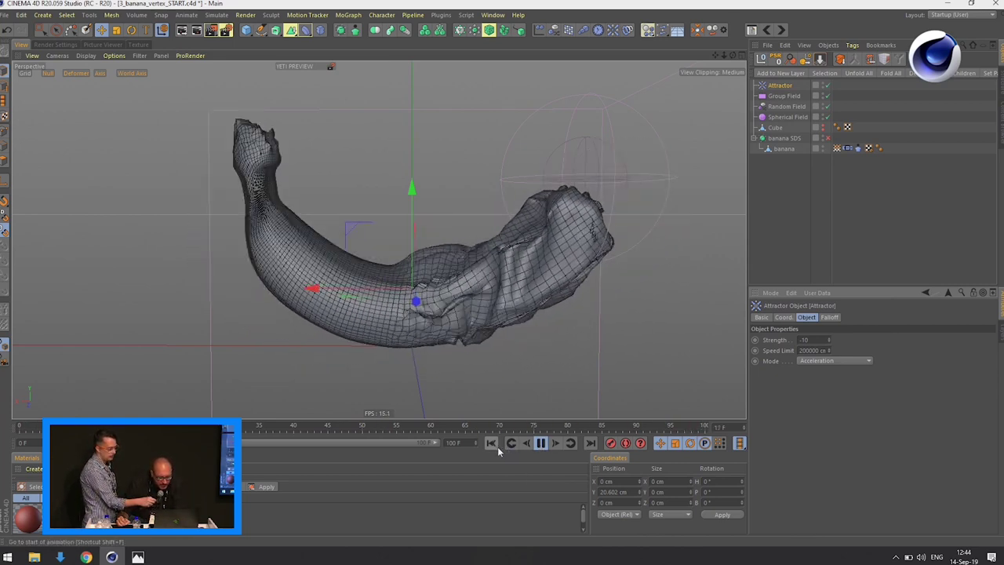
pyautogui.press('F8')
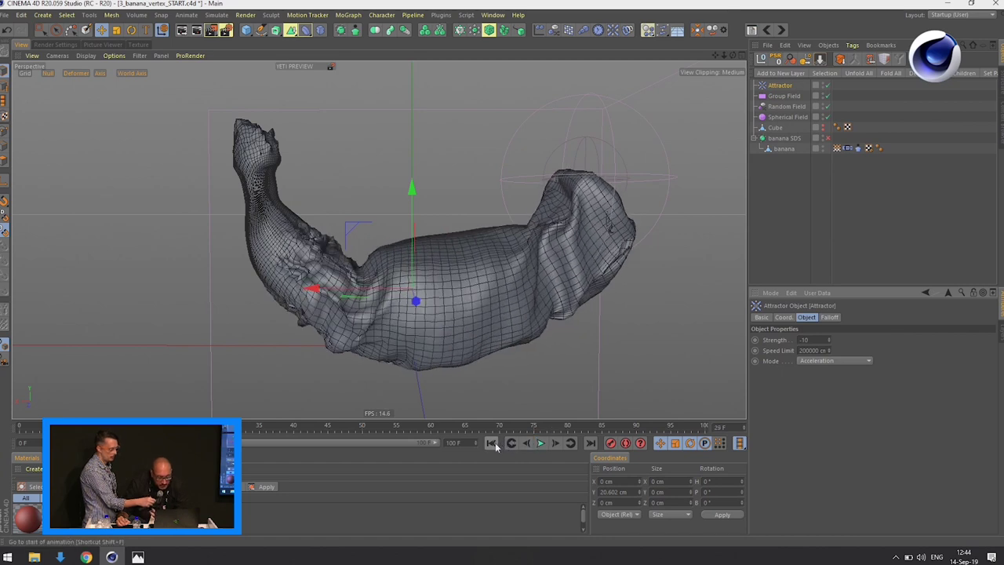
pyautogui.click(491, 444)
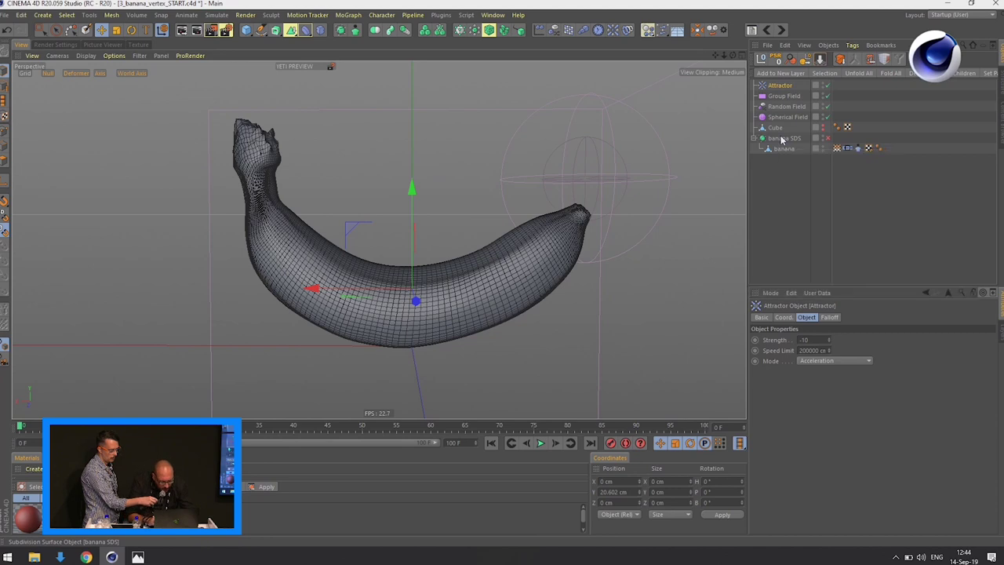
# Step: Add a Cloth Surface and nest it under banana SDS, above banana
pyautogui.hotkey('shift', 'c')
pyautogui.write('cloth')
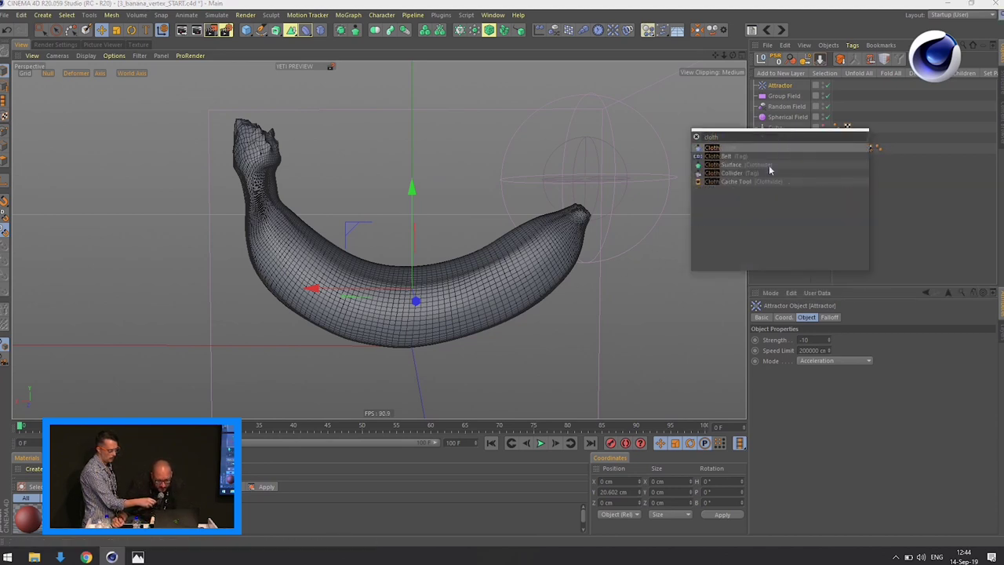
pyautogui.click(772, 165)
pyautogui.moveTo(790, 159); pyautogui.dragTo(790, 149)
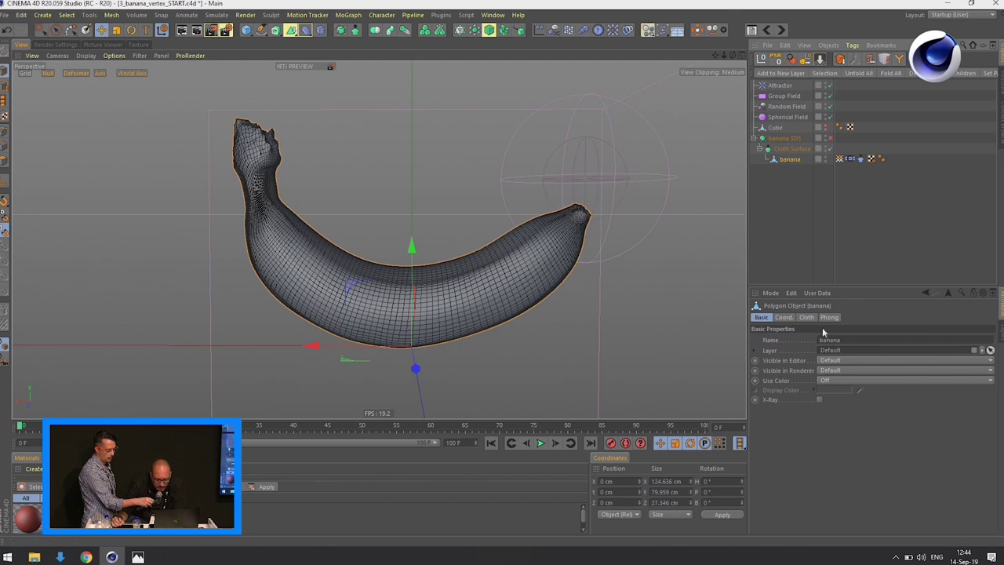
# Step: Enable Use Tear on the banana's Cloth tag and preview the tearing simulation
pyautogui.click(860, 159)
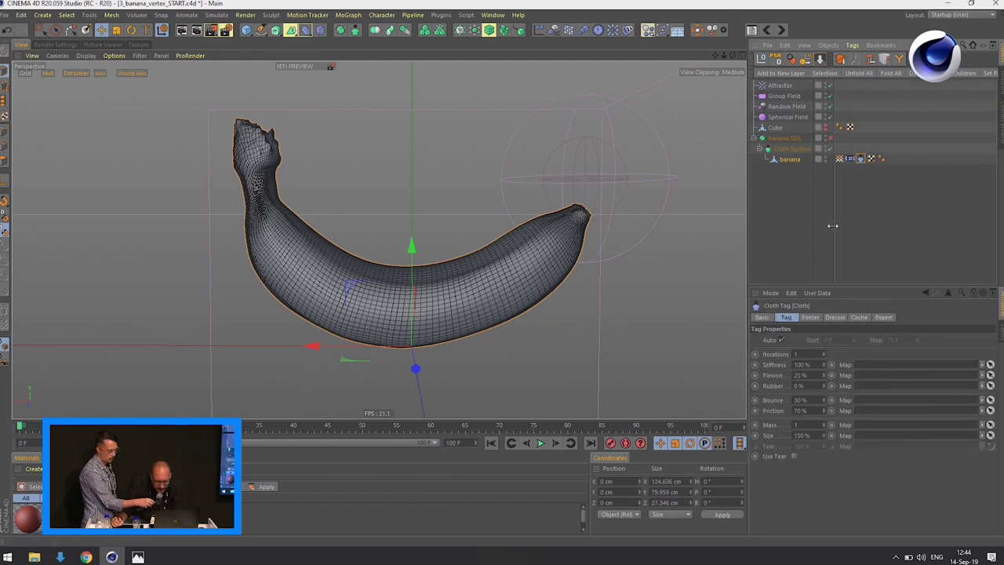
pyautogui.click(794, 456)
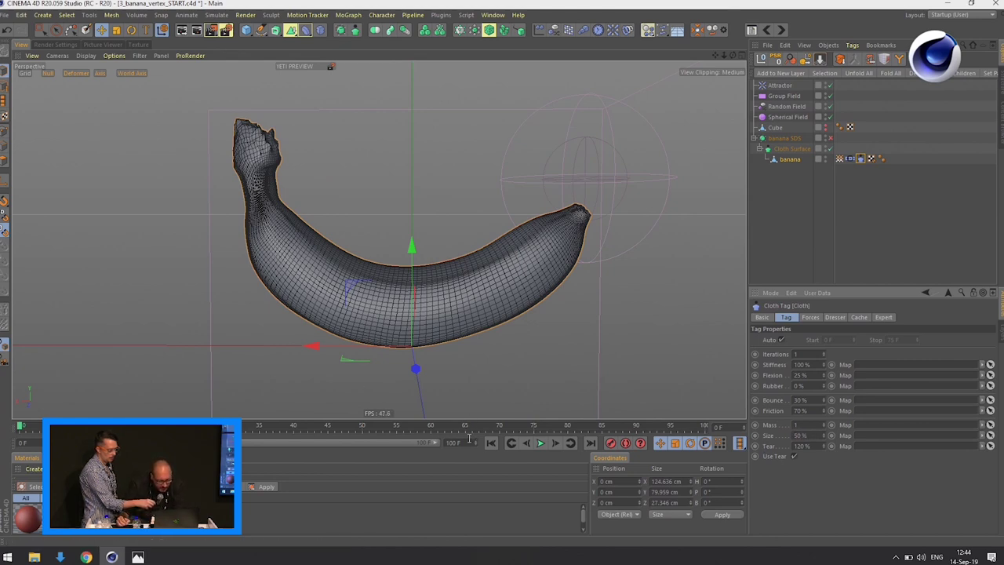
pyautogui.click(540, 443)
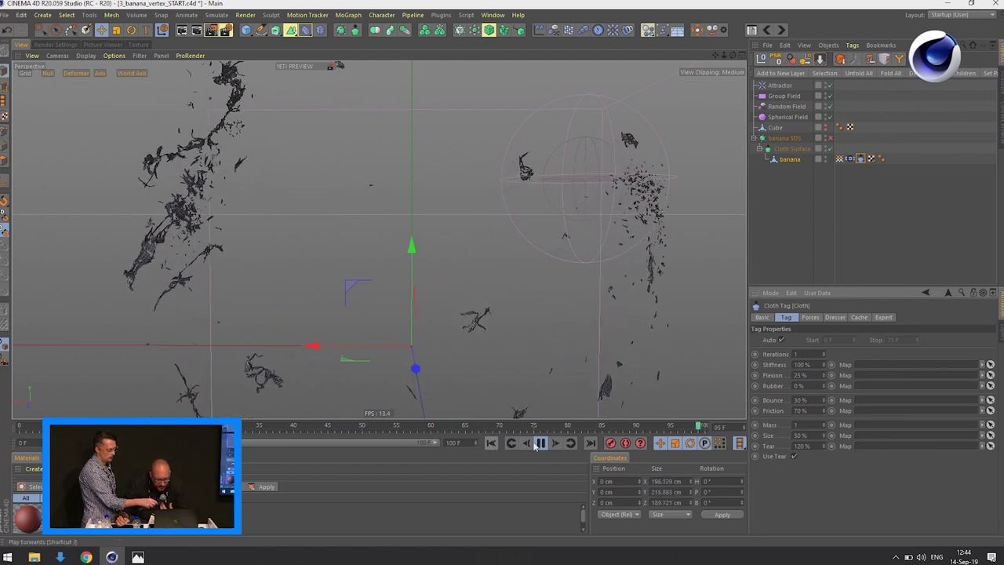
pyautogui.click(492, 443)
pyautogui.click(542, 444)
# Step: Set the cloth Size to 70% and replay the simulation from frame 0
pyautogui.click(532, 277)
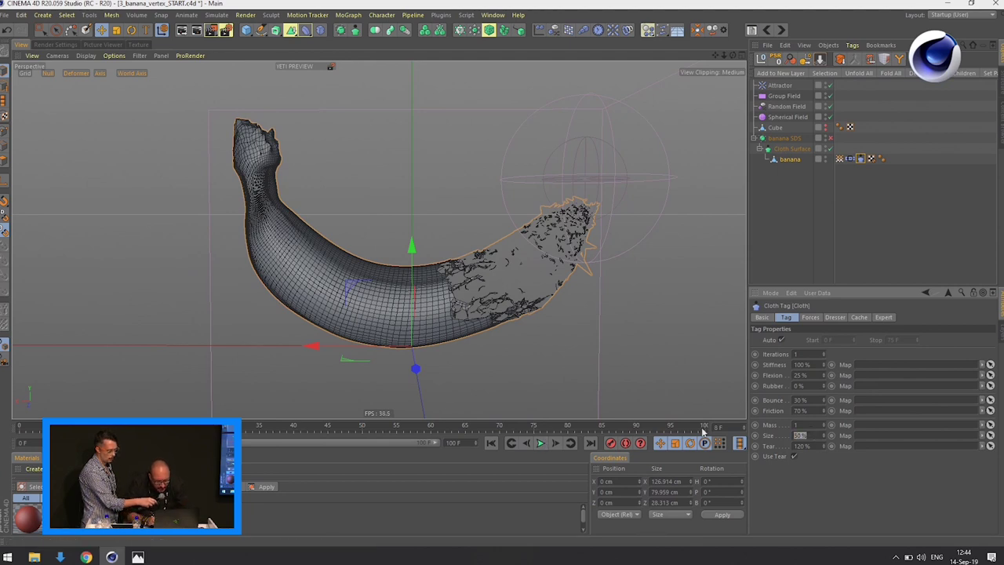
pyautogui.write('70')
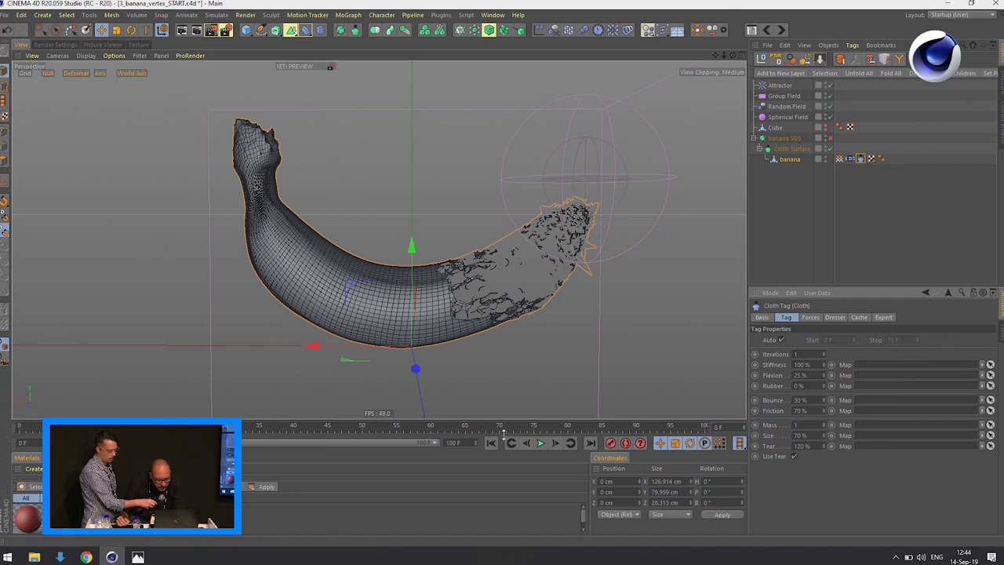
pyautogui.click(518, 444)
pyautogui.click(540, 443)
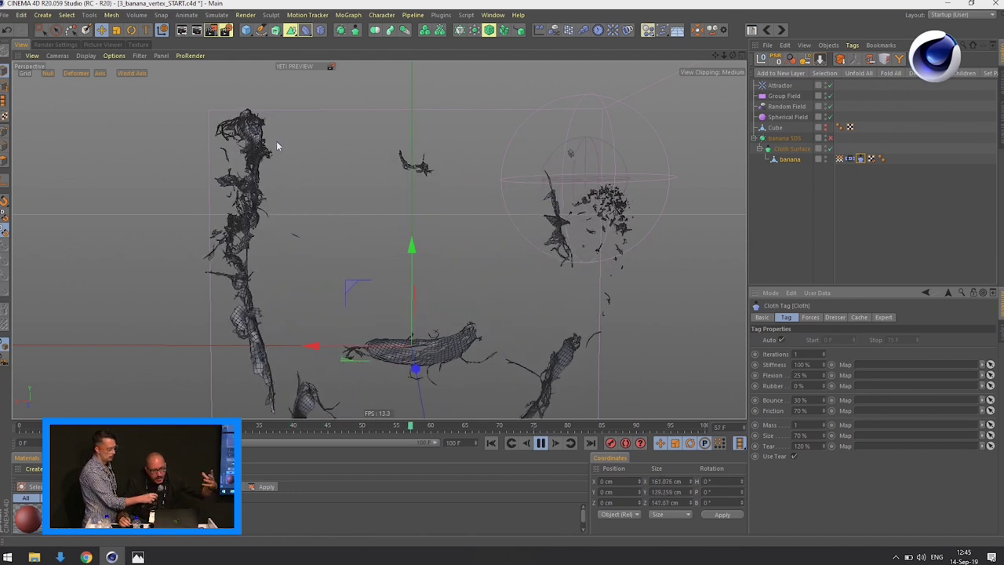
pyautogui.click(540, 444)
pyautogui.click(492, 444)
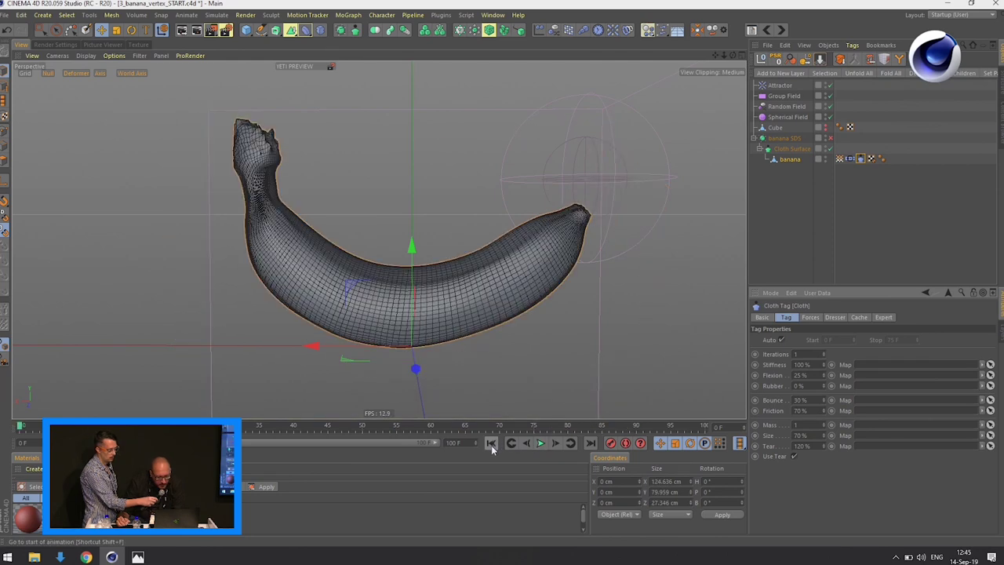
# Step: Disable banana SDS, select banana, and replay the tearing on the coarser mesh
pyautogui.click(797, 140)
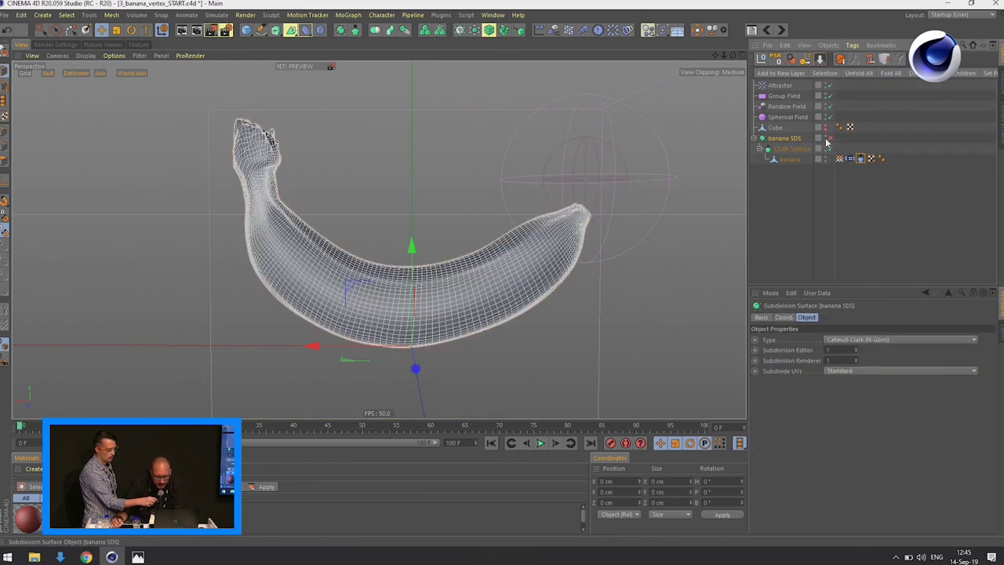
pyautogui.click(541, 444)
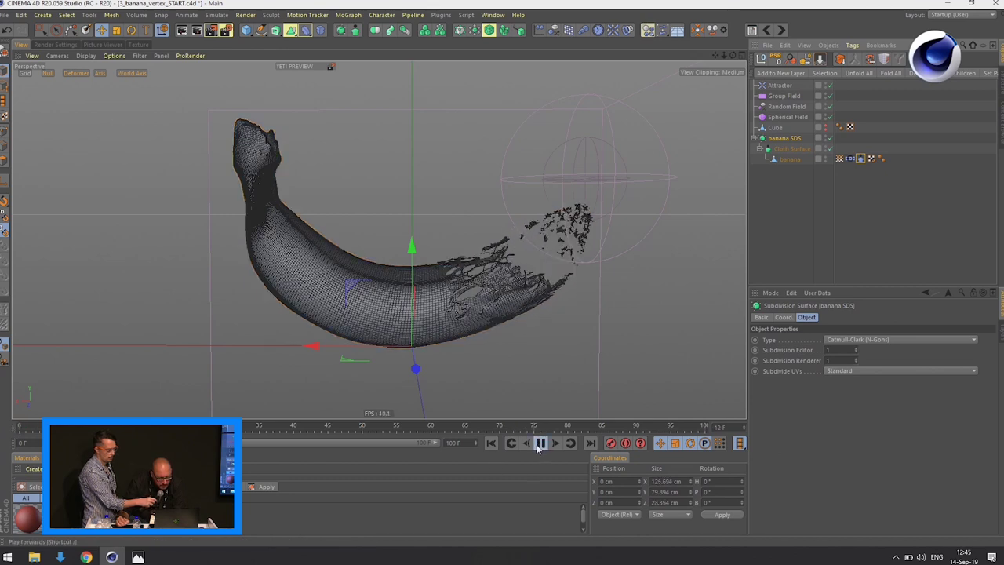
pyautogui.click(541, 445)
pyautogui.click(490, 444)
pyautogui.click(751, 174)
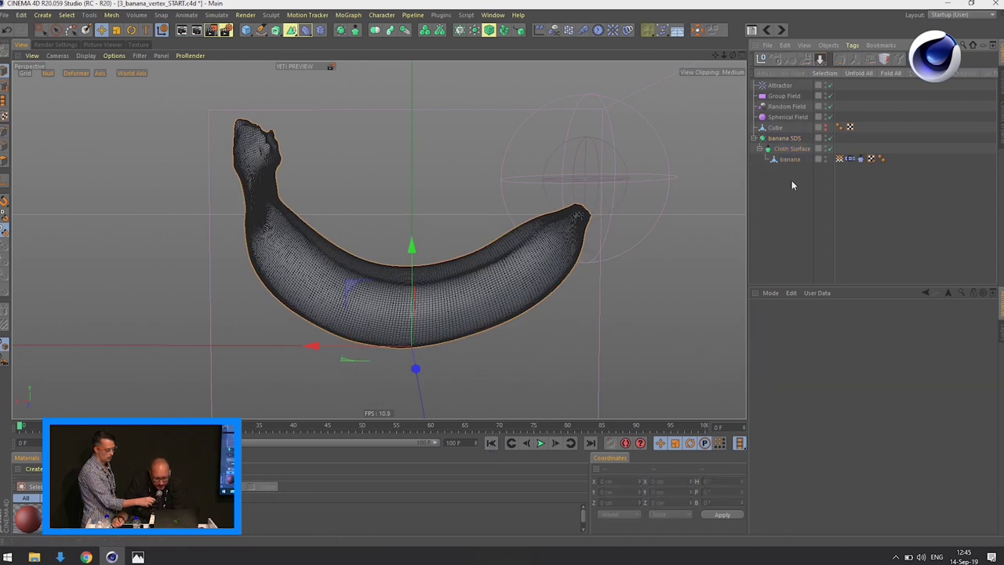
pyautogui.click(830, 139)
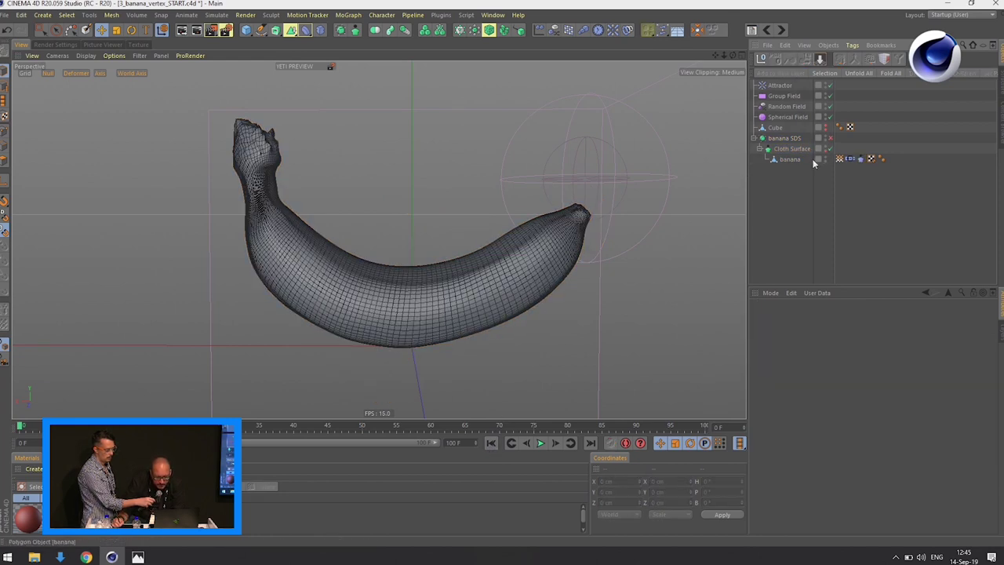
pyautogui.click(791, 160)
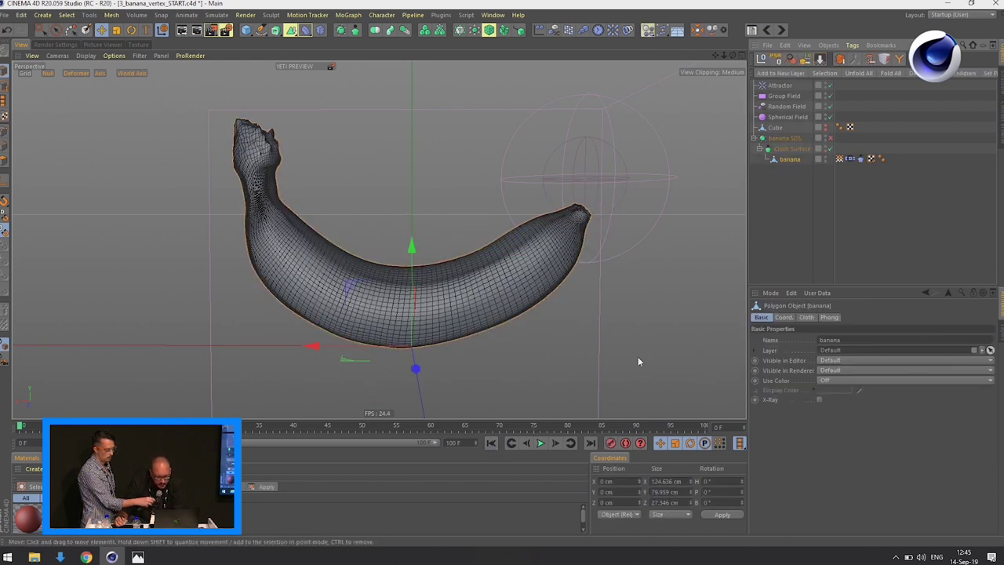
pyautogui.click(540, 445)
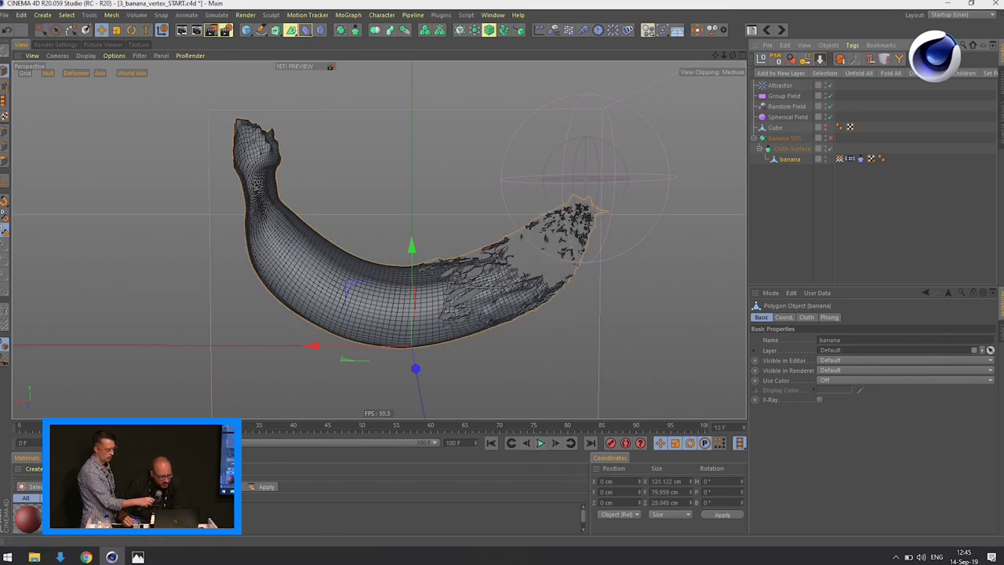
# Step: Apply the Mat material to the banana and preview the white banana simulation
pyautogui.click(29, 521)
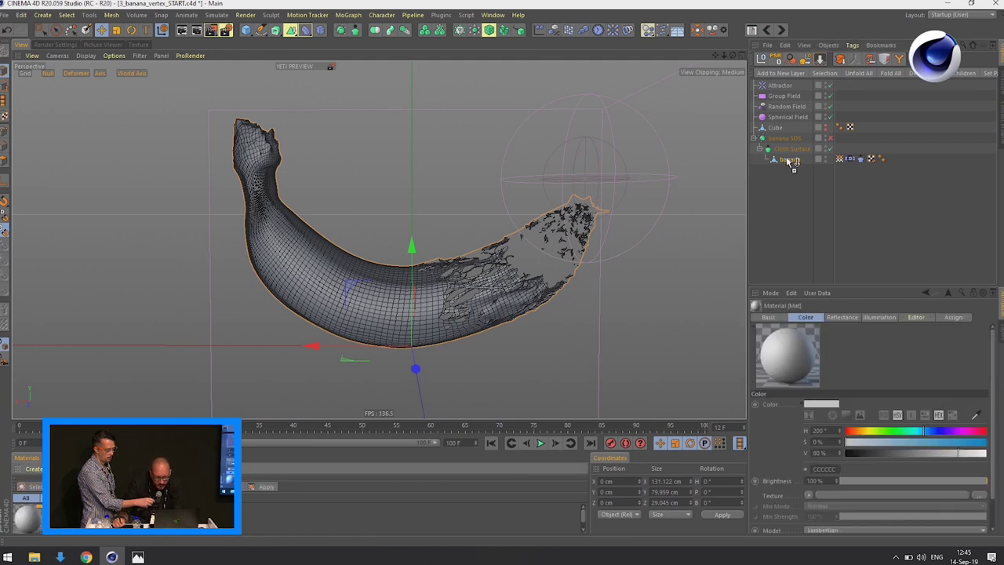
pyautogui.moveTo(790, 160); pyautogui.dragTo(789, 161)
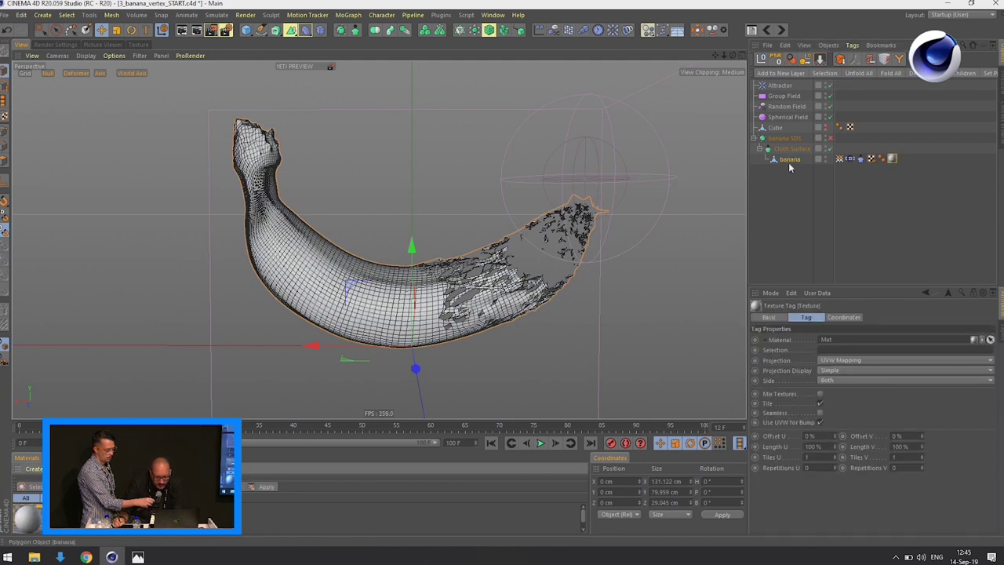
pyautogui.click(514, 443)
pyautogui.click(540, 443)
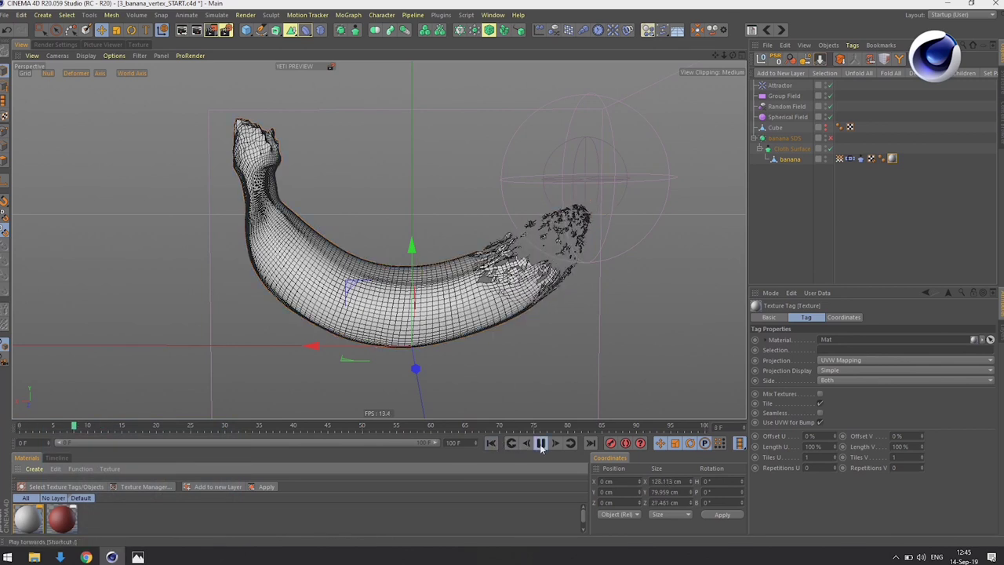
pyautogui.click(541, 444)
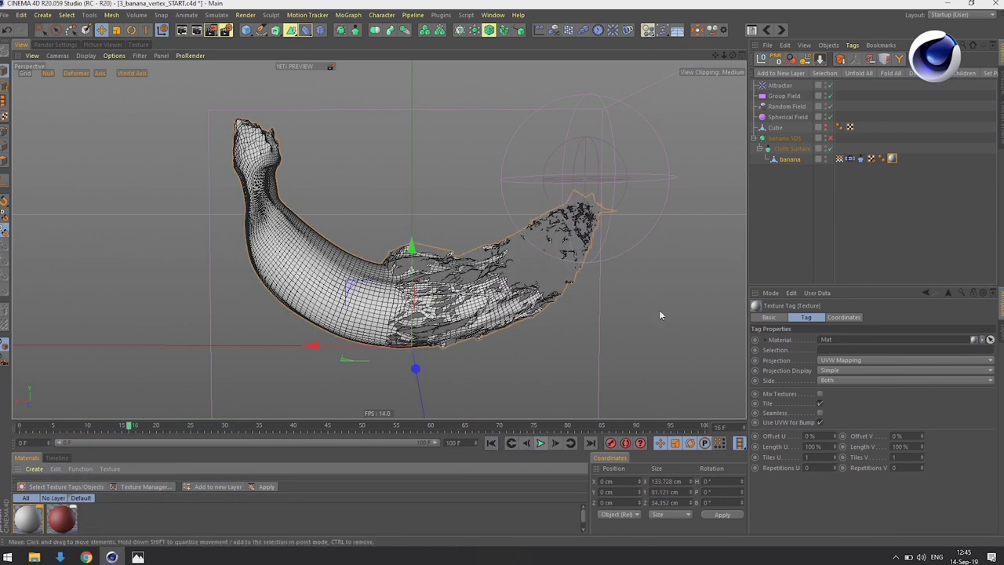
# Step: Set Mat's Color texture to a Vertex Map shader linked to the banana's Vertex Map tag
pyautogui.click(892, 160)
pyautogui.doubleClick(892, 160)
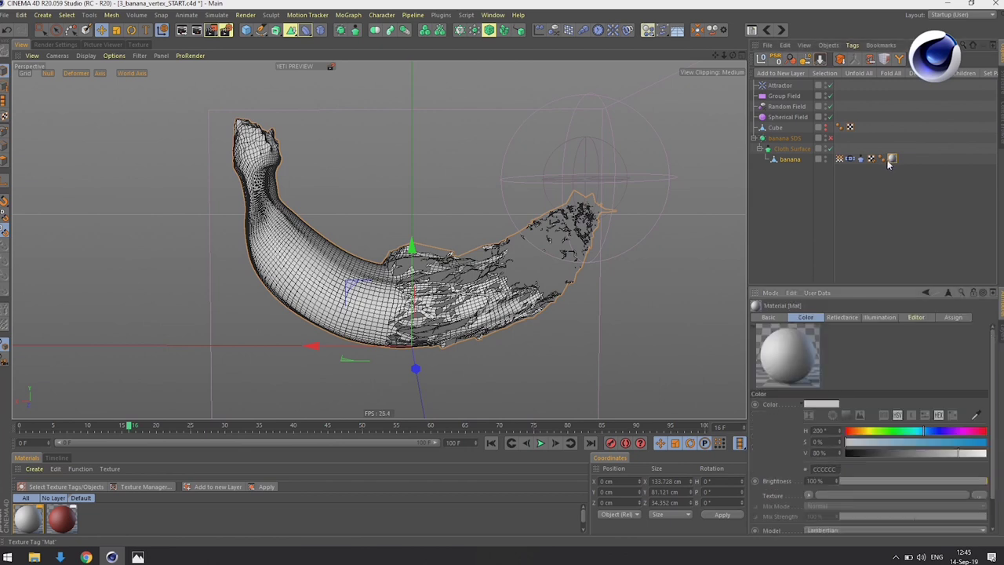
pyautogui.scroll(-2, 988, 391)
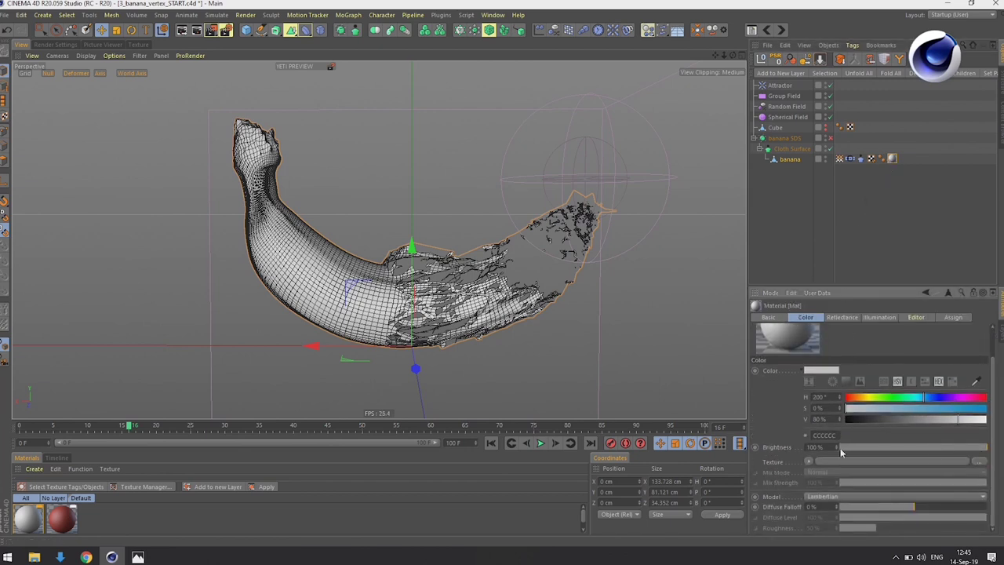
pyautogui.click(808, 462)
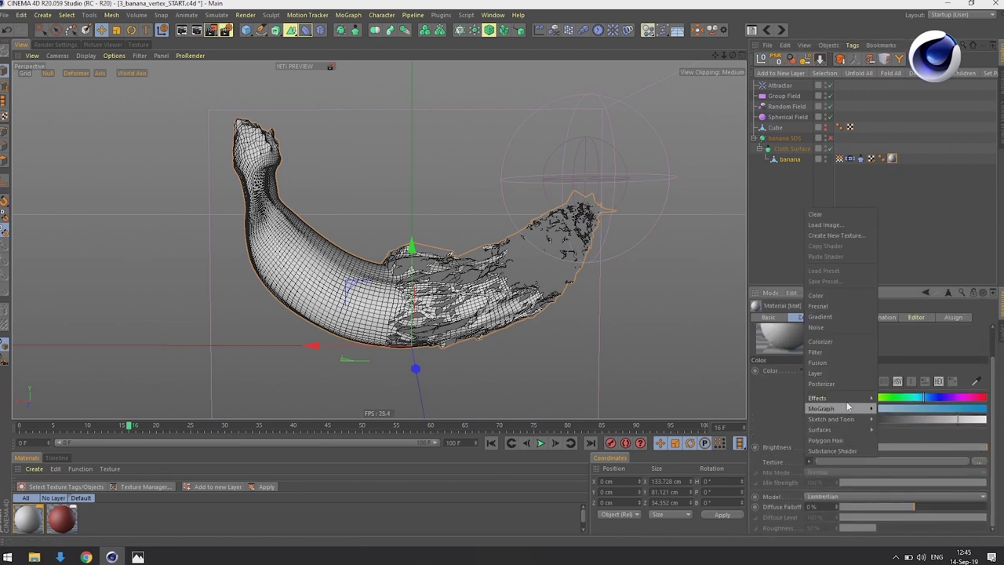
pyautogui.moveTo(845, 399)
pyautogui.click(910, 533)
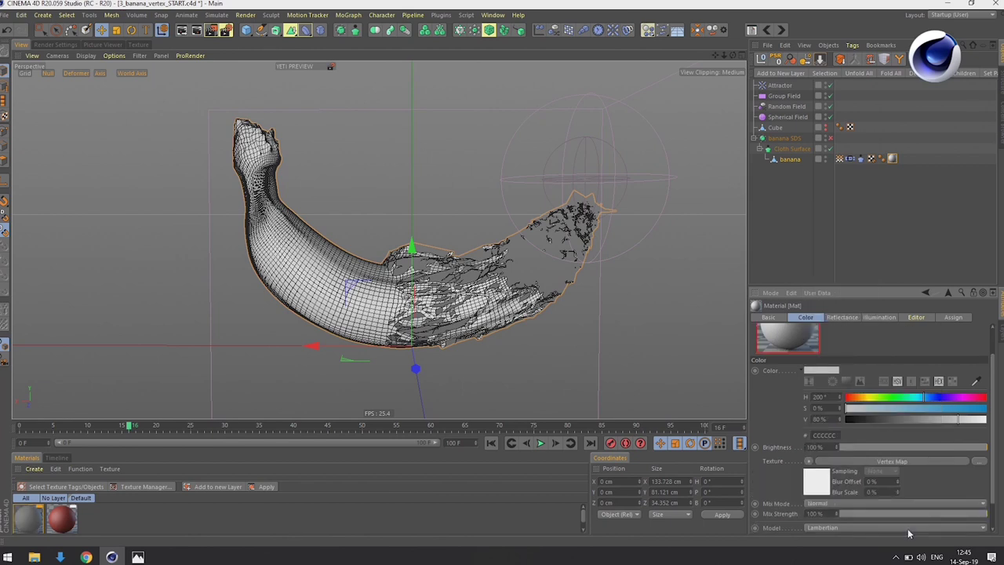
pyautogui.click(882, 463)
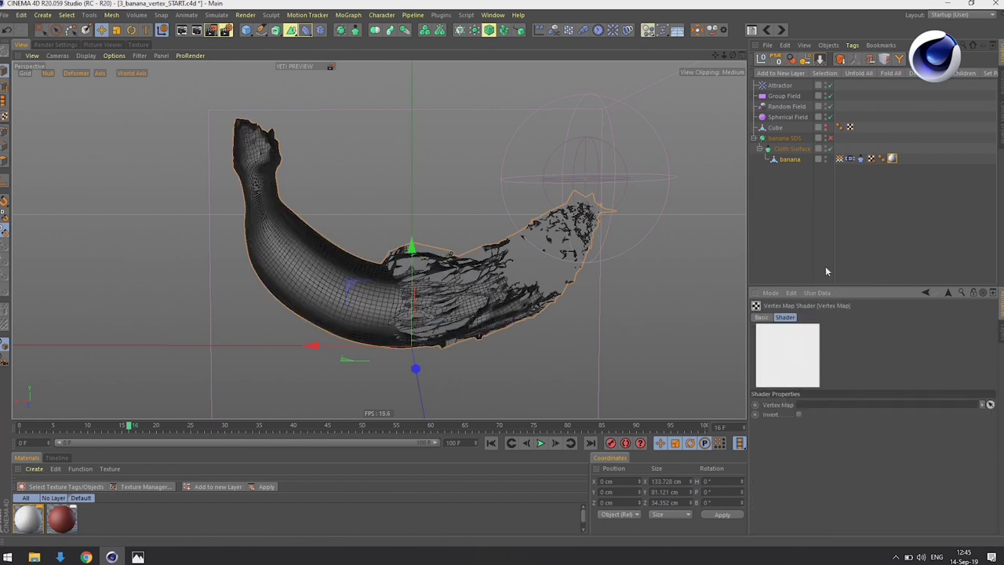
pyautogui.click(838, 159)
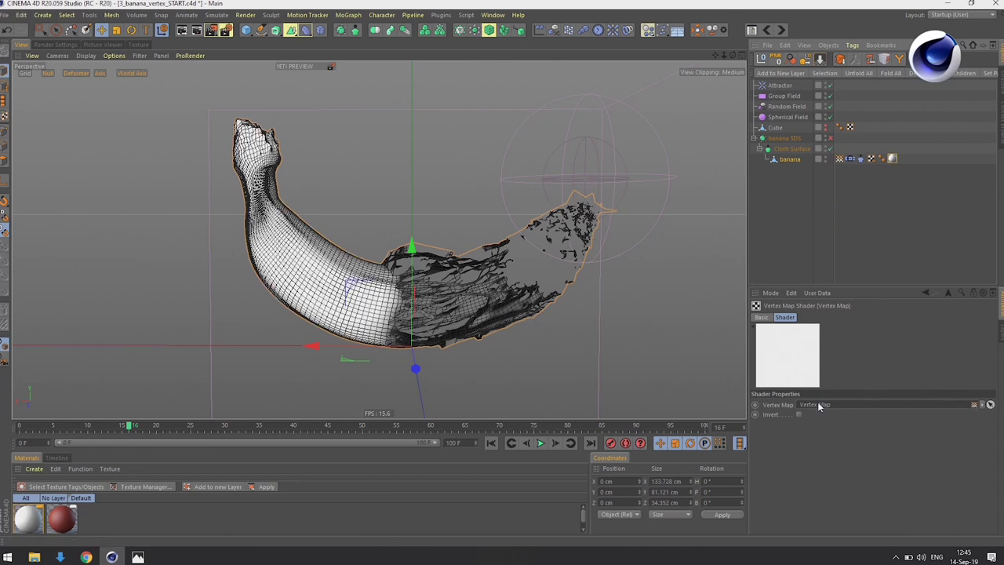
# Step: Turn off Use Tear on the banana's Cloth tag, set Size to 150%, and replay from the start
pyautogui.click(792, 150)
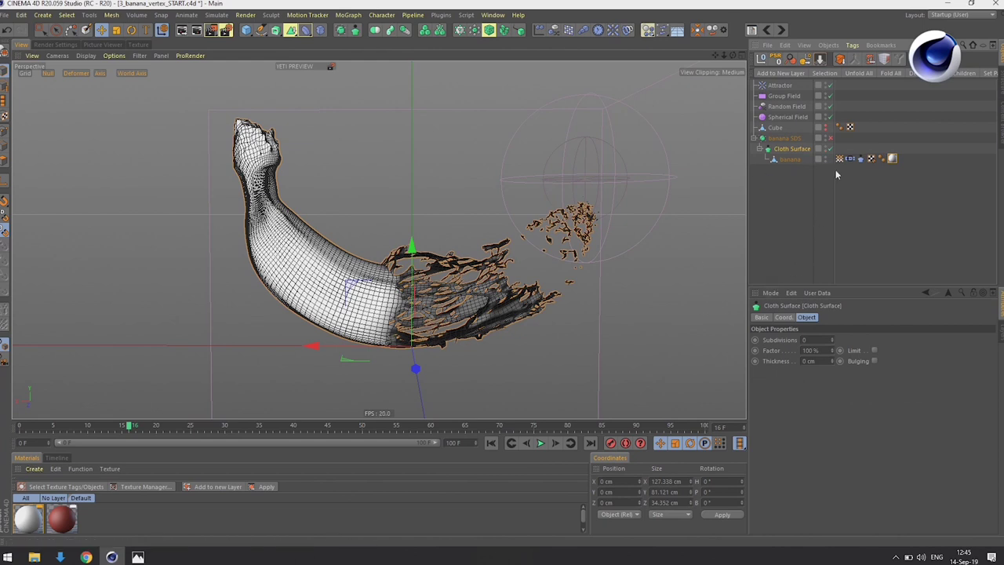
pyautogui.click(860, 159)
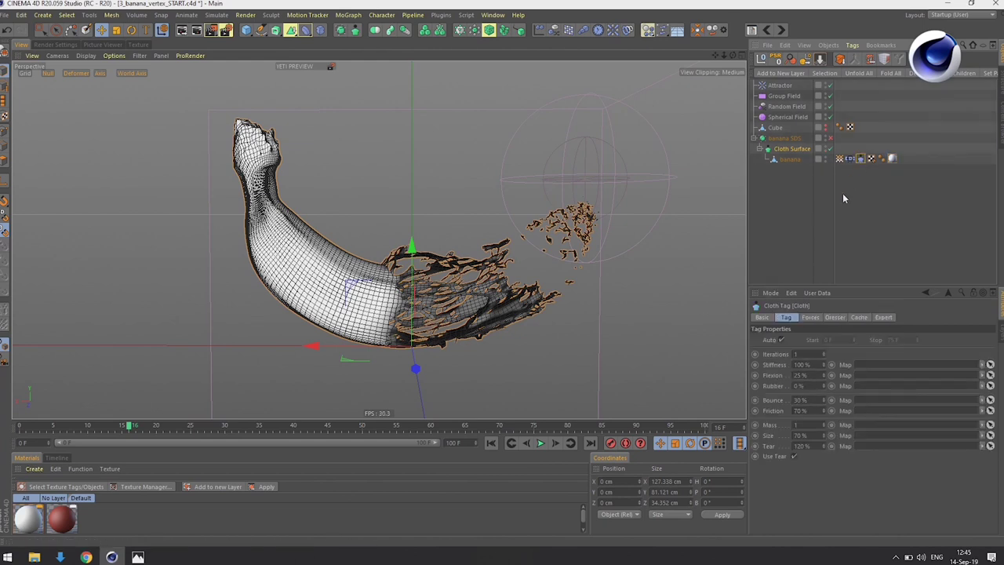
pyautogui.click(793, 456)
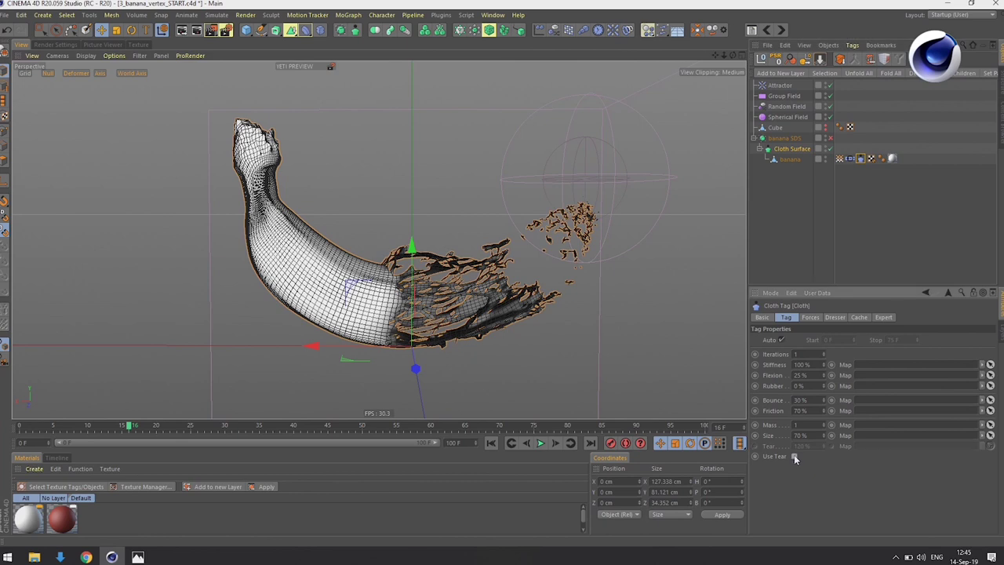
pyautogui.click(801, 435)
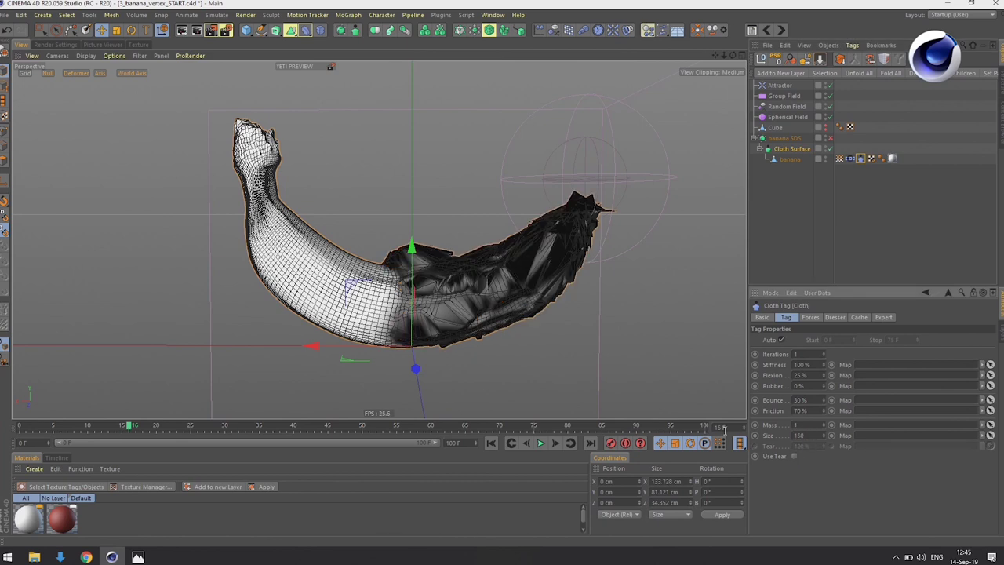
pyautogui.click(490, 443)
pyautogui.click(539, 443)
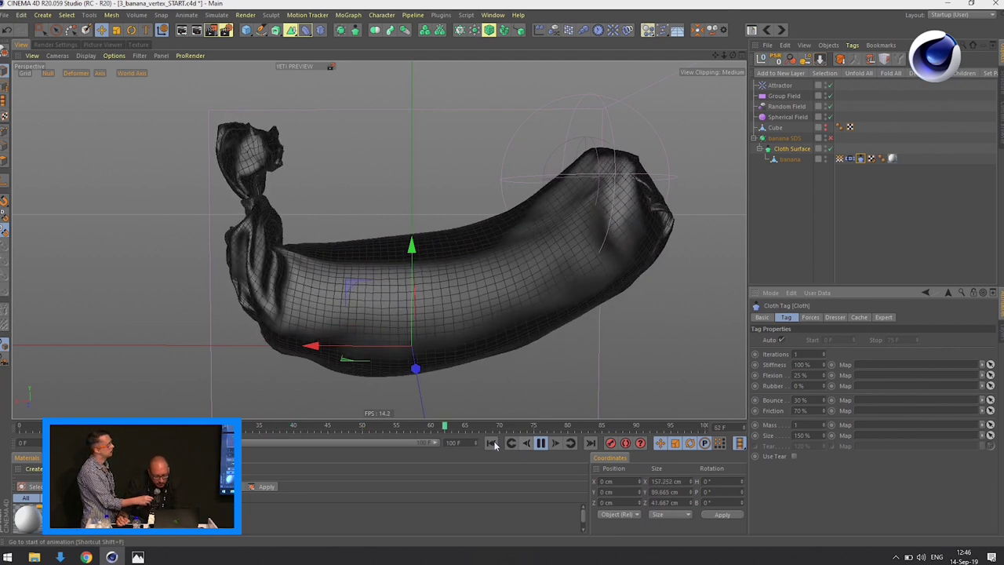
pyautogui.click(540, 443)
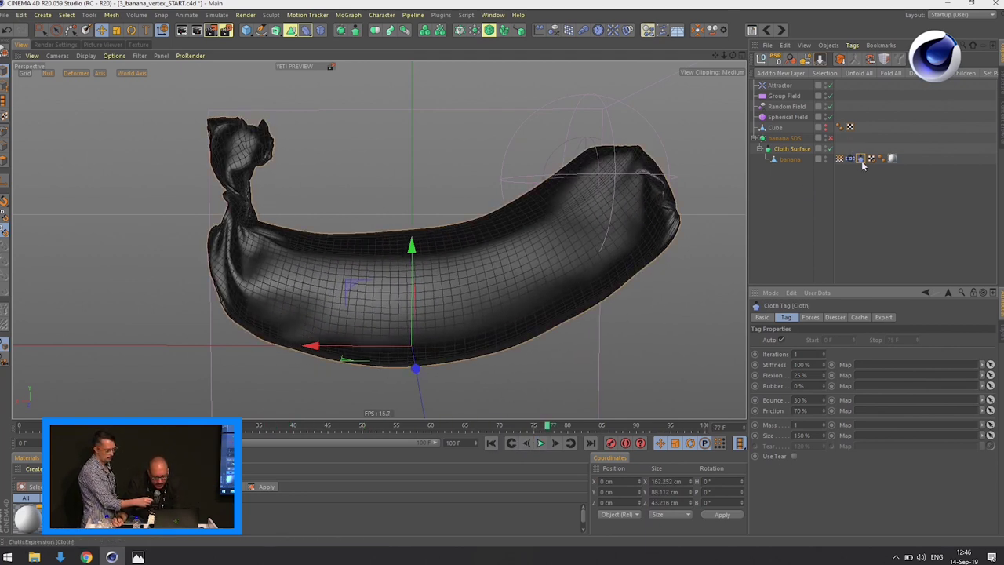
# Step: Replace the material's Color texture with a Colorizer shader and open its settings
pyautogui.click(892, 160)
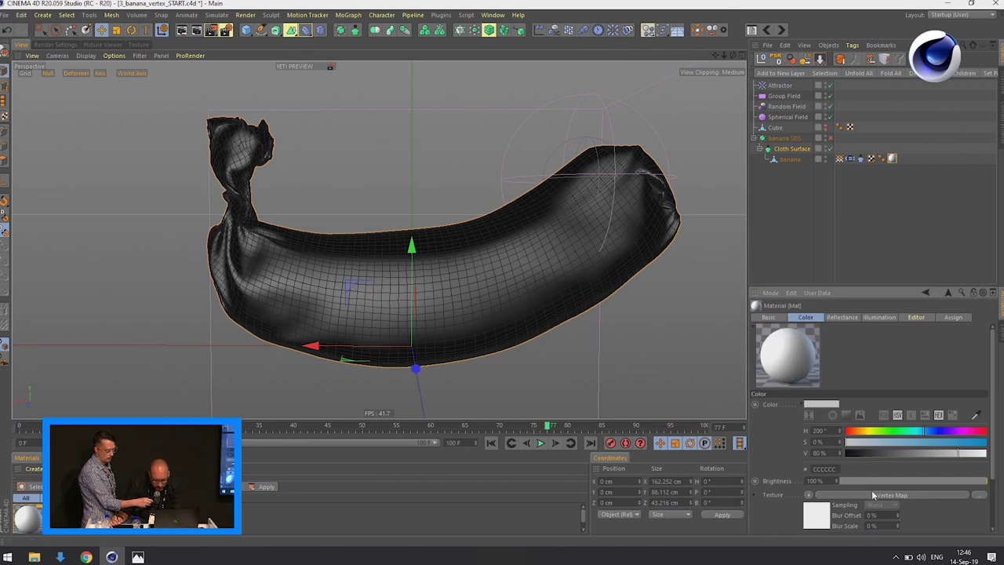
pyautogui.scroll(-3, 995, 446)
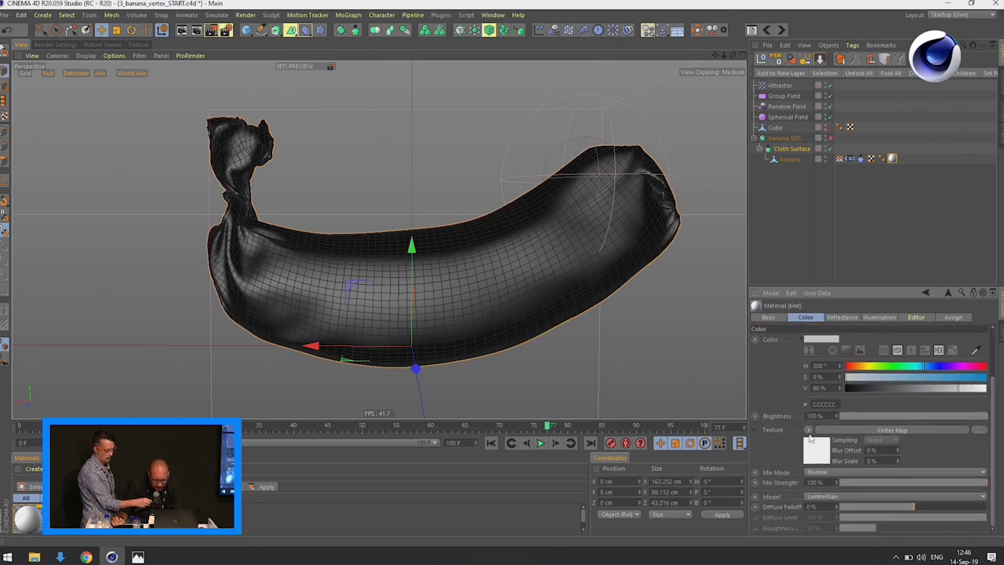
pyautogui.click(808, 431)
pyautogui.click(830, 312)
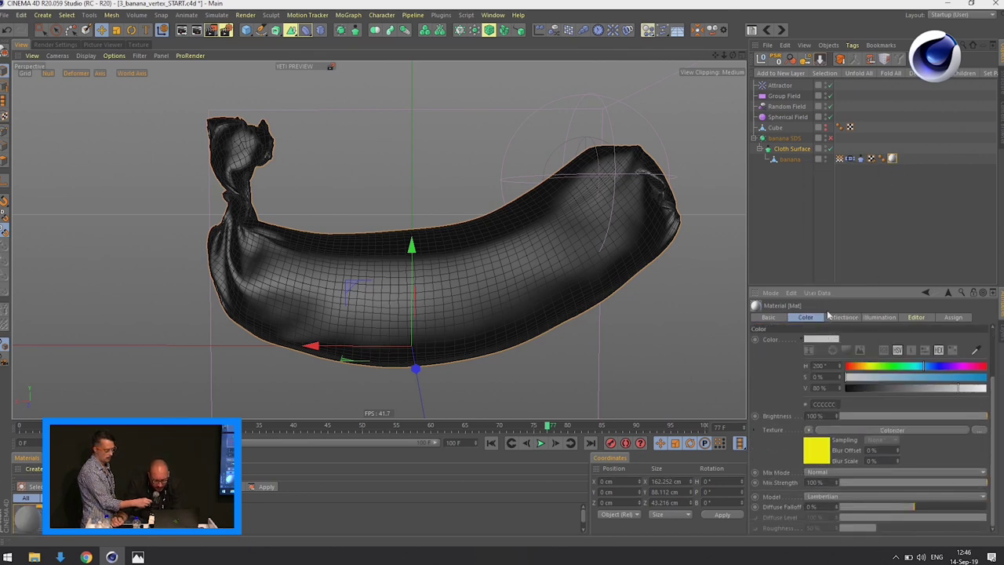
pyautogui.click(893, 431)
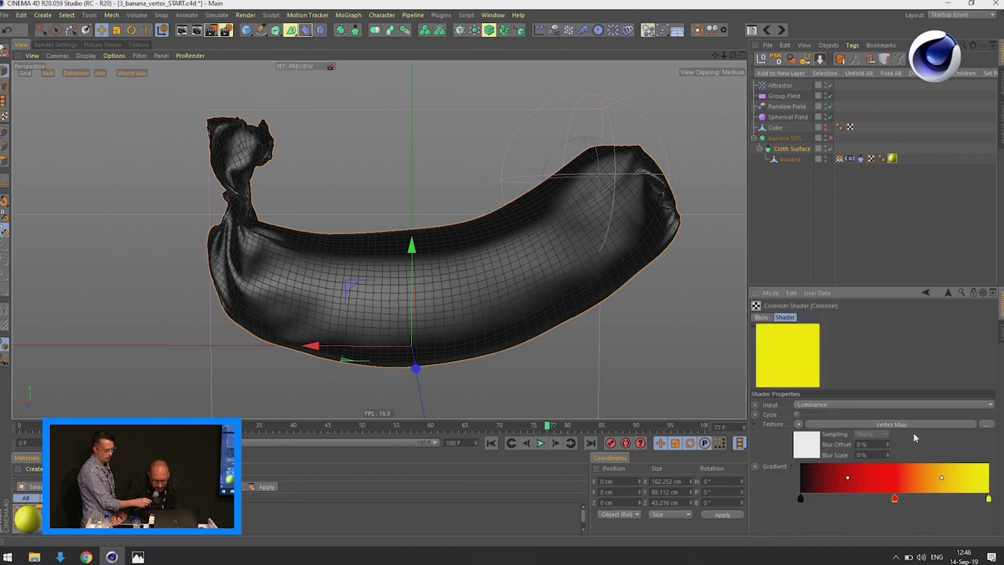
pyautogui.click(491, 445)
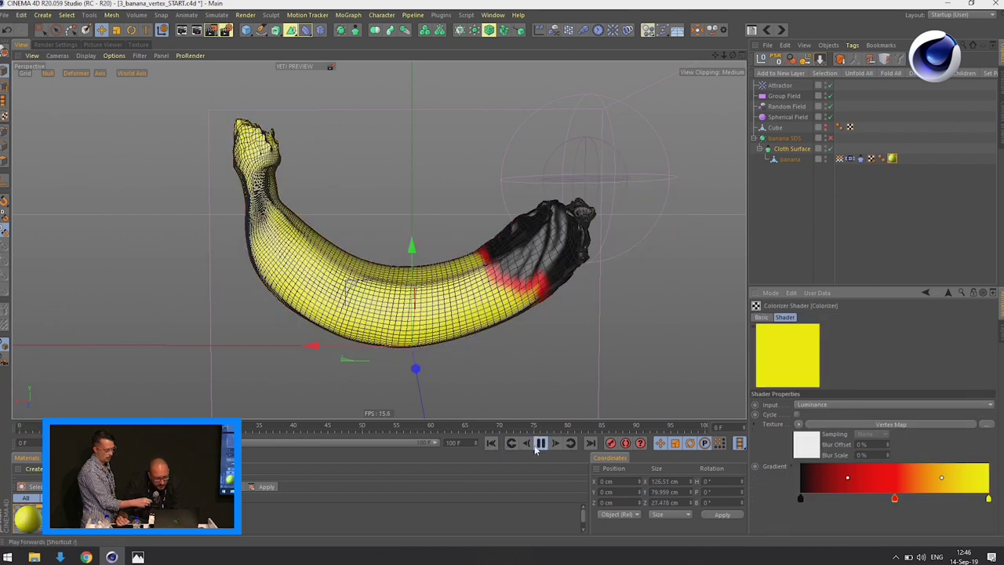
# Step: Load the striped Pattern 5 gradient preset into the Colorizer, then stop and rewind playback
pyautogui.click(761, 466)
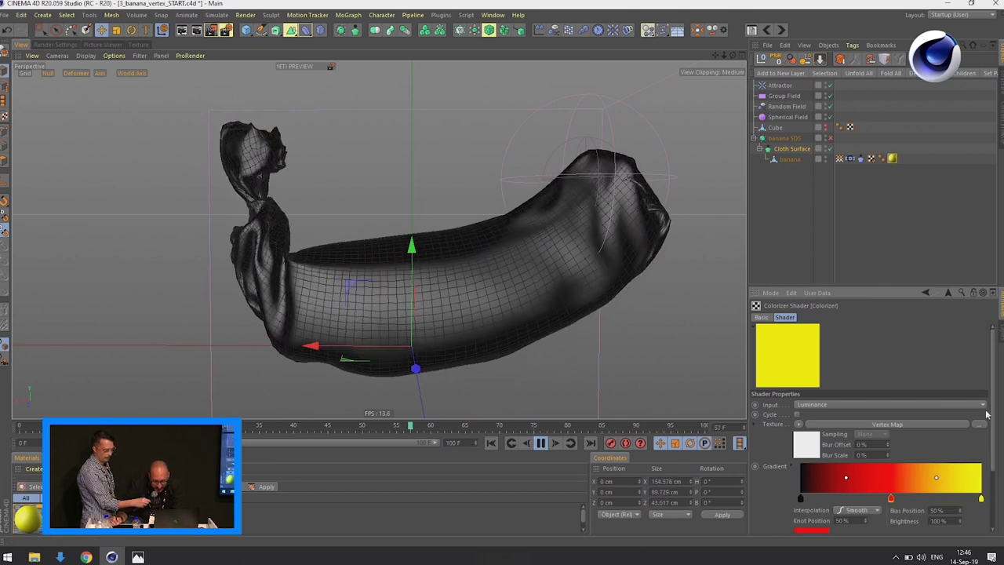
pyautogui.click(811, 529)
pyautogui.scroll(-2, 946, 518)
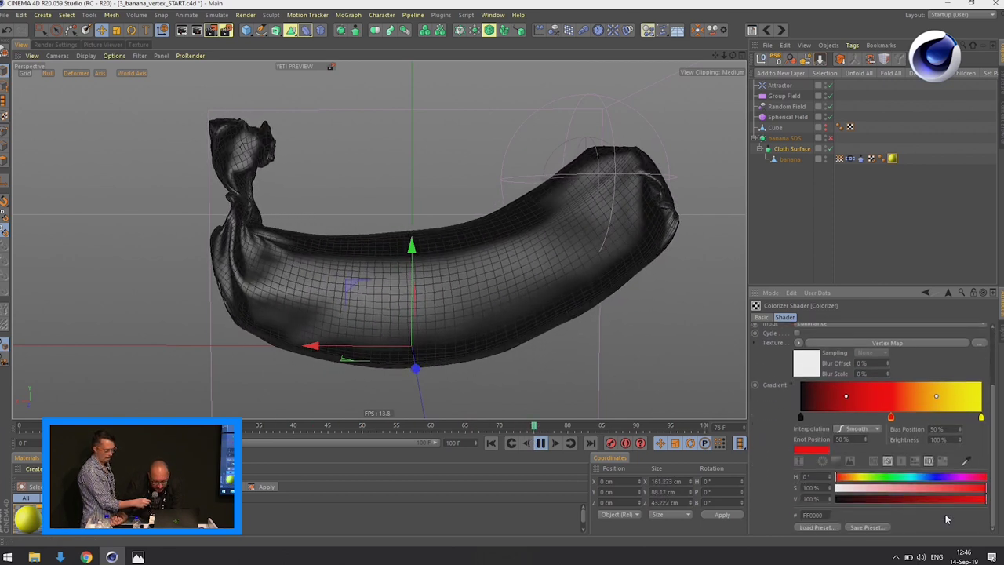
pyautogui.click(813, 527)
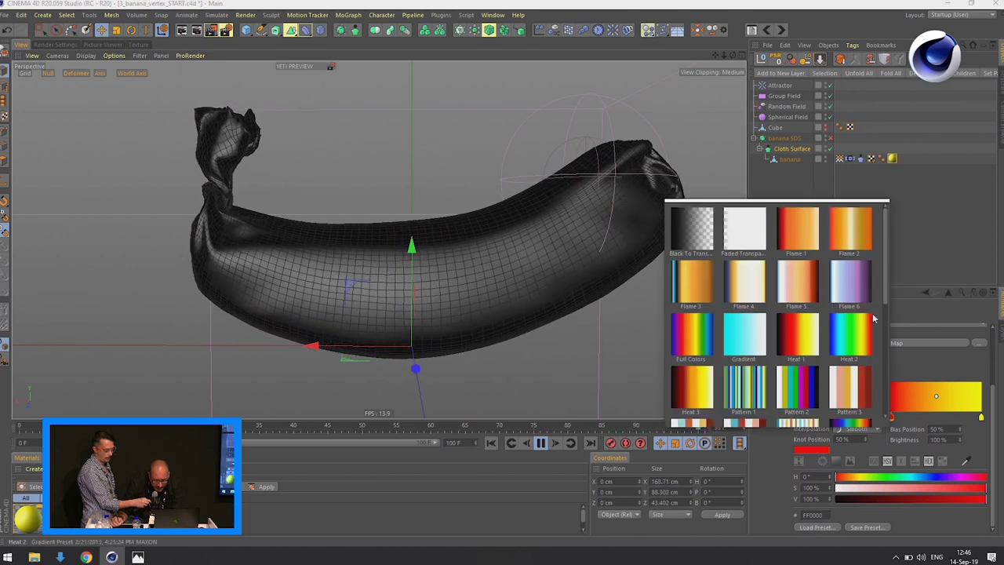
pyautogui.scroll(-3, 875, 337)
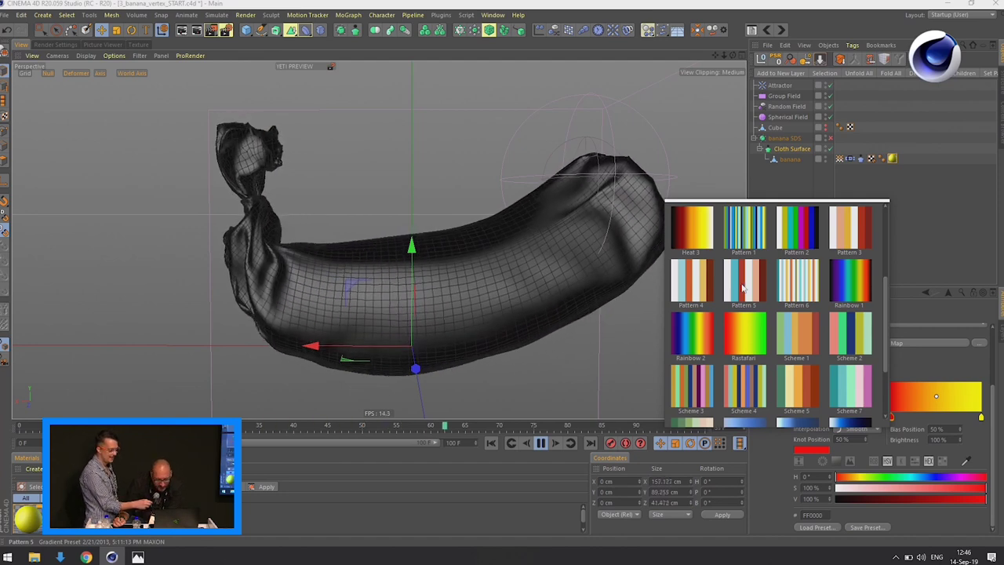
pyautogui.click(743, 287)
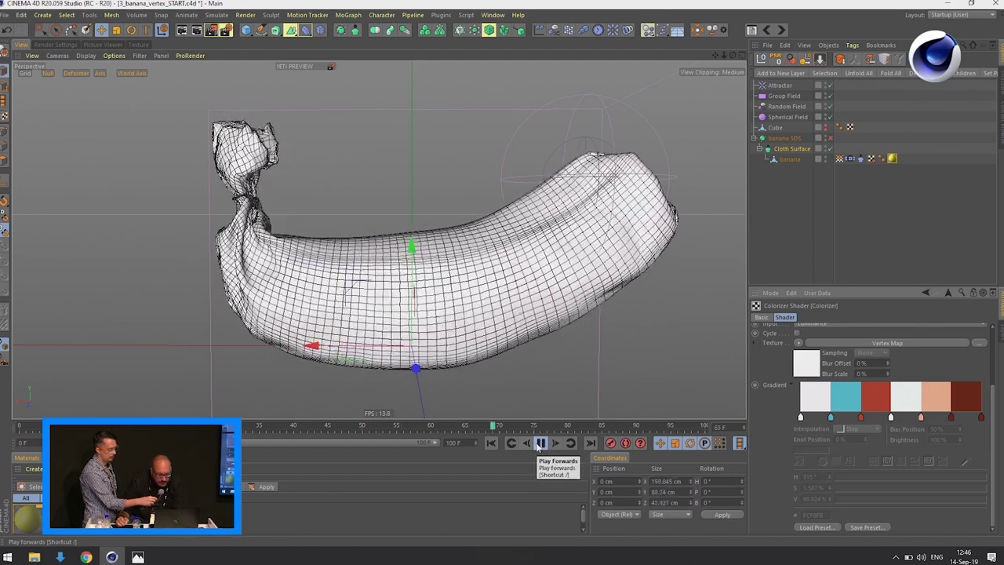
pyautogui.click(541, 445)
pyautogui.click(489, 445)
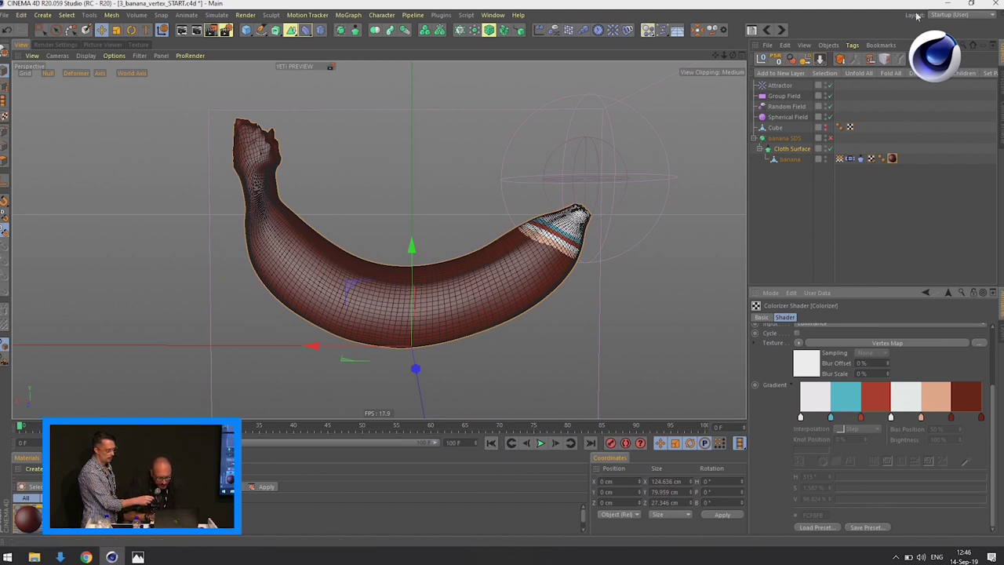
pyautogui.press('super+Tab')
# Step: Bring the Chrome presentation to the front and advance to the Part 02 slide
pyautogui.click(192, 258)
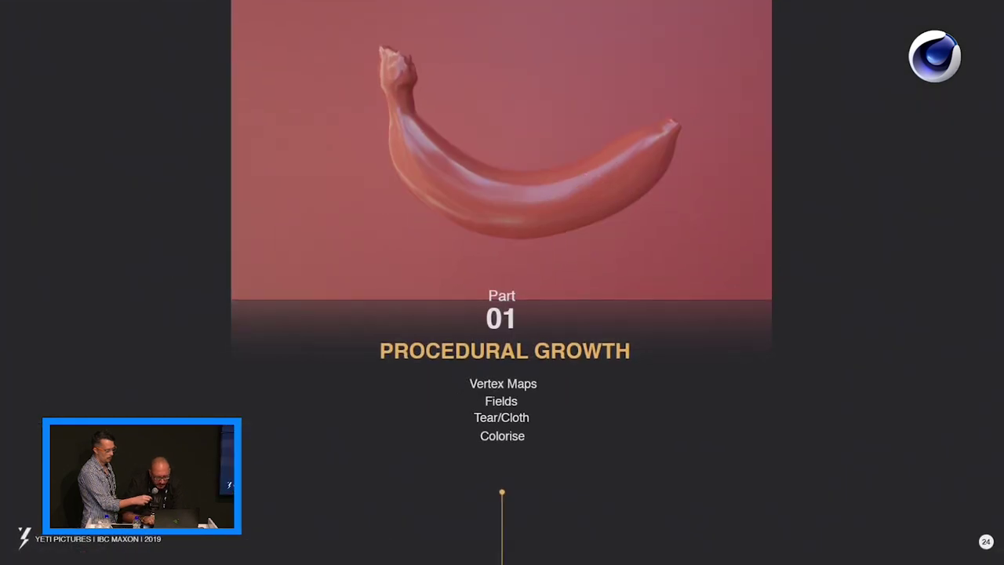
pyautogui.press('Right')
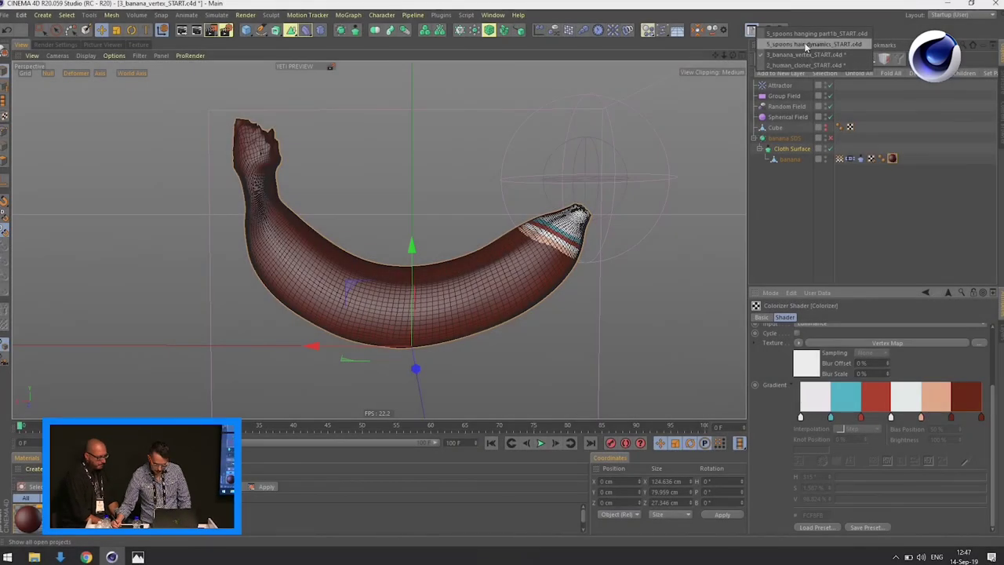
# Step: Switch to the 5_spoons hair dynamics_START project and show Gouraud shading with lines
pyautogui.click(805, 46)
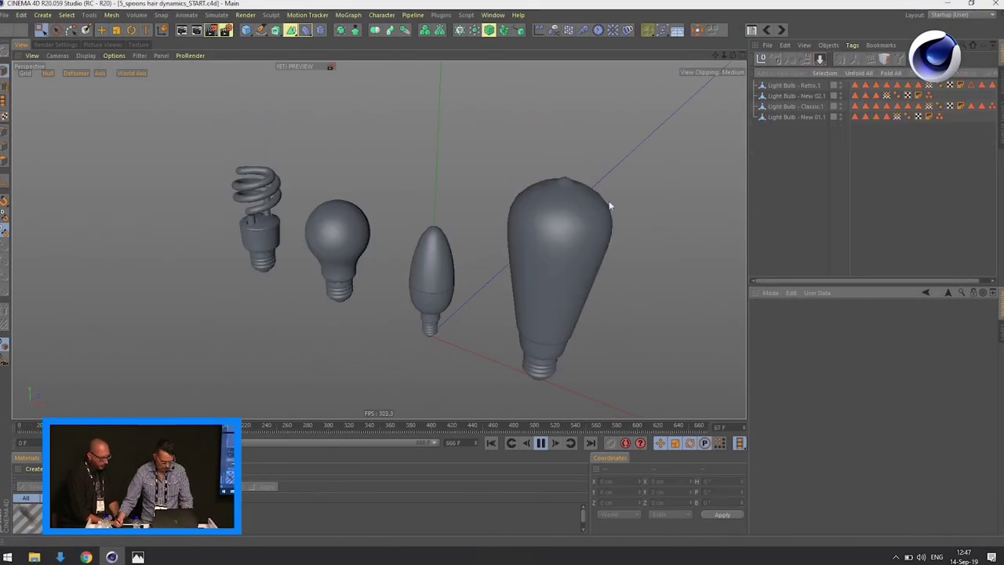
pyautogui.press('n')
pyautogui.press('b')
pyautogui.moveTo(530, 190)
pyautogui.keyDown('alt'); pyautogui.mouseDown()
pyautogui.moveTo(519, 173)
pyautogui.moveTo(511, 202)
pyautogui.moveTo(547, 173)
pyautogui.mouseUp(); pyautogui.keyUp('alt')
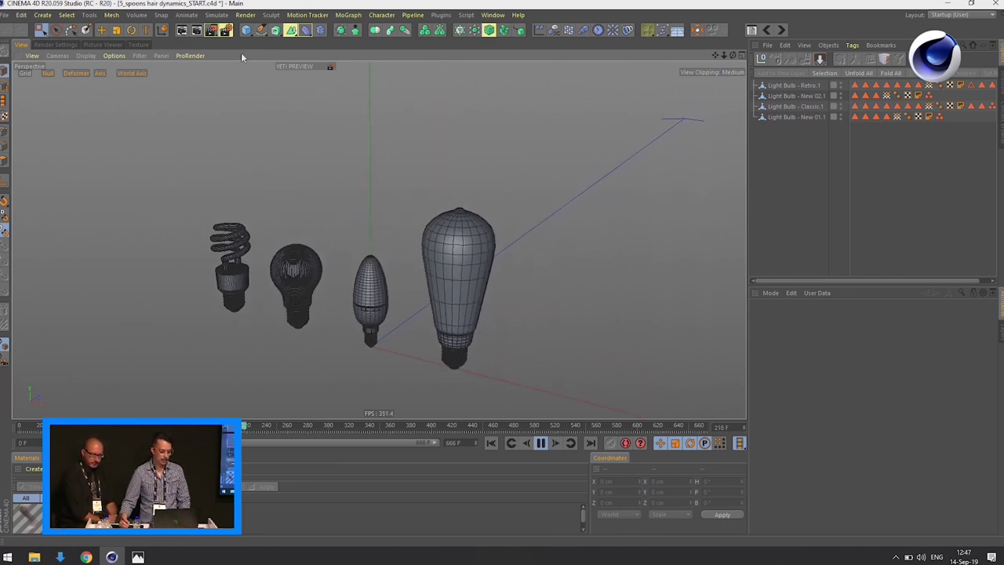
# Step: Add a Plane, scale it from 400 cm down to 80.56 cm, and raise it to about 40 cm
pyautogui.click(247, 34)
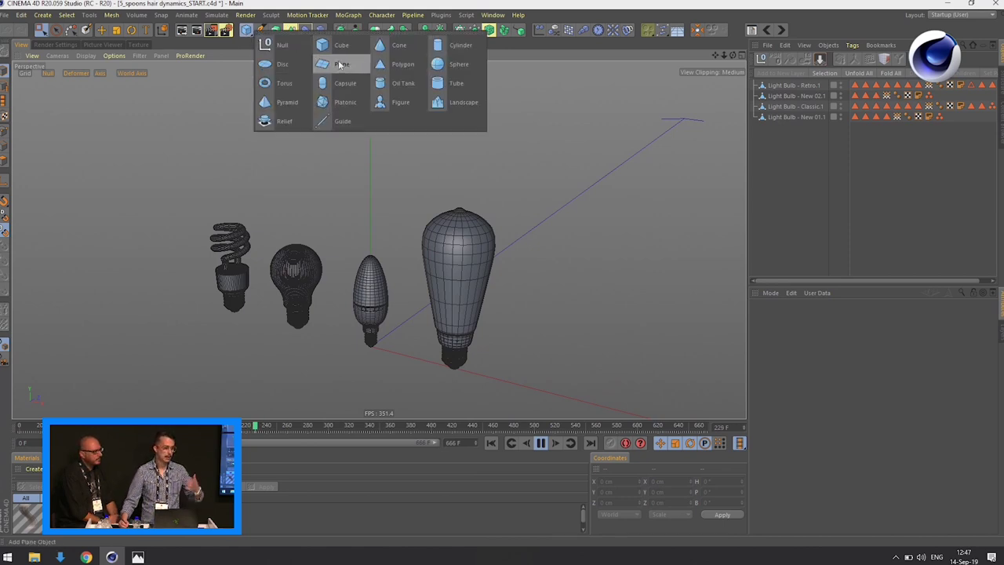
pyautogui.click(340, 66)
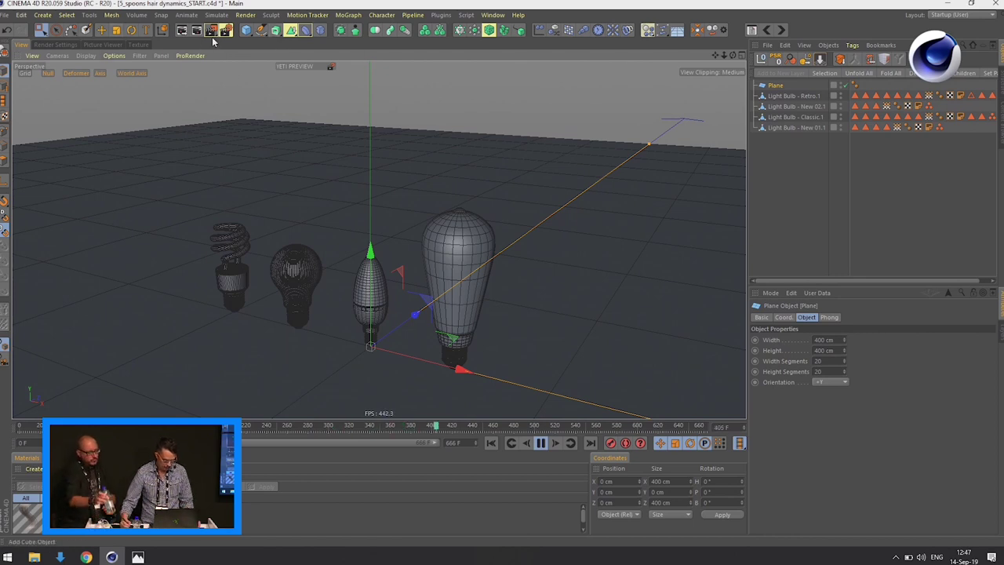
pyautogui.click(117, 32)
pyautogui.moveTo(253, 91); pyautogui.dragTo(161, 91)
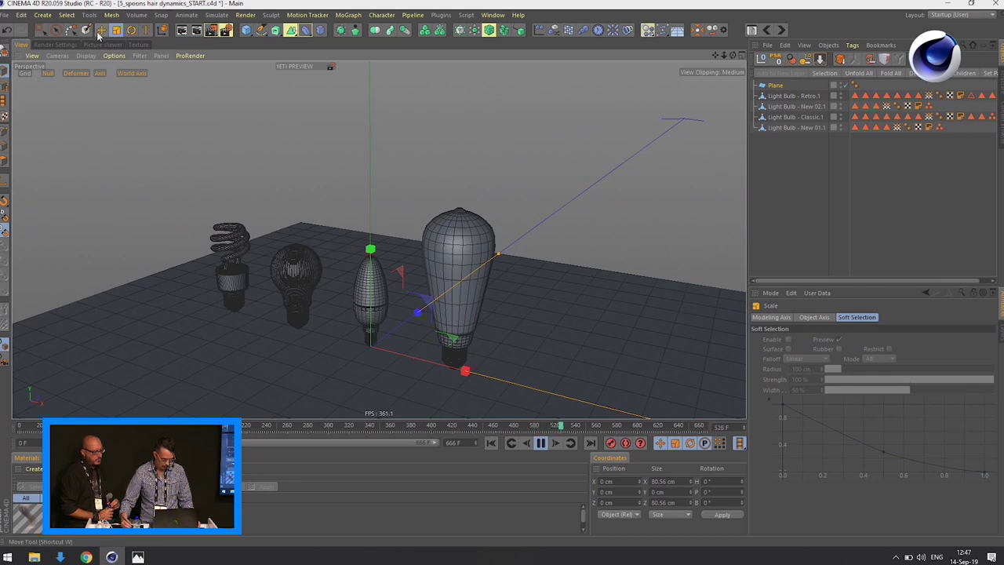
pyautogui.moveTo(370, 296); pyautogui.dragTo(463, 236)
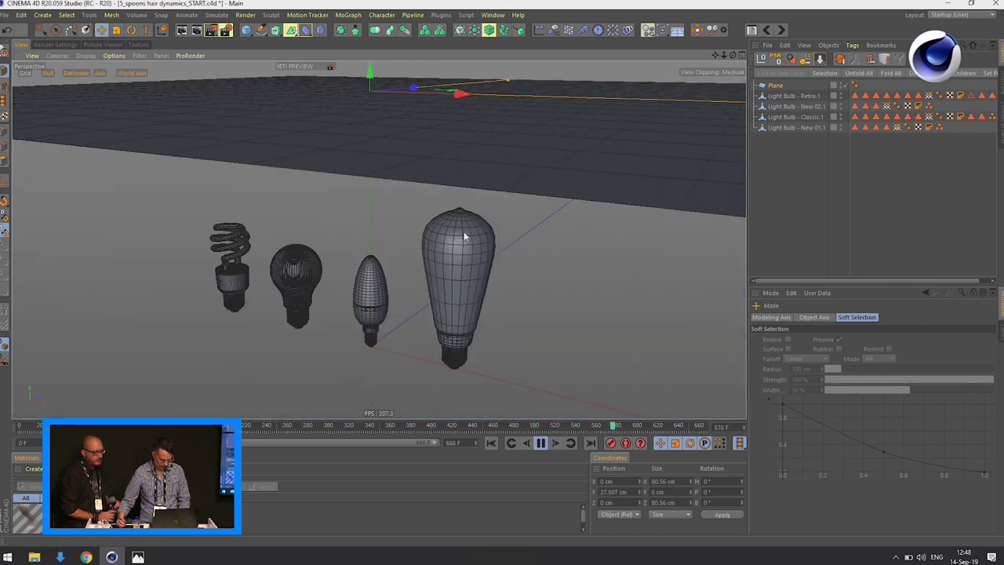
pyautogui.scroll(-4, 450, 252)
pyautogui.moveTo(385, 170); pyautogui.dragTo(368, 103)
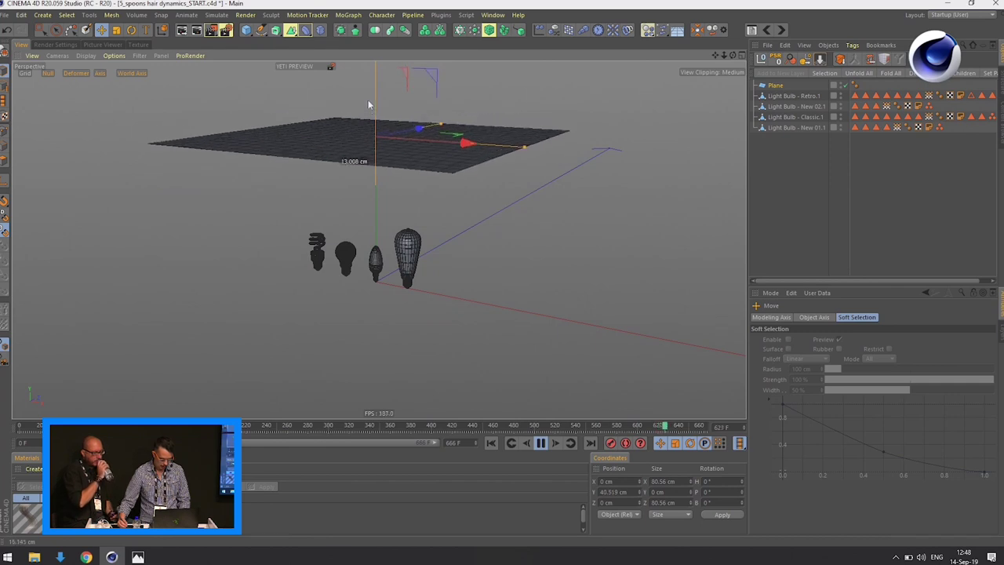
pyautogui.hotkey('shift', 'c')
# Step: Add a Hair object growing from the Plane and set its Guides Count to 50
pyautogui.write('add')
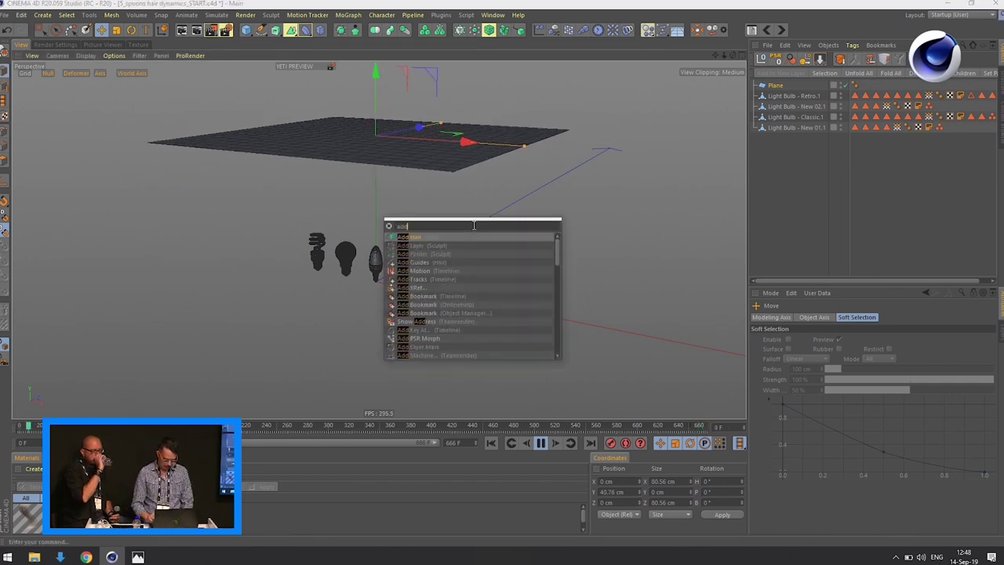
pyautogui.press('Return')
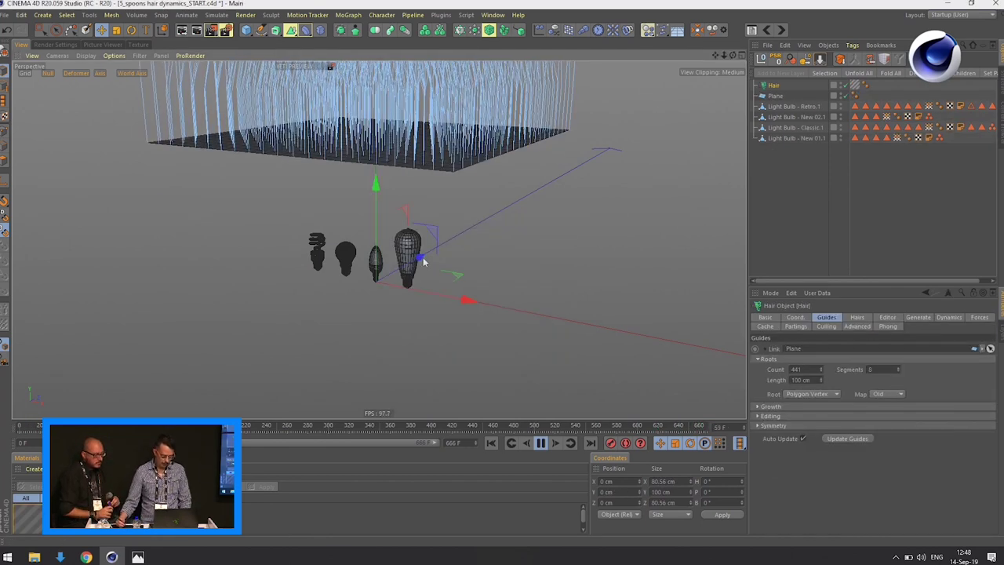
pyautogui.keyDown('alt'); pyautogui.moveTo(513, 173); pyautogui.dragTo(540, 206); pyautogui.keyUp('alt')
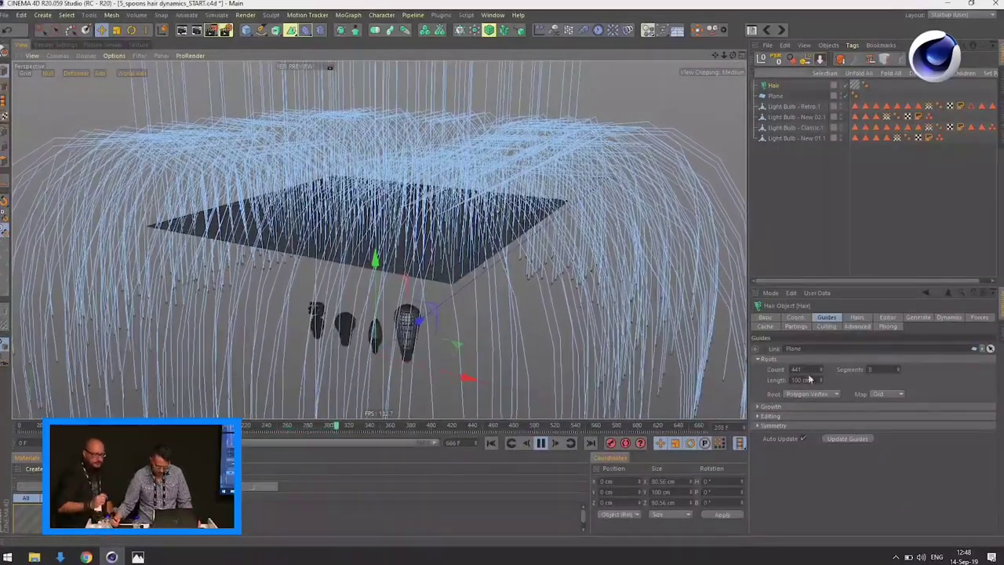
pyautogui.doubleClick(806, 371)
pyautogui.write('50')
pyautogui.press('Return')
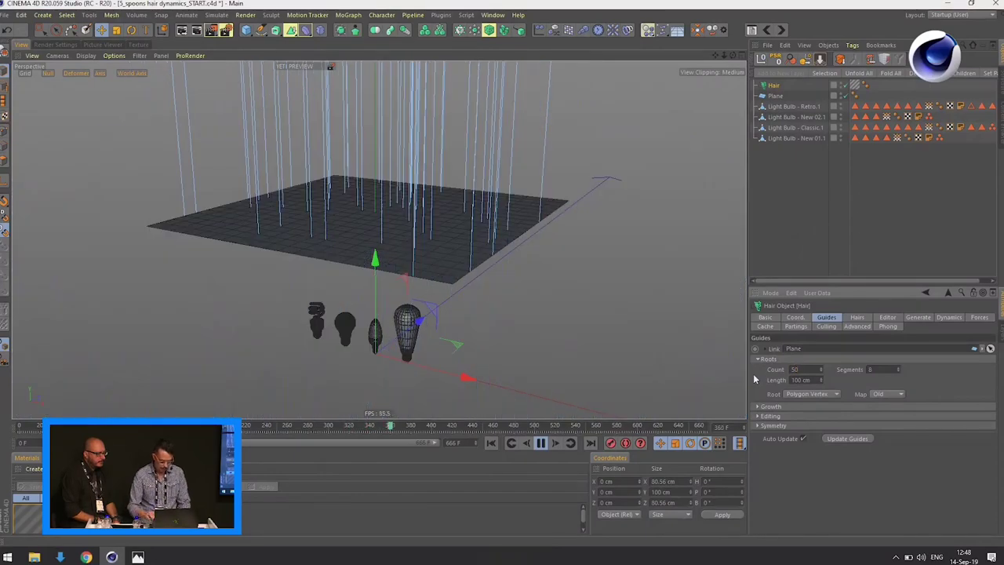
pyautogui.keyDown('alt'); pyautogui.moveTo(554, 186); pyautogui.dragTo(552, 232); pyautogui.keyUp('alt')
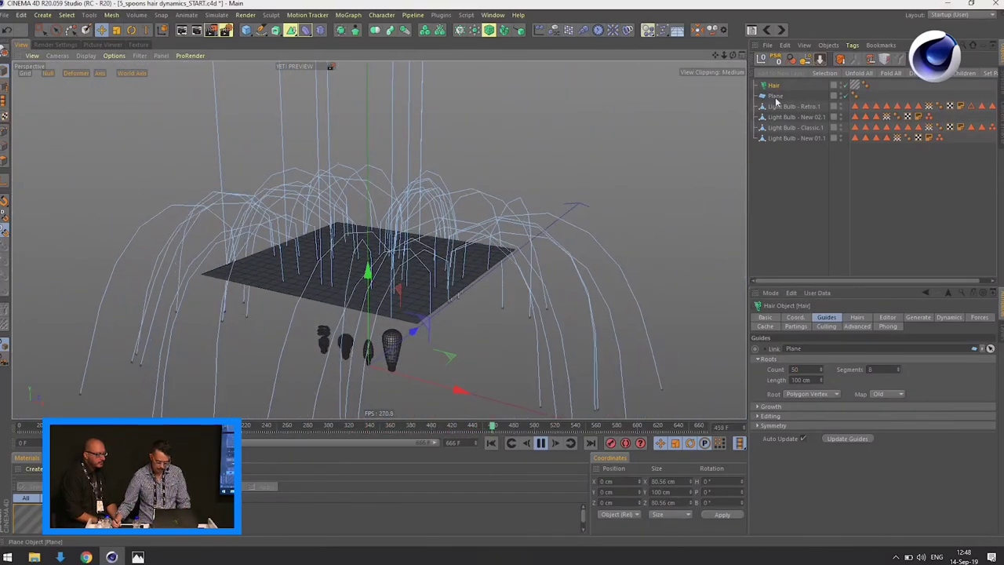
# Step: Rotate the Plane upside down (about 176°) and move it up so the hair hangs below
pyautogui.click(775, 95)
pyautogui.press('r')
pyautogui.moveTo(411, 235); pyautogui.dragTo(314, 323)
pyautogui.press('e')
pyautogui.moveTo(370, 278); pyautogui.dragTo(332, 152)
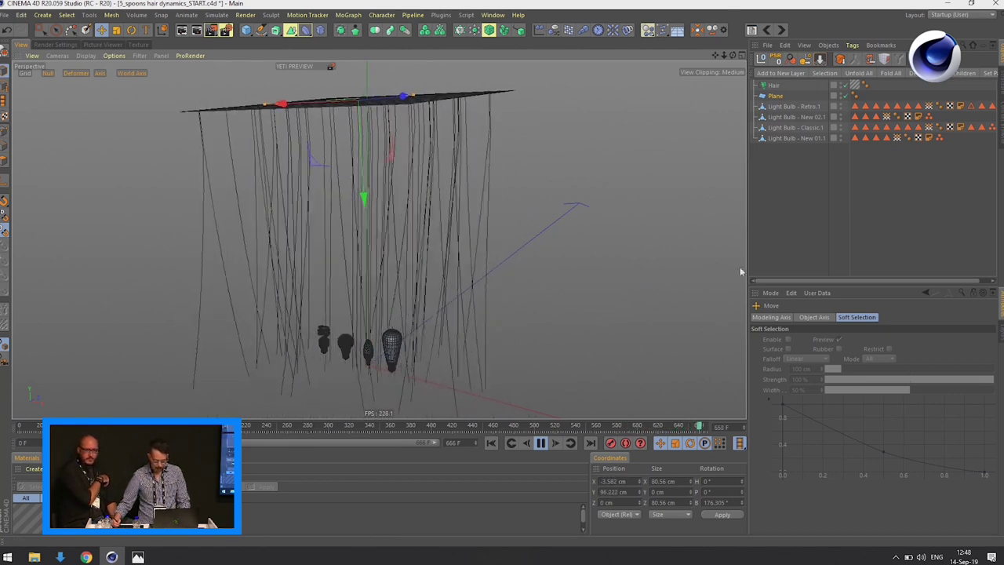
pyautogui.click(774, 85)
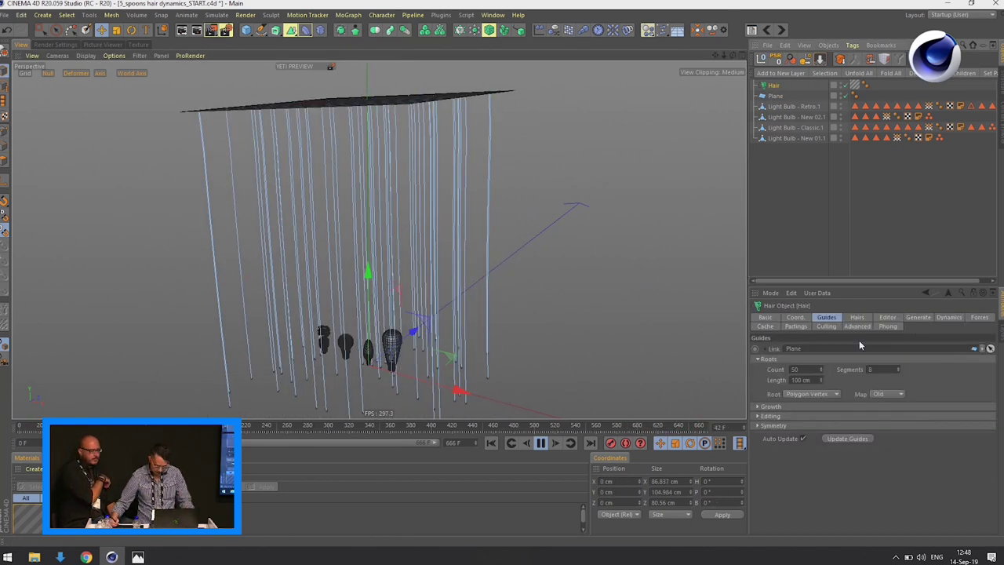
pyautogui.click(854, 318)
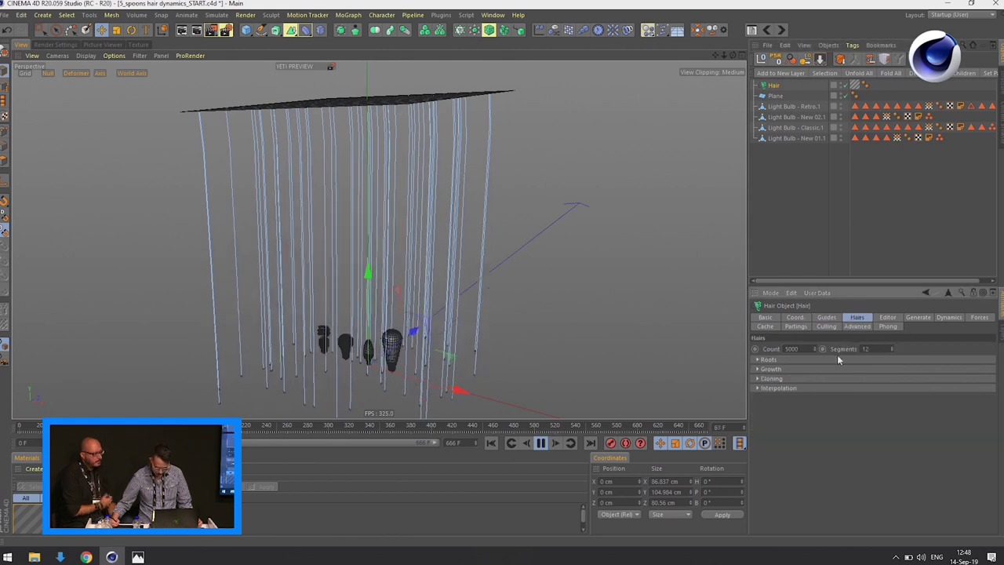
# Step: Set the Hair's Roots > Root option to As Guides
pyautogui.click(795, 362)
pyautogui.click(800, 370)
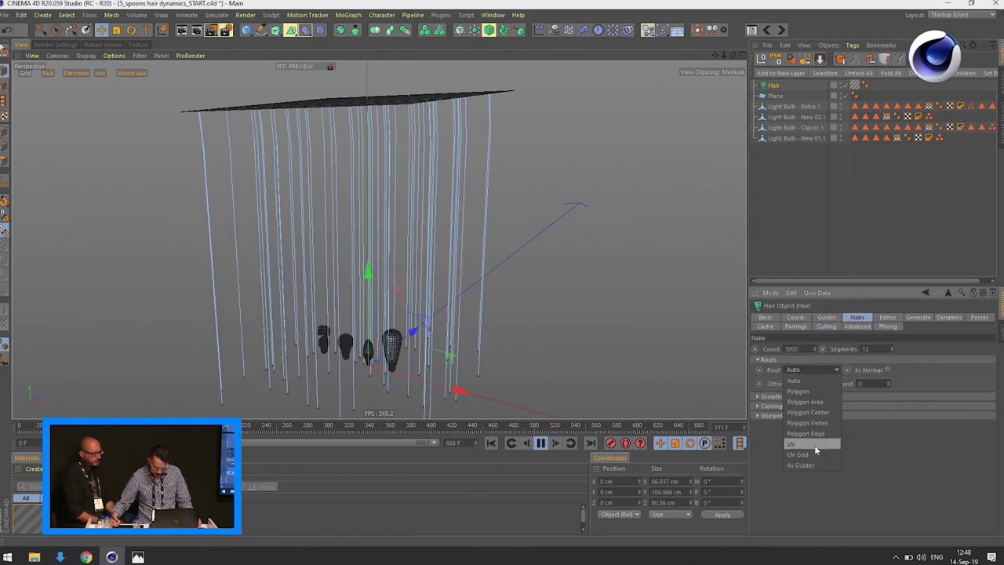
pyautogui.click(813, 464)
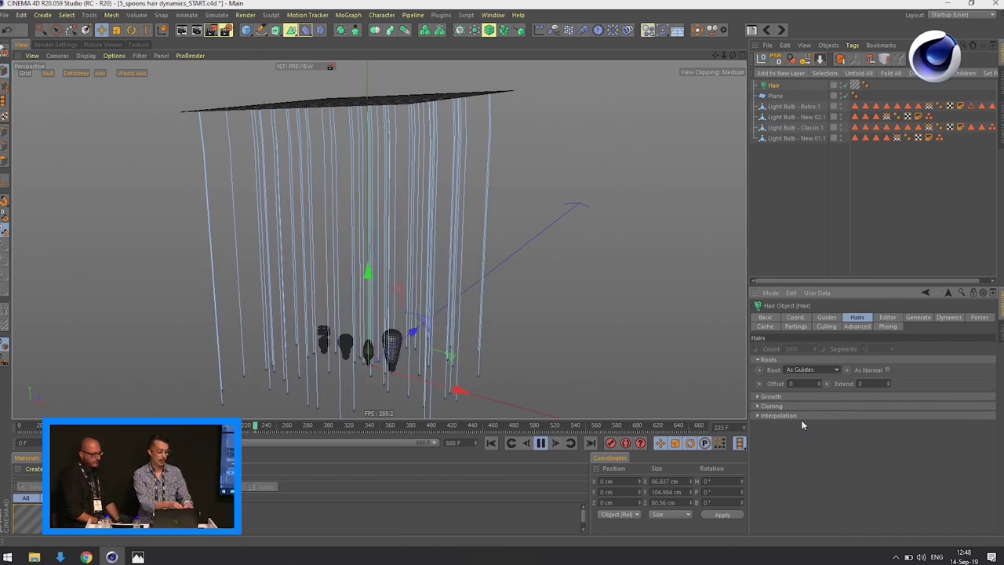
pyautogui.click(888, 318)
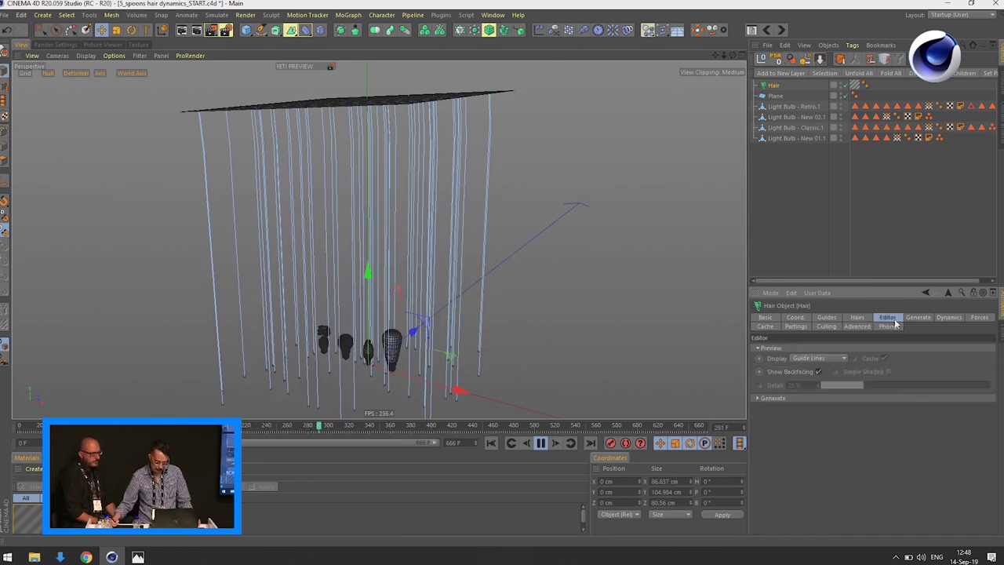
pyautogui.click(918, 317)
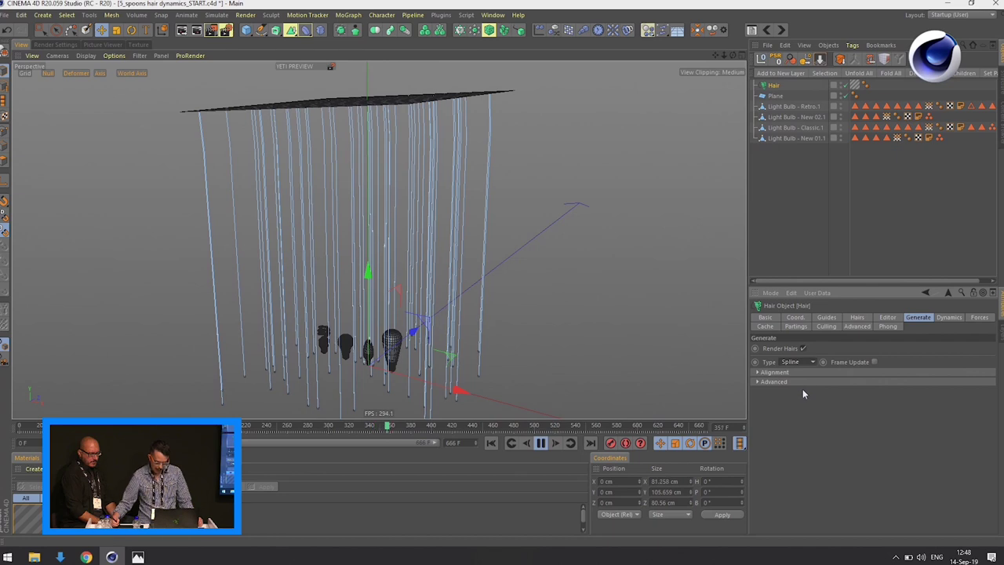
# Step: Add a Cloner and move the four Light Bulb models inside it
pyautogui.click(788, 185)
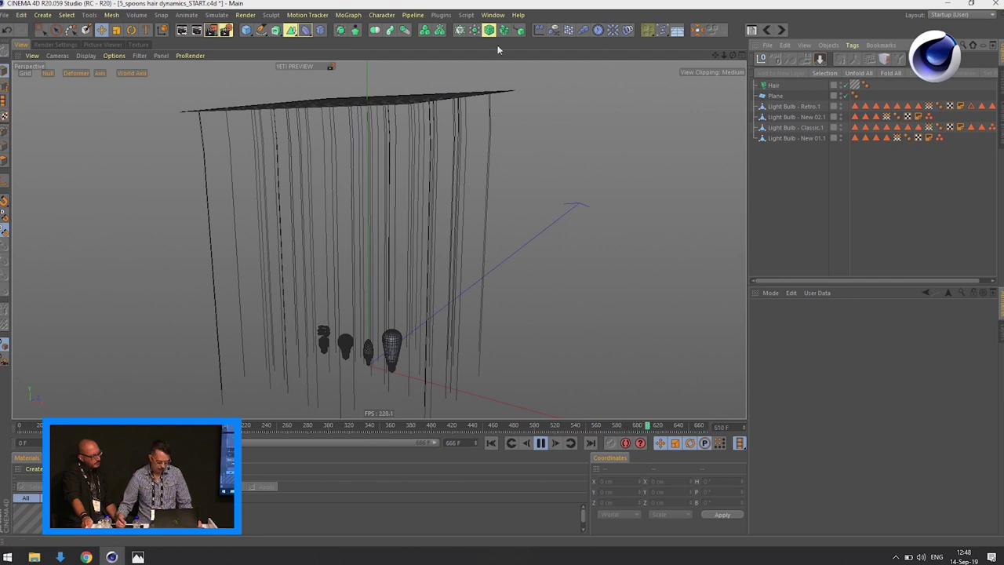
pyautogui.click(460, 29)
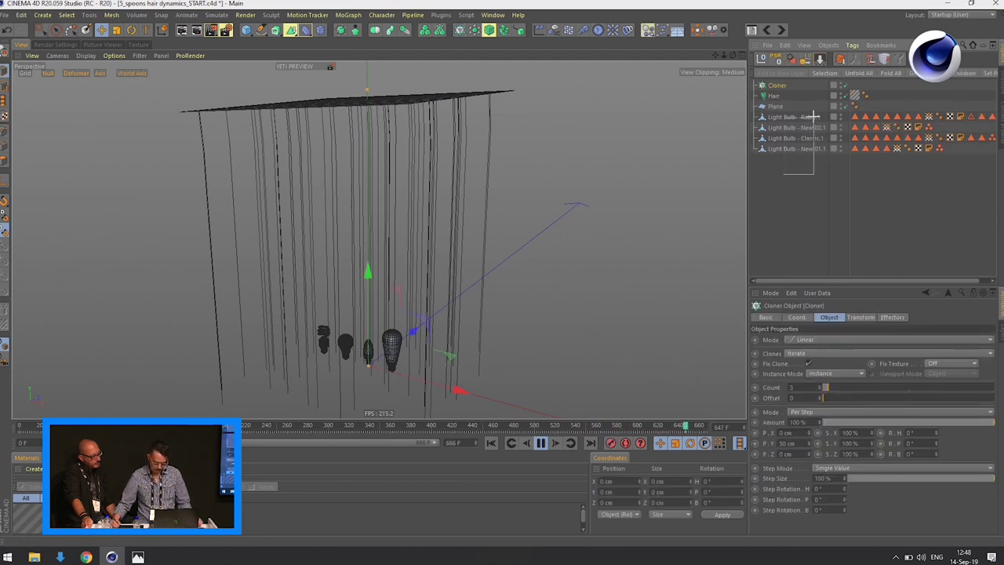
pyautogui.moveTo(815, 116); pyautogui.dragTo(810, 115)
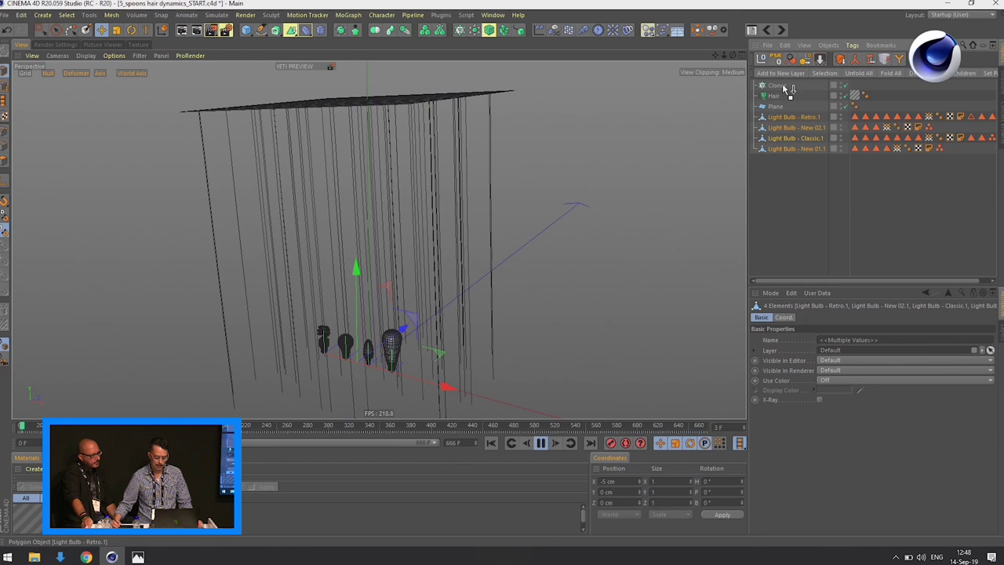
pyautogui.moveTo(783, 83); pyautogui.dragTo(777, 84)
pyautogui.click(777, 85)
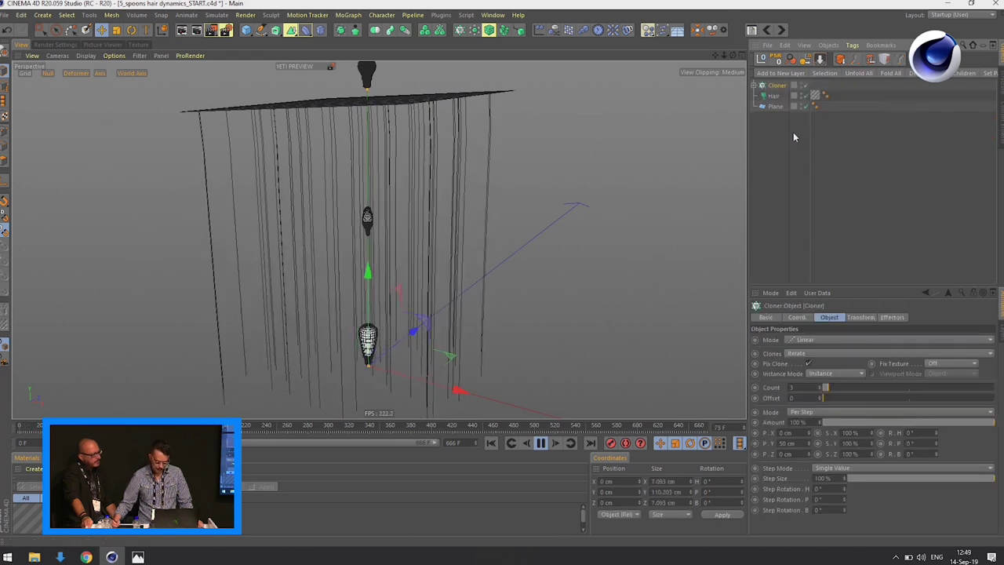
# Step: Switch the Cloner to Object mode on the Hair with Start 100% so bulbs sit at strand tips
pyautogui.click(832, 339)
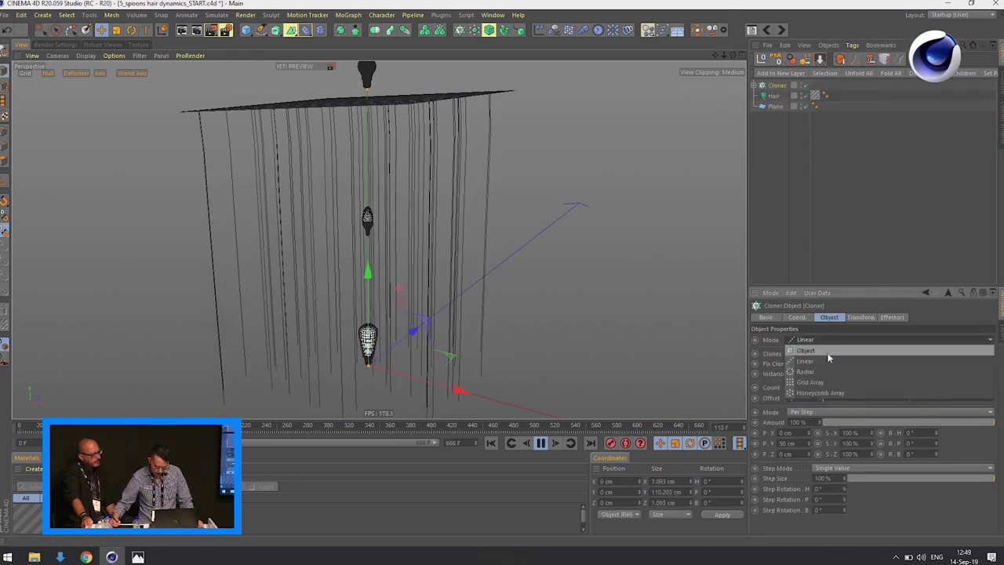
pyautogui.click(825, 350)
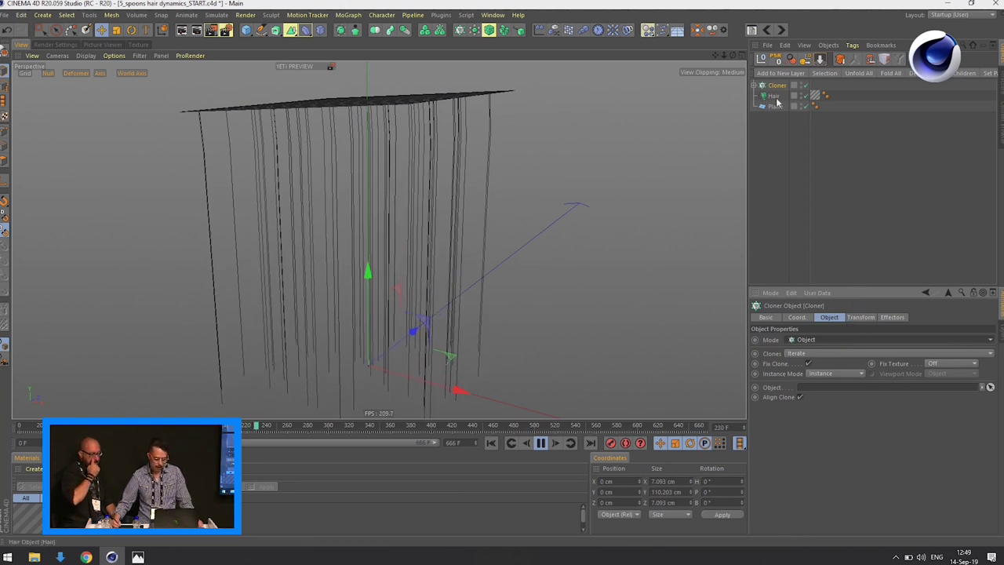
pyautogui.moveTo(776, 98); pyautogui.dragTo(781, 115)
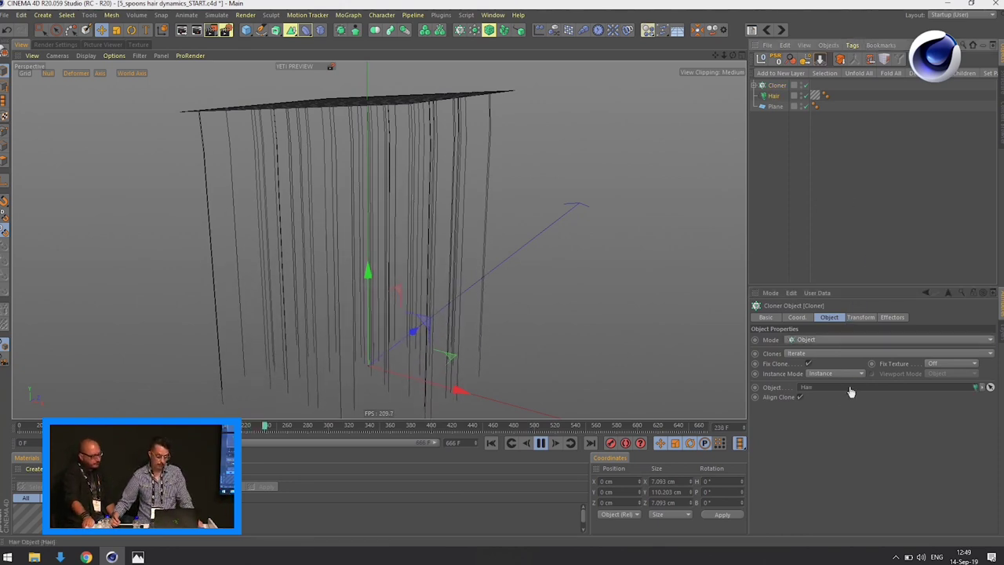
pyautogui.click(540, 444)
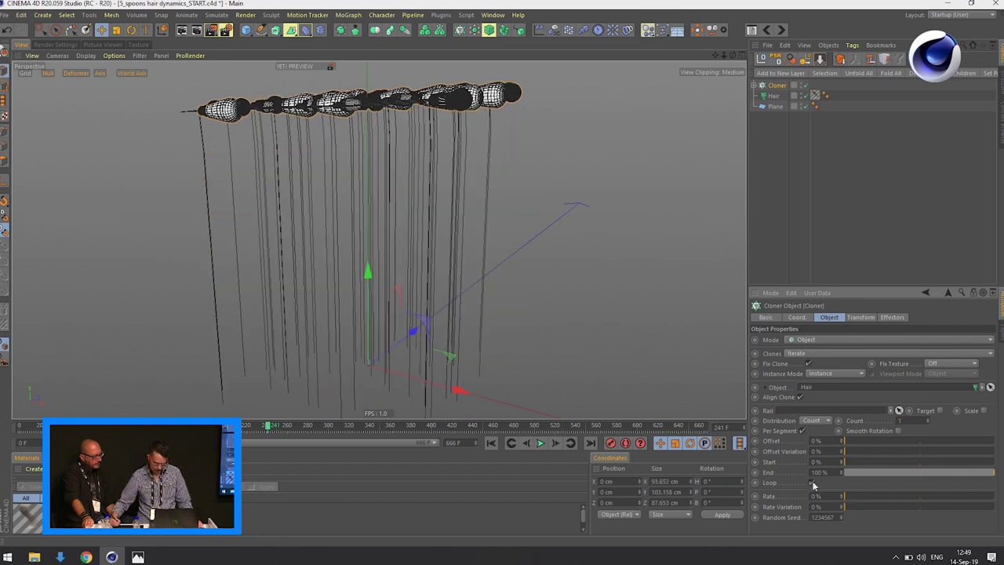
pyautogui.moveTo(893, 466); pyautogui.dragTo(995, 466)
pyautogui.scroll(4, 547, 275)
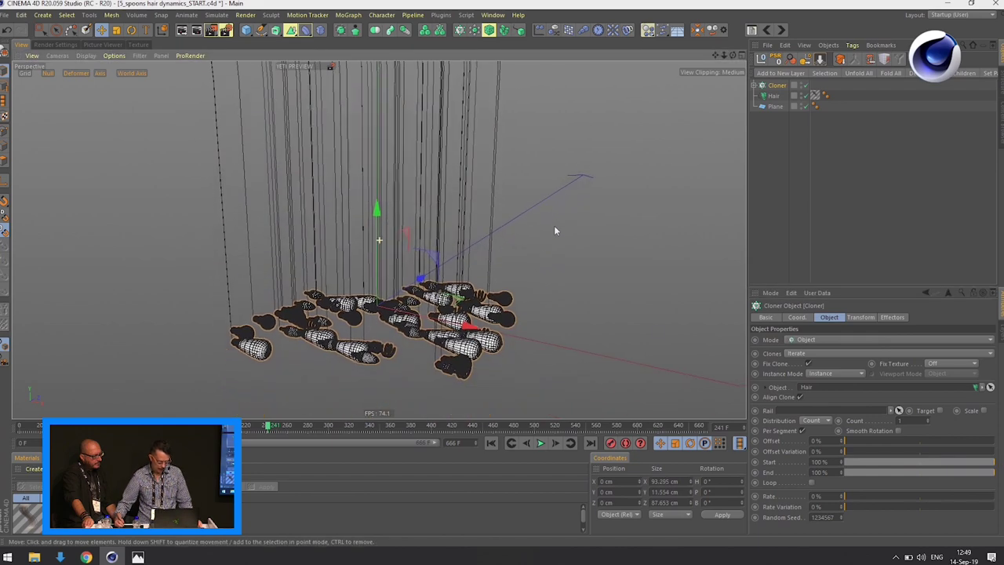
pyautogui.scroll(2, 557, 224)
pyautogui.scroll(2, 564, 213)
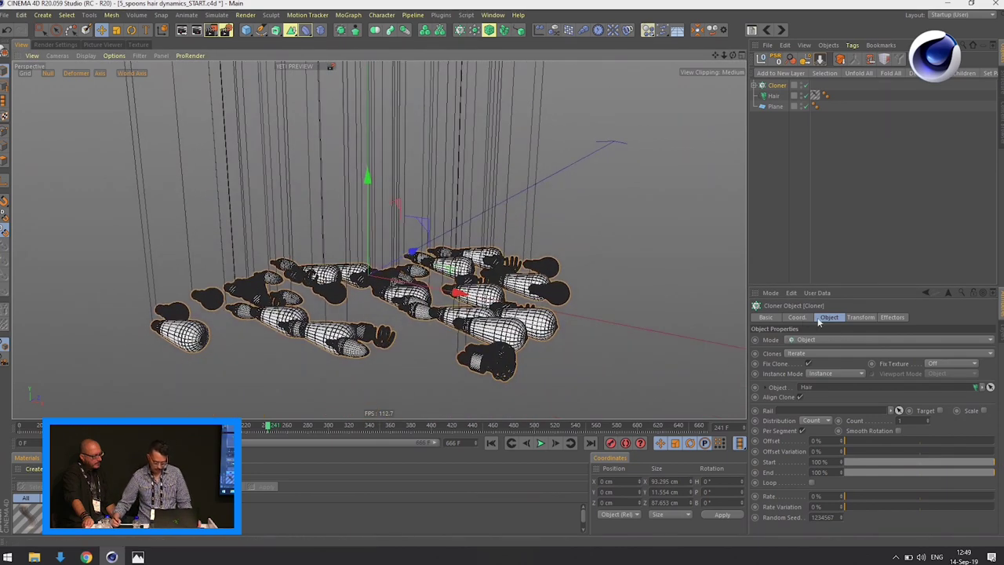
pyautogui.click(861, 317)
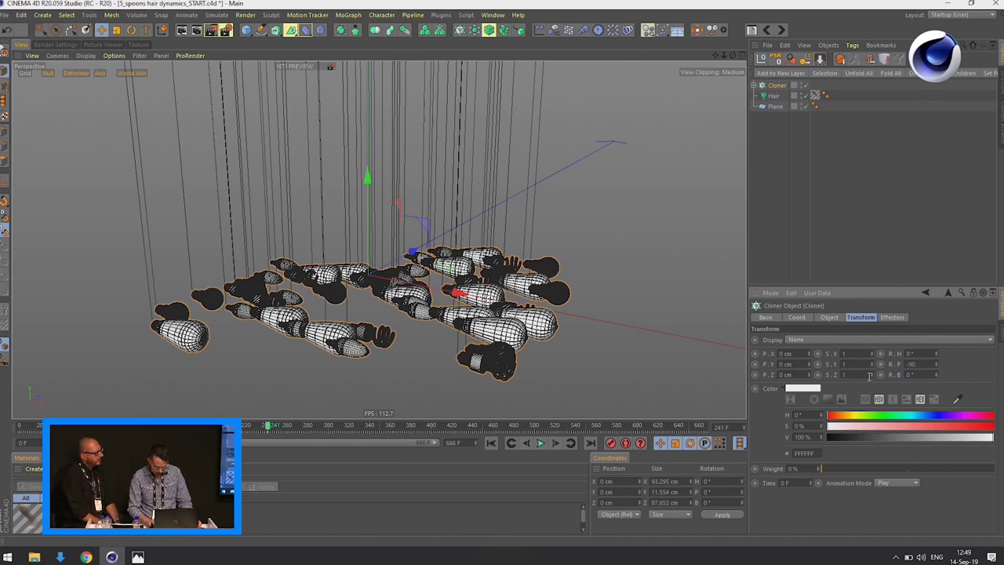
# Step: Rotate the cloned bulbs to R.P -90 so they hang upright, and start playback
pyautogui.write('-90')
pyautogui.press('Return')
pyautogui.scroll(-2, 579, 244)
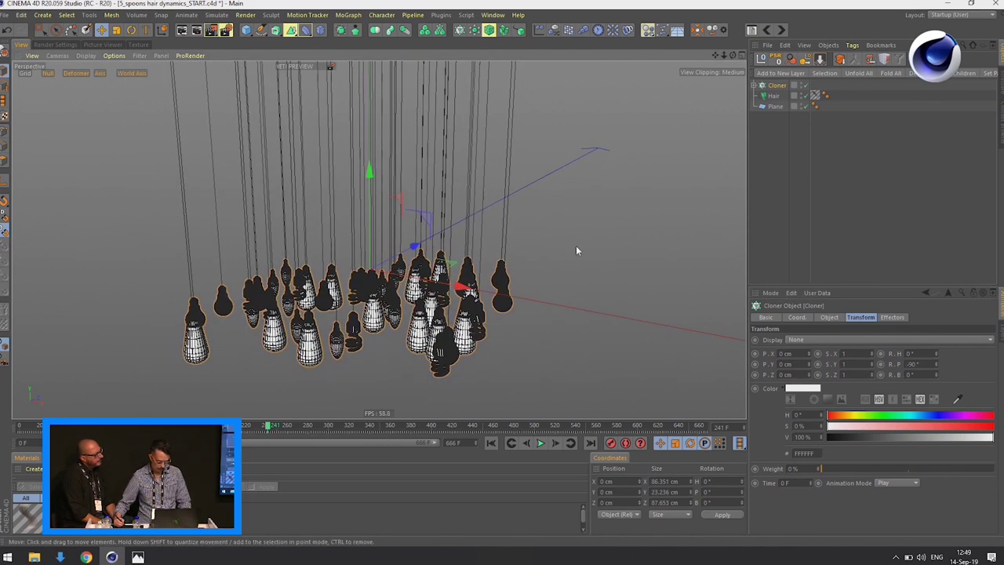
pyautogui.click(541, 443)
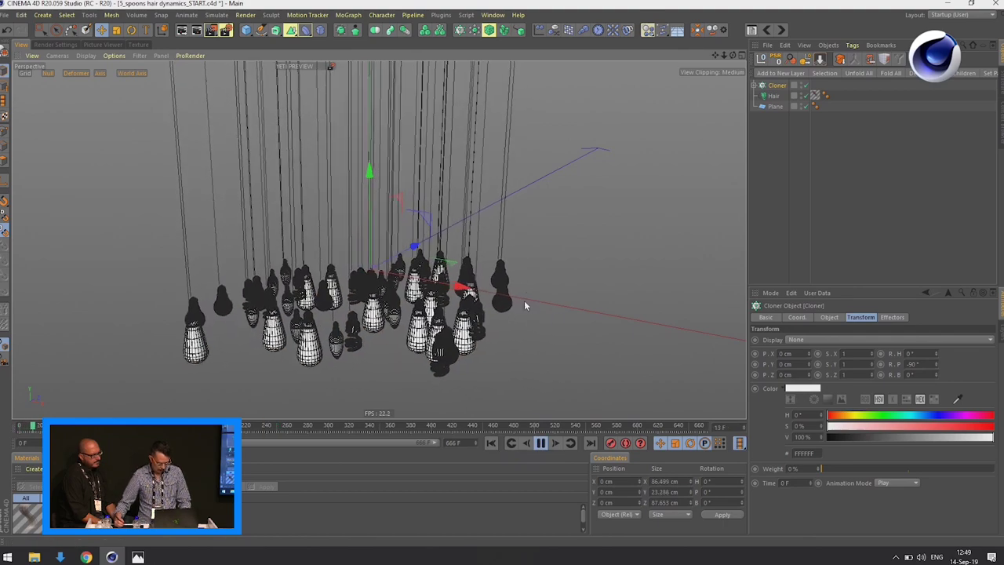
# Step: Tilt the Plane with the Rotate tool to swing the hair while dynamics play
pyautogui.scroll(1, 540, 324)
pyautogui.scroll(-3, 541, 314)
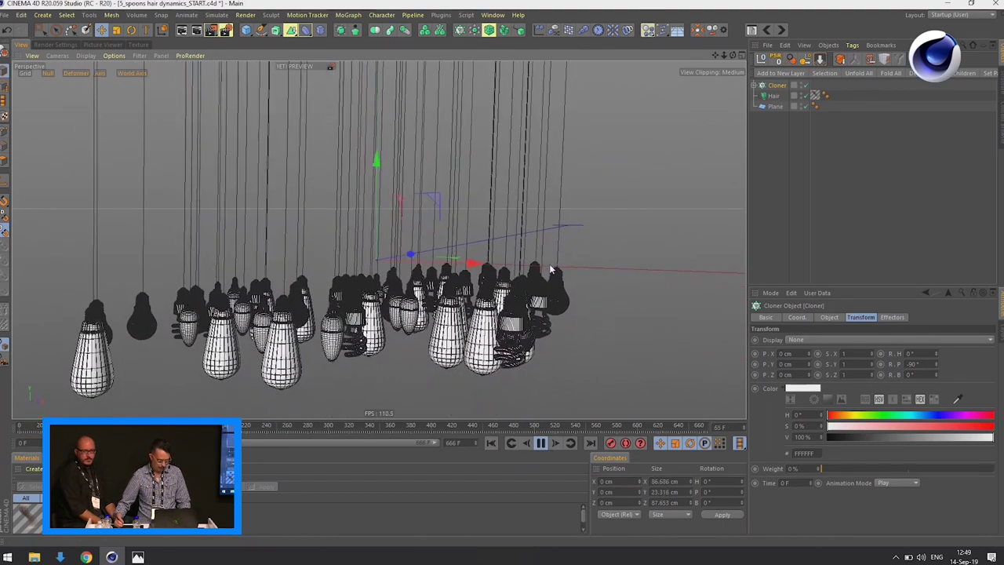
pyautogui.scroll(-2, 550, 296)
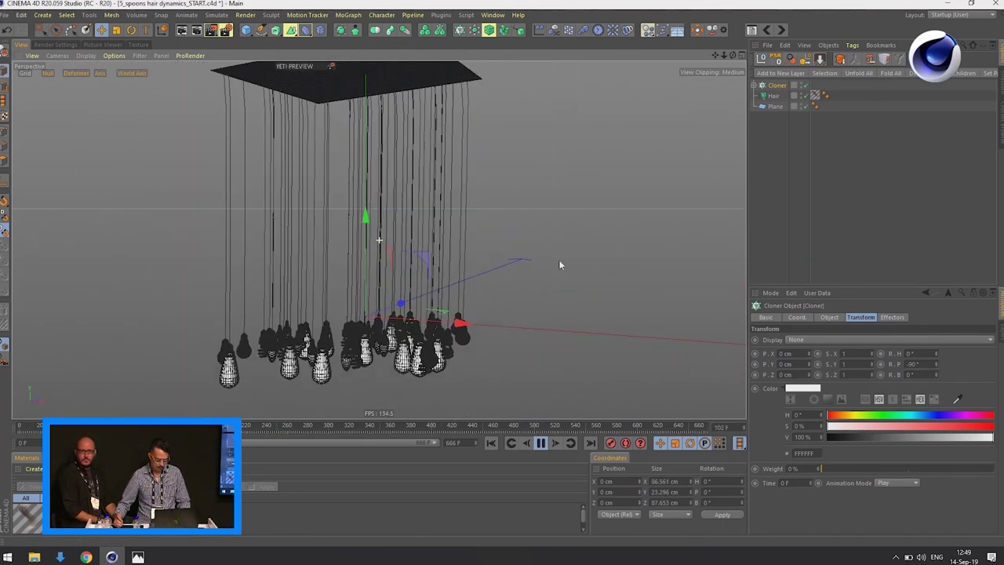
pyautogui.click(760, 107)
pyautogui.keyDown('alt'); pyautogui.moveTo(708, 139); pyautogui.dragTo(543, 252, button='middle'); pyautogui.keyUp('alt')
pyautogui.press('r')
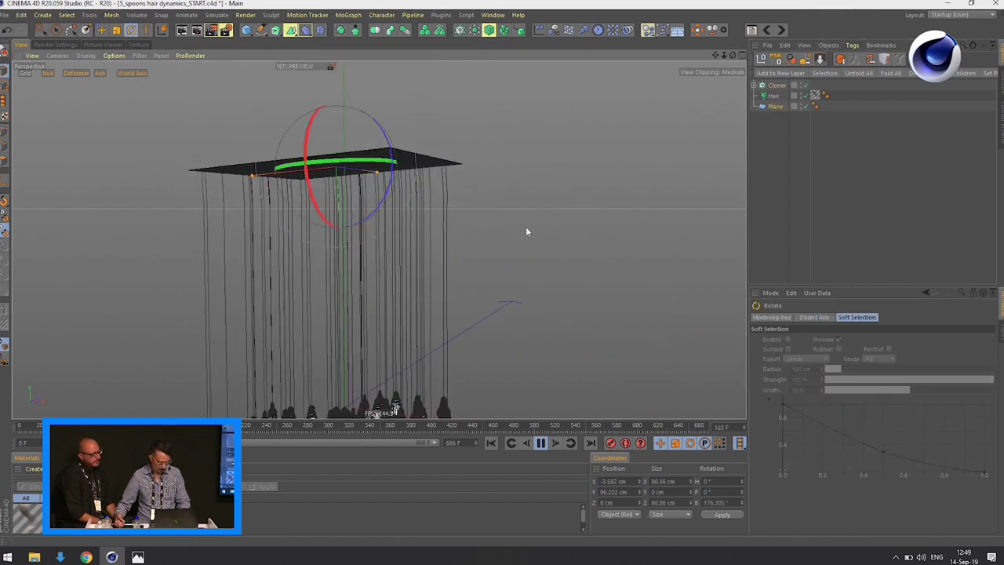
pyautogui.moveTo(394, 148); pyautogui.dragTo(424, 126)
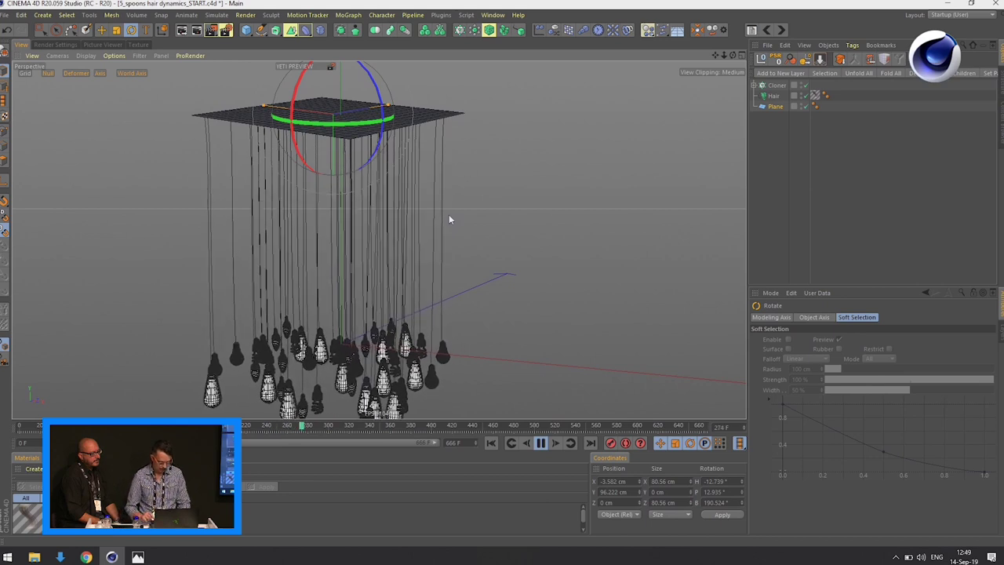
pyautogui.hotkey('shift', 'c')
# Step: Add a Turbulence force at 12 cm strength and move the Cloner below the Plane
pyautogui.write('turb')
pyautogui.press('Return')
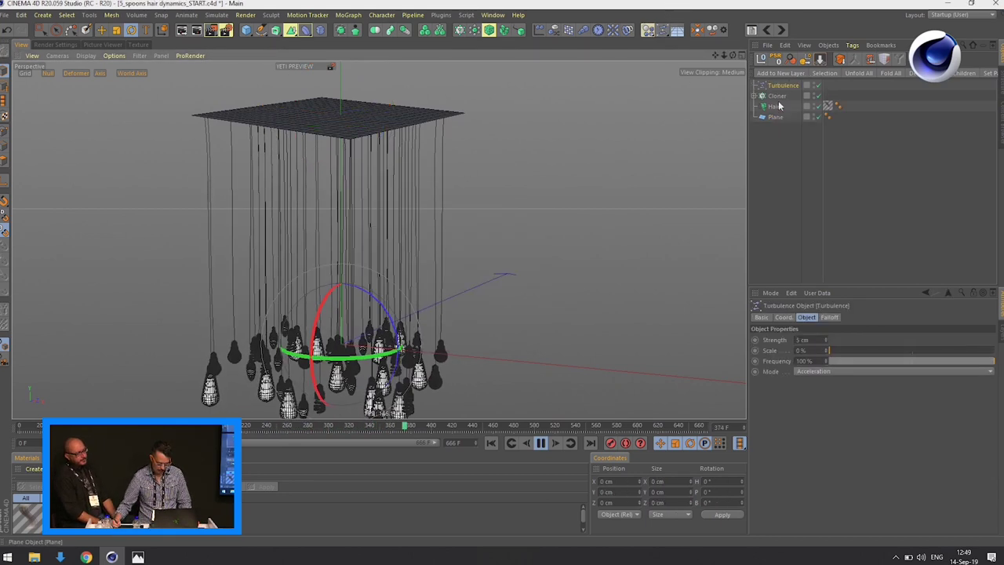
pyautogui.moveTo(825, 340)
pyautogui.mouseDown()
pyautogui.moveTo(868, 329)
pyautogui.moveTo(845, 356)
pyautogui.moveTo(834, 352)
pyautogui.mouseUp()
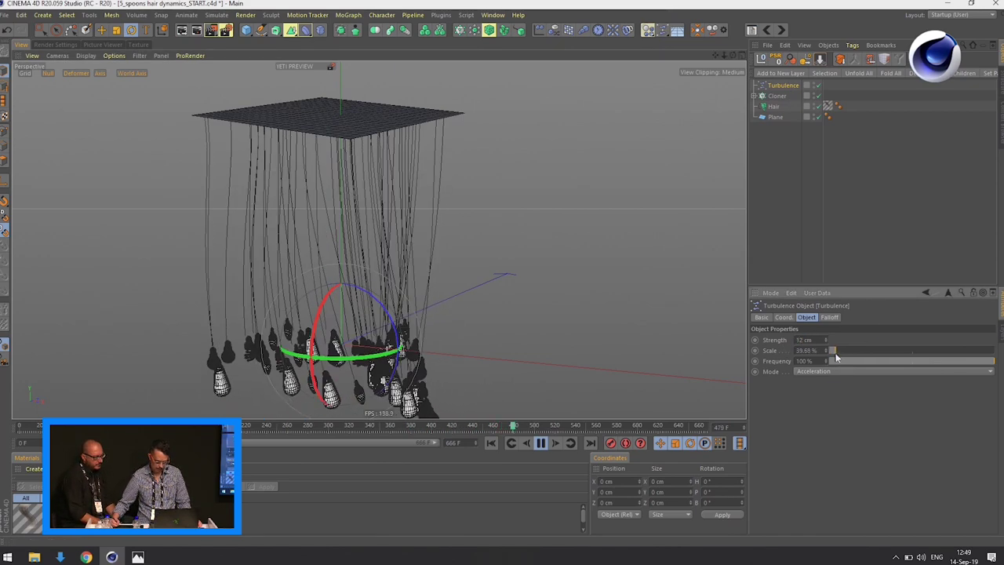
pyautogui.keyDown('alt'); pyautogui.moveTo(525, 351); pyautogui.dragTo(599, 229, button='middle'); pyautogui.keyUp('alt')
pyautogui.keyDown('alt'); pyautogui.moveTo(600, 230); pyautogui.dragTo(610, 258, button='right'); pyautogui.keyUp('alt')
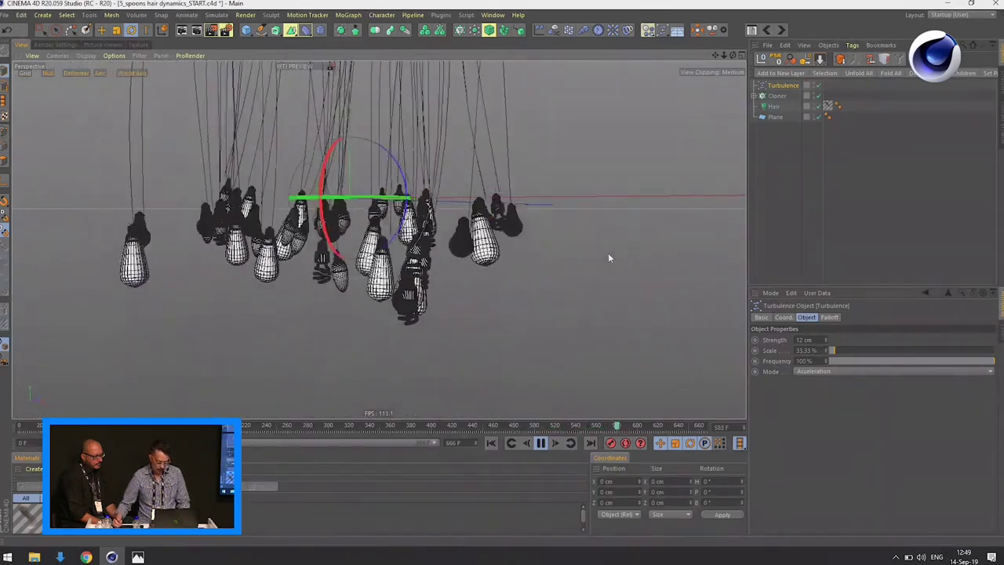
pyautogui.moveTo(774, 96); pyautogui.dragTo(776, 165)
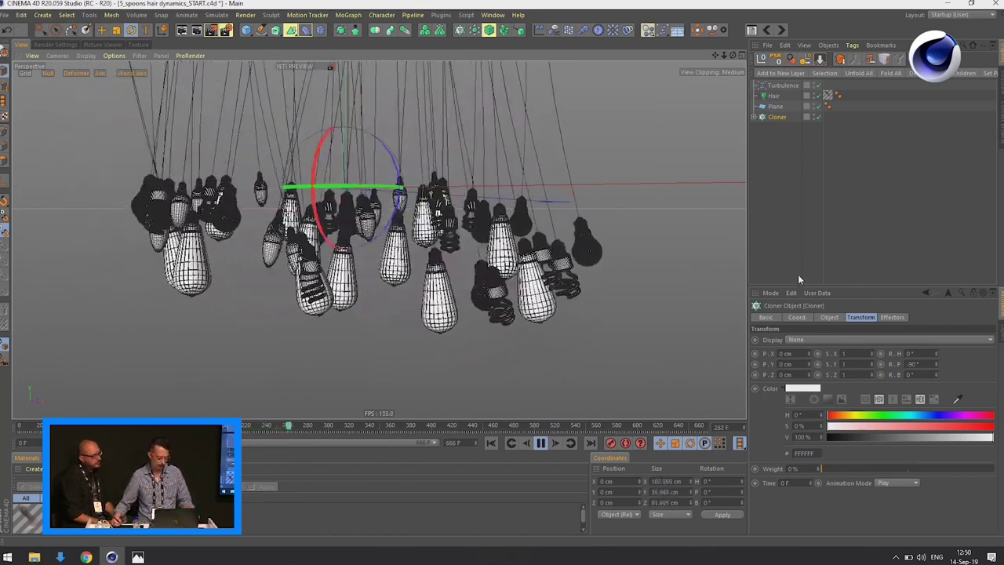
# Step: Stop playback and close the project without saving changes
pyautogui.click(540, 442)
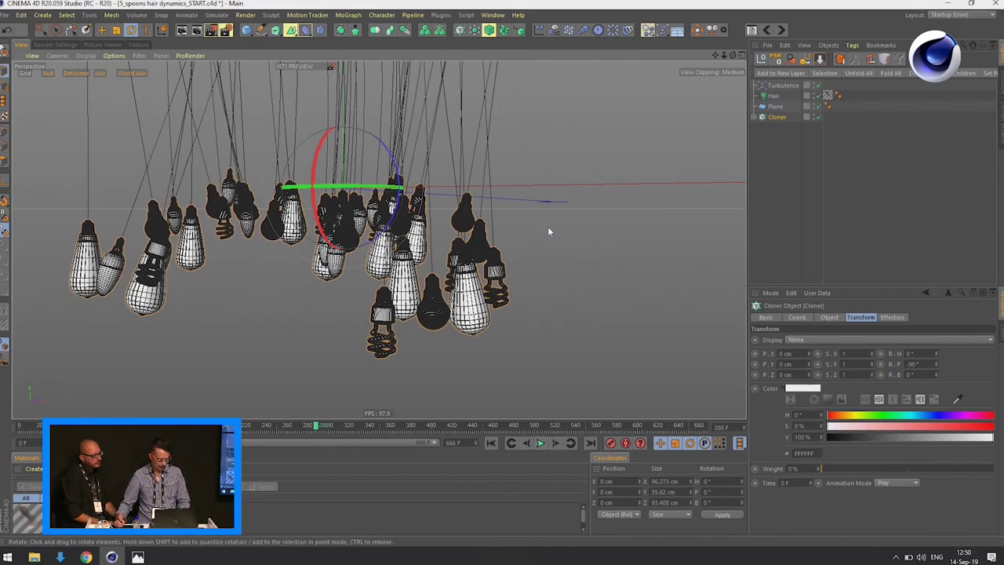
pyautogui.hotkey('ctrl', 'F4')
pyautogui.click(520, 317)
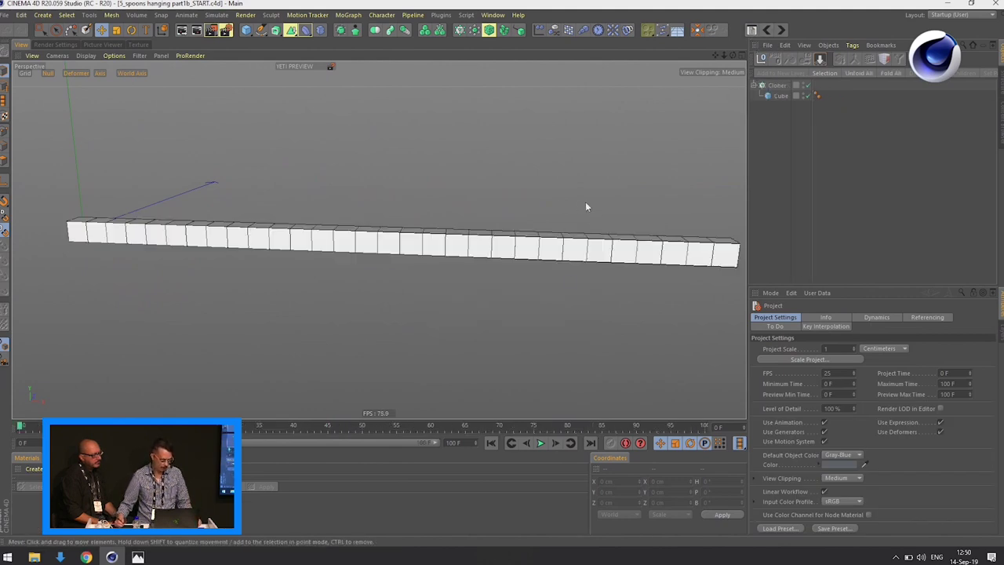
# Step: Show the floor grid and select the cube Cloner to review its object settings
pyautogui.click(26, 74)
pyautogui.keyDown('alt'); pyautogui.moveTo(480, 191); pyautogui.dragTo(462, 181, button='middle'); pyautogui.keyUp('alt')
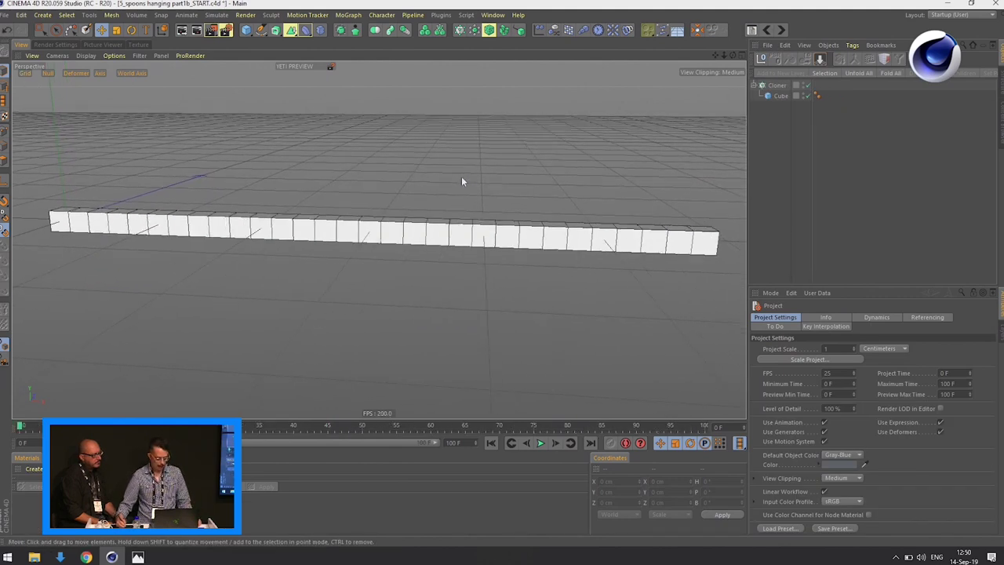
pyautogui.click(774, 86)
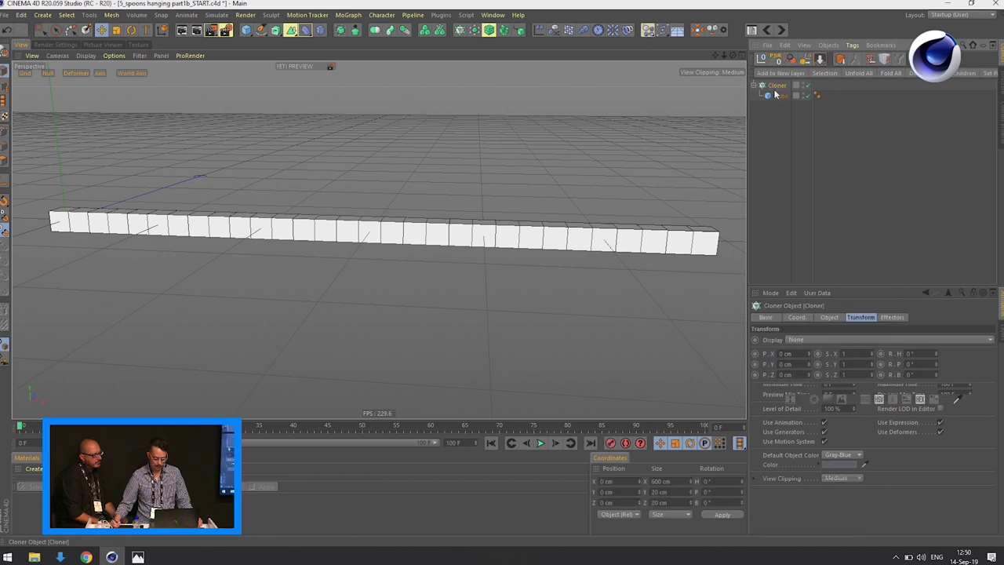
pyautogui.click(830, 317)
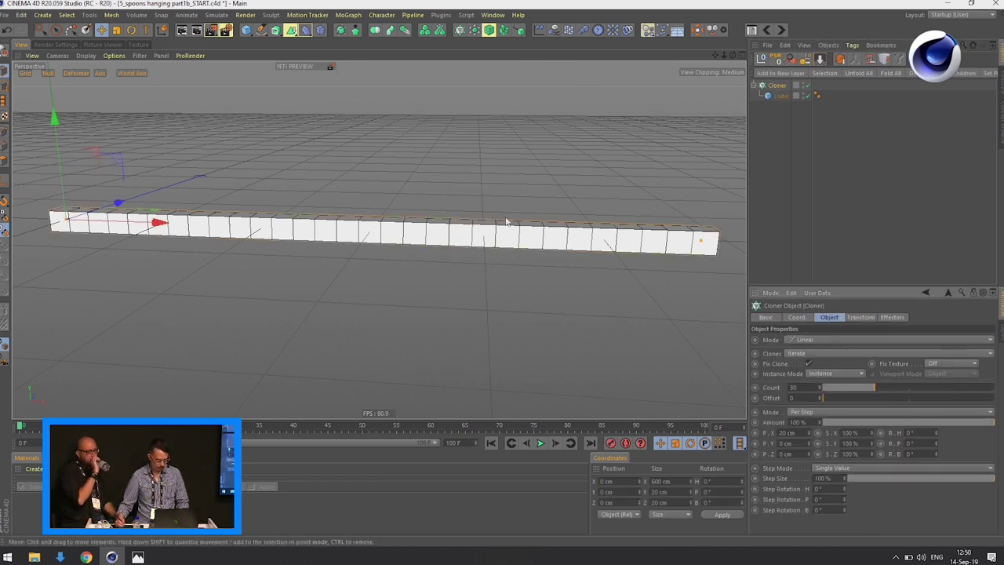
pyautogui.scroll(-2, 532, 202)
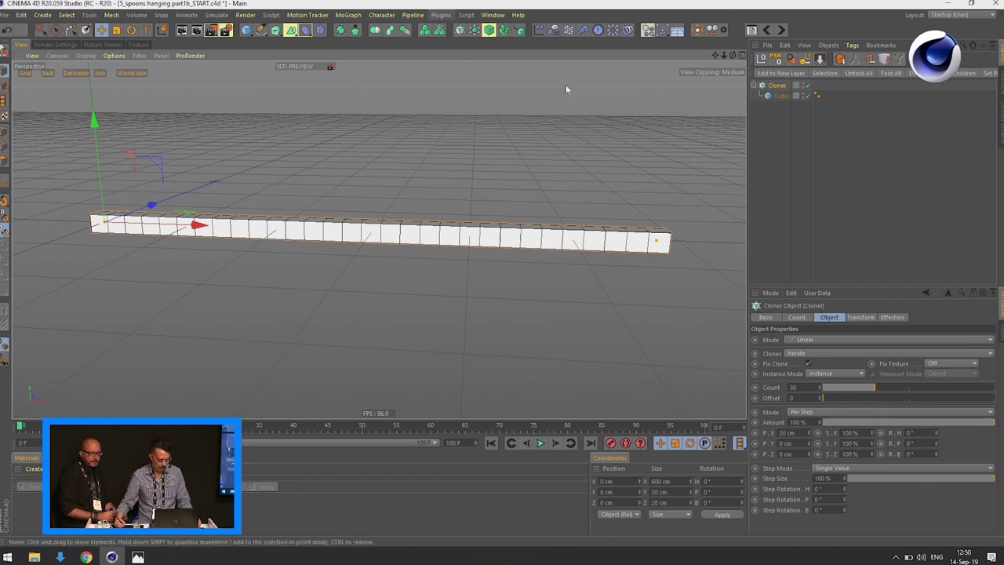
# Step: Wrap the Cloner in a CV-Dynamic Connector, anchor the chain ends, and create hinge connectors
pyautogui.click(441, 16)
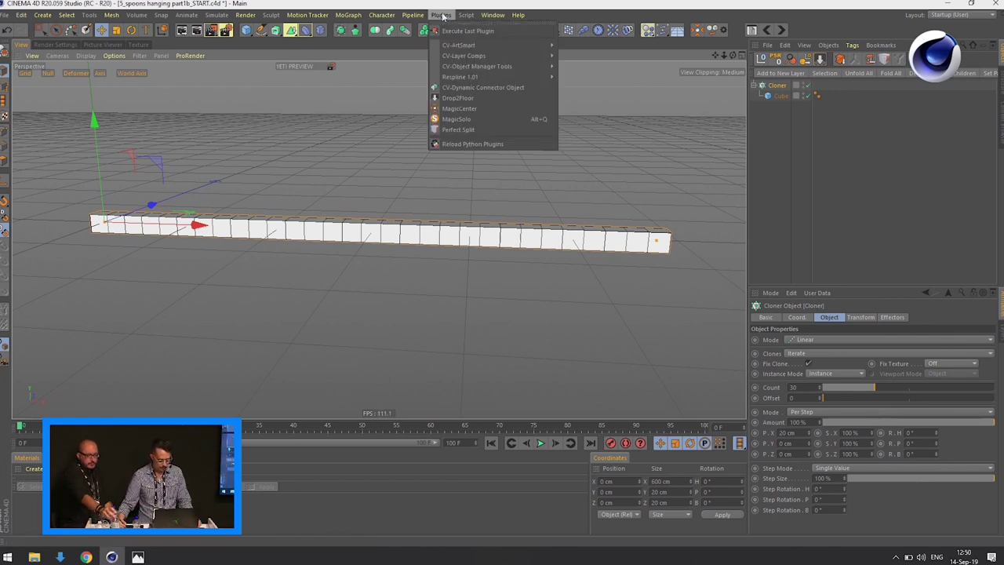
pyautogui.click(482, 88)
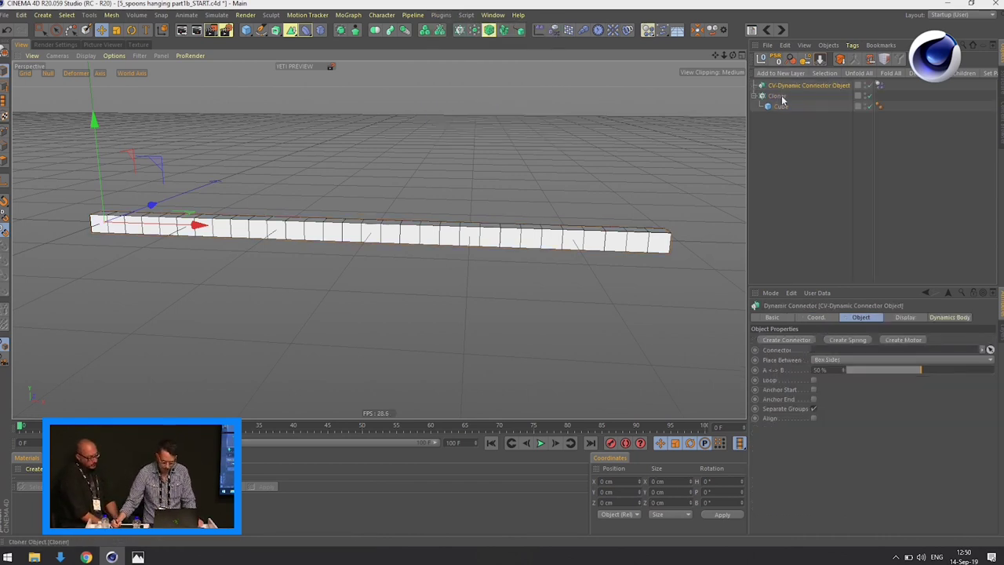
pyautogui.moveTo(777, 96); pyautogui.dragTo(791, 86)
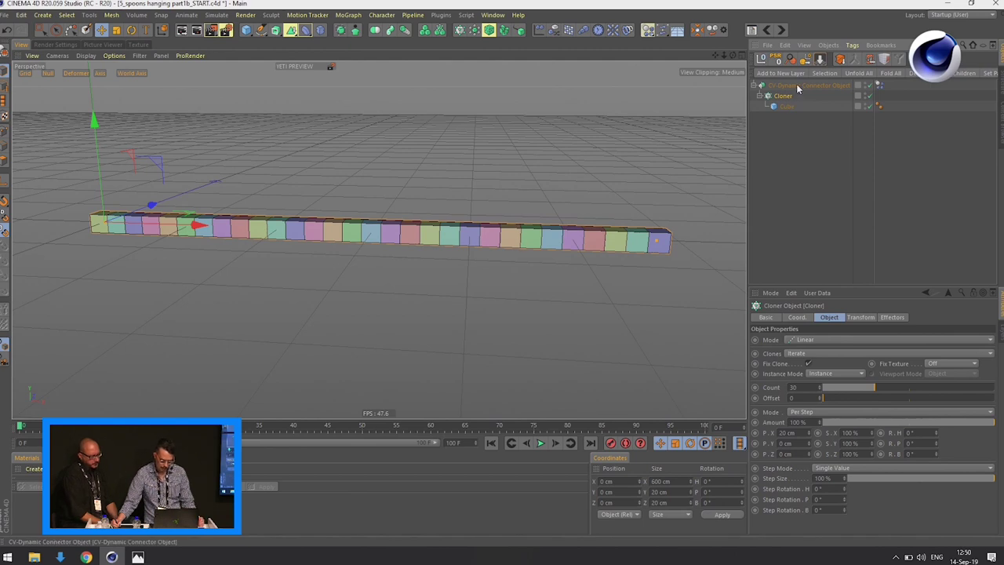
pyautogui.click(796, 86)
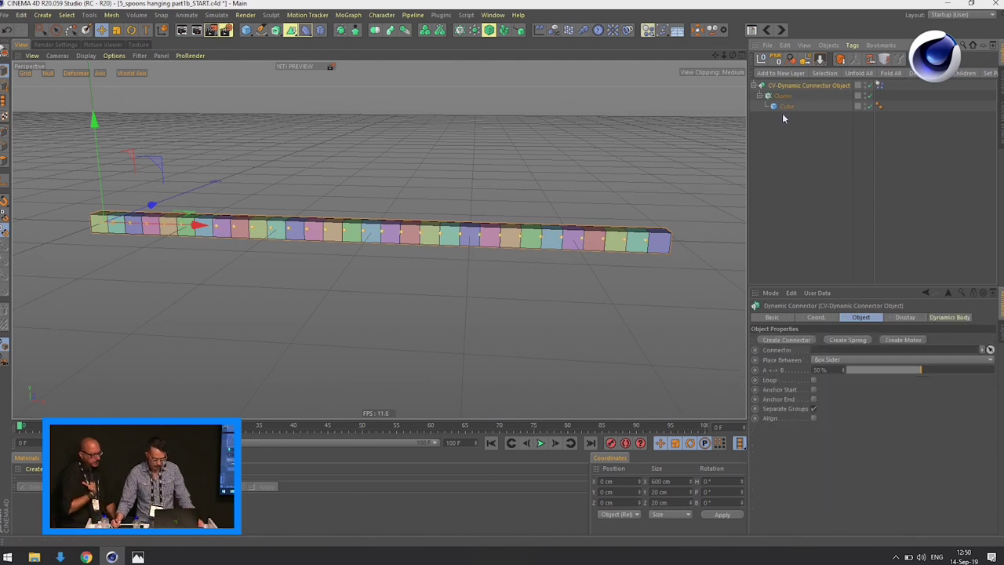
pyautogui.click(540, 444)
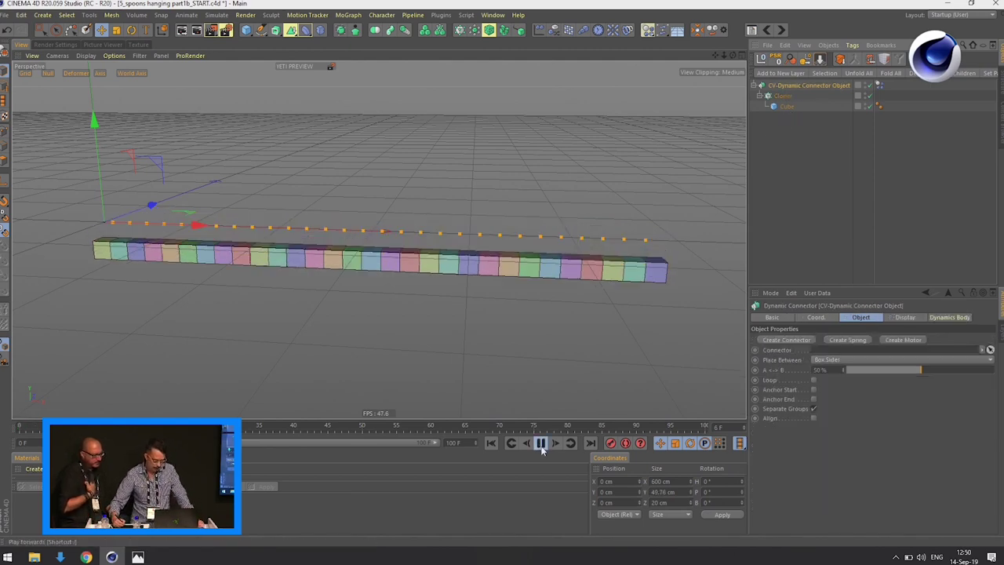
pyautogui.click(490, 443)
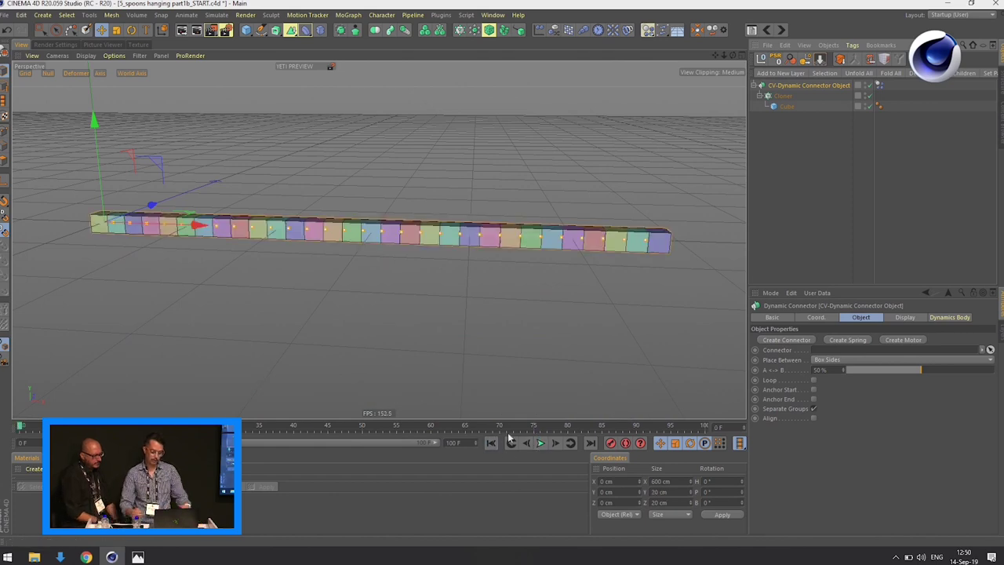
pyautogui.click(813, 390)
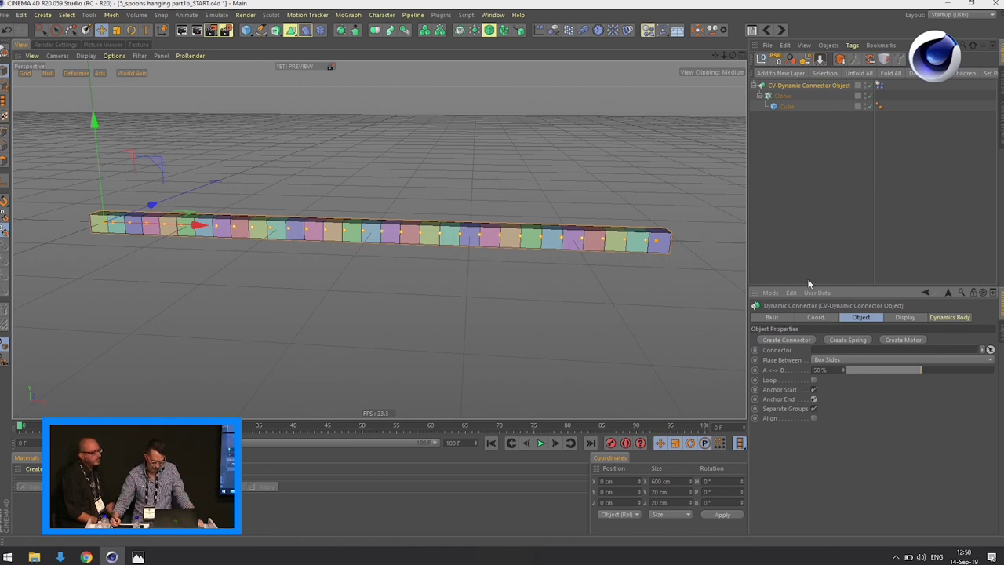
pyautogui.click(792, 340)
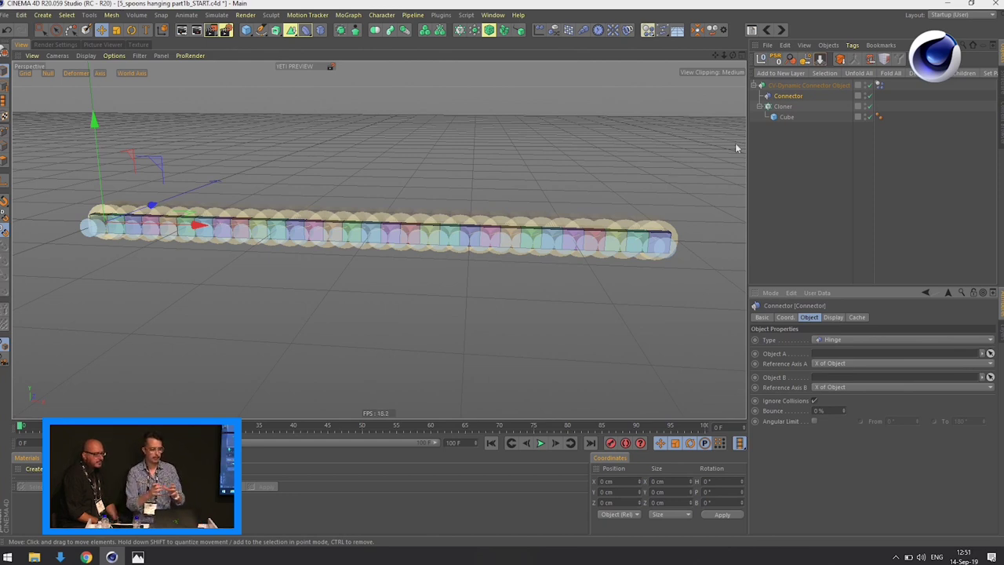
# Step: Play the simulation to watch the cube chain sag, then rewind to frame 0
pyautogui.click(797, 189)
pyautogui.click(541, 443)
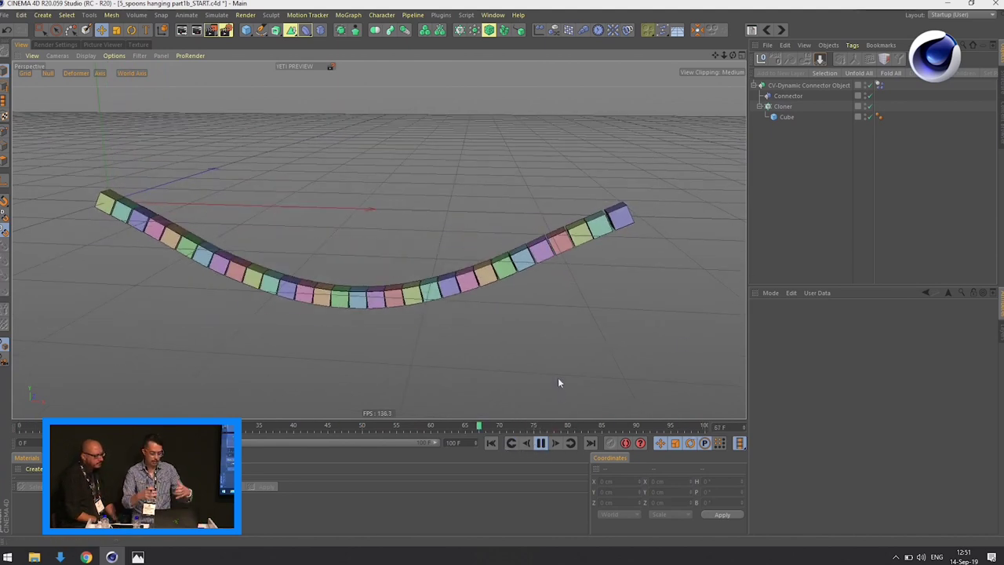
pyautogui.click(539, 443)
pyautogui.click(491, 443)
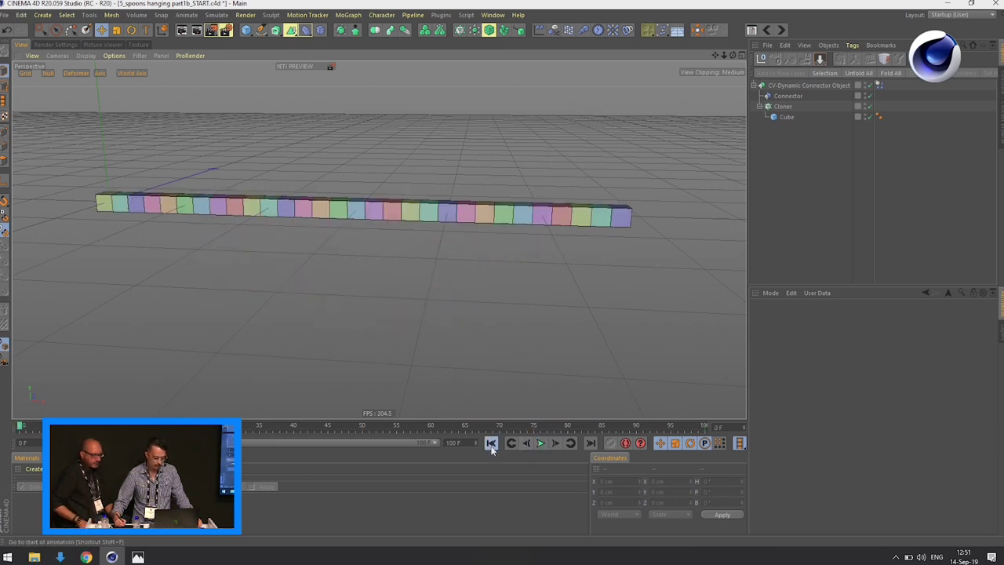
# Step: Raise the Cloner count to 36 cubes, replay the chain, and add a Torus primitive
pyautogui.click(785, 108)
pyautogui.moveTo(887, 392); pyautogui.dragTo(892, 389)
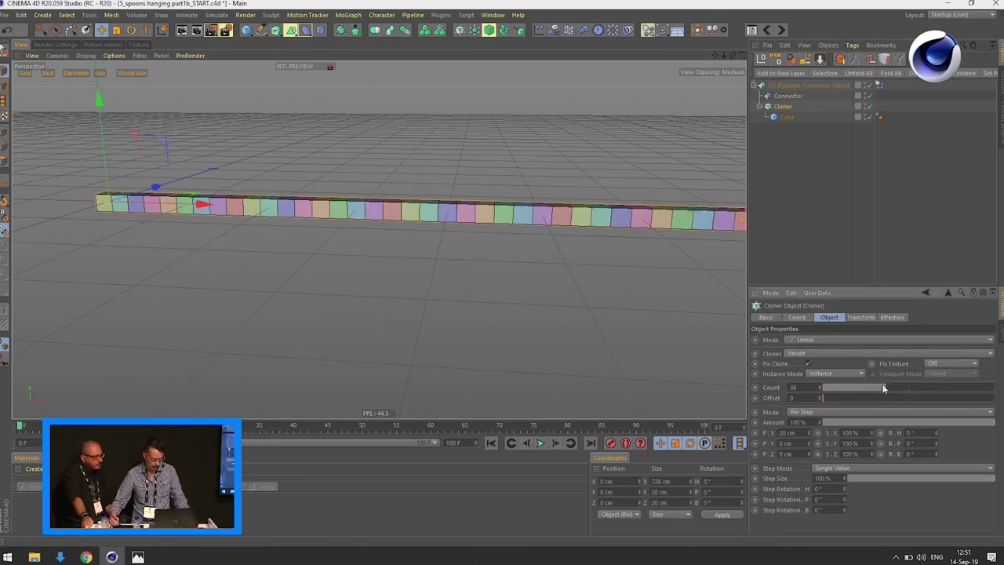
pyautogui.scroll(-2, 518, 291)
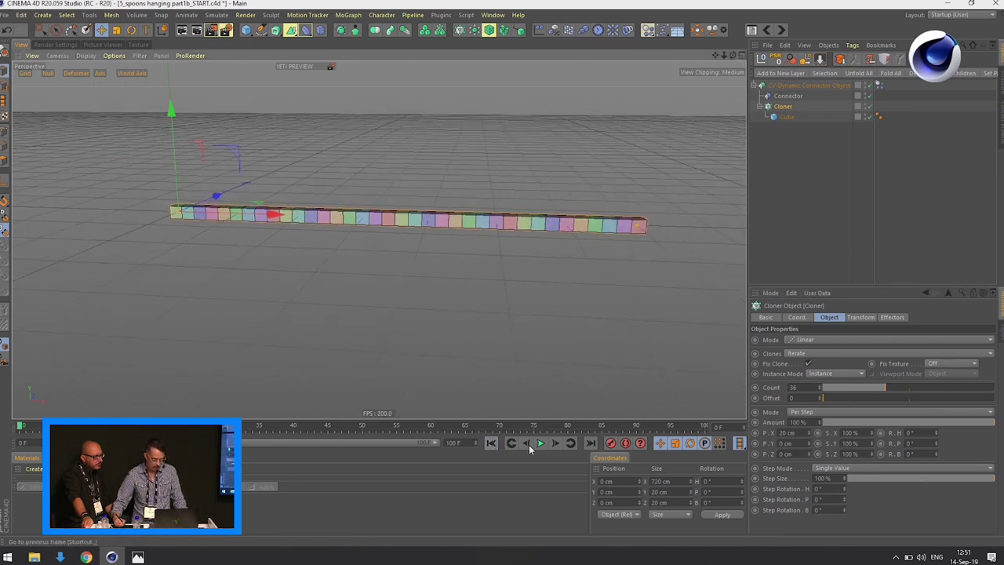
pyautogui.click(540, 444)
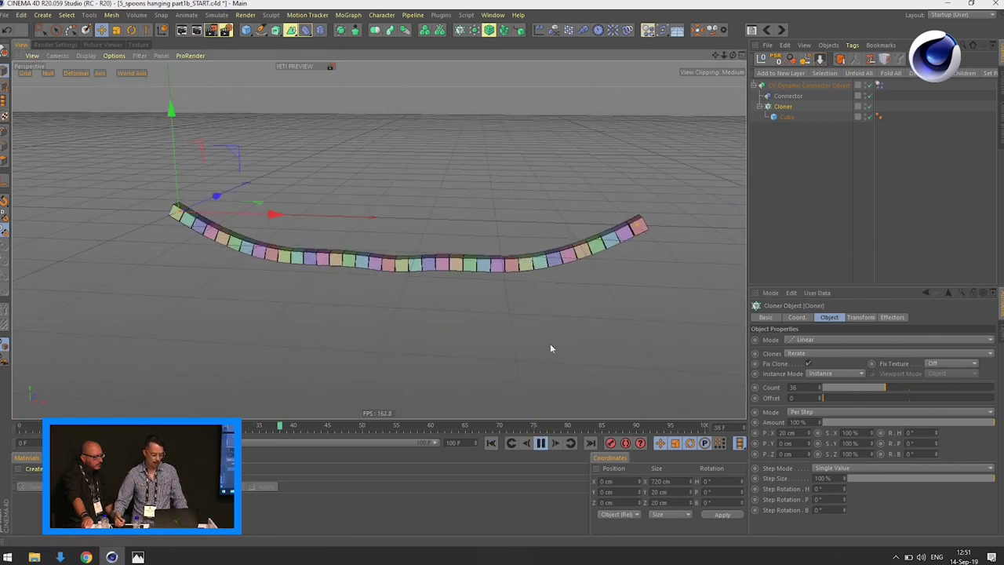
pyautogui.click(541, 444)
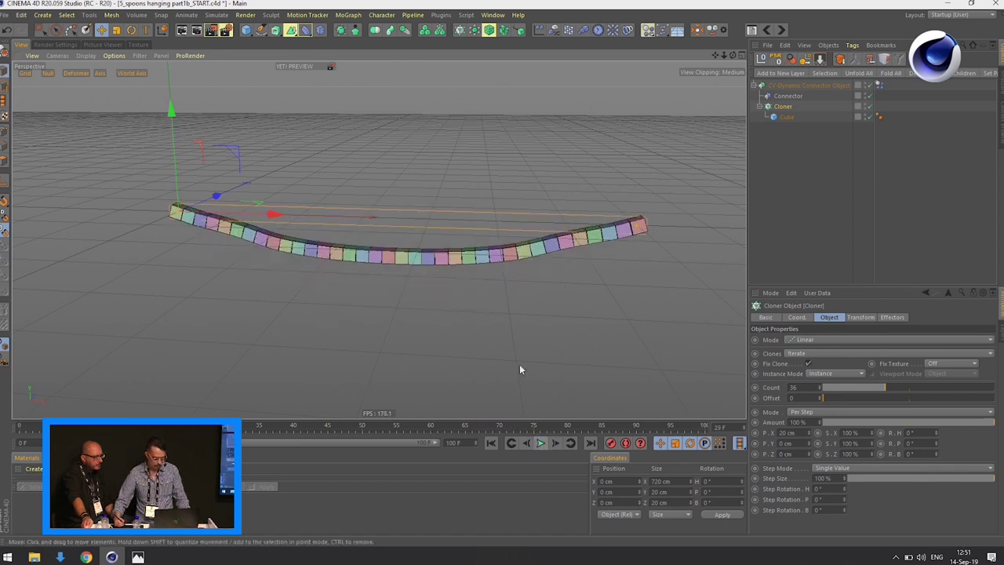
pyautogui.scroll(3, 490, 337)
pyautogui.moveTo(245, 30); pyautogui.dragTo(282, 82)
pyautogui.scroll(-2, 377, 140)
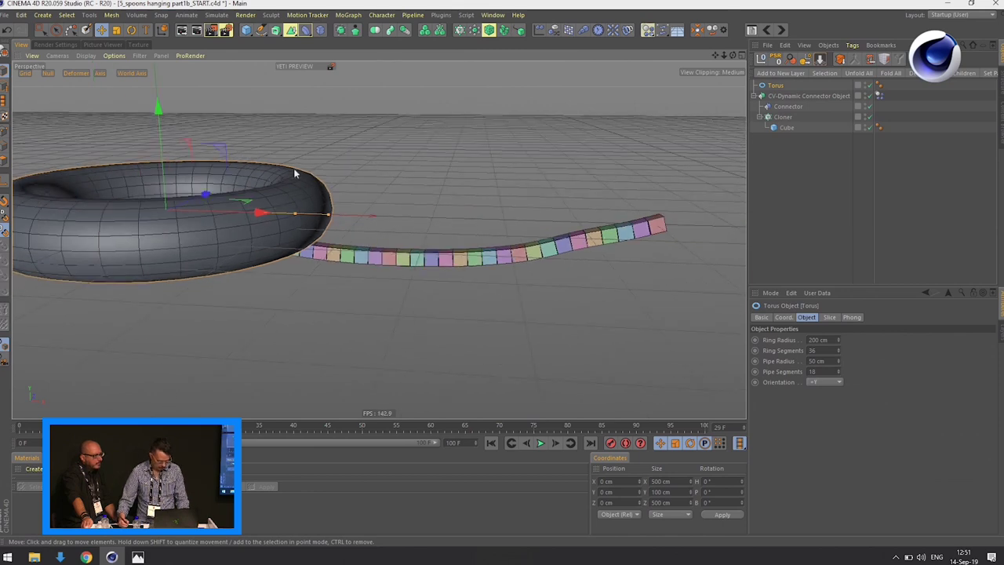
# Step: Stand the torus upright with a 90° rotation and scale it to about 20%
pyautogui.press('r')
pyautogui.moveTo(212, 184); pyautogui.dragTo(198, 260)
pyautogui.click(491, 445)
pyautogui.press('t')
pyautogui.moveTo(366, 184); pyautogui.dragTo(258, 451)
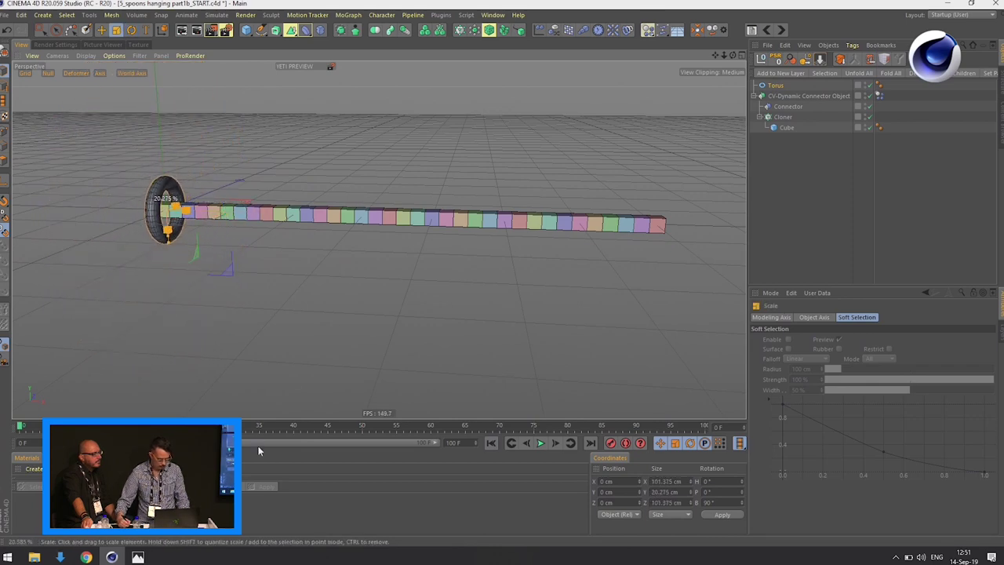
pyautogui.scroll(2, 257, 267)
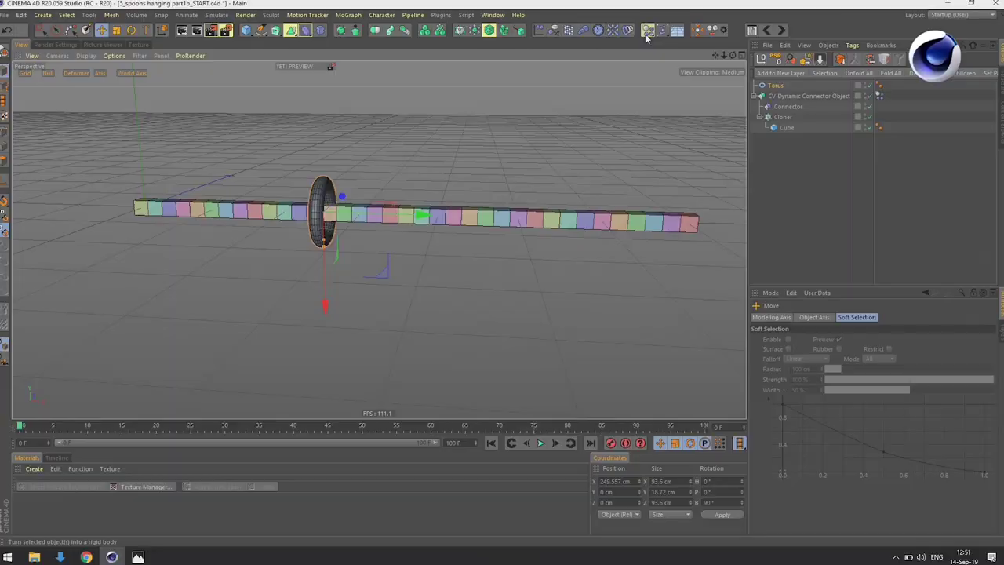
# Step: Give the torus a Rigid Body tag with Moving Mesh collision shape
pyautogui.moveTo(648, 30); pyautogui.dragTo(647, 42)
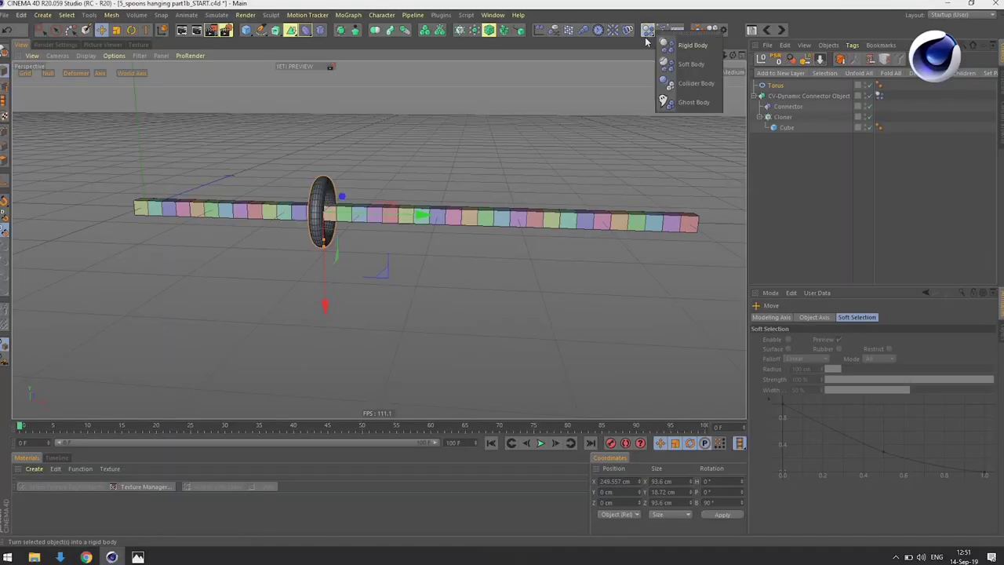
pyautogui.click(692, 63)
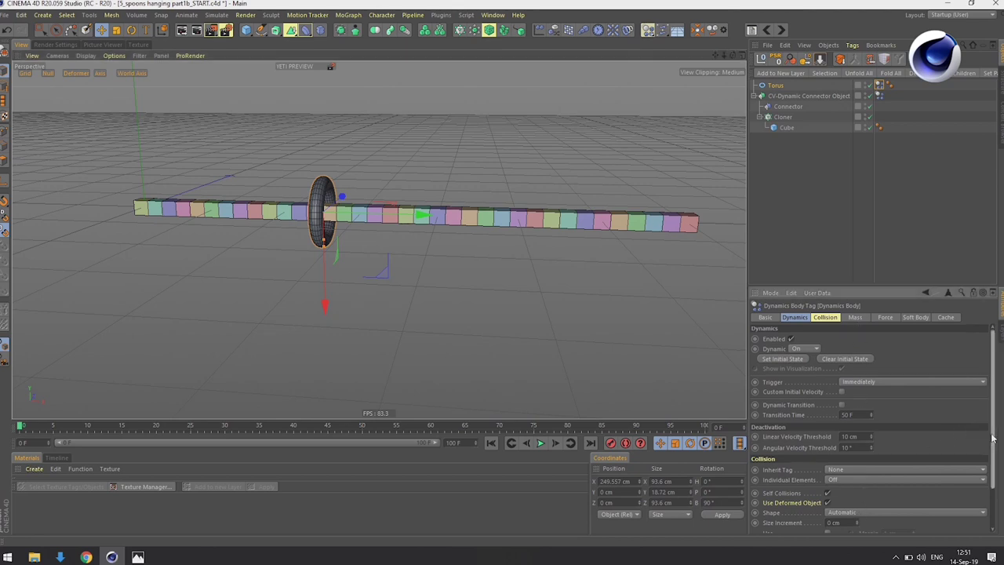
pyautogui.scroll(-2, 925, 460)
pyautogui.click(893, 463)
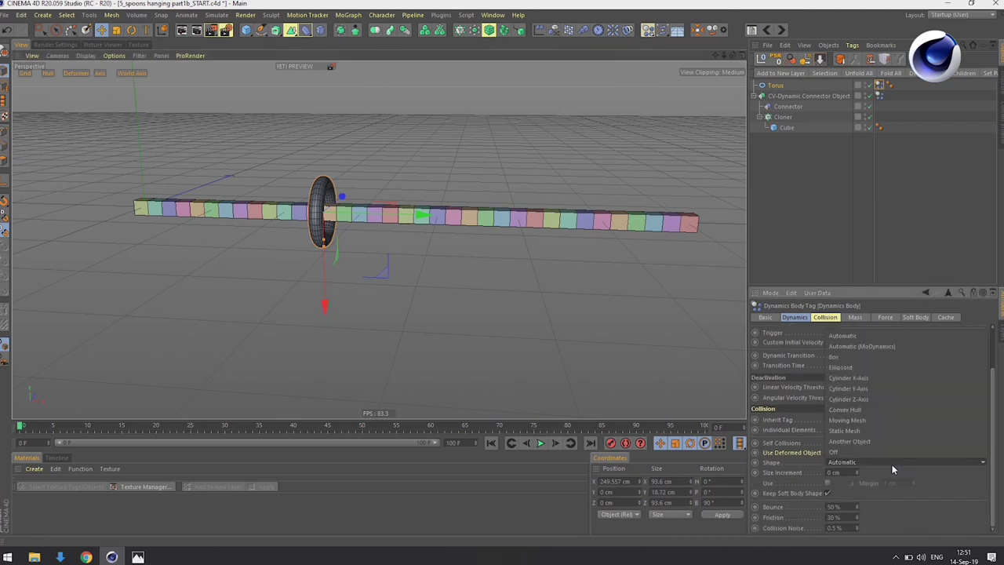
pyautogui.click(886, 420)
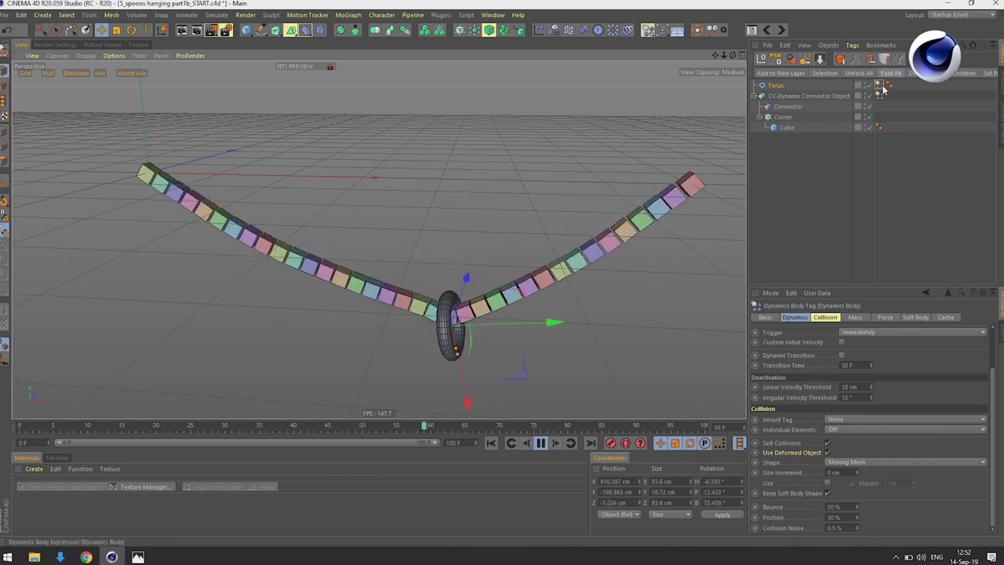
# Step: Set the dynamics body mass to Custom Density 100 and rewind to frame 0
pyautogui.click(856, 317)
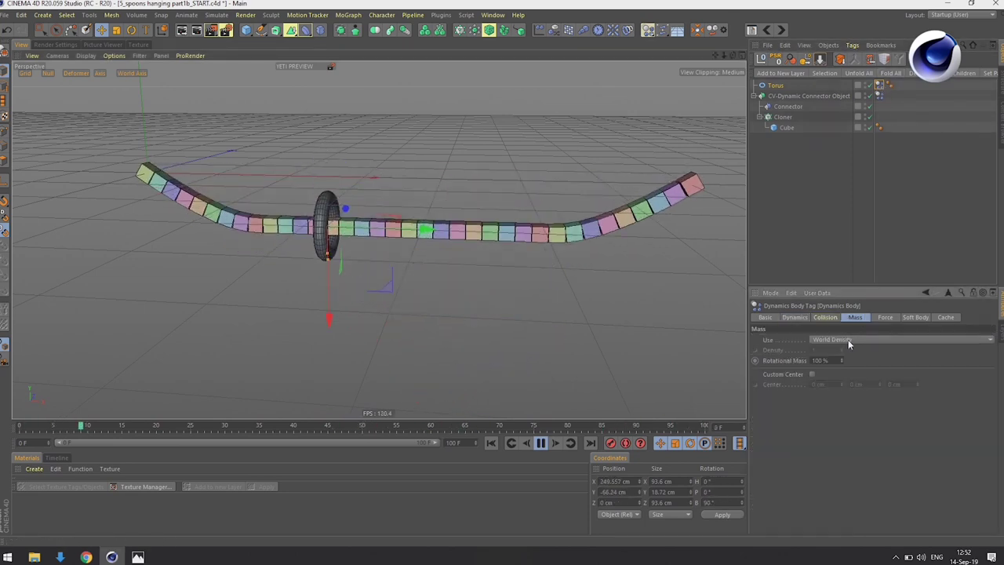
pyautogui.click(853, 341)
pyautogui.click(856, 365)
pyautogui.click(855, 339)
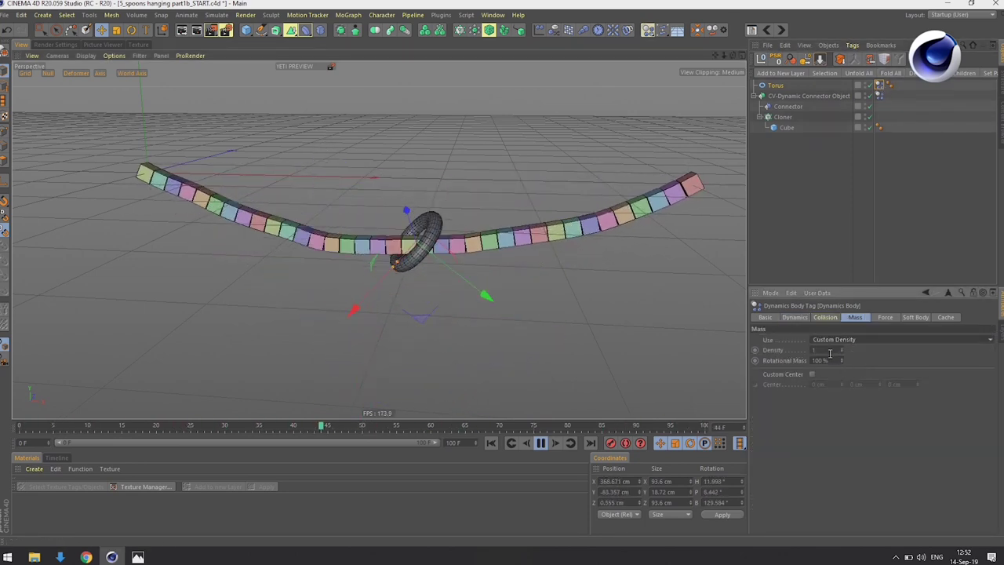
pyautogui.click(832, 351)
pyautogui.write('100')
pyautogui.press('Return')
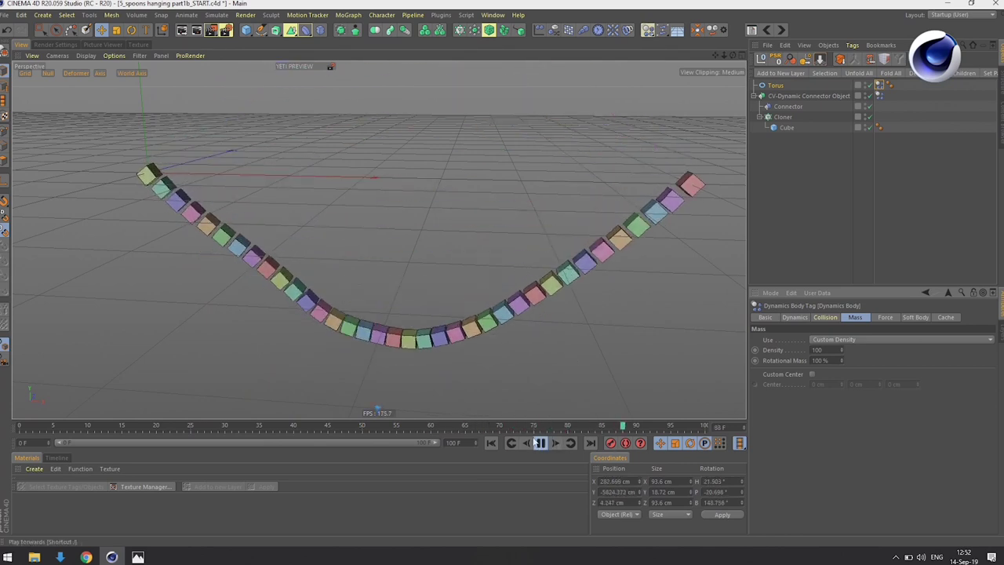
pyautogui.click(495, 444)
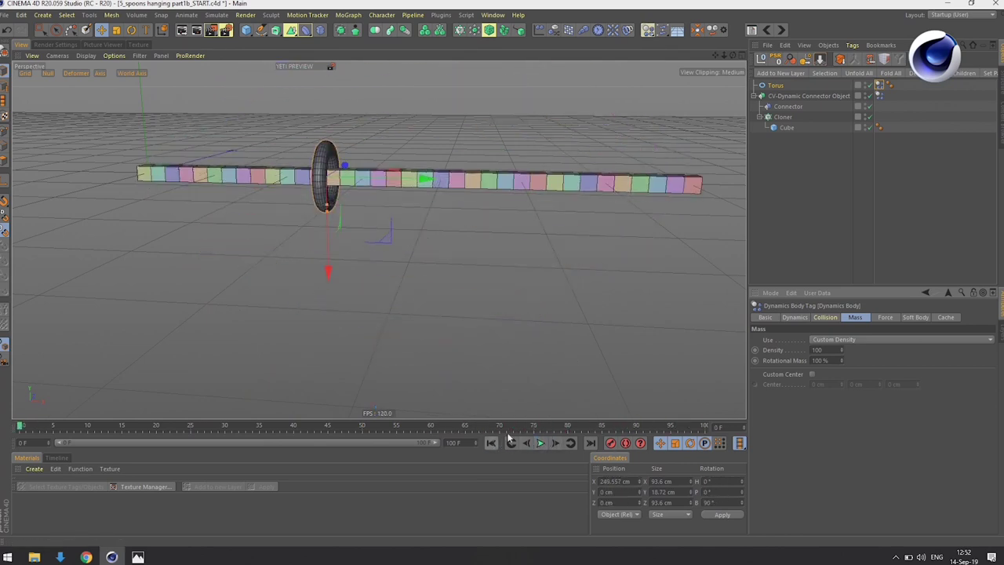
pyautogui.click(834, 339)
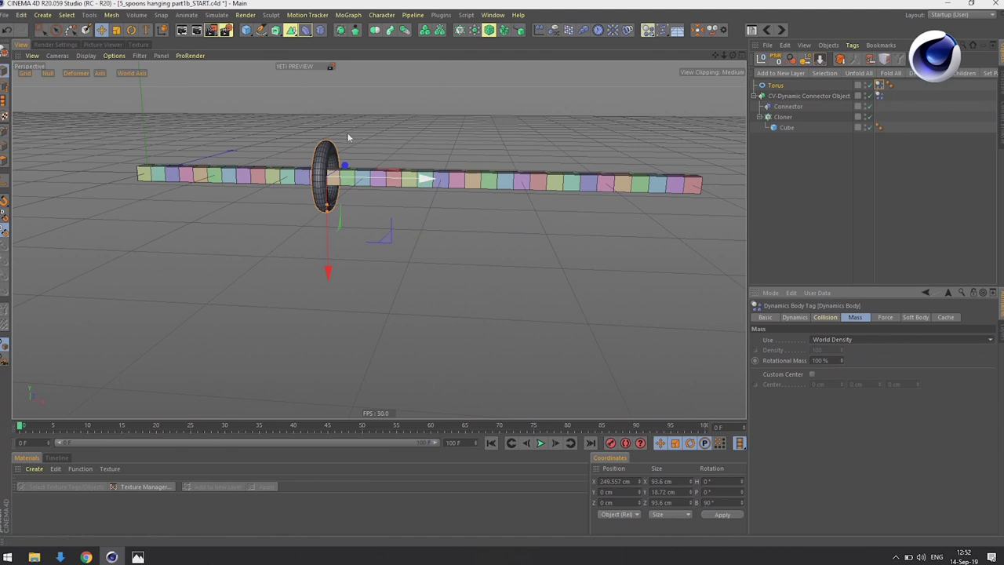
# Step: Add a Cylinder nested under the torus and reset its position to zero
pyautogui.click(246, 31)
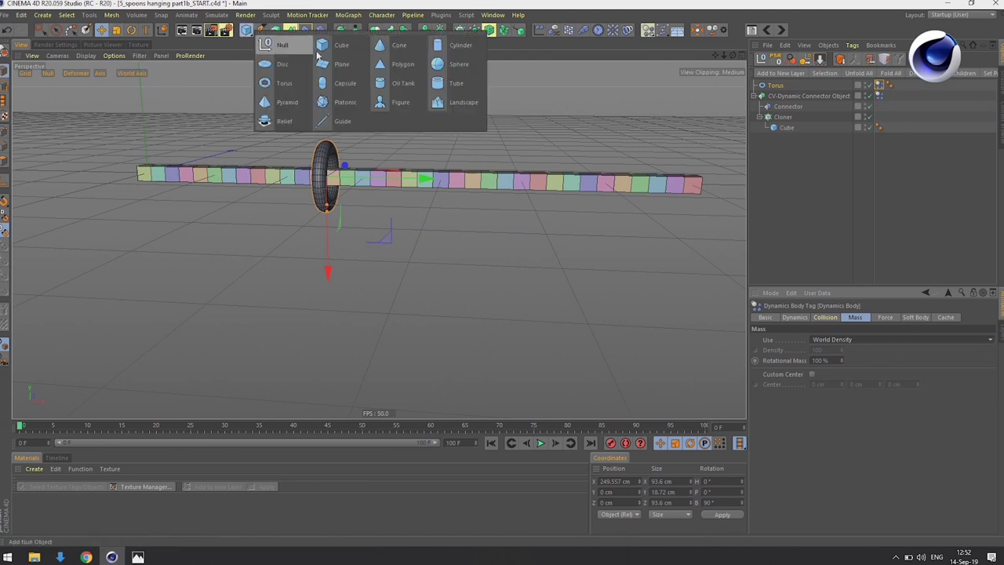
pyautogui.click(460, 45)
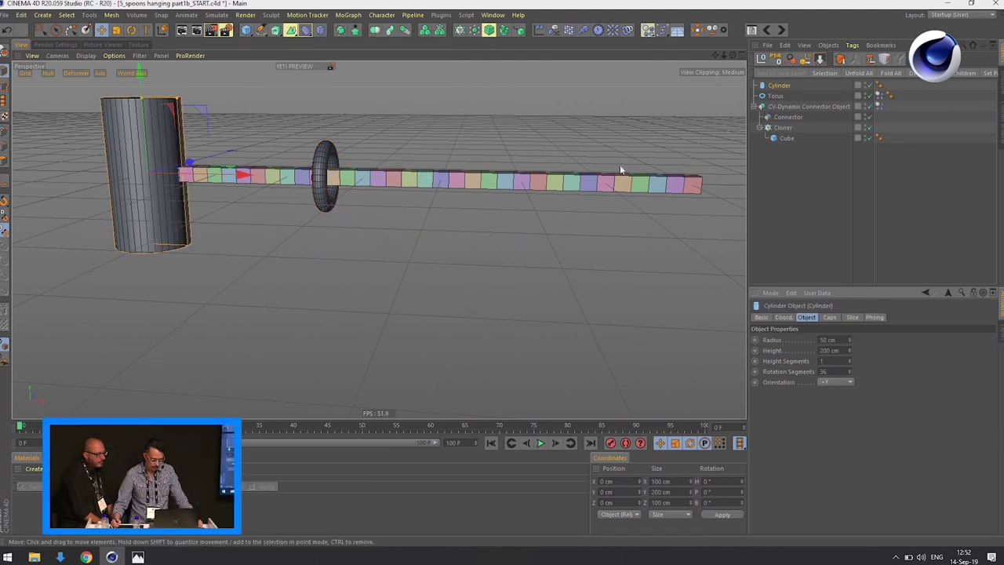
pyautogui.moveTo(778, 97); pyautogui.dragTo(780, 97)
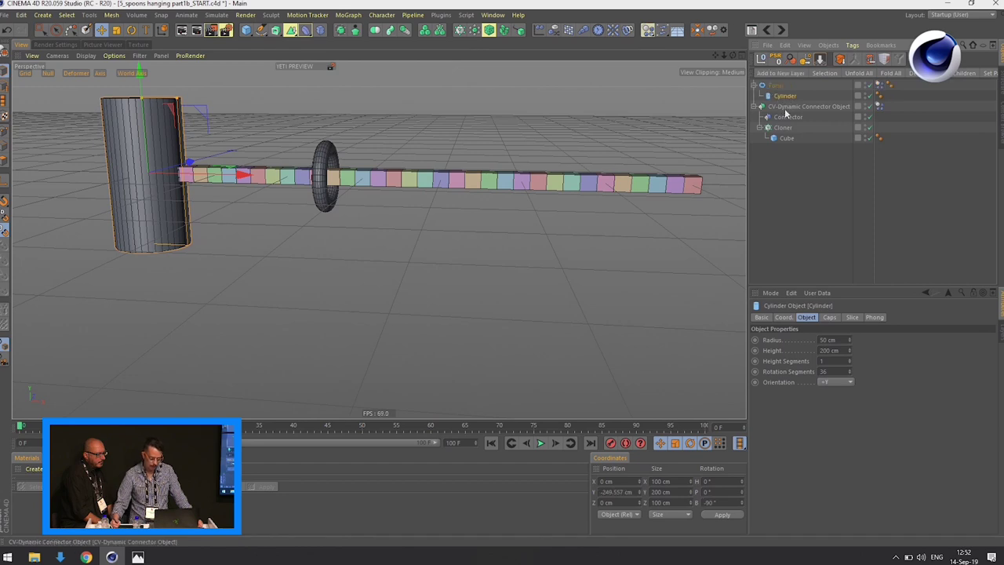
pyautogui.click(776, 61)
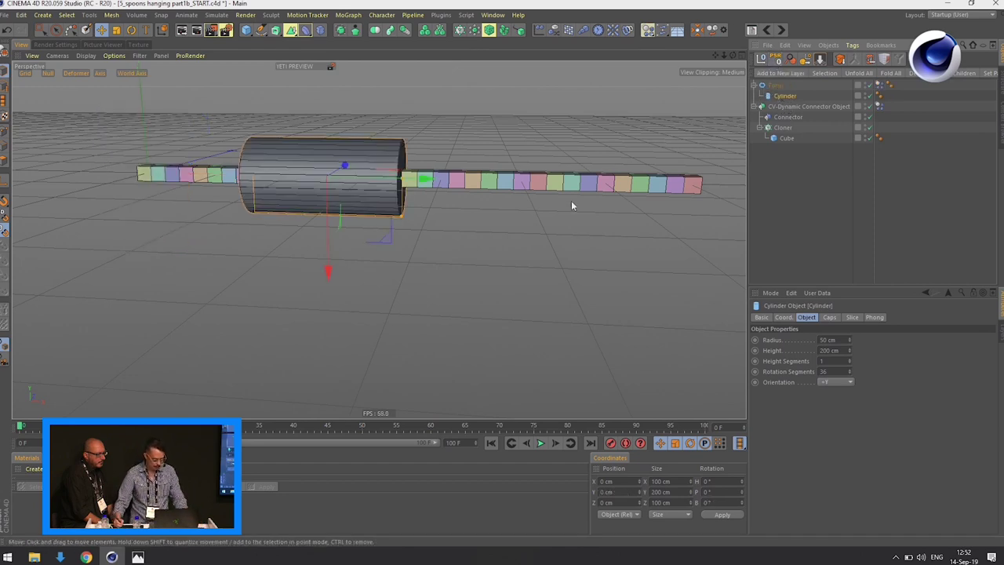
# Step: Stand the cylinder upright below the cube chain and thin its radius to 20.466 cm
pyautogui.press('r')
pyautogui.moveTo(378, 153); pyautogui.dragTo(371, 193)
pyautogui.press('e')
pyautogui.moveTo(363, 100); pyautogui.dragTo(343, 292)
pyautogui.keyDown('alt'); pyautogui.moveTo(463, 271); pyautogui.dragTo(481, 246); pyautogui.keyUp('alt')
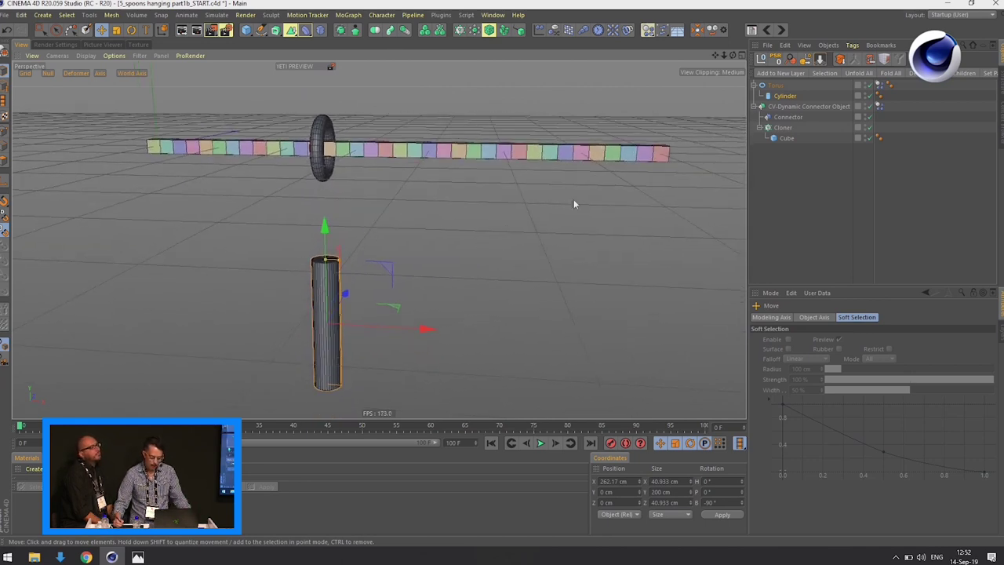
# Step: Add a Connector object through Commander using 'conn'
pyautogui.click(782, 97)
pyautogui.hotkey('shift', 'c')
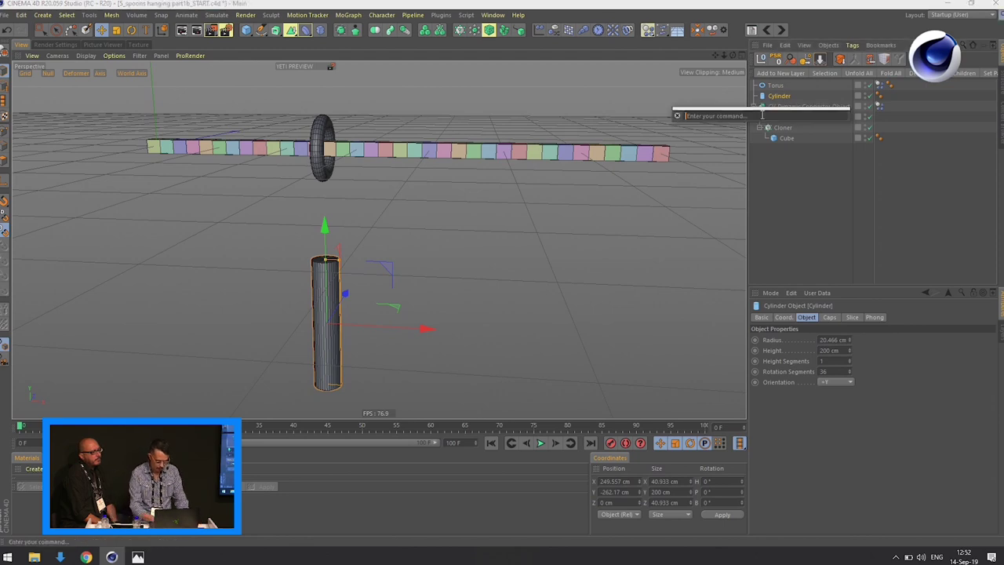
pyautogui.write('conn')
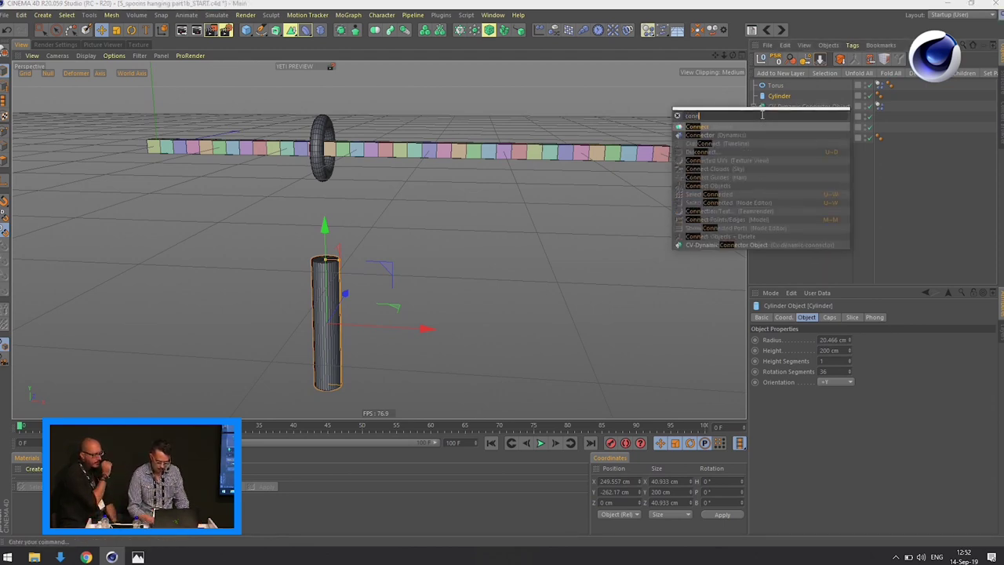
pyautogui.press('Down')
pyautogui.press('Return')
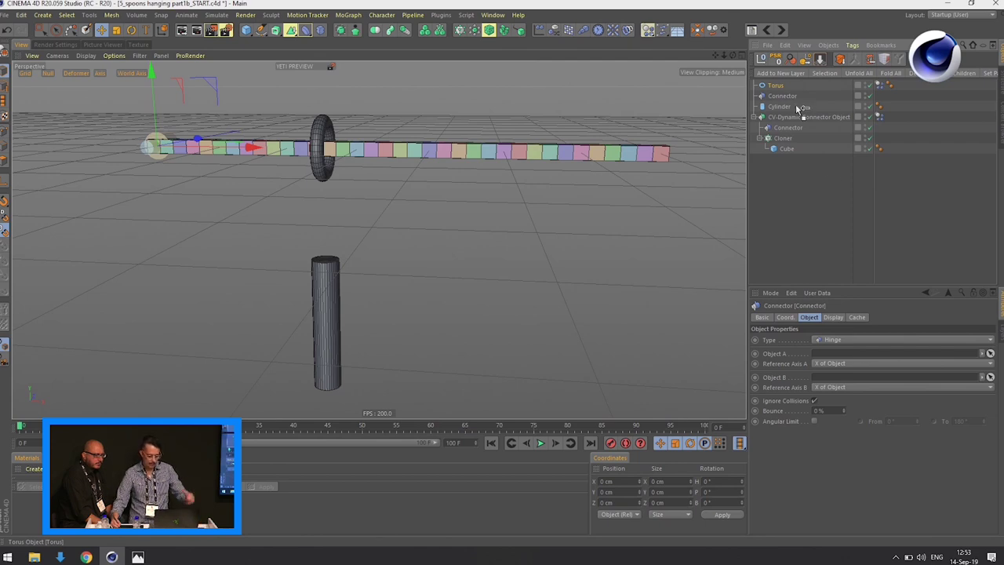
# Step: Hinge the torus (Object A) to the cylinder (Object B) and reset the connector's position
pyautogui.moveTo(830, 356); pyautogui.dragTo(831, 357)
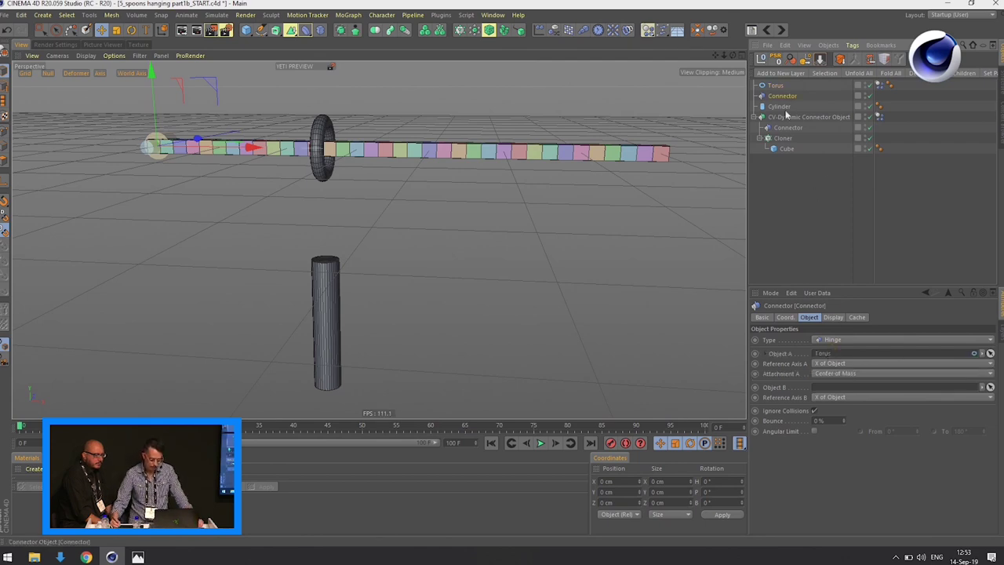
pyautogui.moveTo(840, 393); pyautogui.dragTo(840, 389)
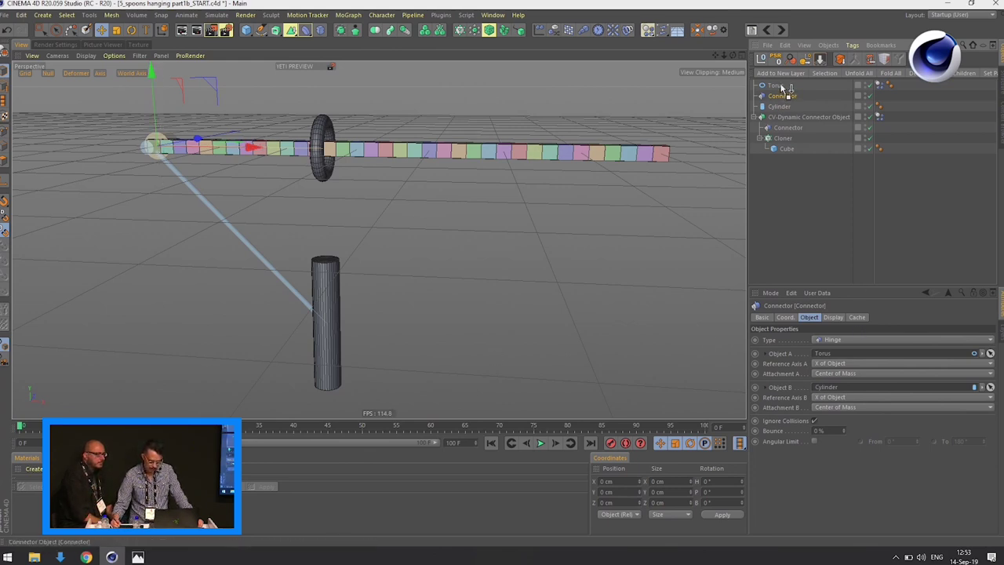
pyautogui.click(779, 60)
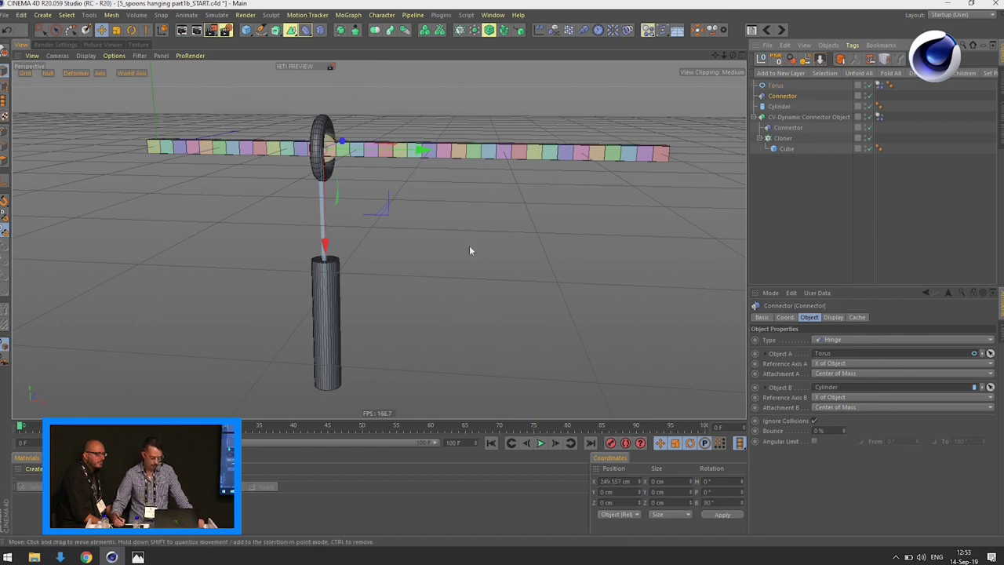
# Step: Make the cylinder a Rigid Body and rewind the simulation to frame 0
pyautogui.click(880, 87)
pyautogui.click(781, 108)
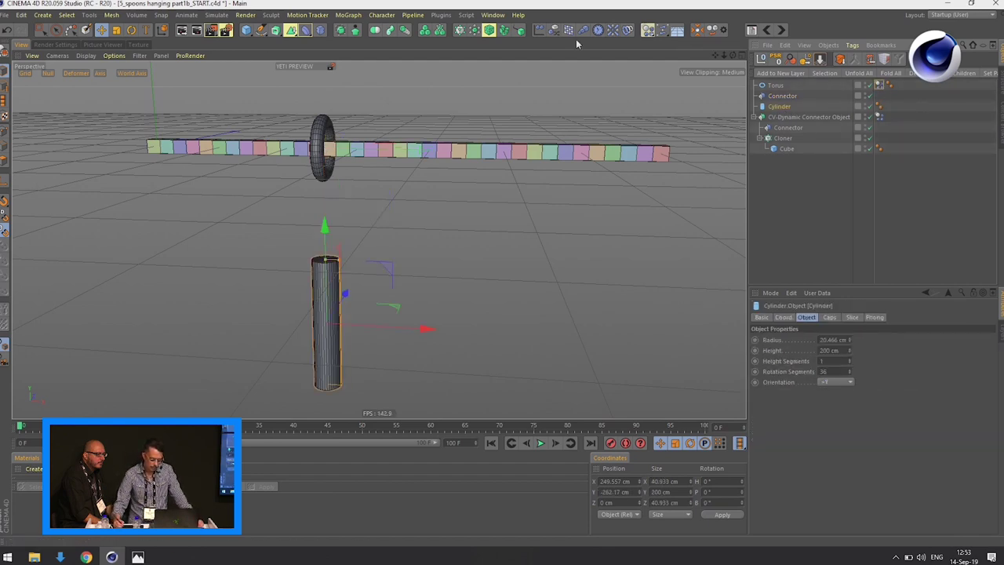
pyautogui.moveTo(652, 33); pyautogui.dragTo(685, 47)
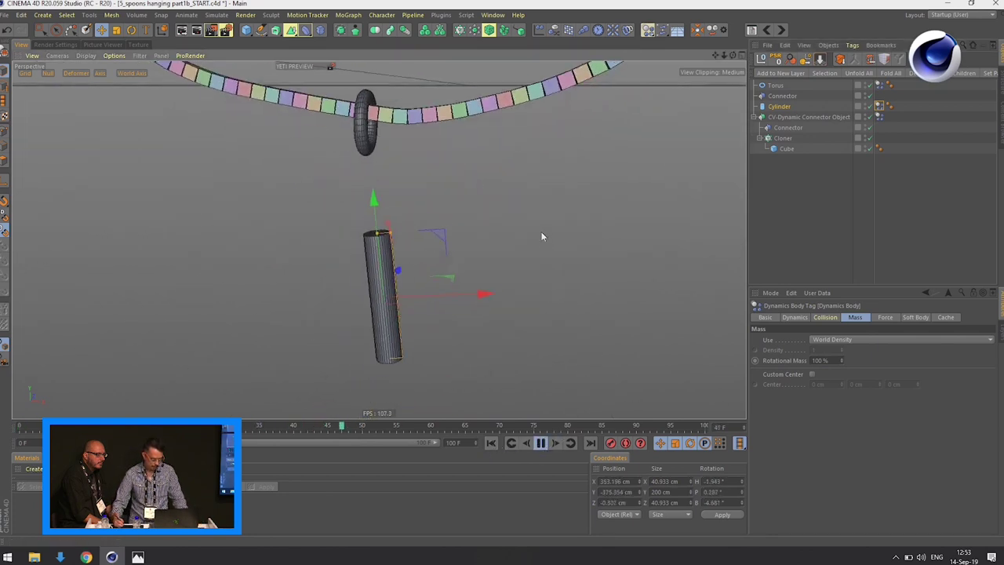
pyautogui.click(541, 444)
pyautogui.click(492, 443)
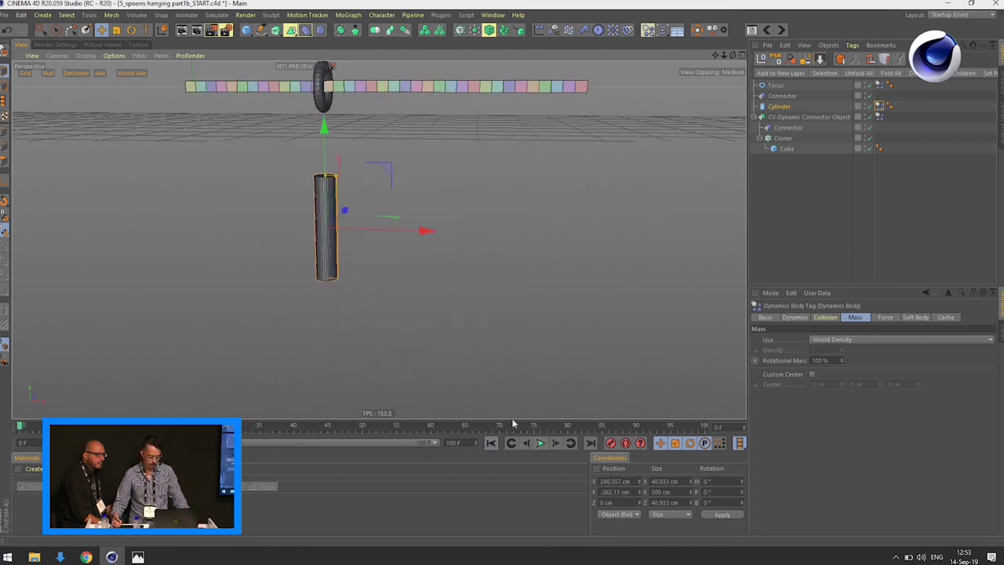
# Step: Group the torus, connector and cylinder under a Null with Alt+G and duplicate the group
pyautogui.keyDown('shift'); pyautogui.click(781, 88); pyautogui.keyUp('shift')
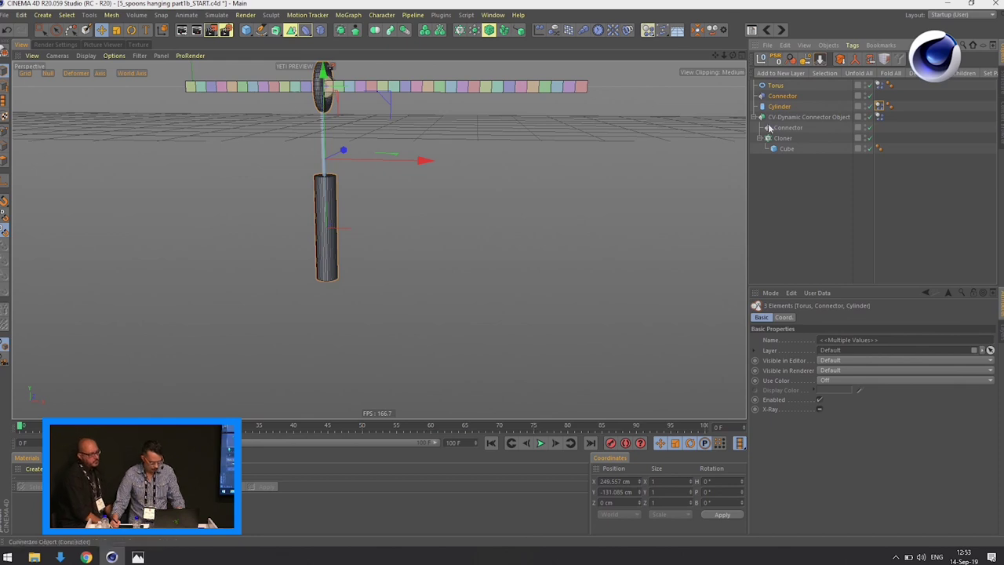
pyautogui.hotkey('alt', 'g')
pyautogui.keyDown('alt'); pyautogui.moveTo(547, 248); pyautogui.dragTo(503, 186); pyautogui.keyUp('alt')
pyautogui.hotkey('ctrl', 'z')
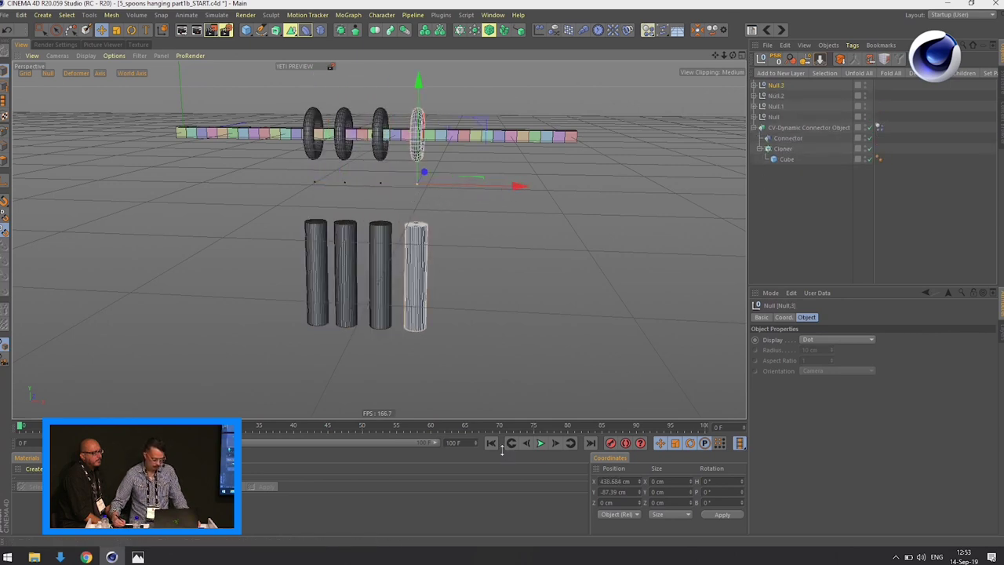
# Step: Set project Dynamics expert settings to 15 Steps per Frame and play the four-ring simulation
pyautogui.click(552, 444)
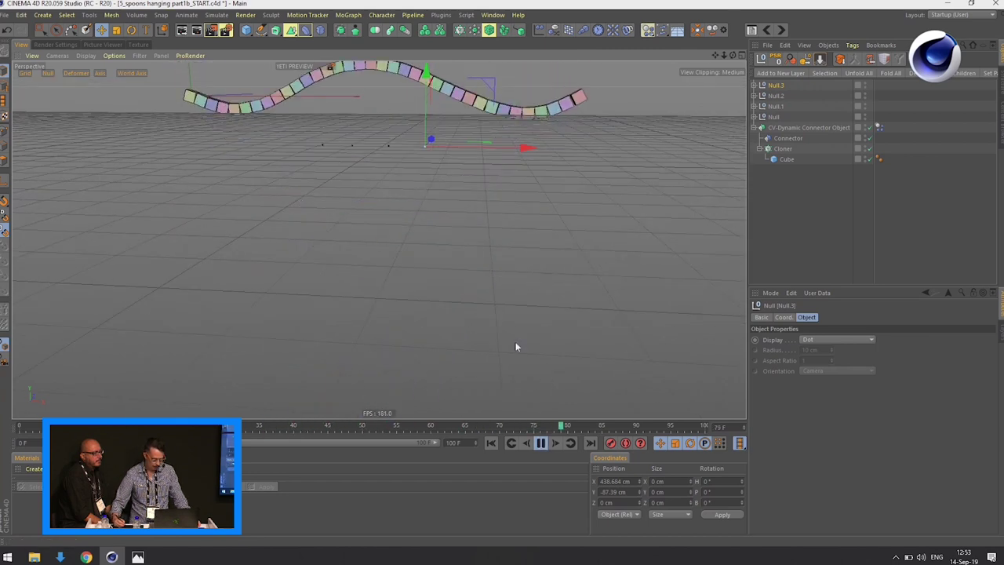
pyautogui.click(541, 444)
pyautogui.click(492, 443)
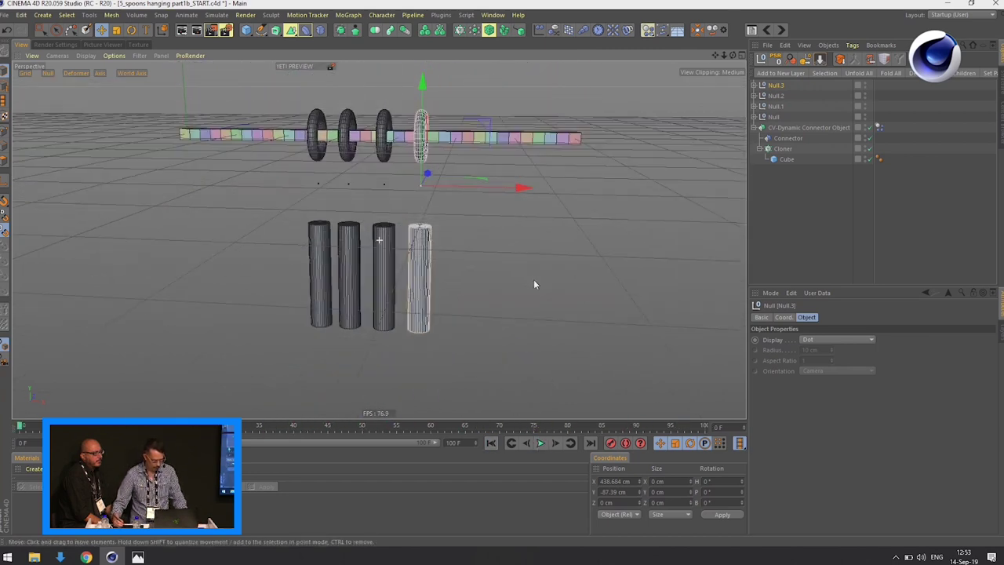
pyautogui.click(555, 279)
pyautogui.click(889, 318)
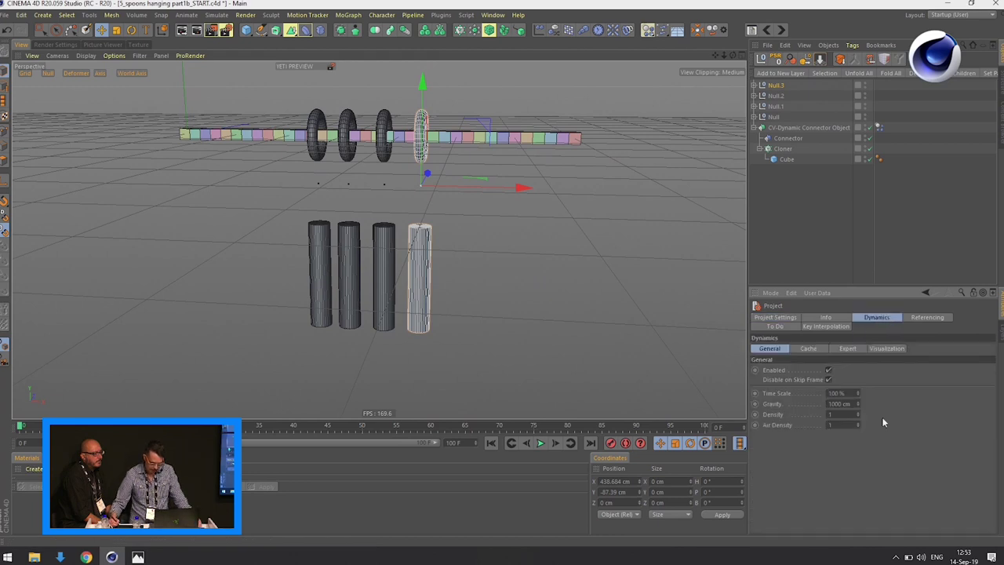
pyautogui.click(848, 349)
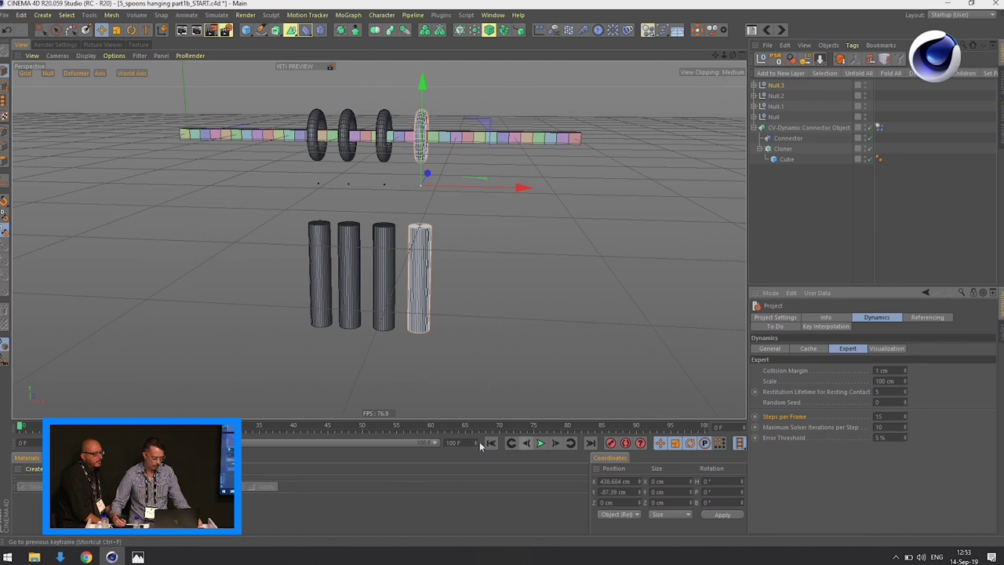
pyautogui.click(541, 443)
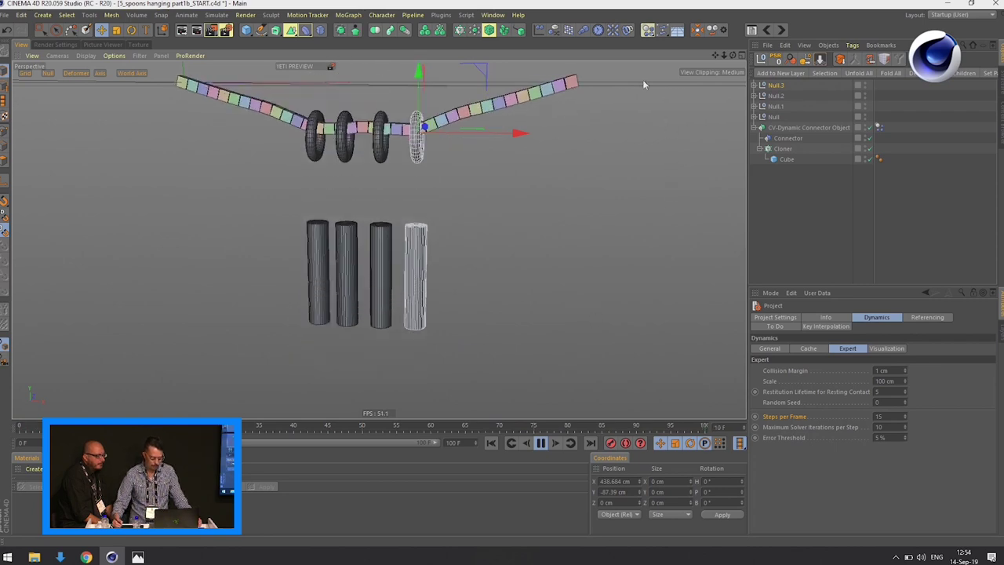
# Step: Add a Turbulence force with 55.56% scale and 6.82 cm strength, then rewind to frame 0
pyautogui.click(649, 30)
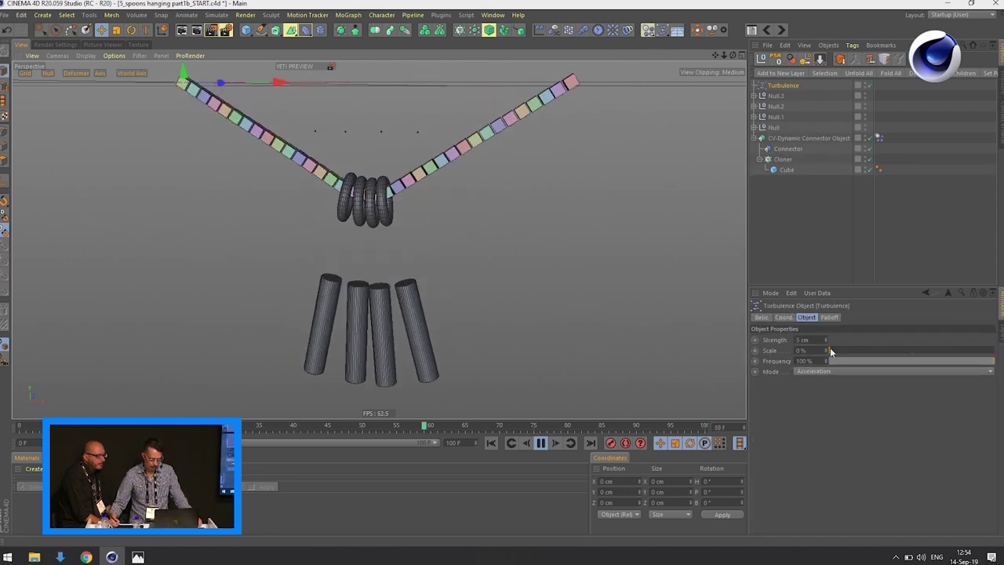
pyautogui.moveTo(831, 350)
pyautogui.mouseDown()
pyautogui.moveTo(839, 357)
pyautogui.moveTo(830, 339)
pyautogui.mouseUp()
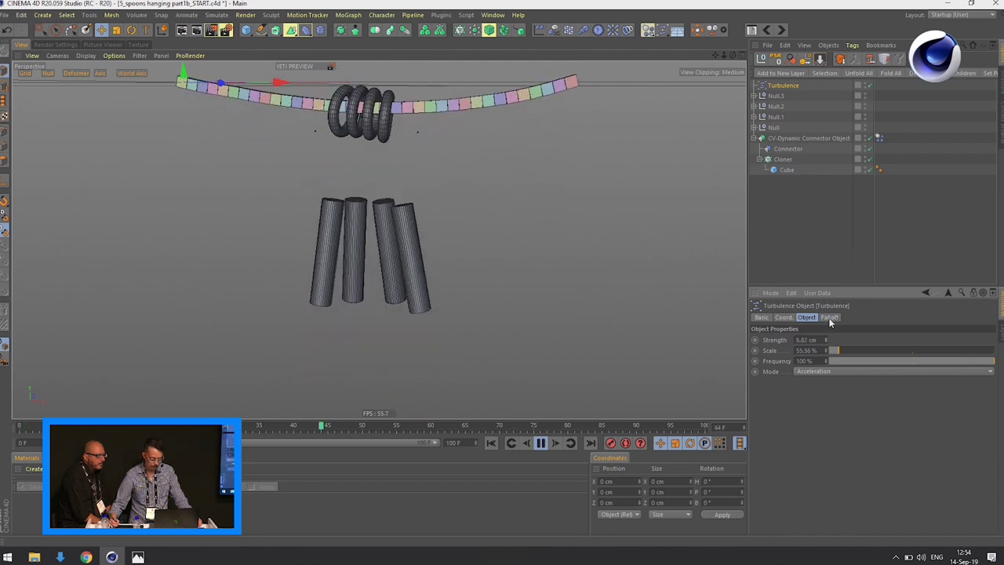
pyautogui.click(825, 337)
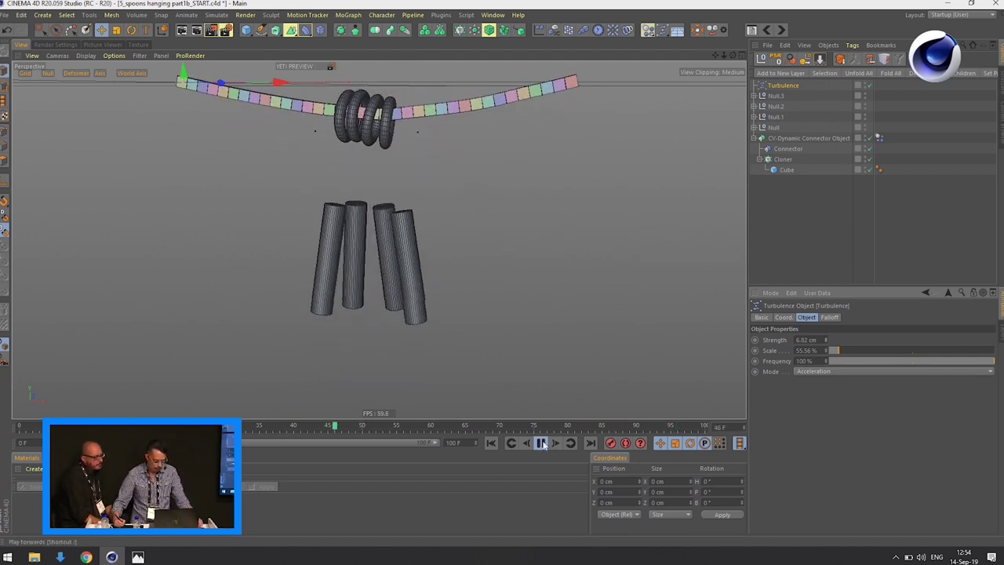
pyautogui.click(492, 443)
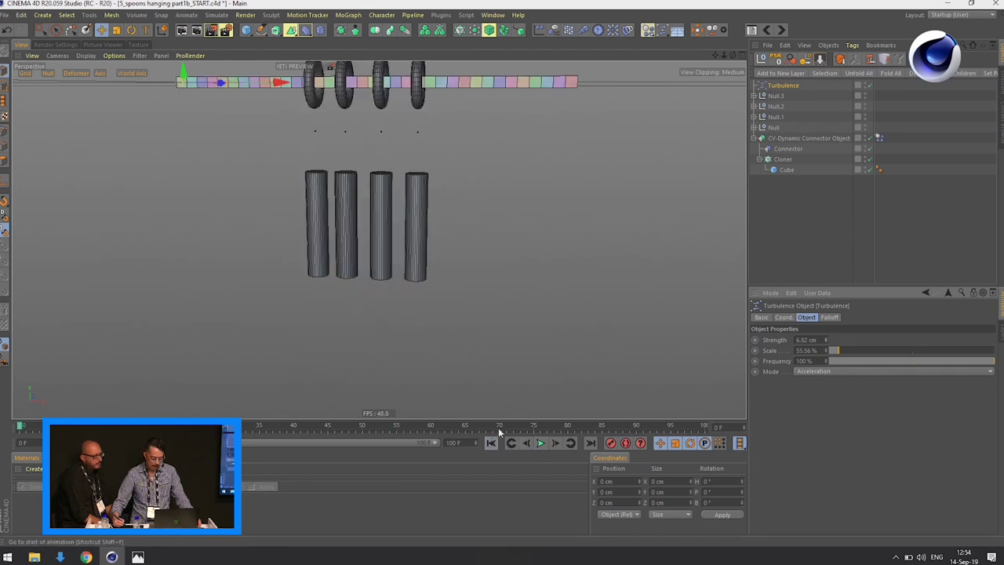
# Step: Expand Null.3 and select both its Torus and Cylinder
pyautogui.click(754, 95)
pyautogui.click(781, 128)
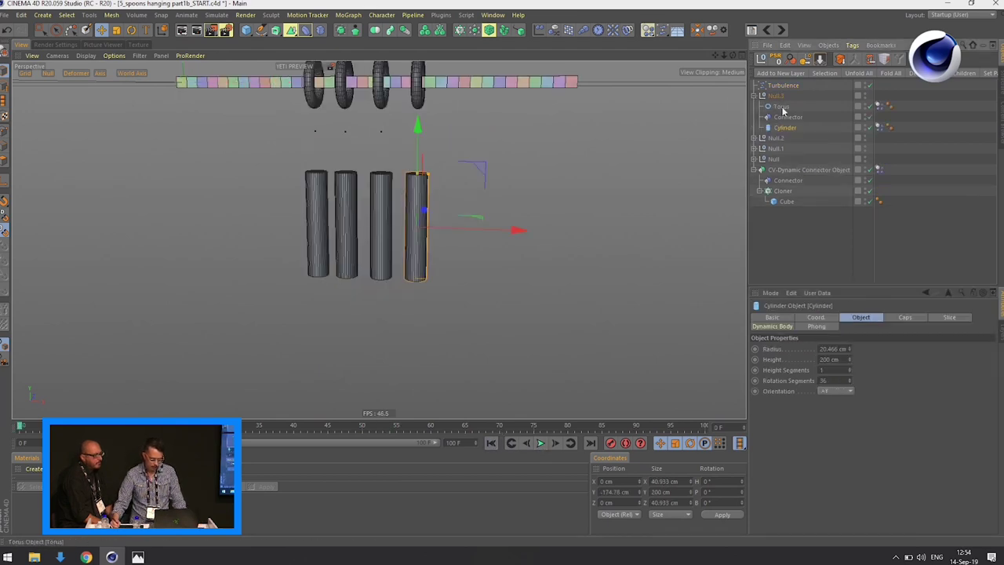
pyautogui.keyDown('shift'); pyautogui.click(783, 108); pyautogui.keyUp('shift')
pyautogui.click(784, 129)
pyautogui.keyDown('ctrl'); pyautogui.click(783, 107); pyautogui.keyUp('ctrl')
# Step: Add a Tracer with Tracing Mode set to Connect All Objects and Trace Vertices off
pyautogui.click(520, 30)
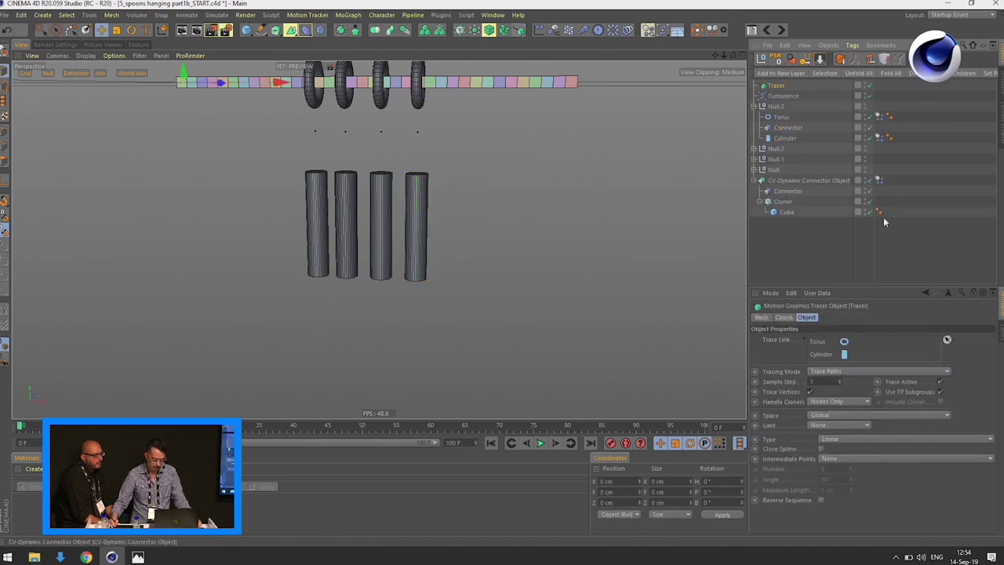
pyautogui.click(843, 374)
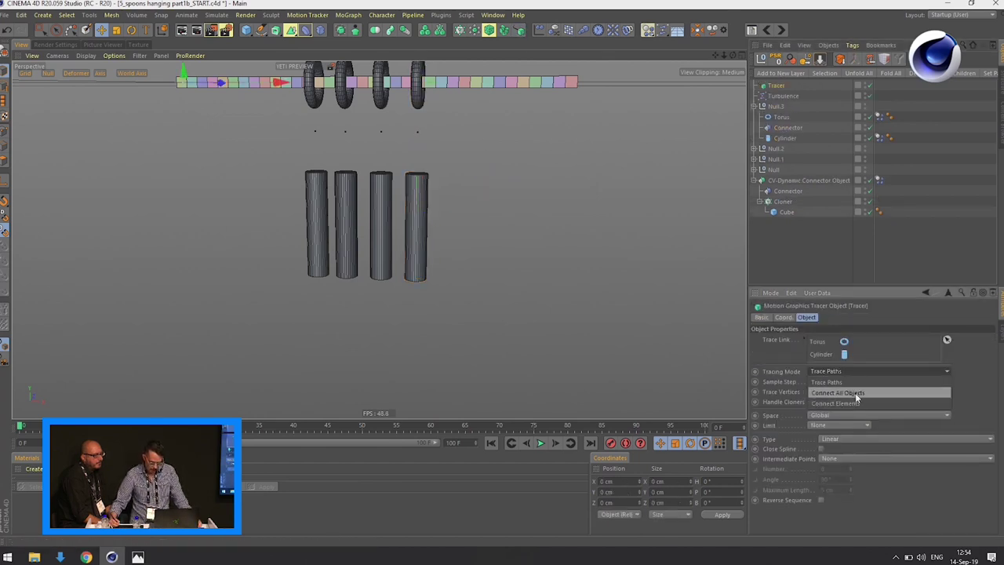
pyautogui.click(855, 392)
pyautogui.click(810, 391)
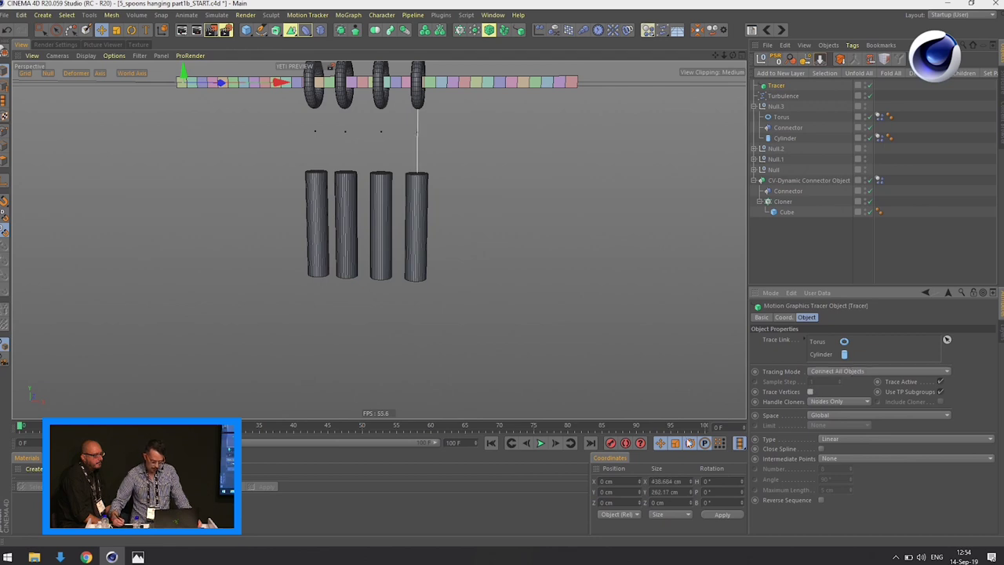
# Step: Play the animation to preview the tracer line, rewind, then switch to the slide in Photos
pyautogui.click(541, 443)
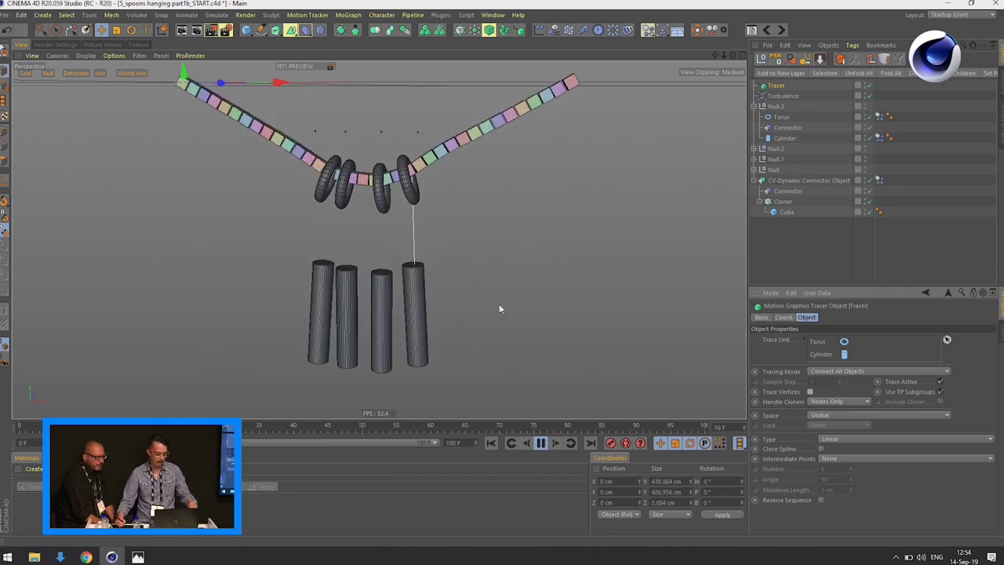
pyautogui.click(491, 443)
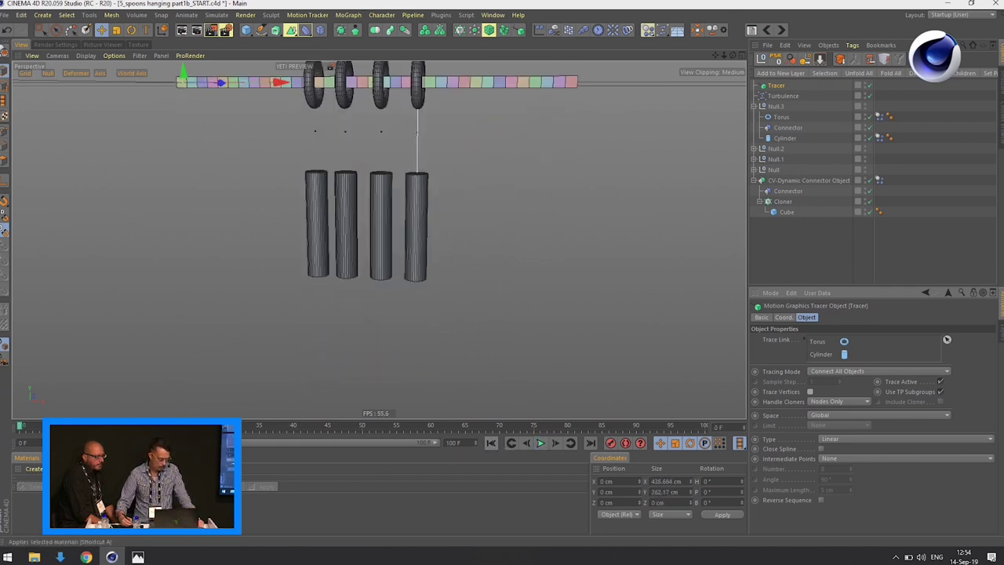
pyautogui.click(138, 558)
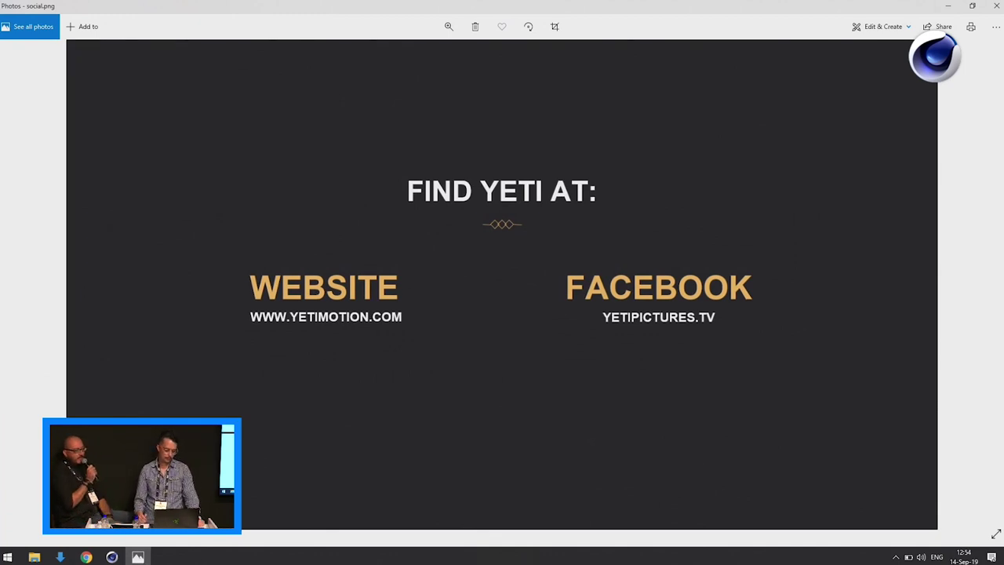
# Step: Put the closing 'FIND YETI AT:' slide, with the studio's website and Facebook page, in full-screen view
pyautogui.click(995, 534)
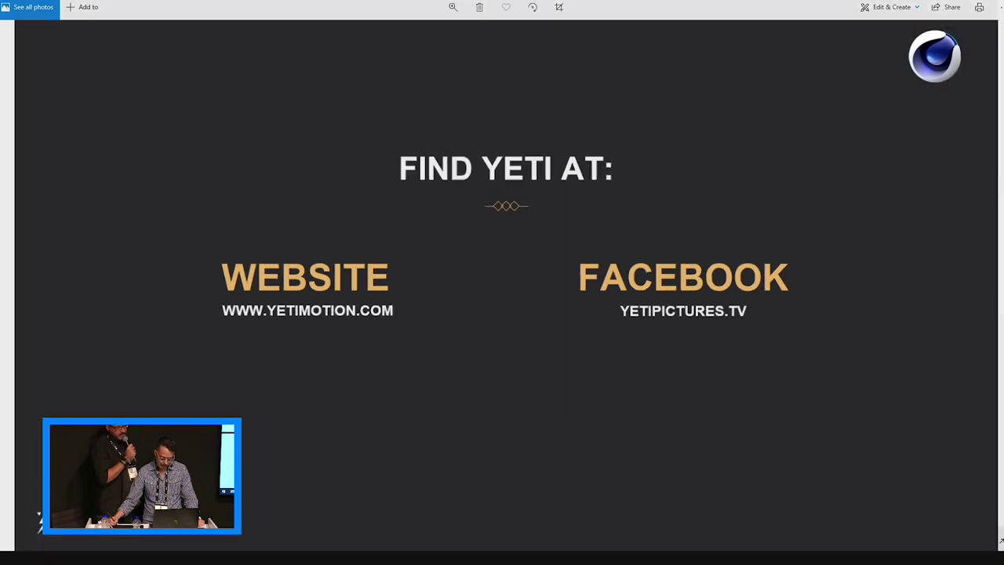